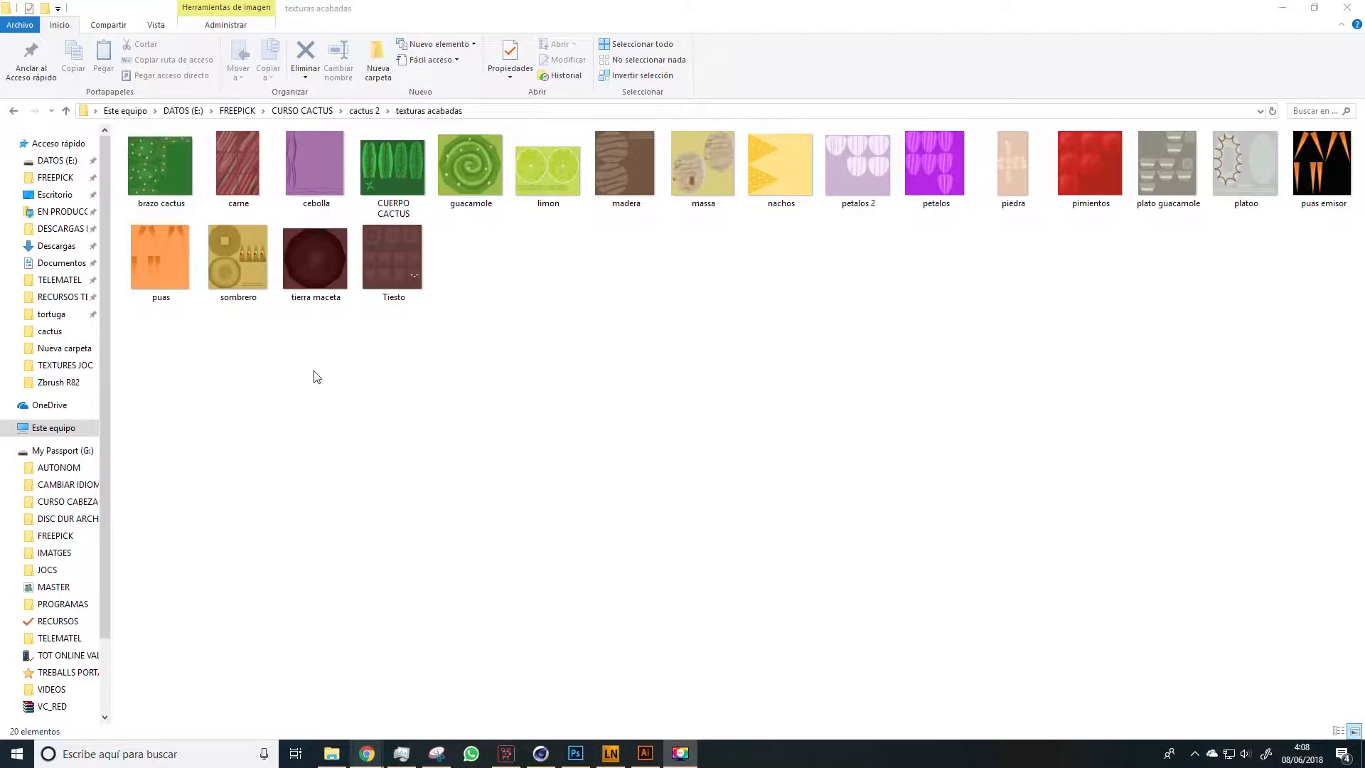
Review the finished textures one by one from brazo cactus to Tiesto in the image viewer, comparing puas with puas emisor, and close the viewer
double_click(162, 170)
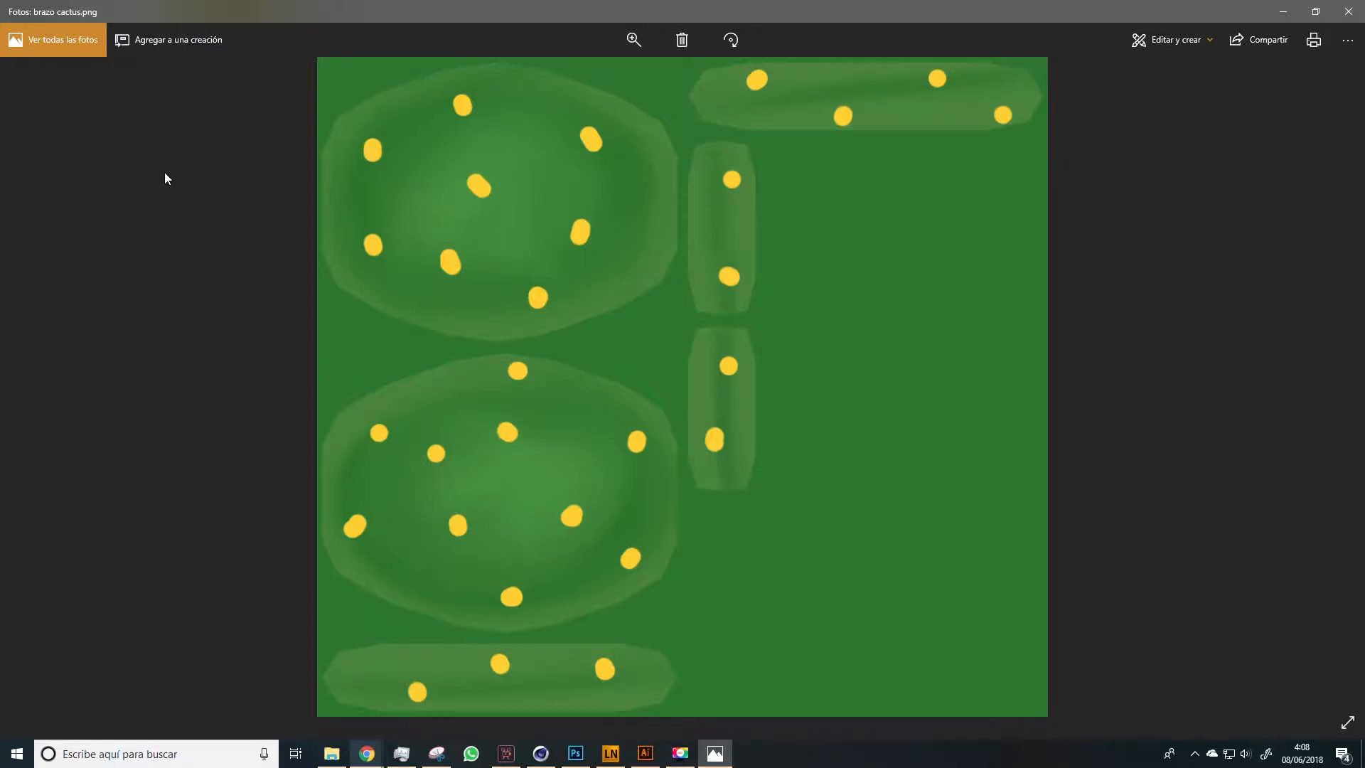
key(Right)
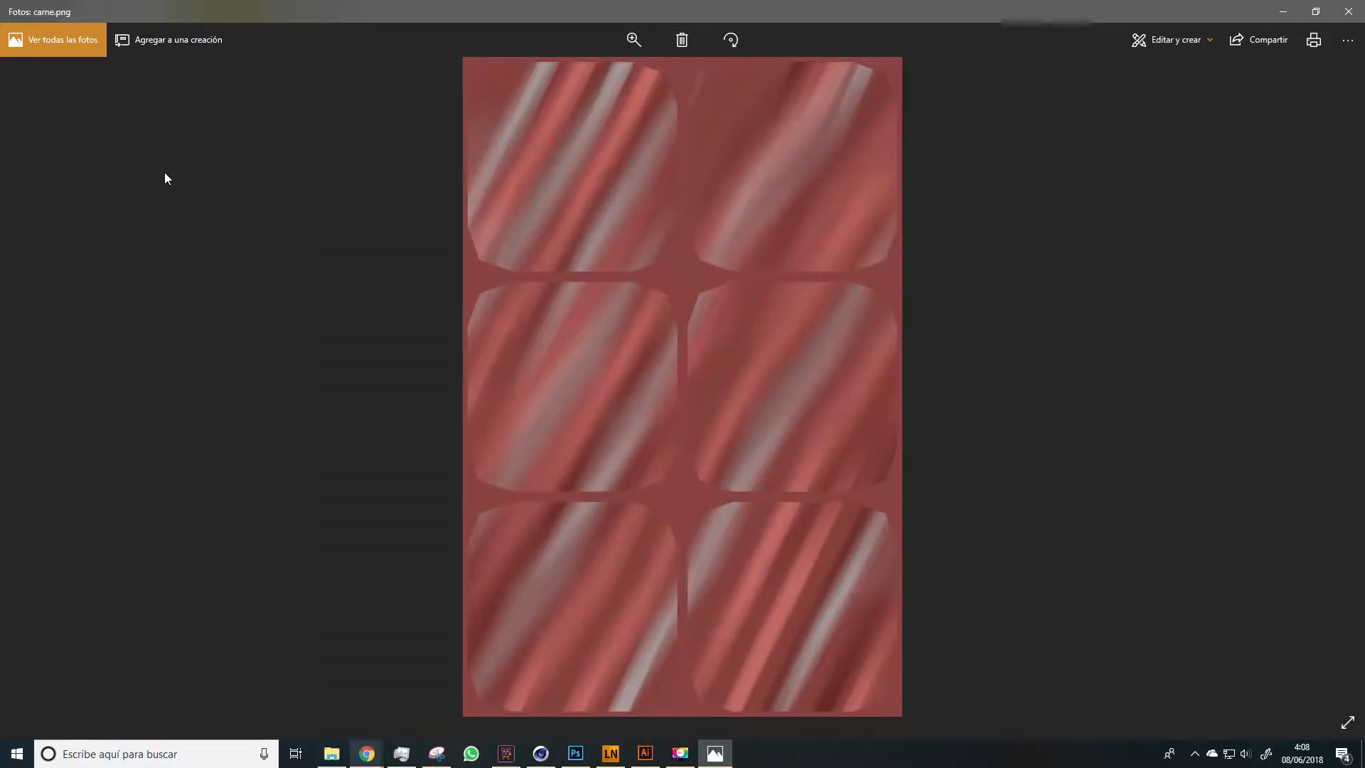
key(Right)
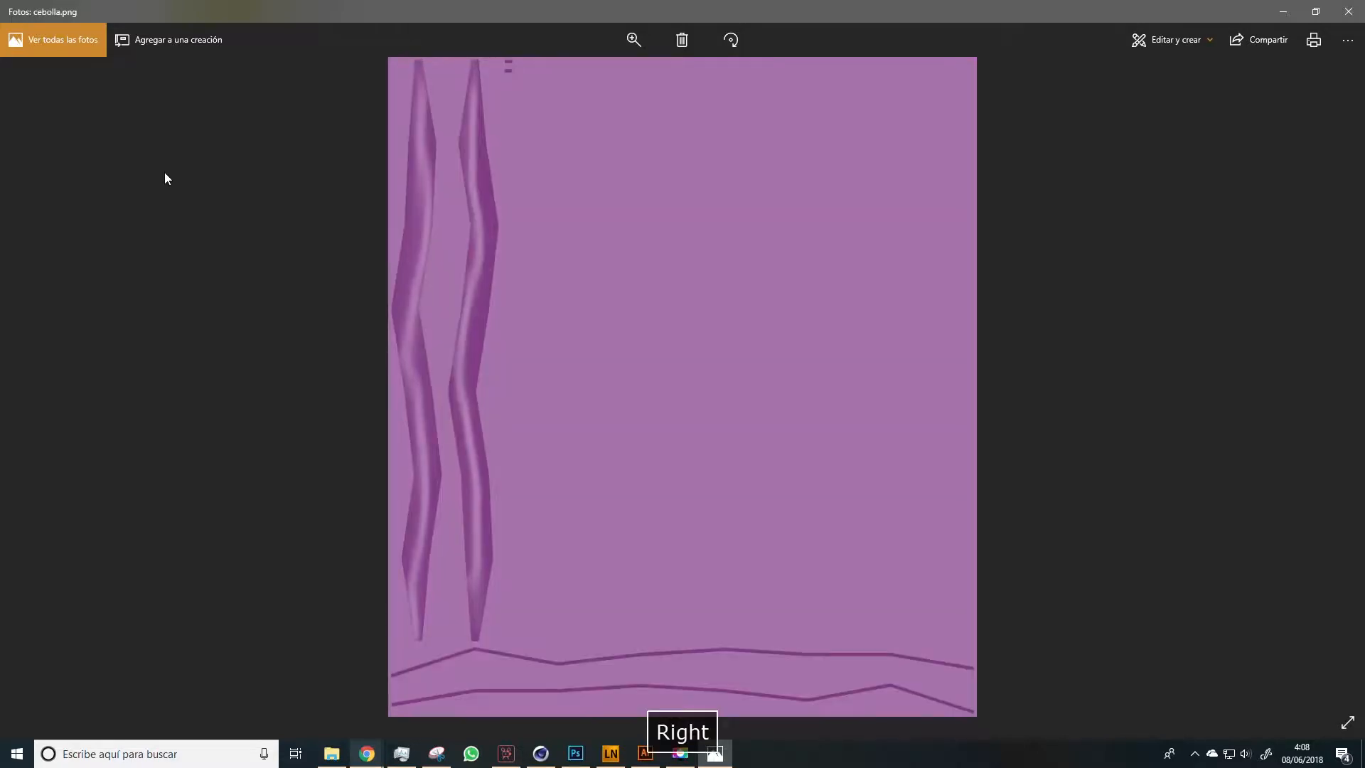
key(Right)
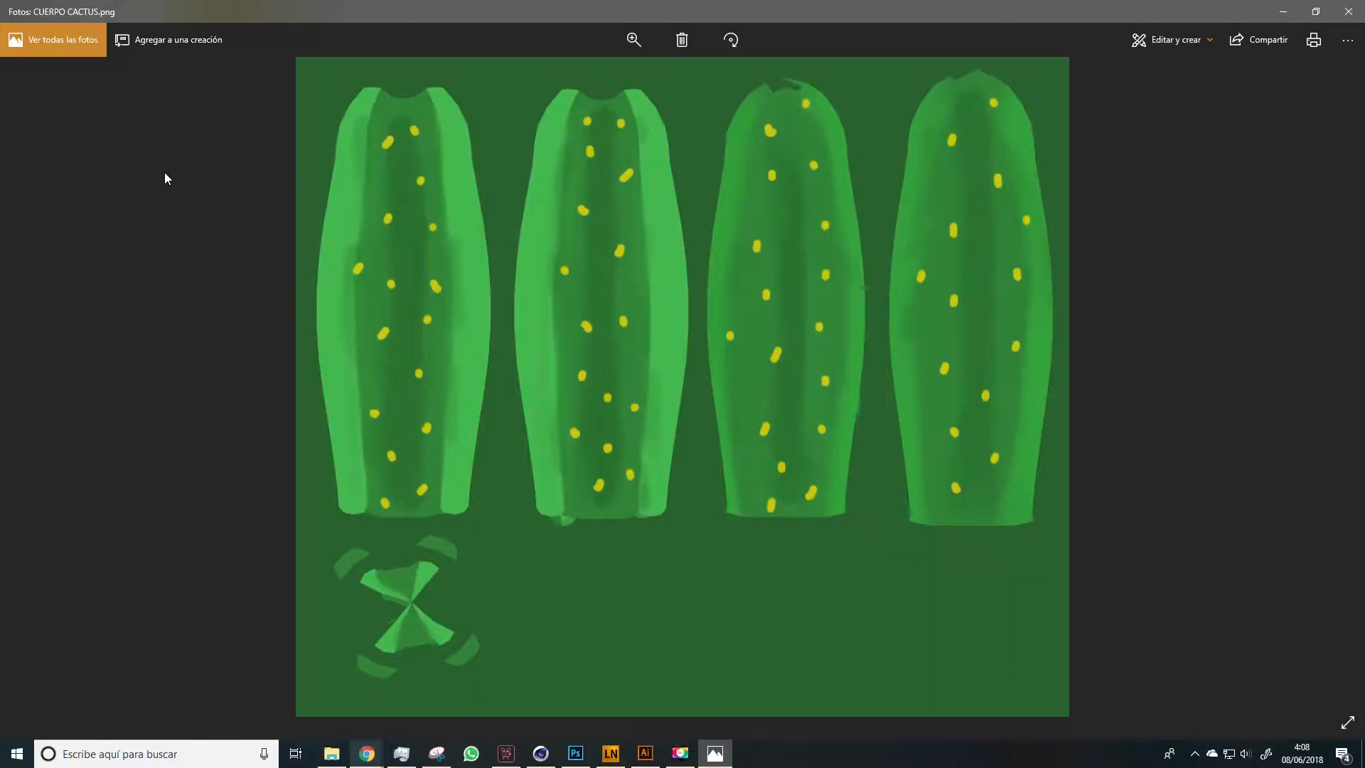
key(Right)
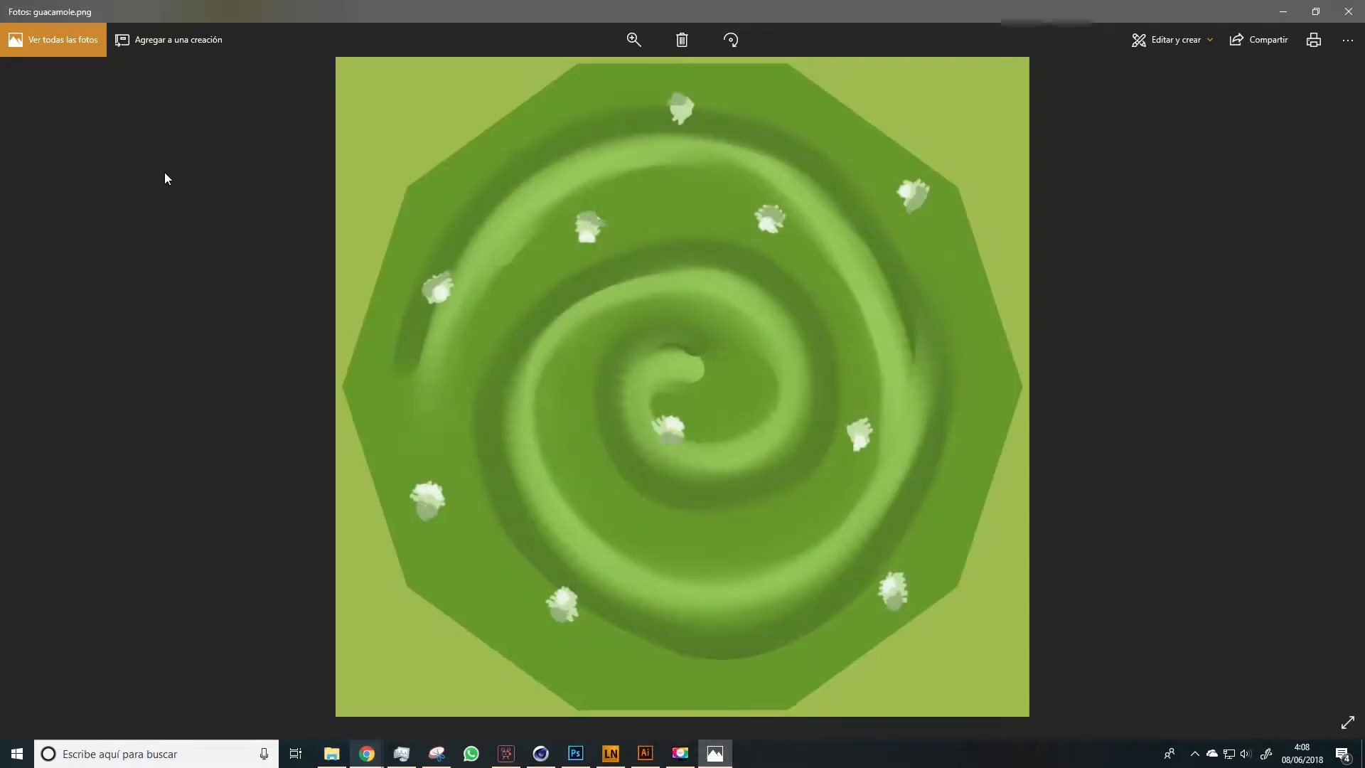
key(Right)
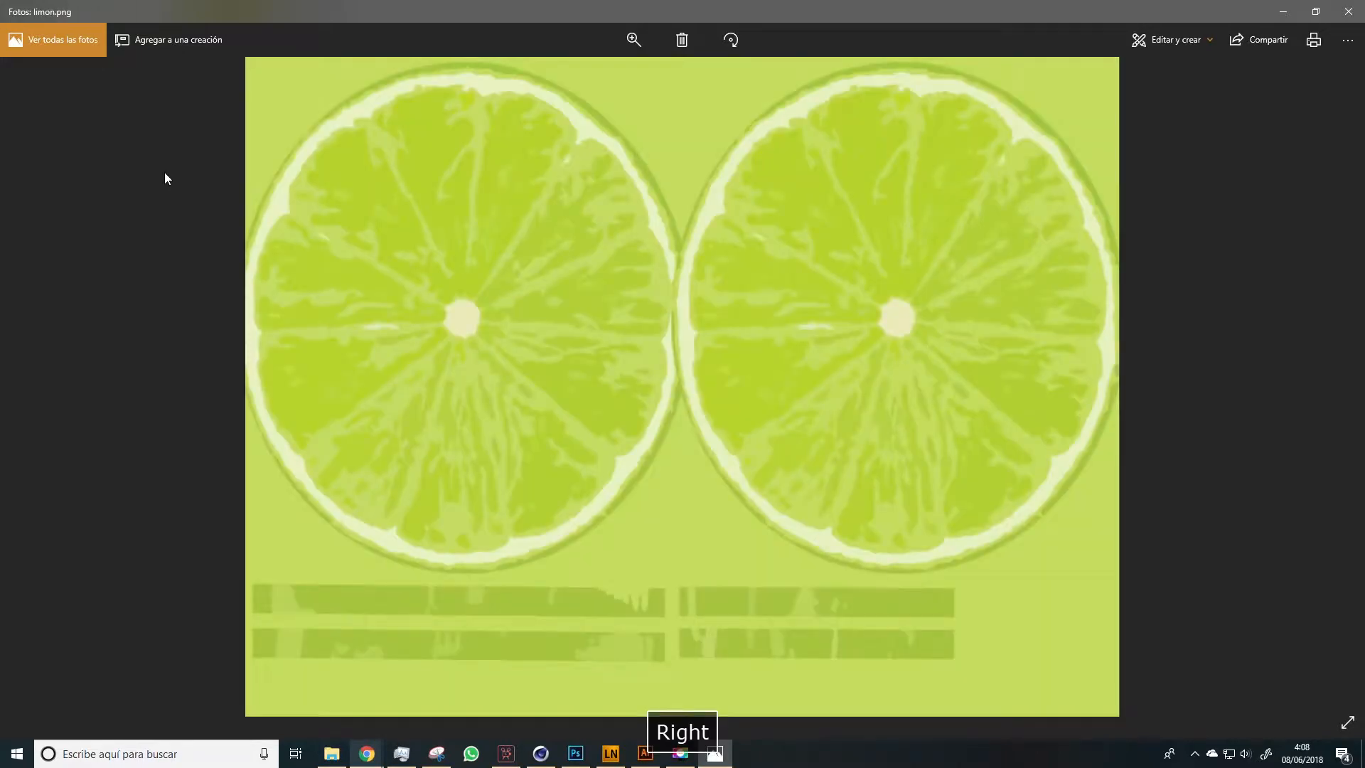
key(Right)
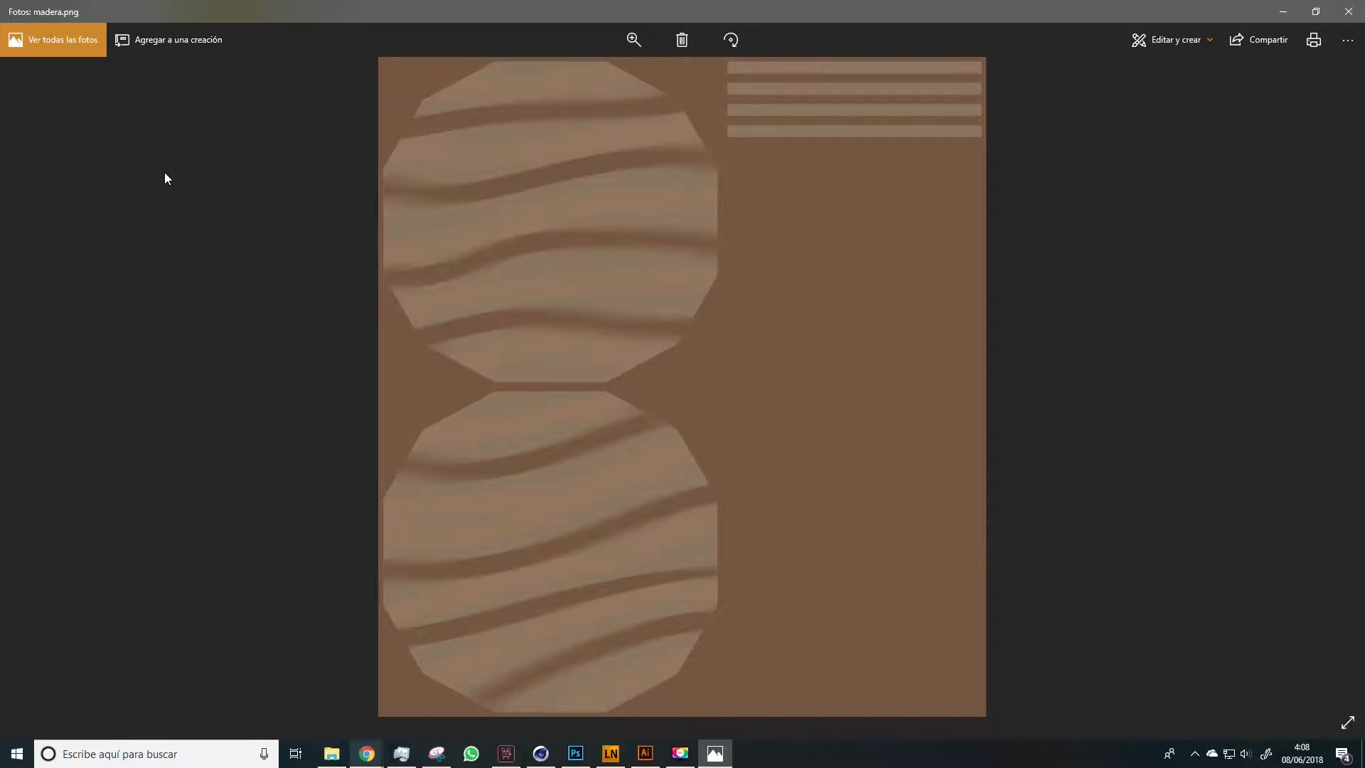
key(Right)
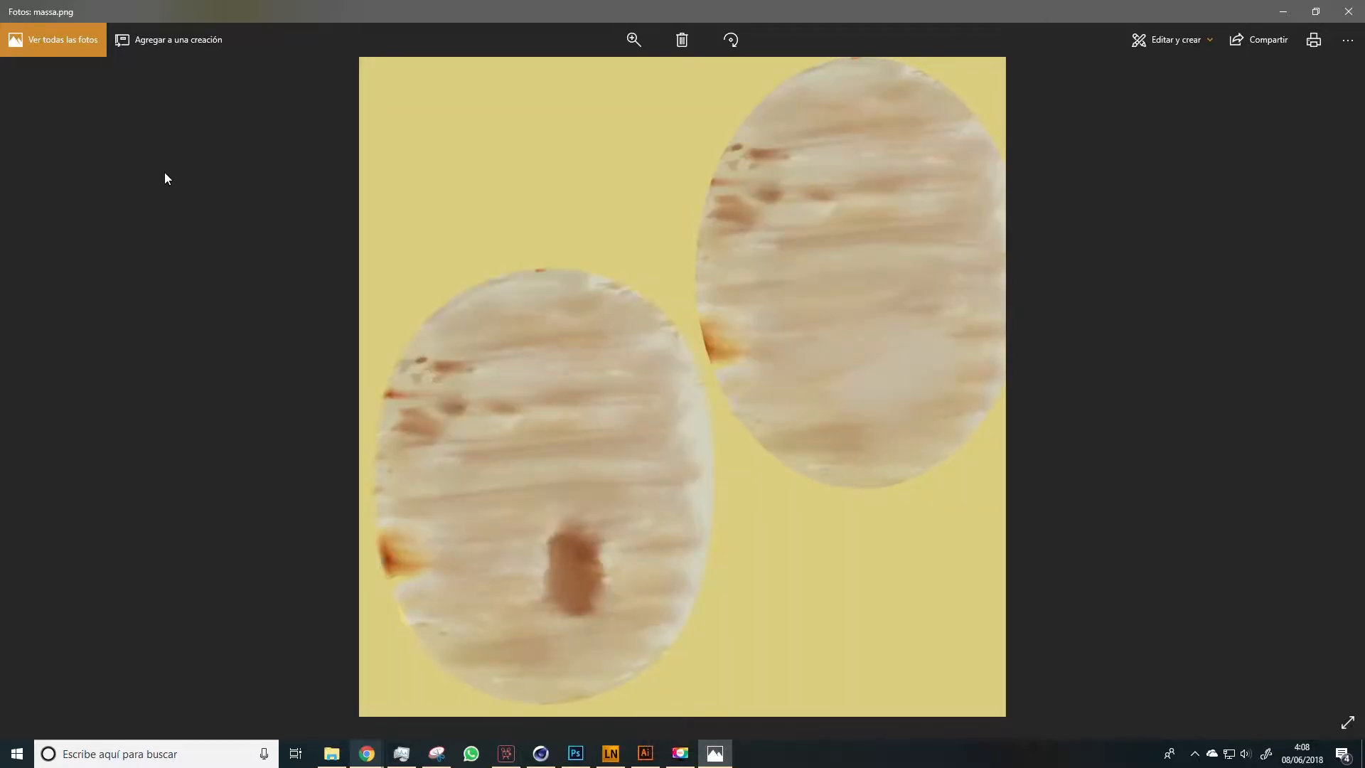
key(Right)
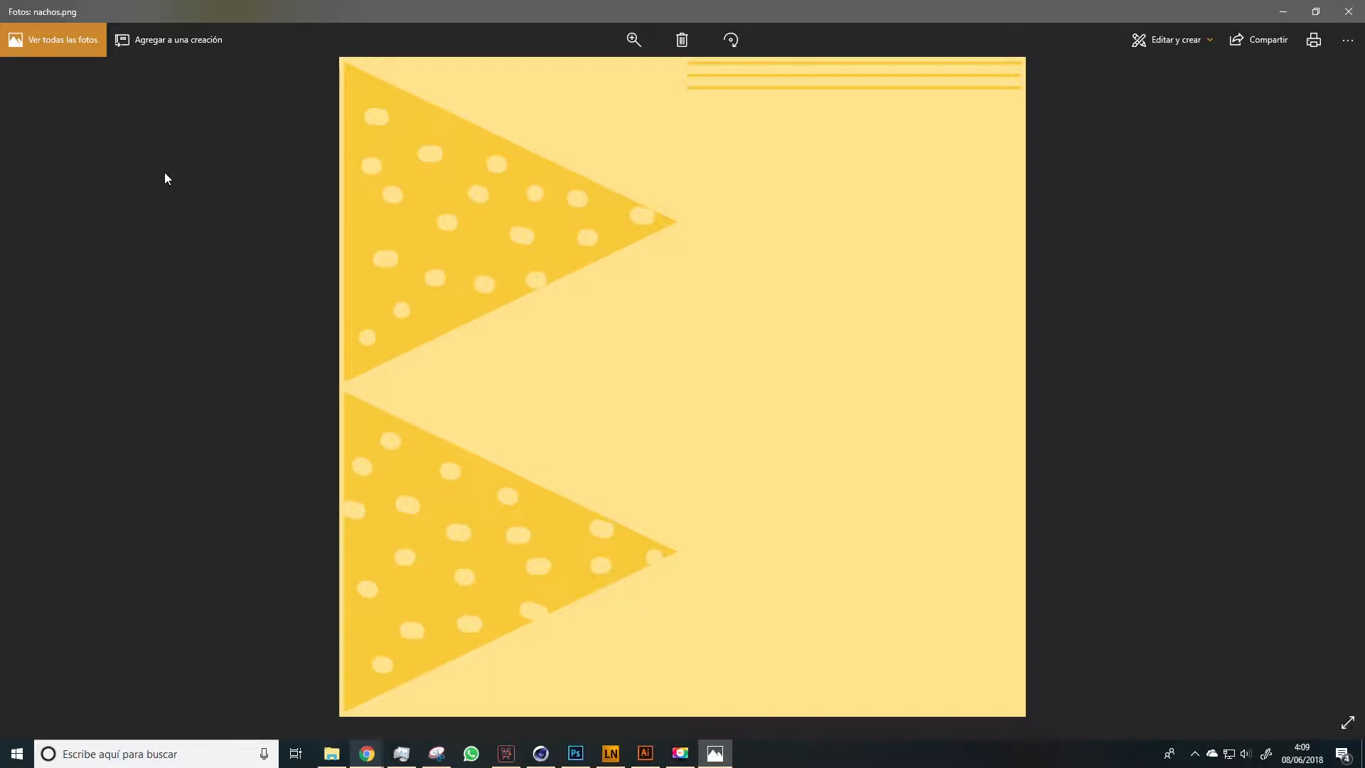
key(Right)
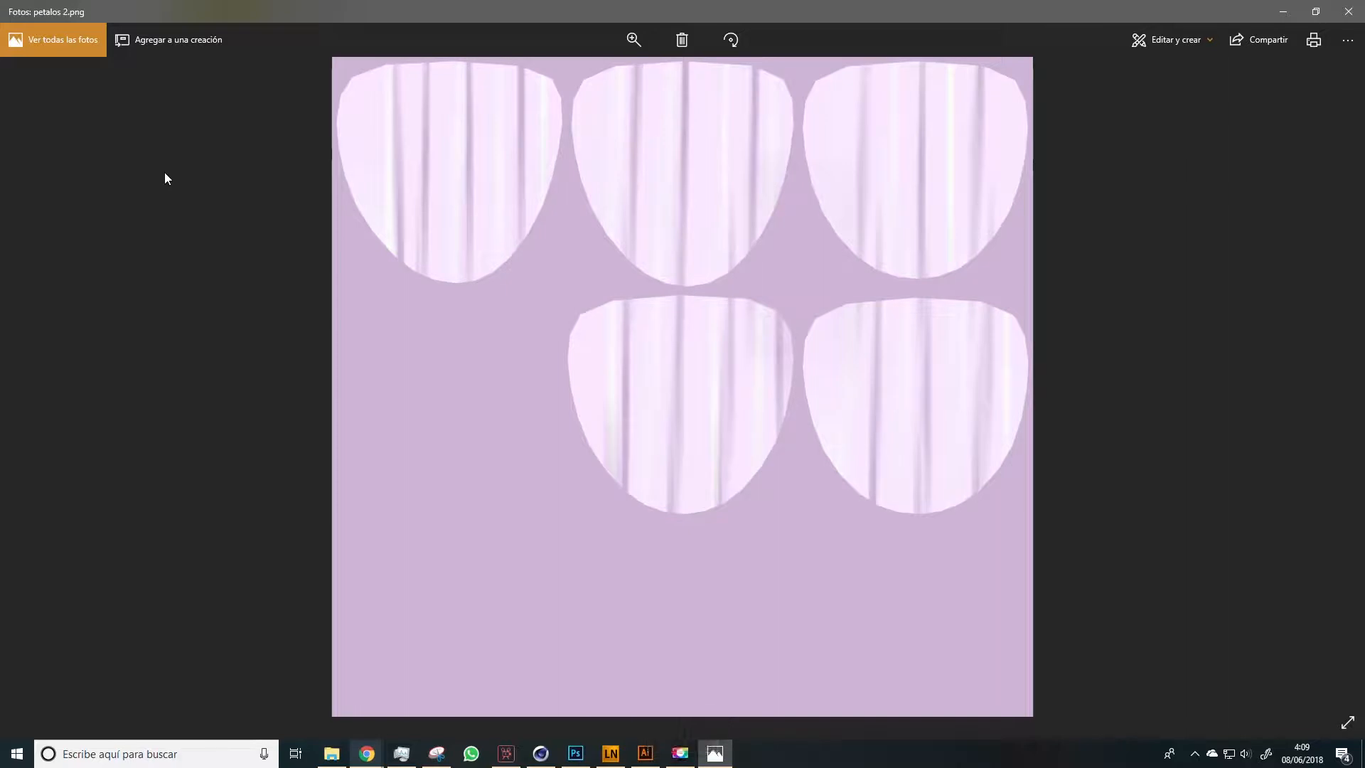
key(Right)
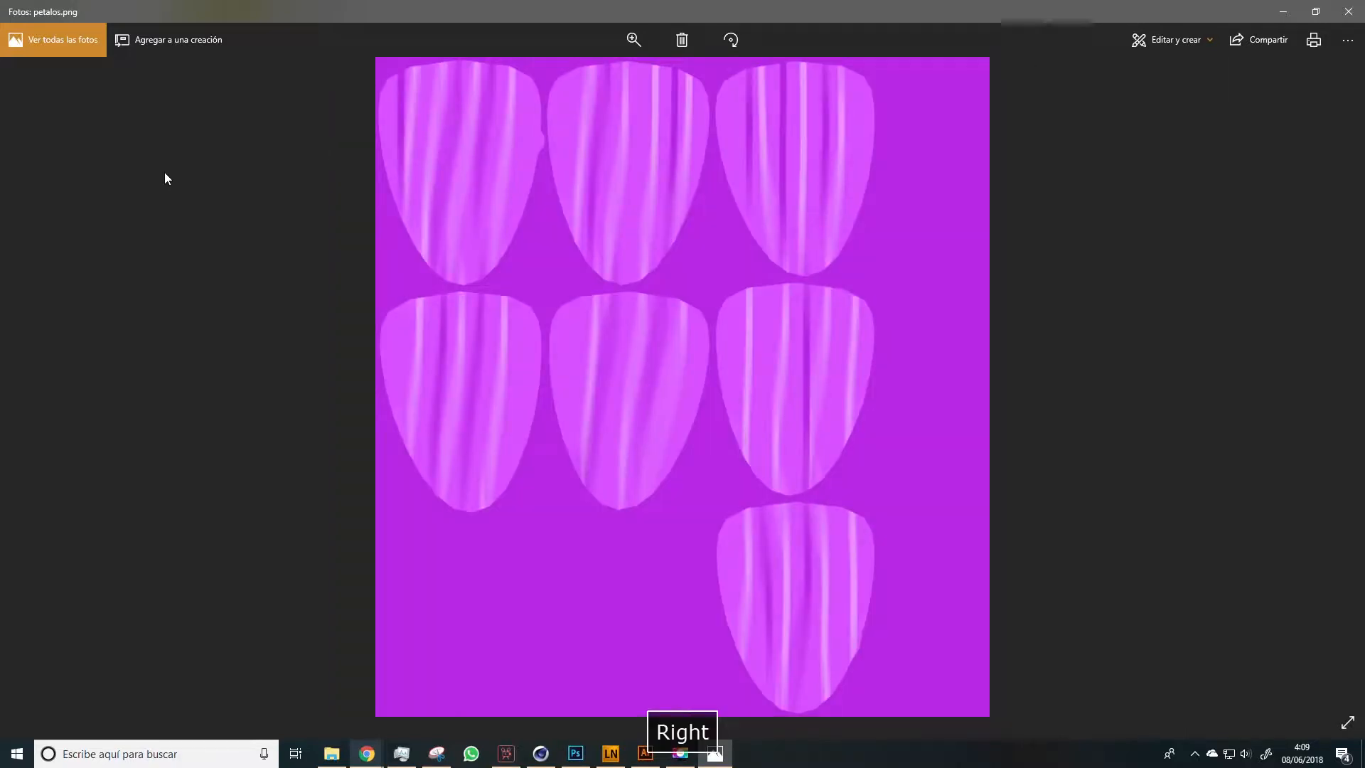
key(Right)
key(Right)
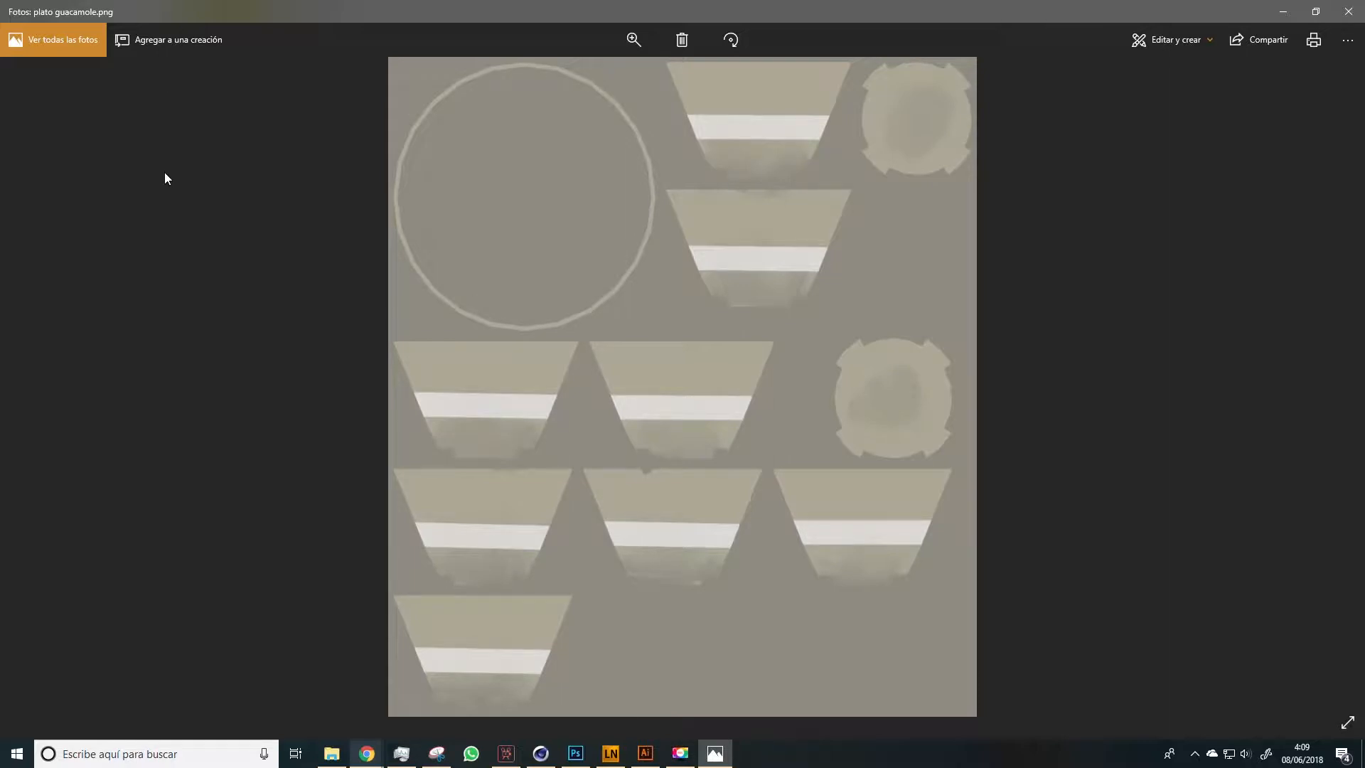
key(Right)
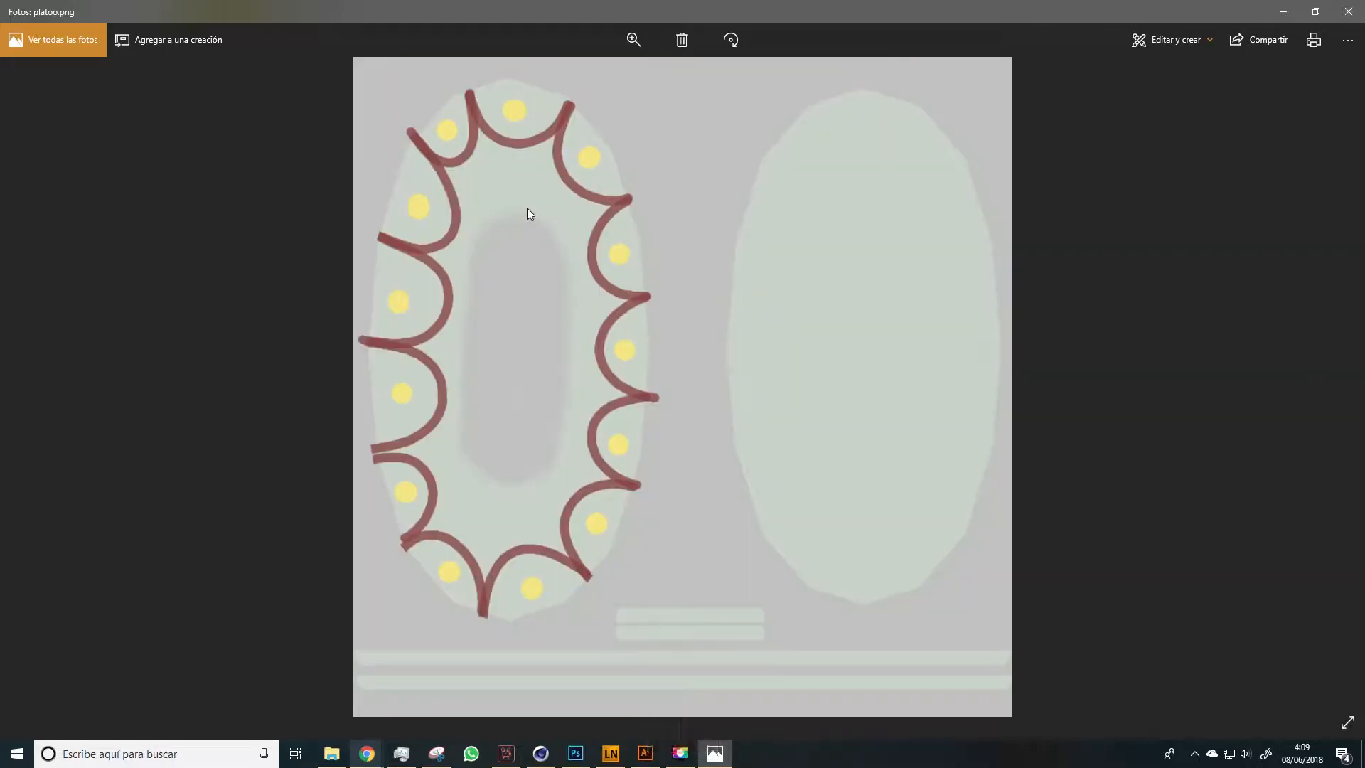
key(Right)
key(Right)
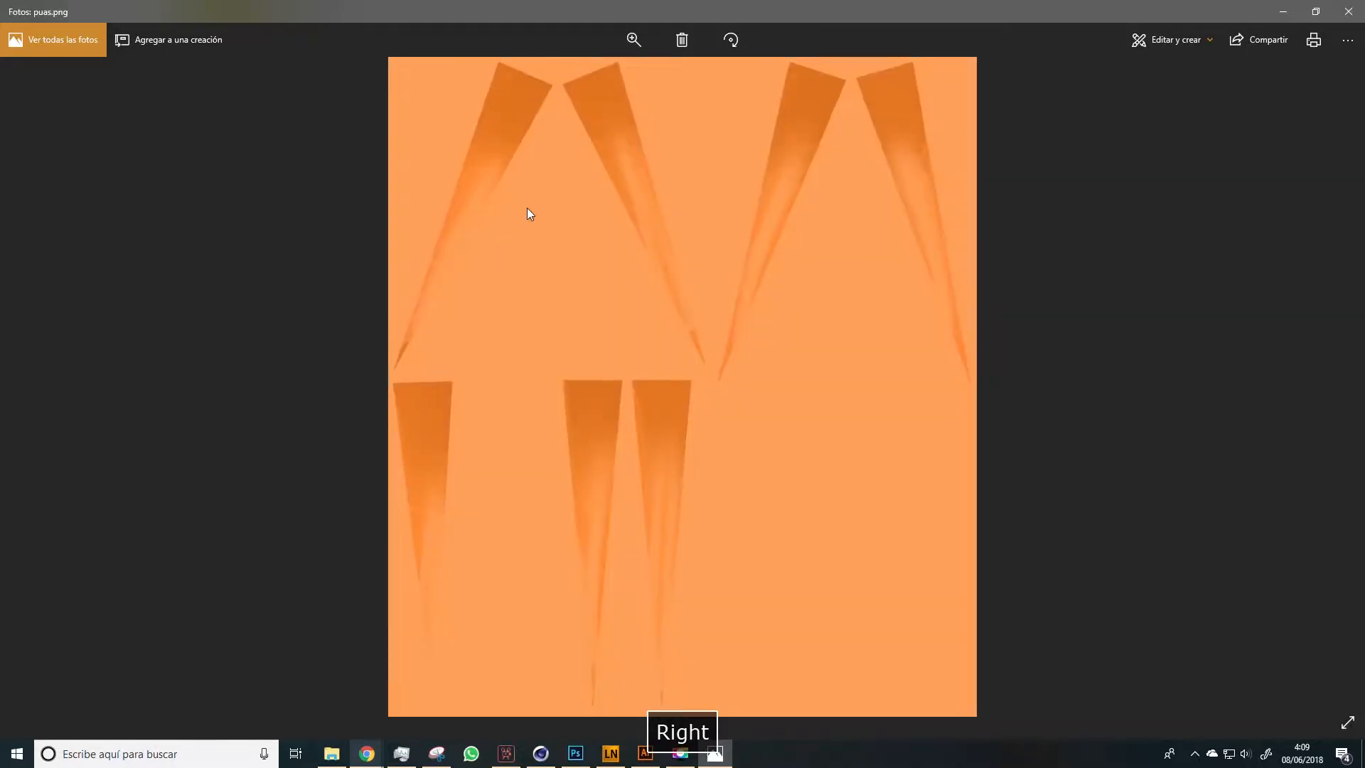
key(Left)
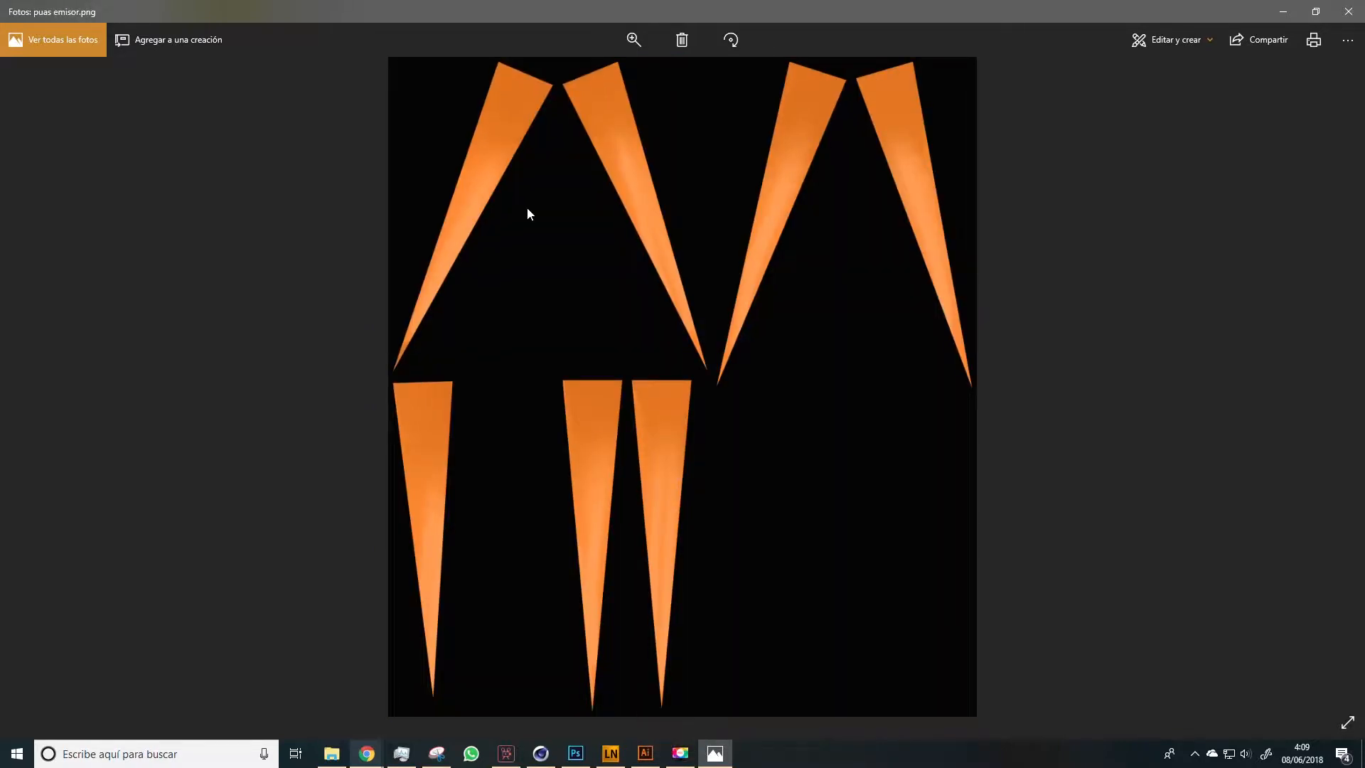
key(Right)
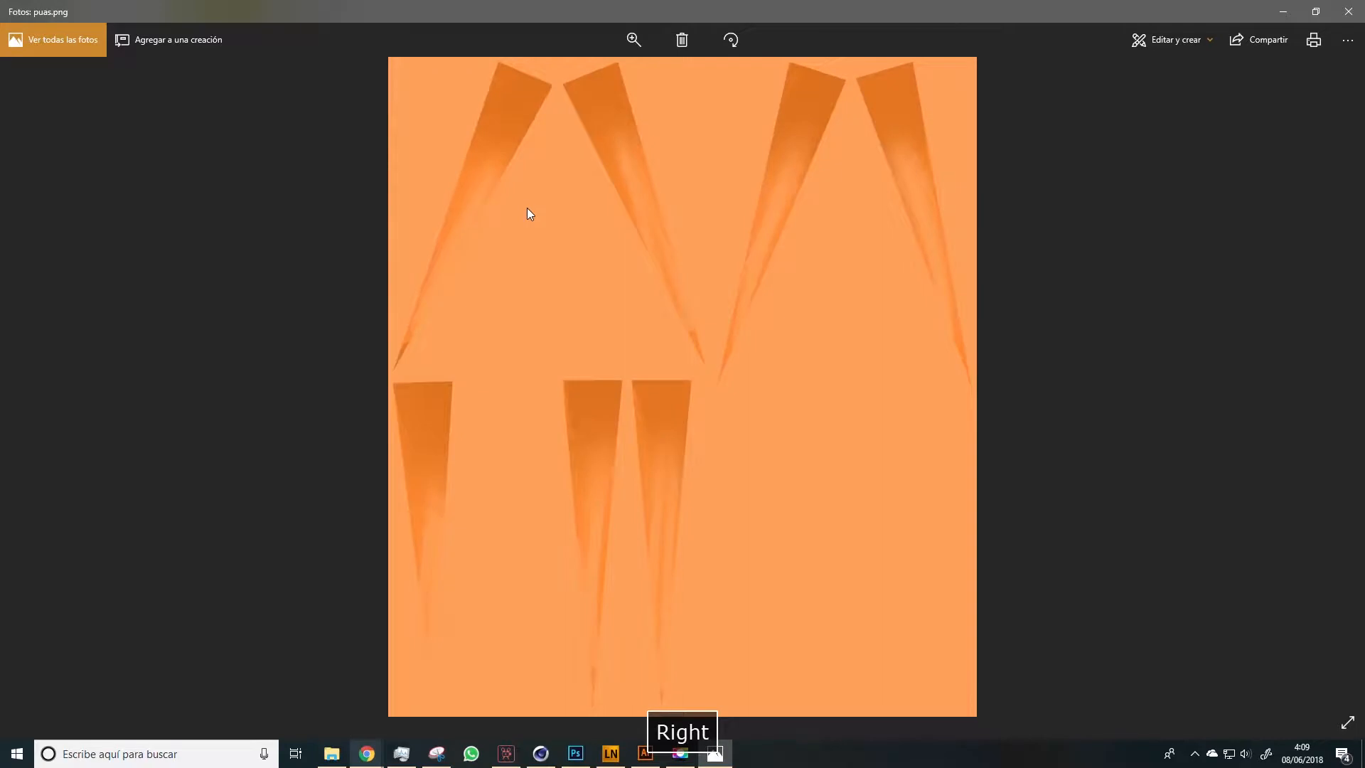
key(Right)
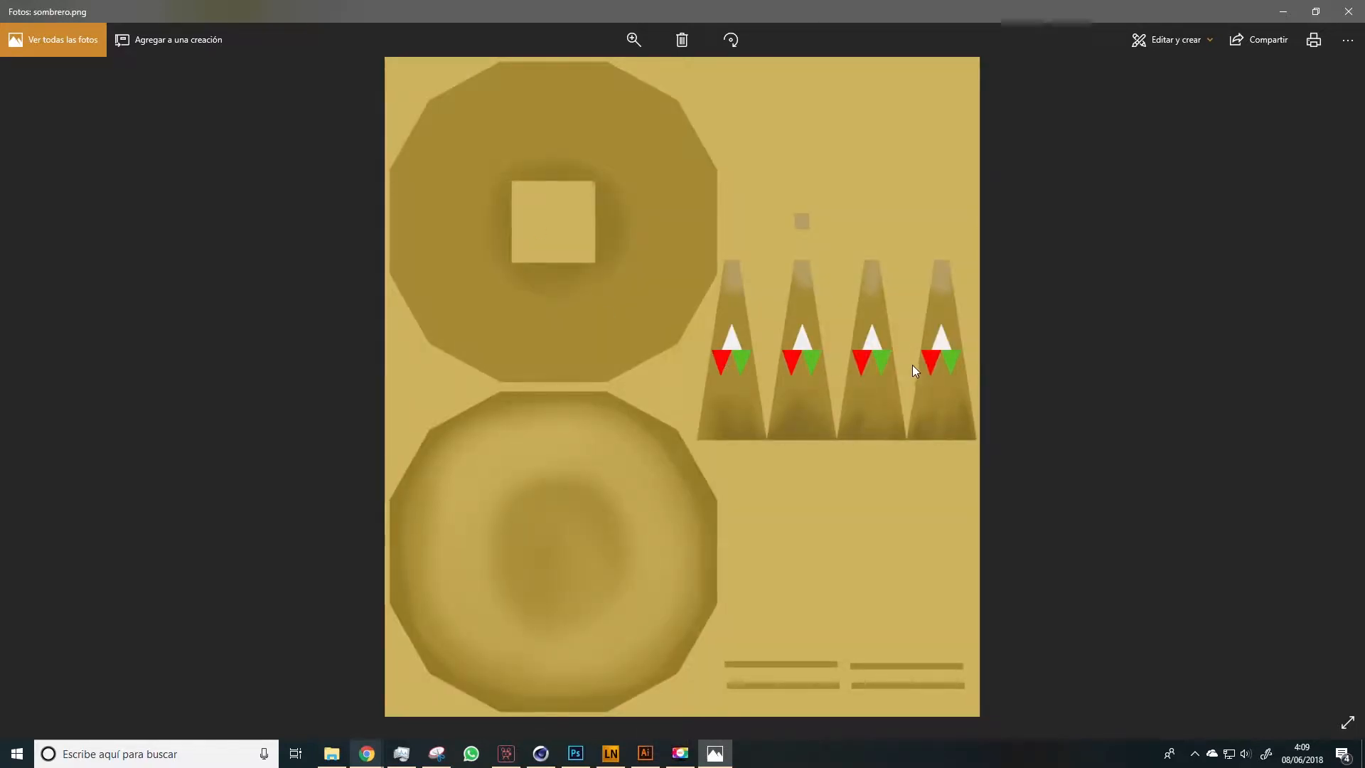
key(Right)
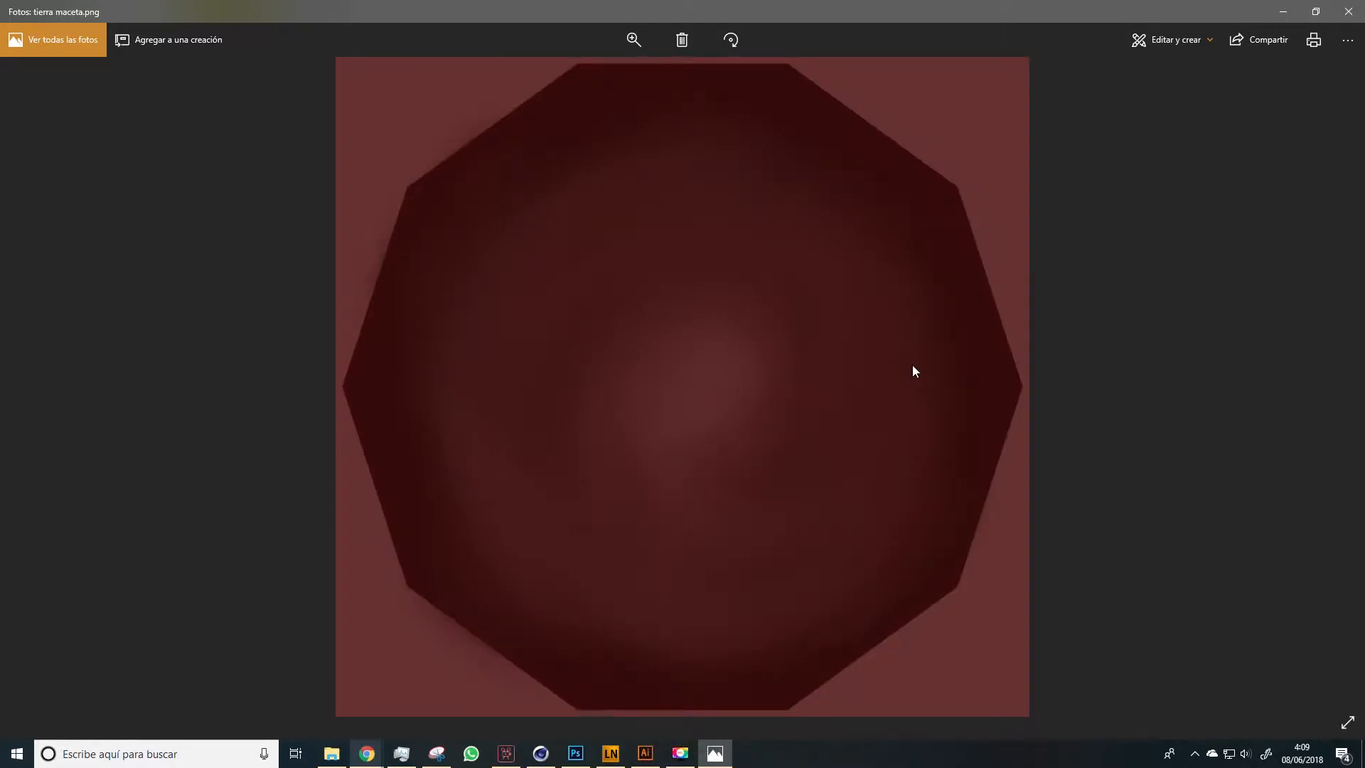
key(Right)
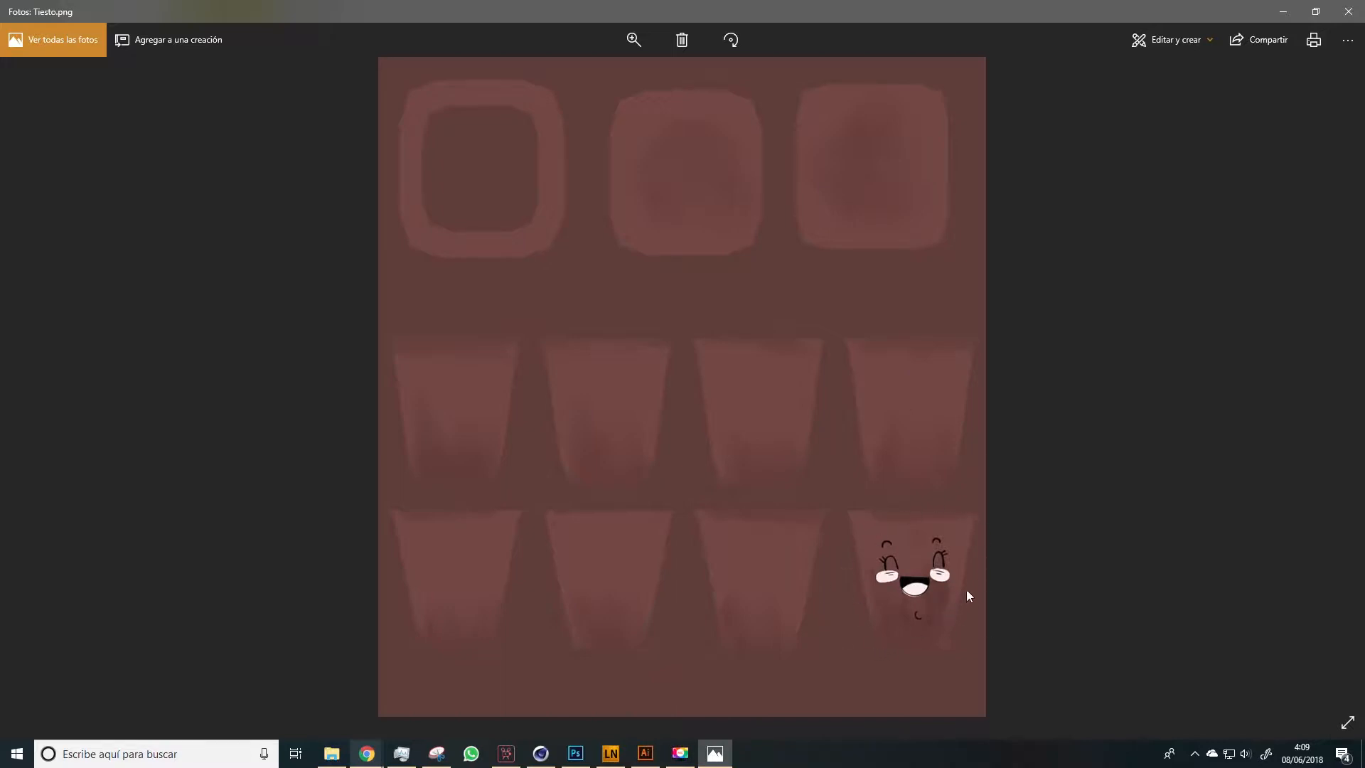
click(1348, 11)
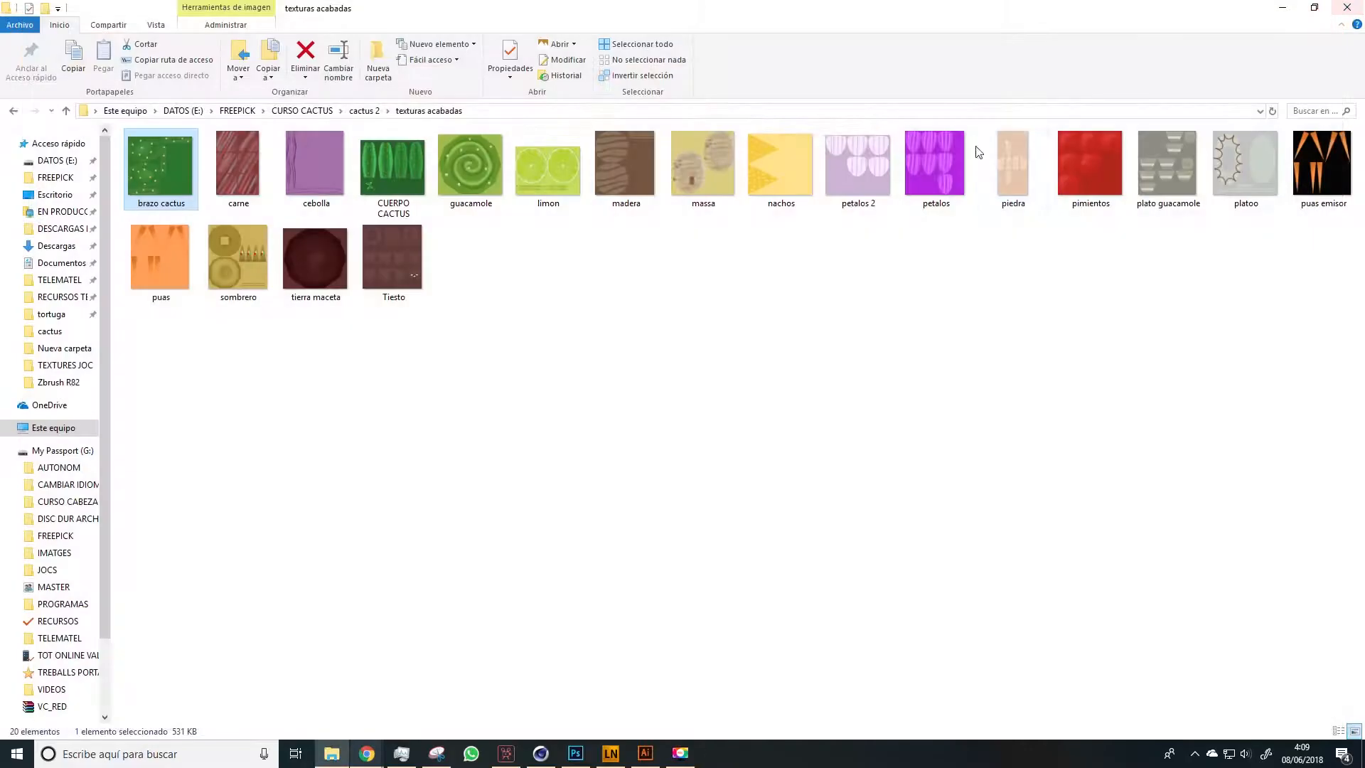
Switch to Cinema 4D and inspect the wooden board's material and its colour texture file selection without changing anything
click(539, 754)
scroll(459, 462, up, 6)
mouse_move(428, 435)
mouse_down()
mouse_move(455, 437)
mouse_move(437, 423)
mouse_up()
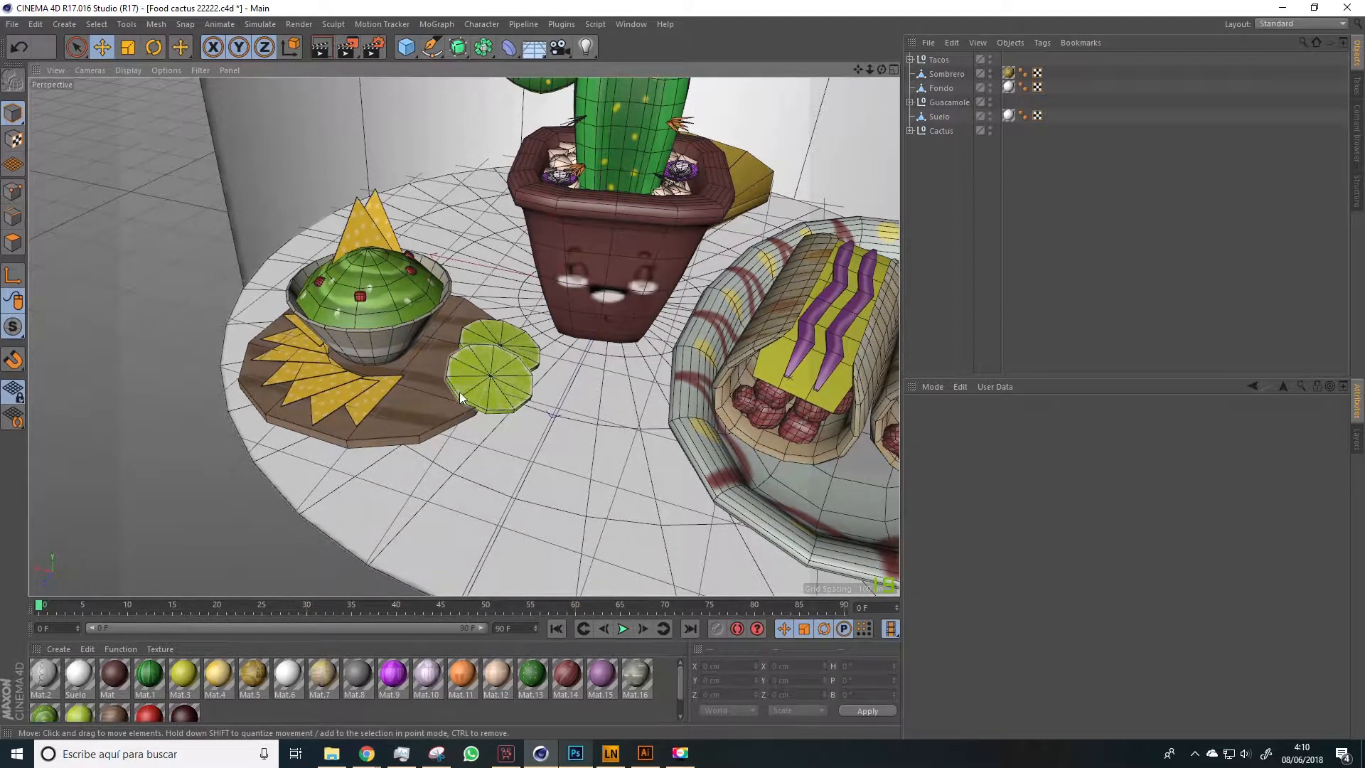
click(423, 404)
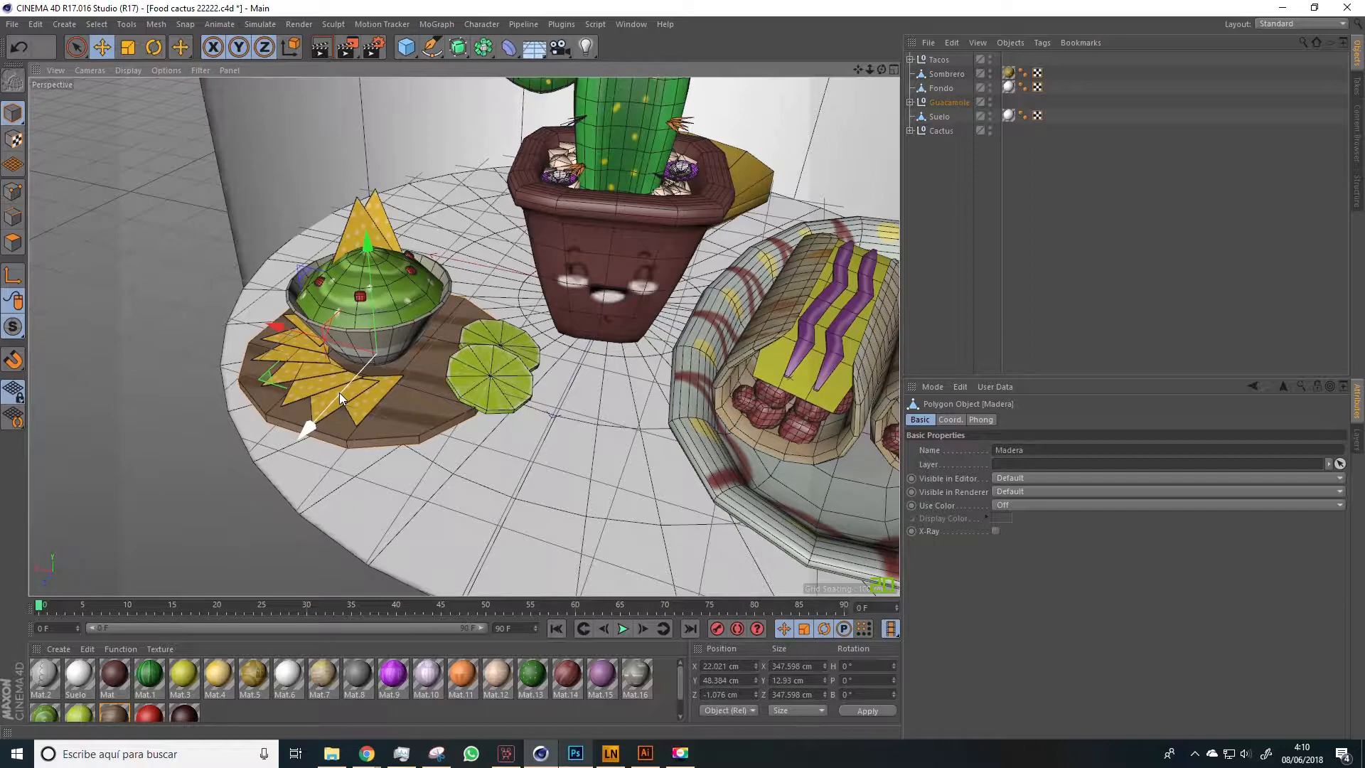
double_click(114, 710)
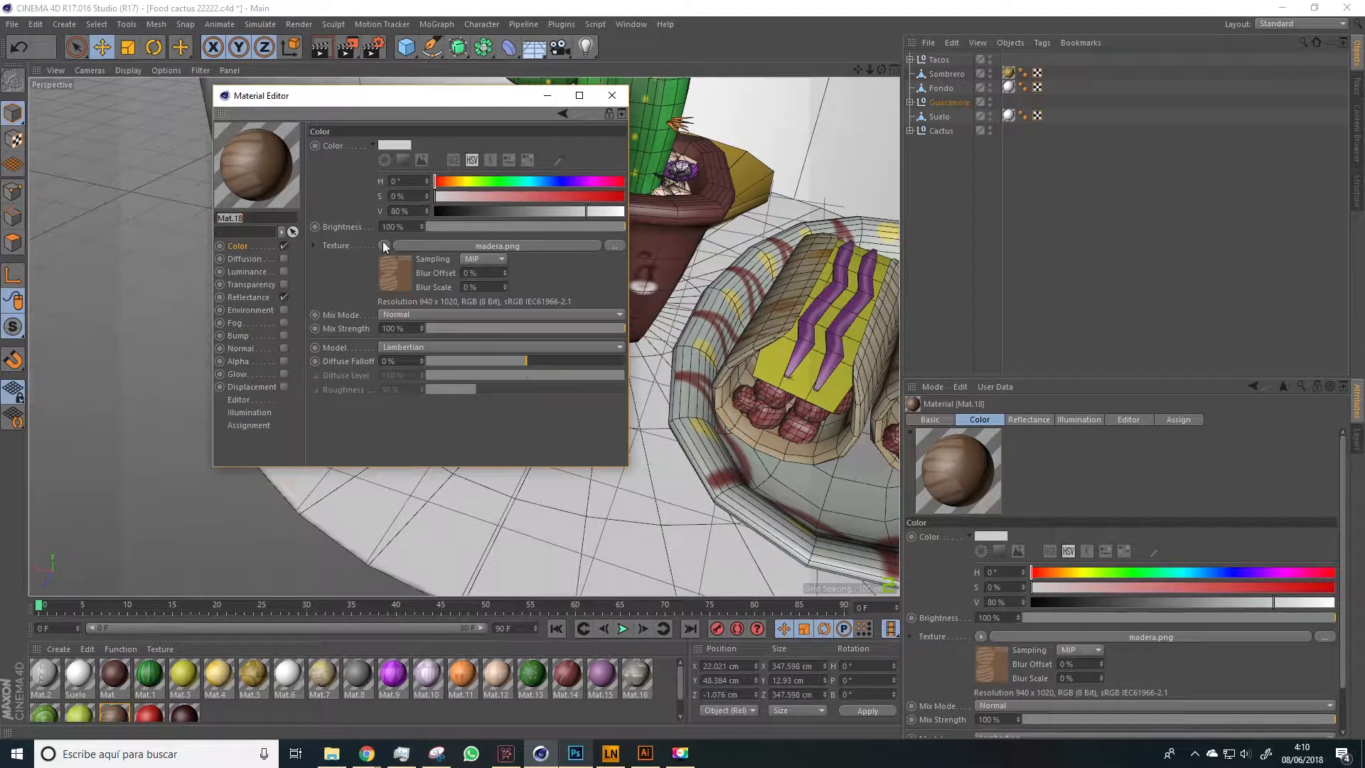
click(613, 244)
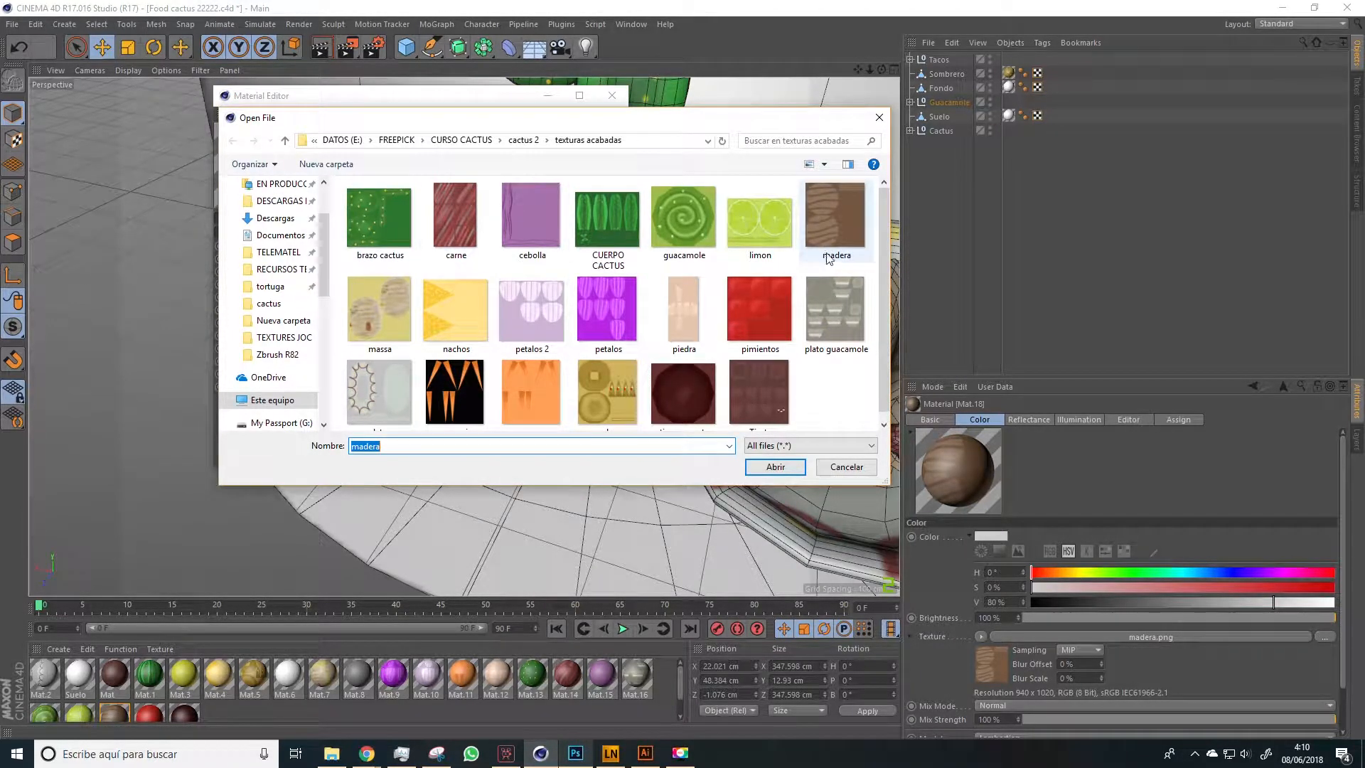
click(880, 120)
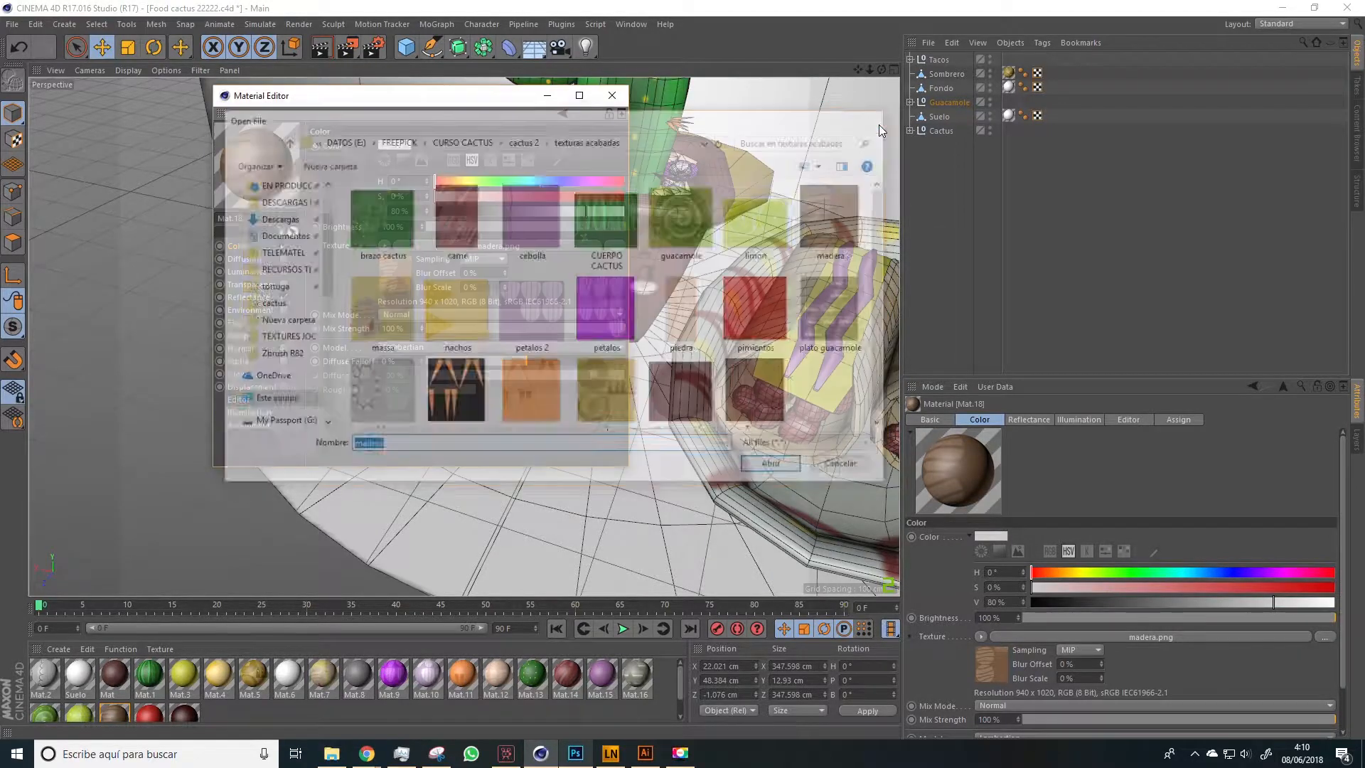
click(612, 96)
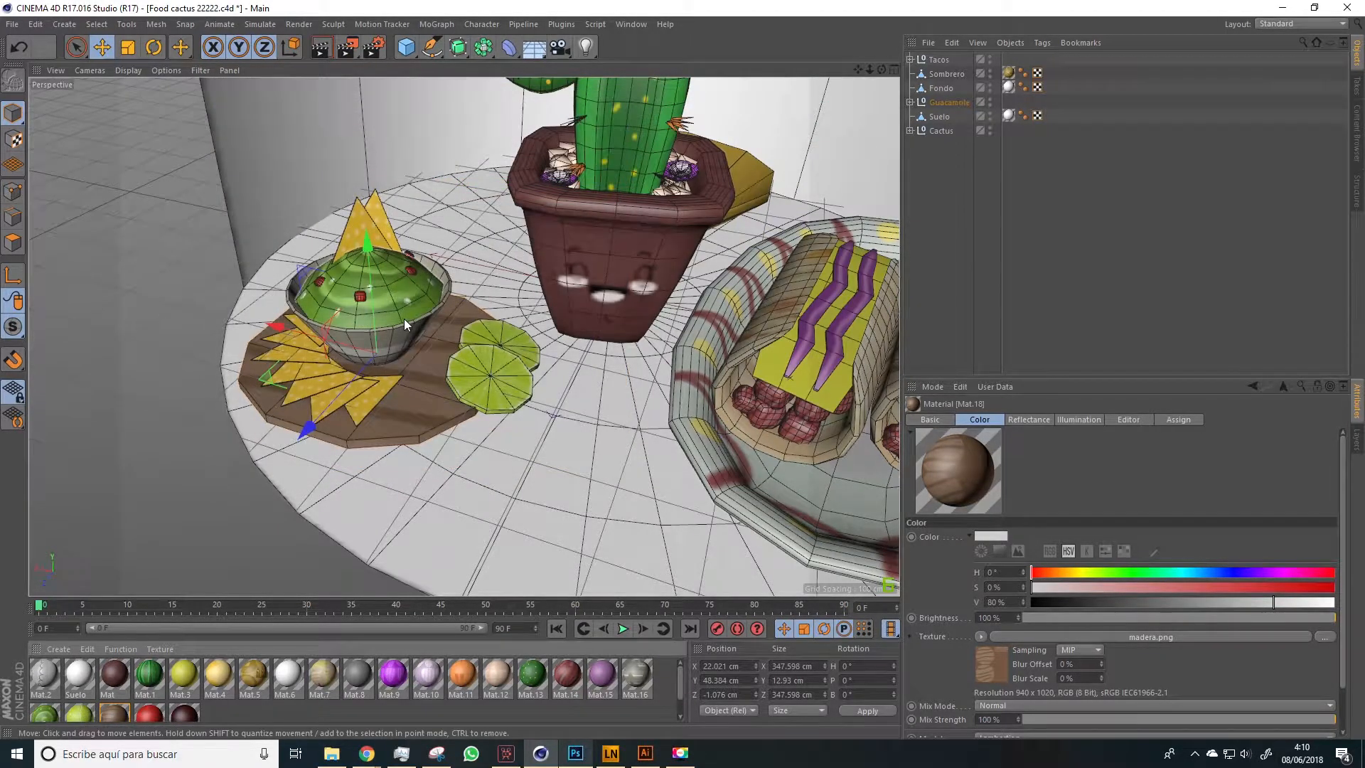
Inspect the front taco tortilla's material and its colour texture file selection, leaving the assigned texture as it is
scroll(774, 479, down, 5)
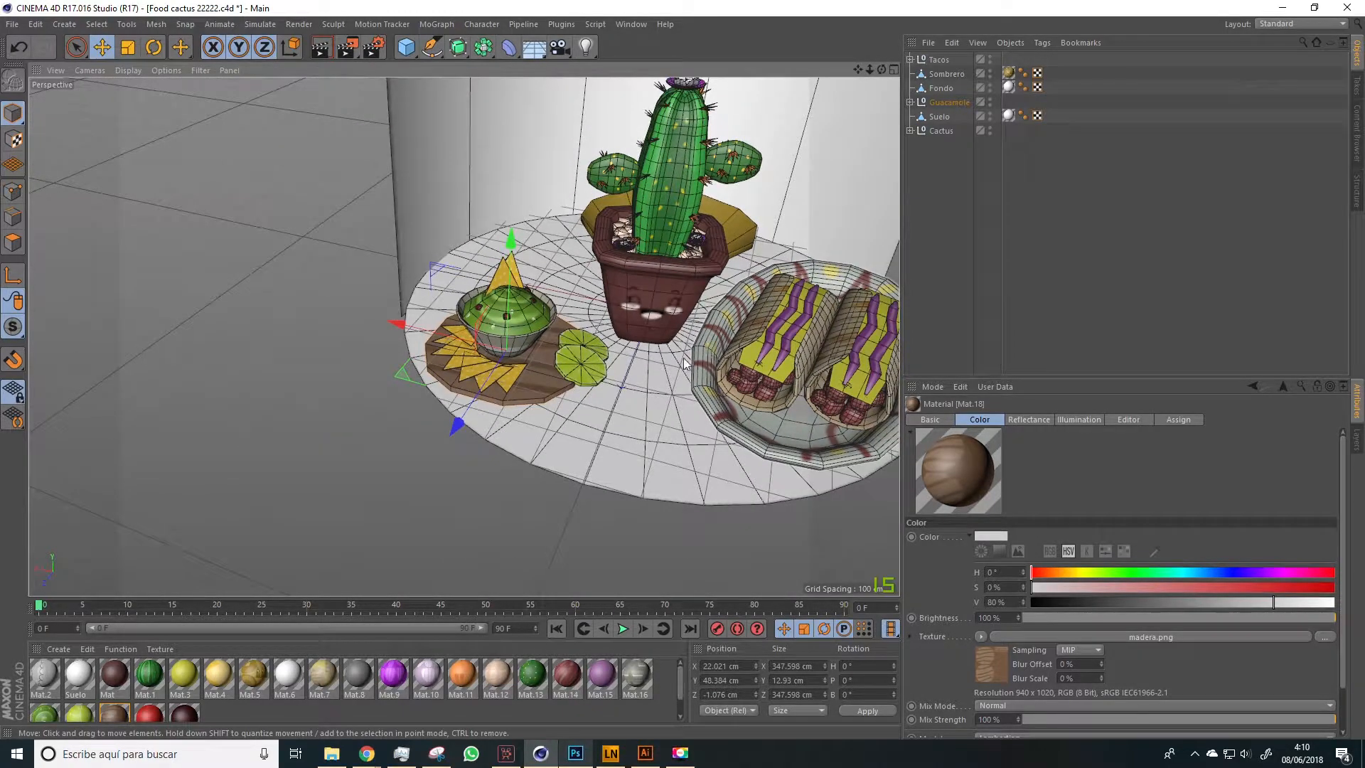
scroll(760, 348, up, 6)
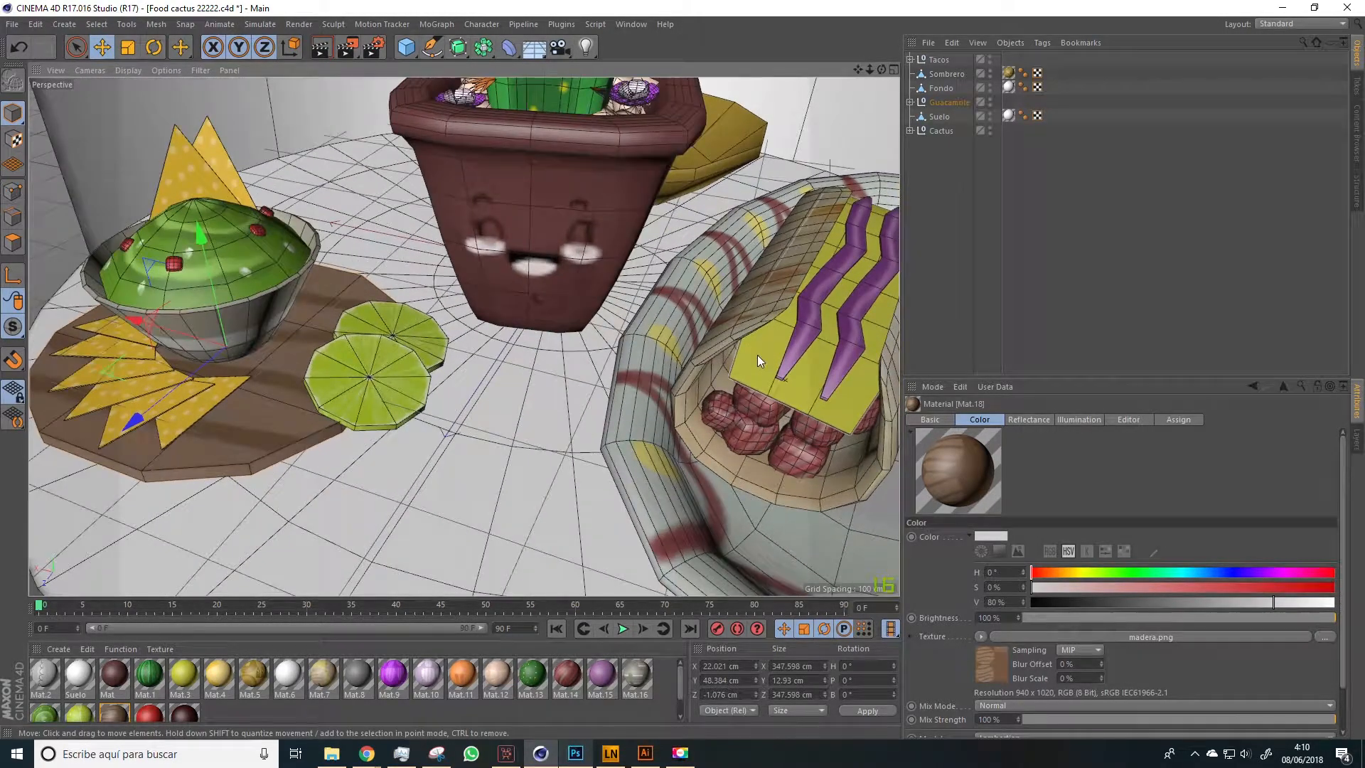
scroll(756, 355, down, 4)
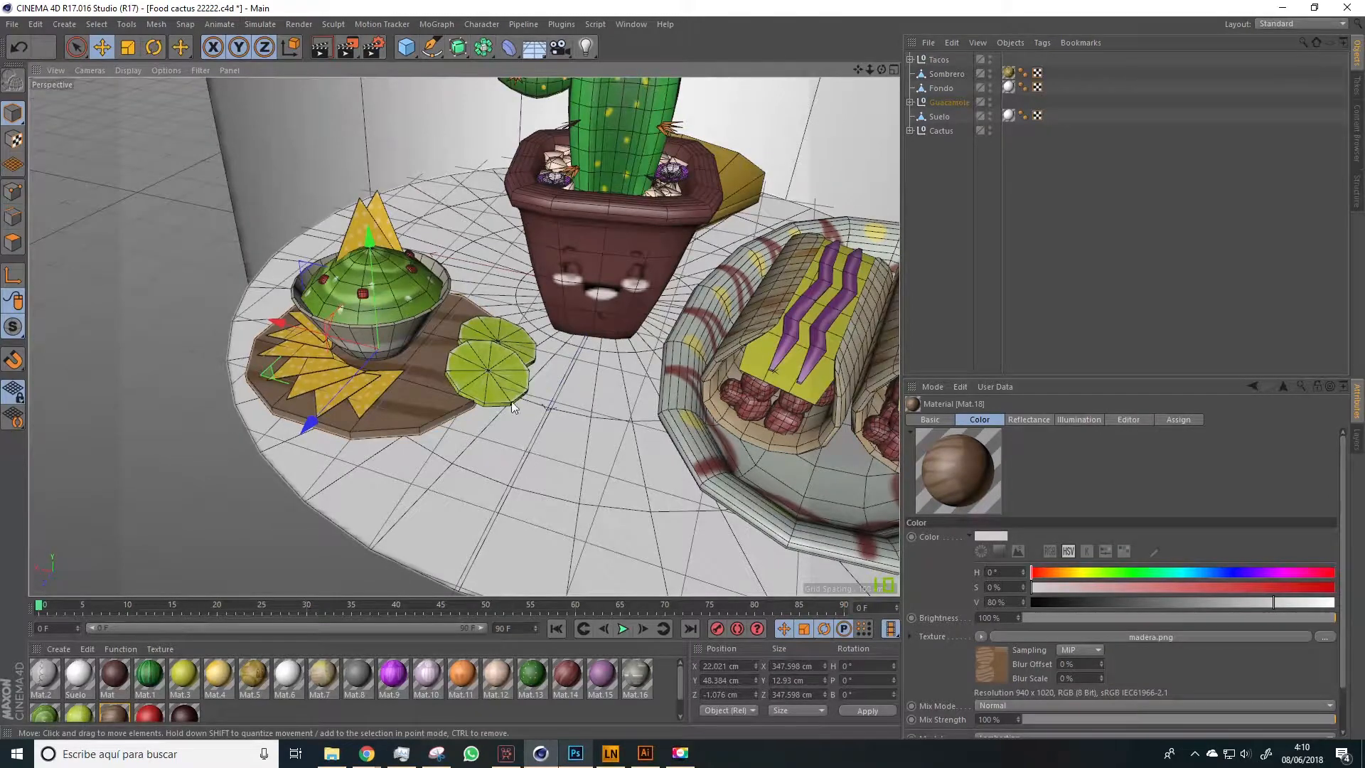
scroll(459, 282, down, 4)
scroll(458, 283, down, 3)
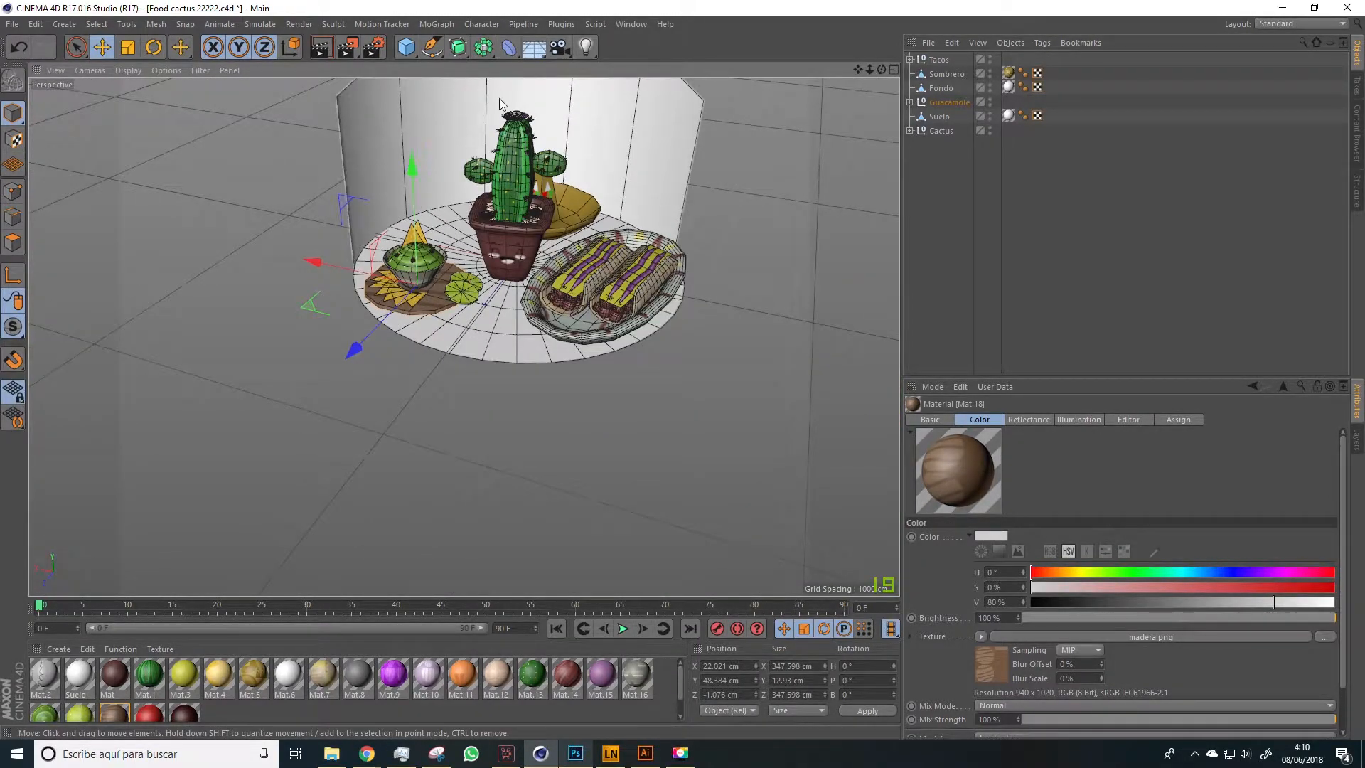
scroll(441, 132, up, 5)
drag(498, 337, 427, 307)
click(726, 423)
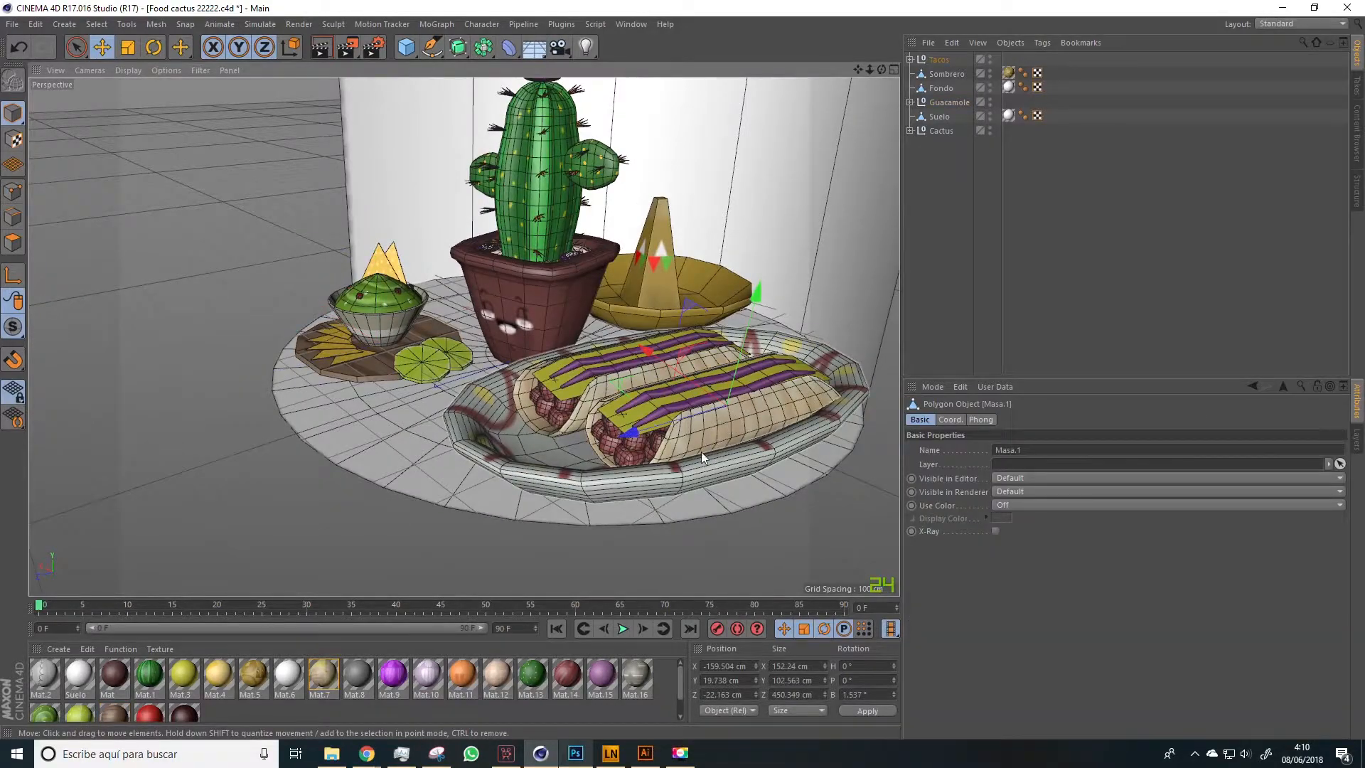
double_click(323, 675)
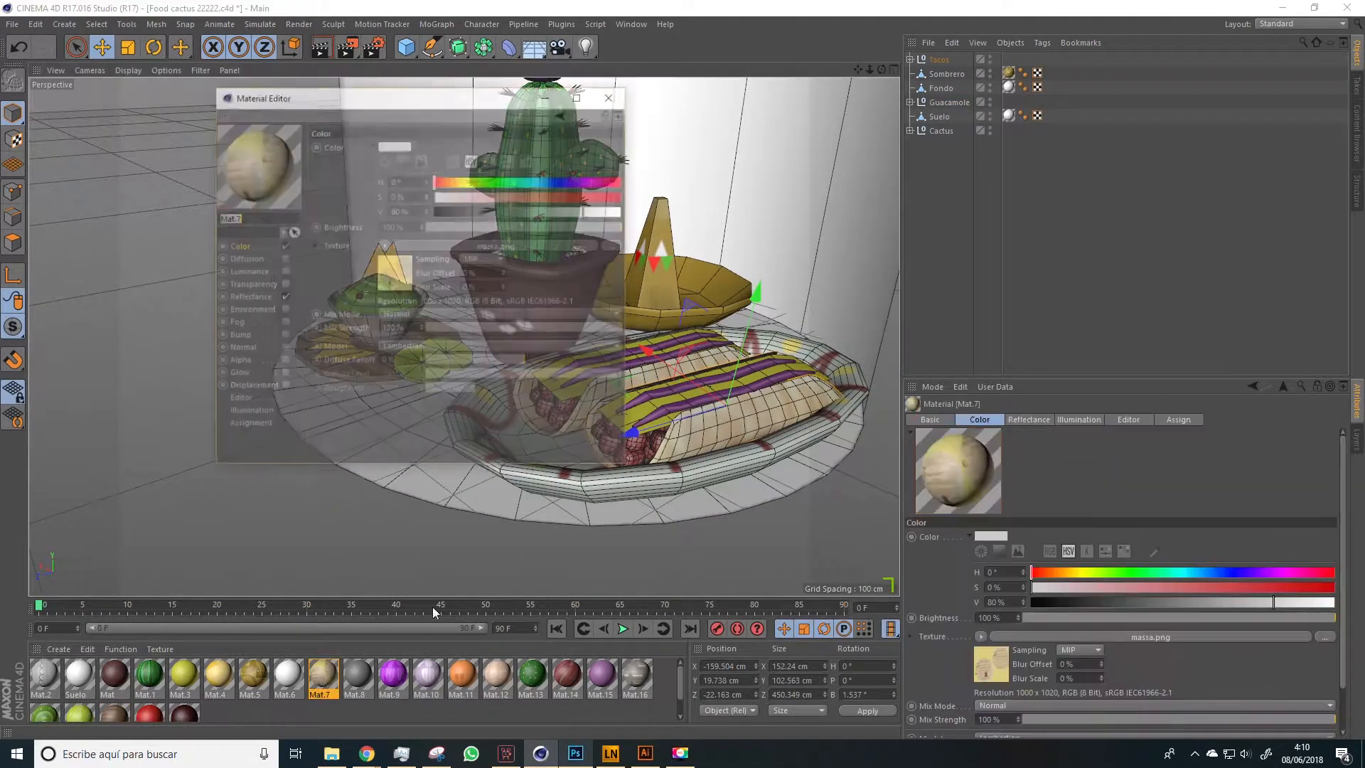
click(612, 243)
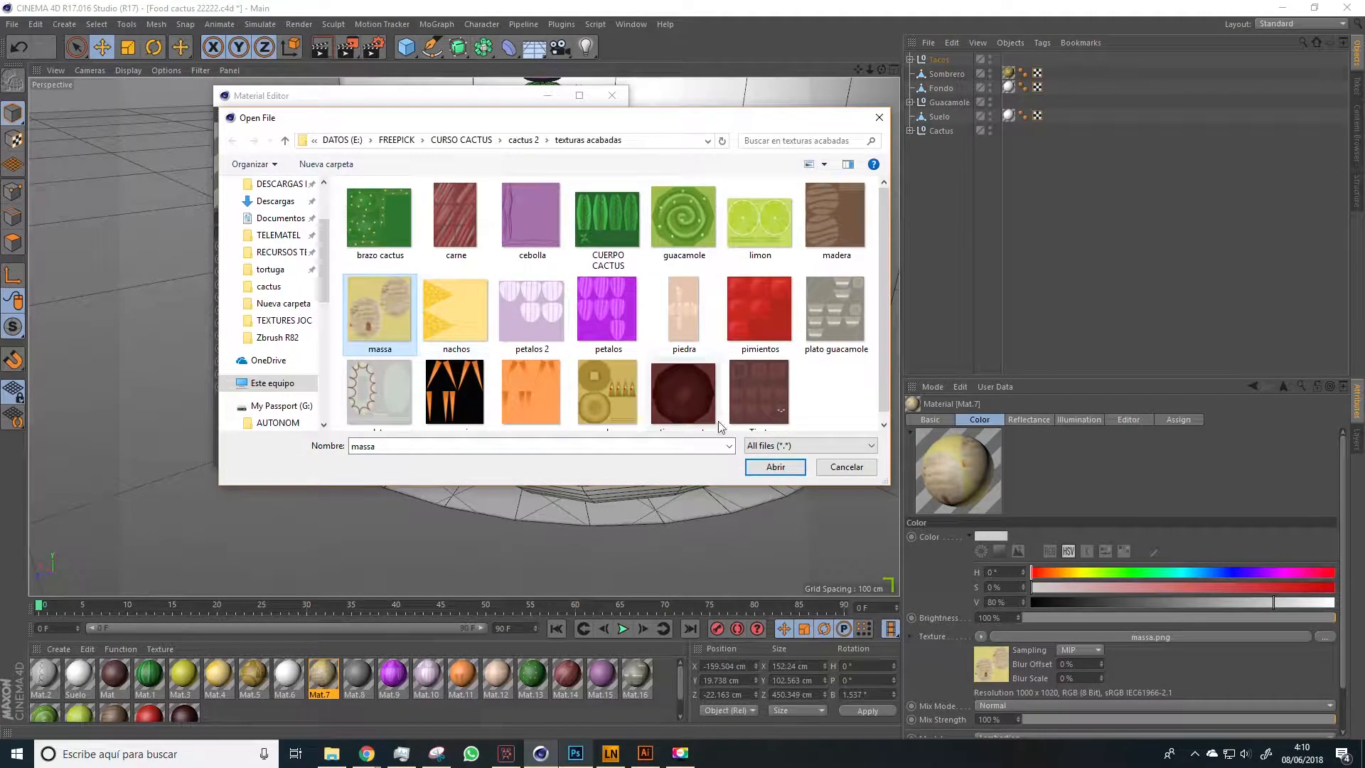
click(847, 469)
click(611, 94)
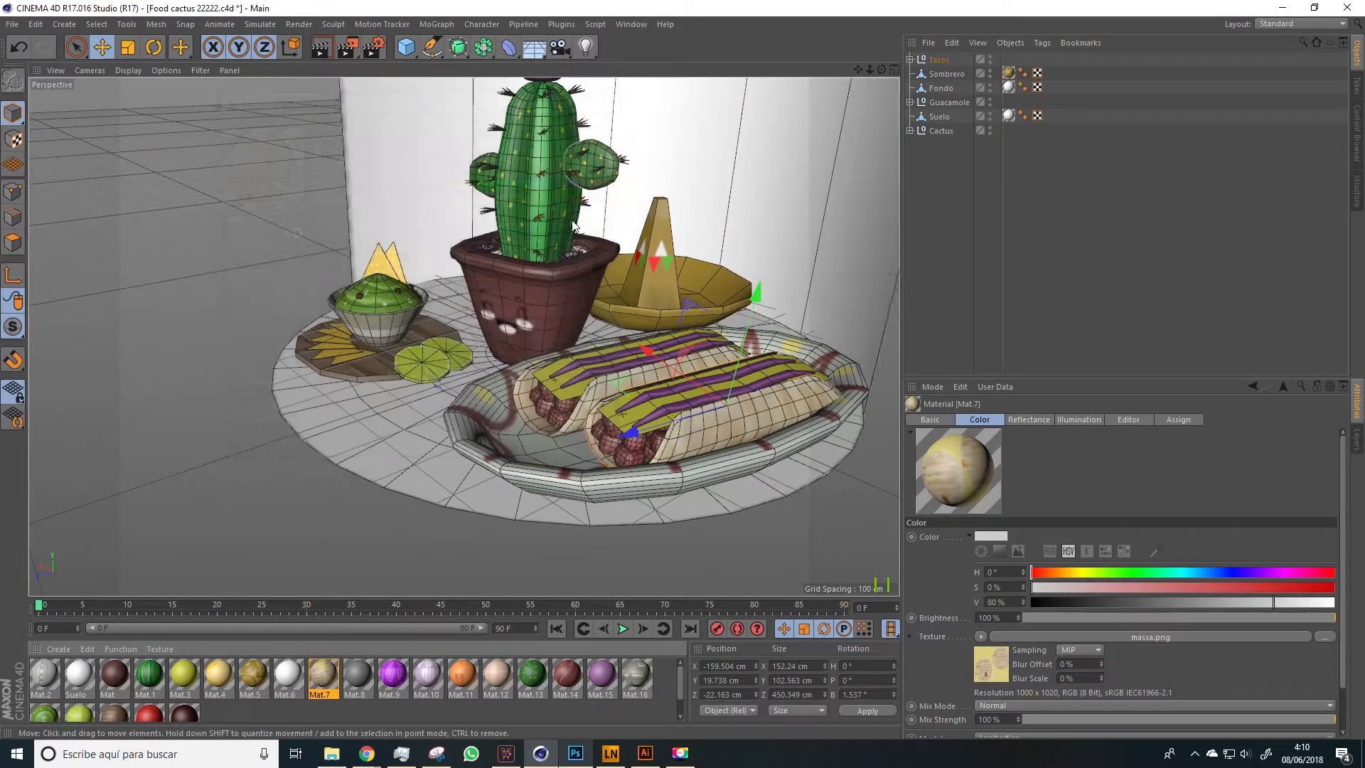
drag(625, 235, 266, 262)
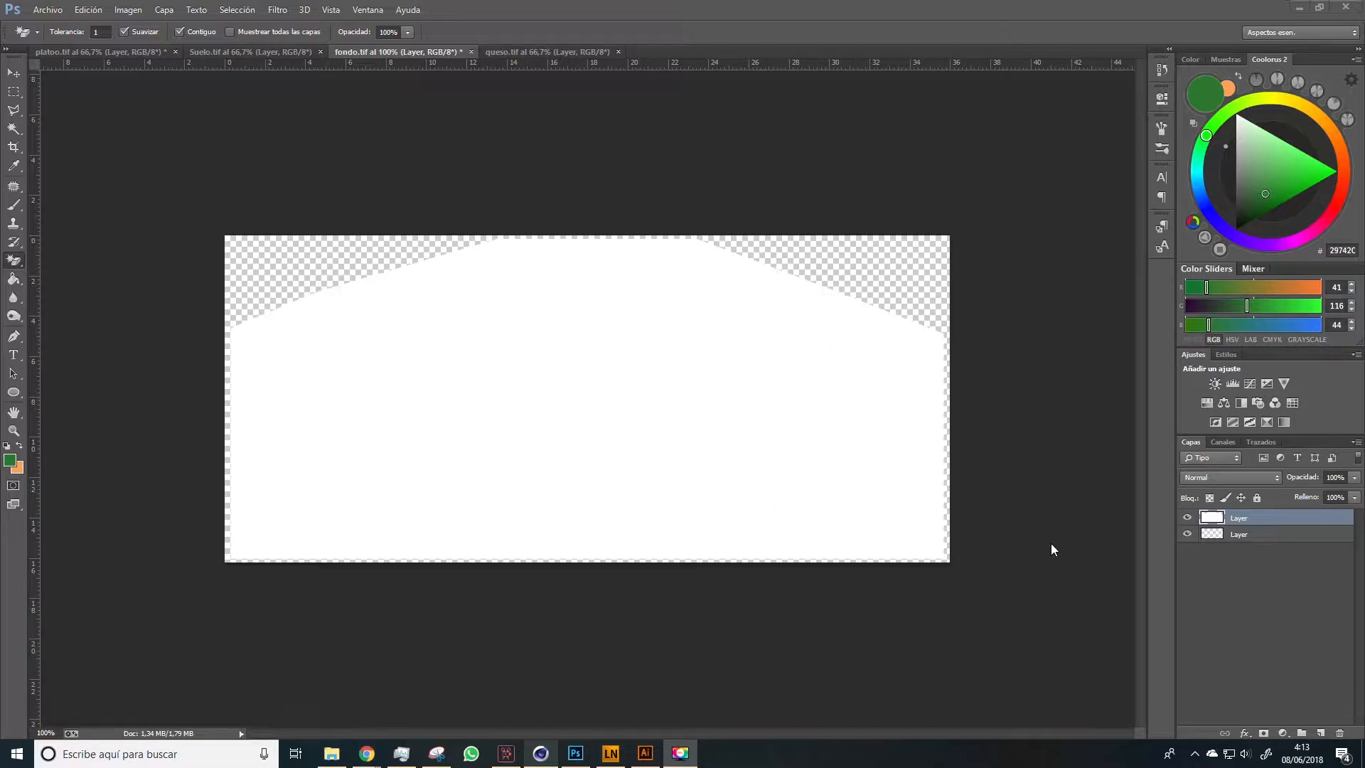
Add a new layer at the top of fondo.tif and set the Brush tool's foreground colour to yellow FFDE45
key(space)
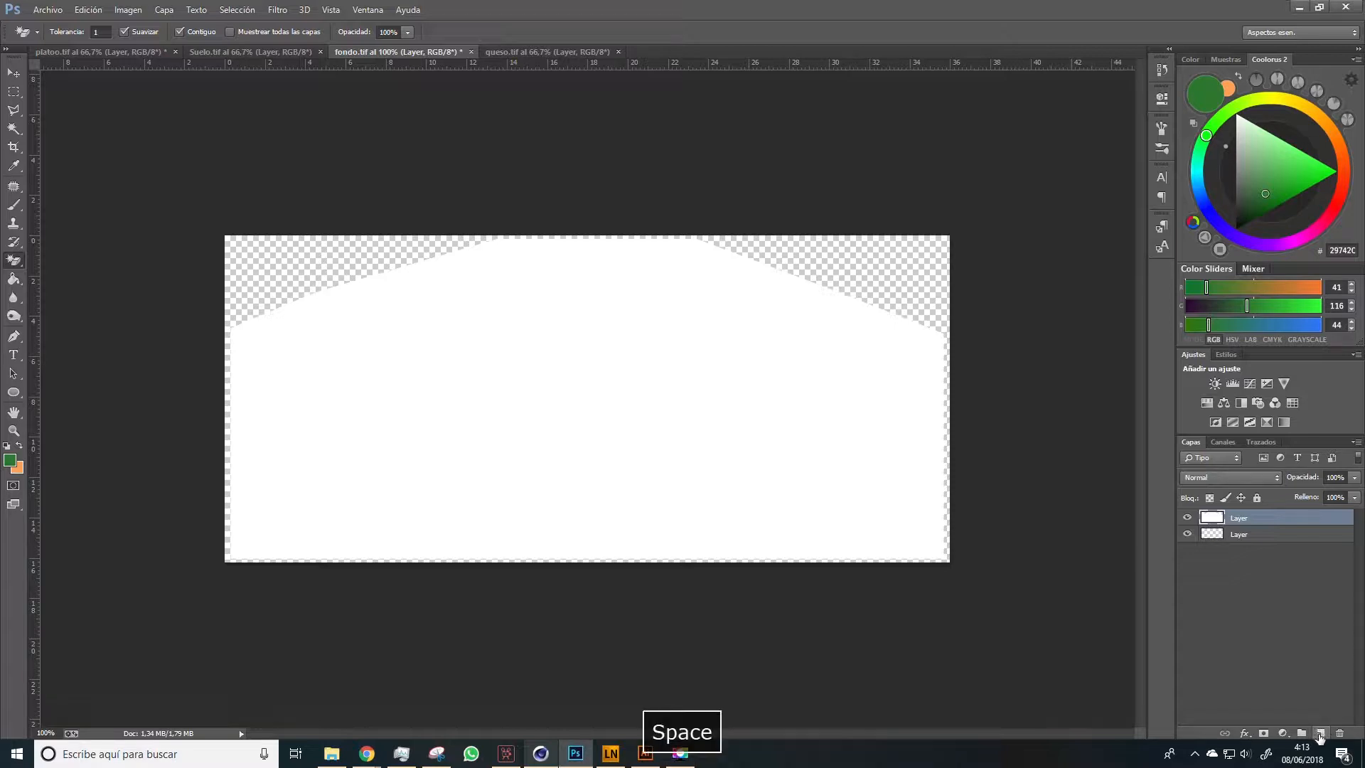
click(1318, 734)
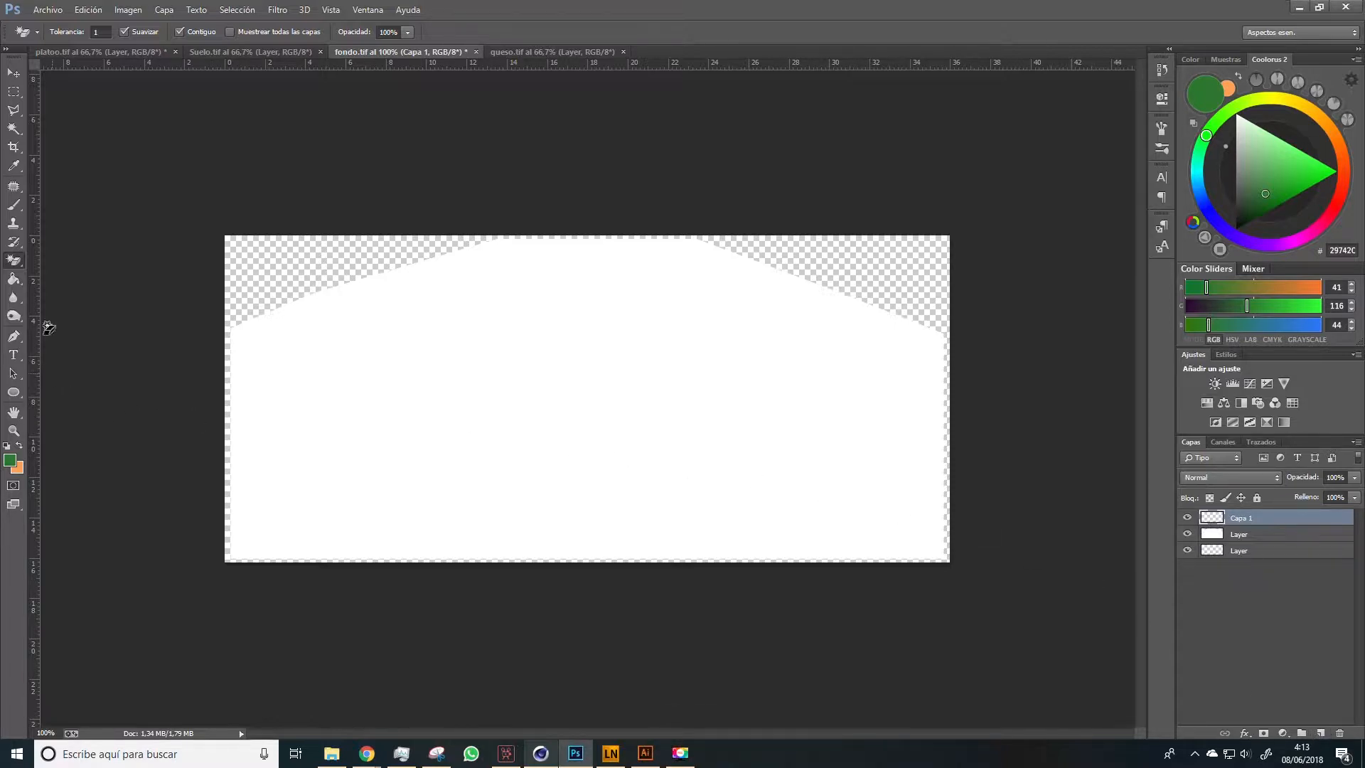
click(13, 205)
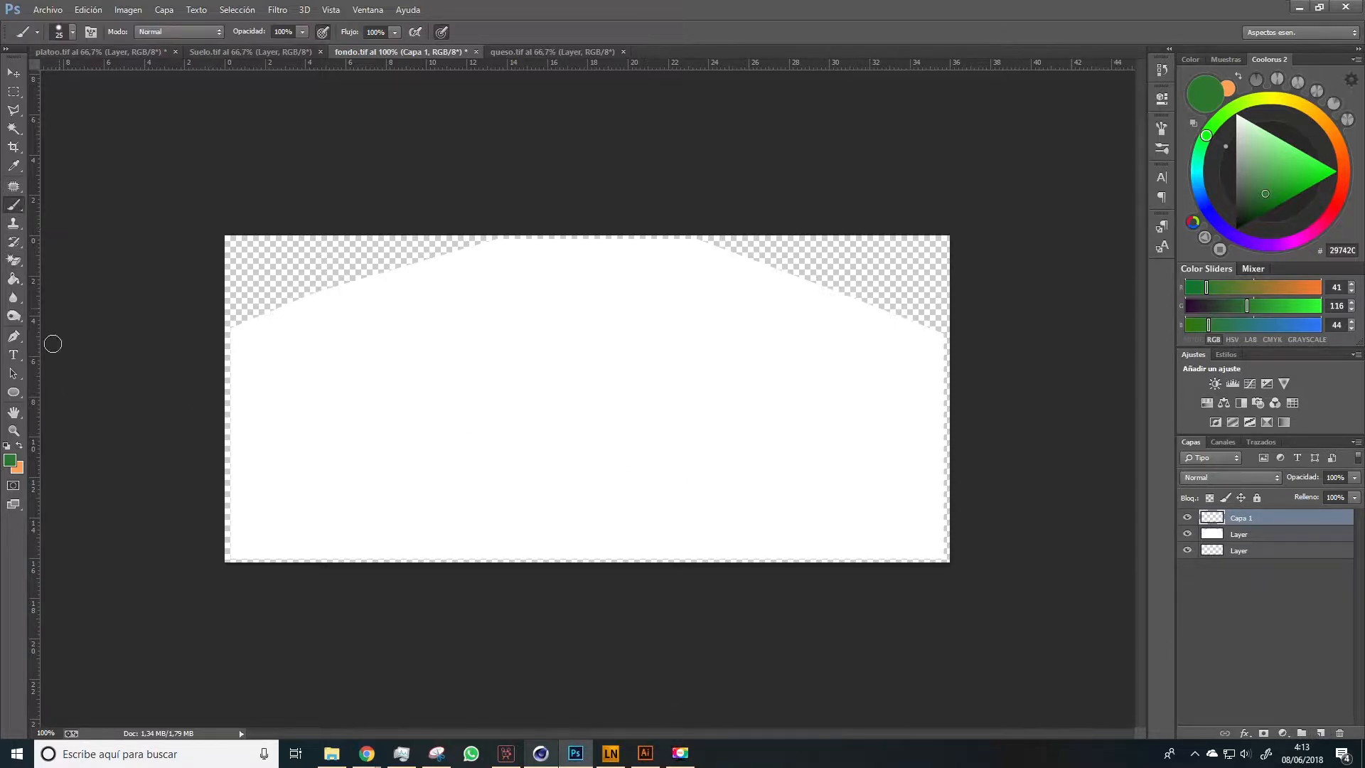
click(11, 459)
click(1092, 376)
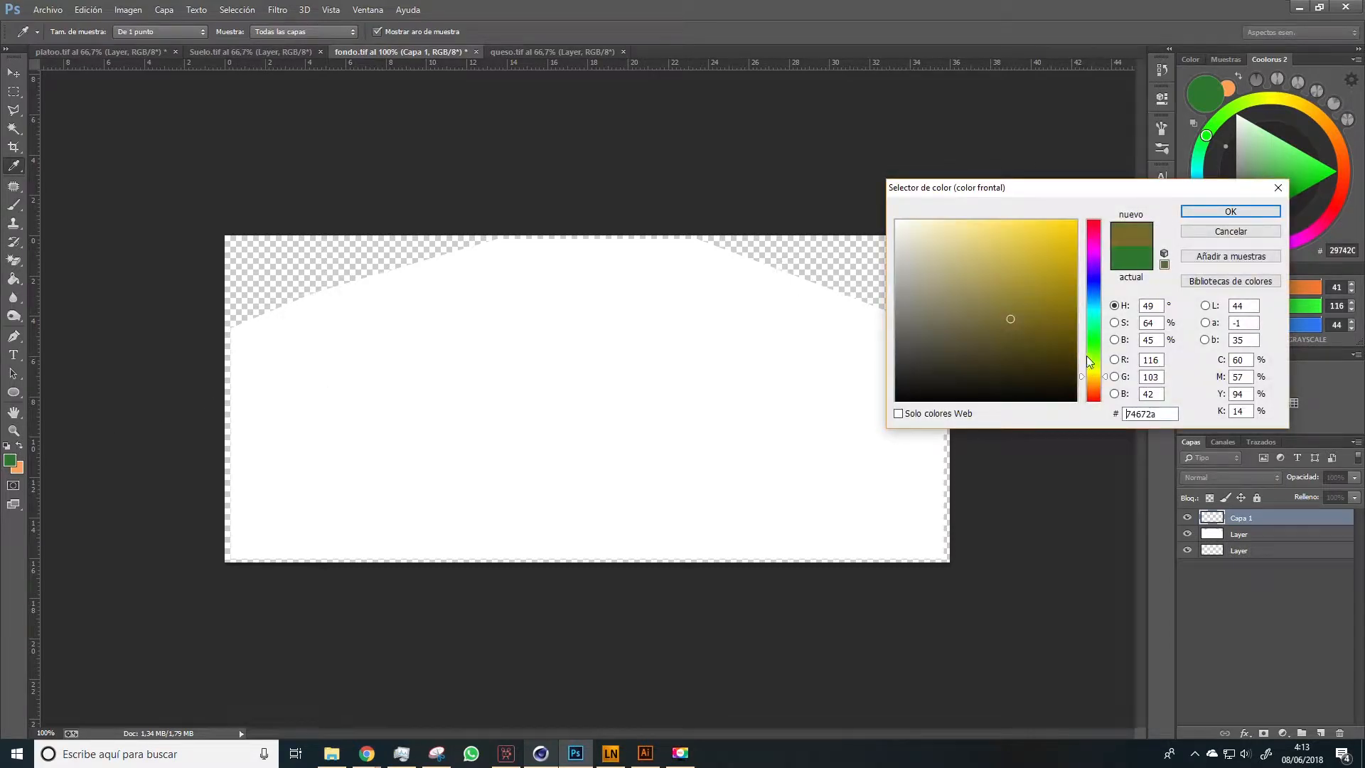
drag(1054, 243, 1027, 221)
click(1231, 211)
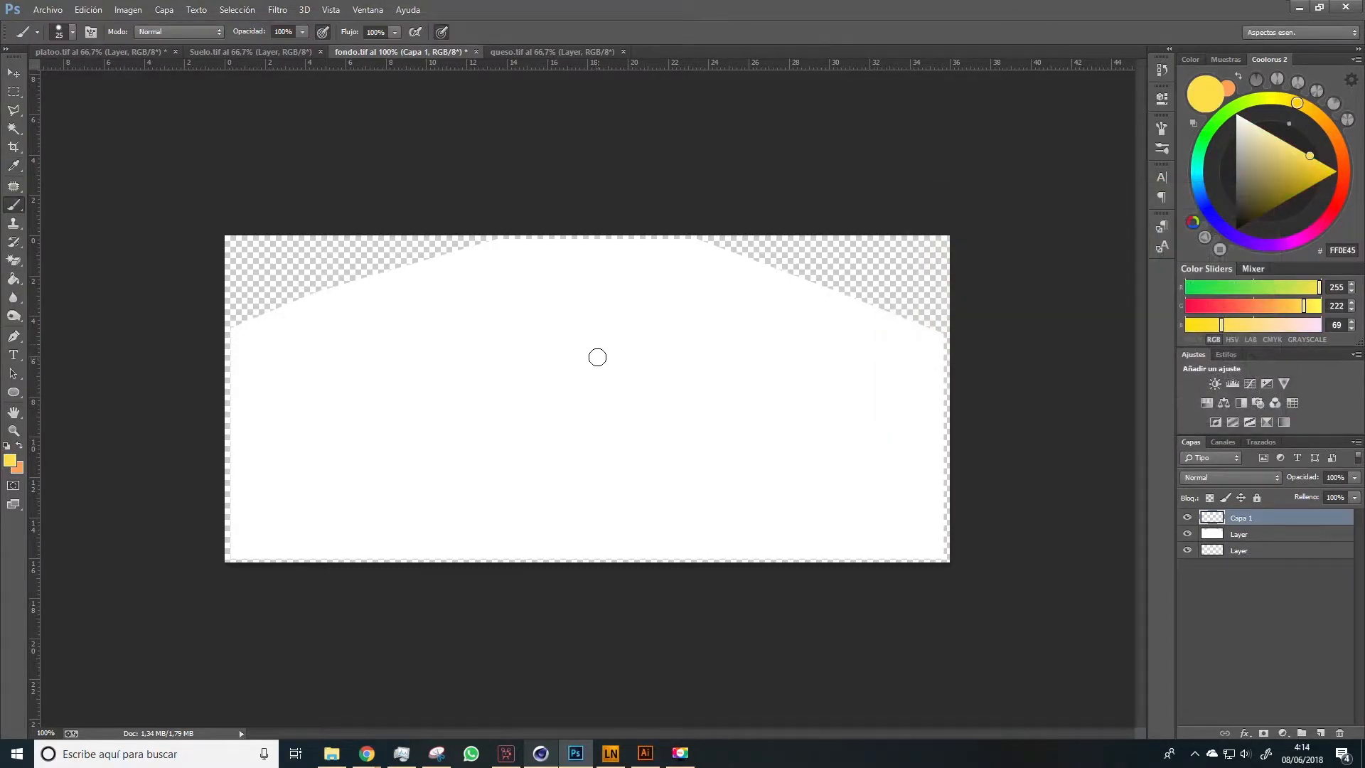
Make a circular selection about a quarter of the canvas width, placed near the centre and slightly above the middle
click(13, 91)
click(56, 106)
drag(529, 334, 735, 510)
drag(618, 426, 595, 386)
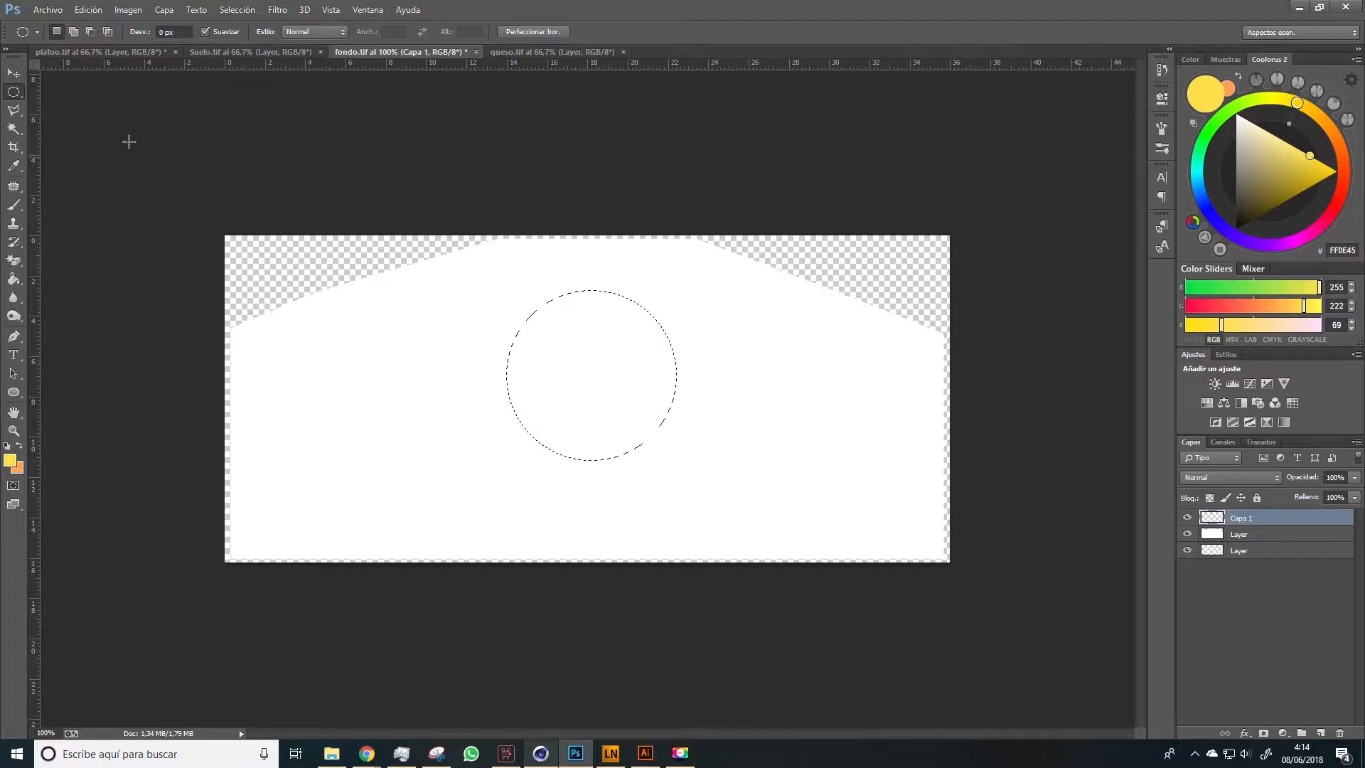
Paint the circular selection yellow with the Brush tool and brush a second yellow tone over its lower area
key(b)
right_click(603, 333)
click(707, 368)
click(635, 436)
mouse_move(567, 329)
mouse_down()
mouse_move(645, 356)
mouse_move(679, 332)
mouse_move(595, 322)
mouse_move(563, 417)
mouse_move(603, 398)
mouse_move(555, 377)
mouse_up()
click(1309, 165)
mouse_move(663, 342)
mouse_down()
mouse_move(606, 451)
mouse_move(628, 326)
mouse_move(594, 421)
mouse_up()
Shade the sun with a smaller brush in paler tones, shifting the hue towards peach FFCFA1
click(1272, 134)
right_click(646, 396)
click(710, 441)
key(bracketleft)
key(bracketleft)
key(bracketleft)
key(bracketleft)
click(1316, 114)
mouse_move(571, 301)
mouse_down()
mouse_move(596, 307)
mouse_move(581, 447)
mouse_move(575, 425)
mouse_move(656, 333)
mouse_move(601, 408)
mouse_up()
click(1334, 135)
Blend the sun's colours with an enlarged Mixer Brush and remove the circular selection
right_click(14, 205)
click(76, 244)
right_click(588, 396)
key(bracketright)
key(m)
click(637, 268)
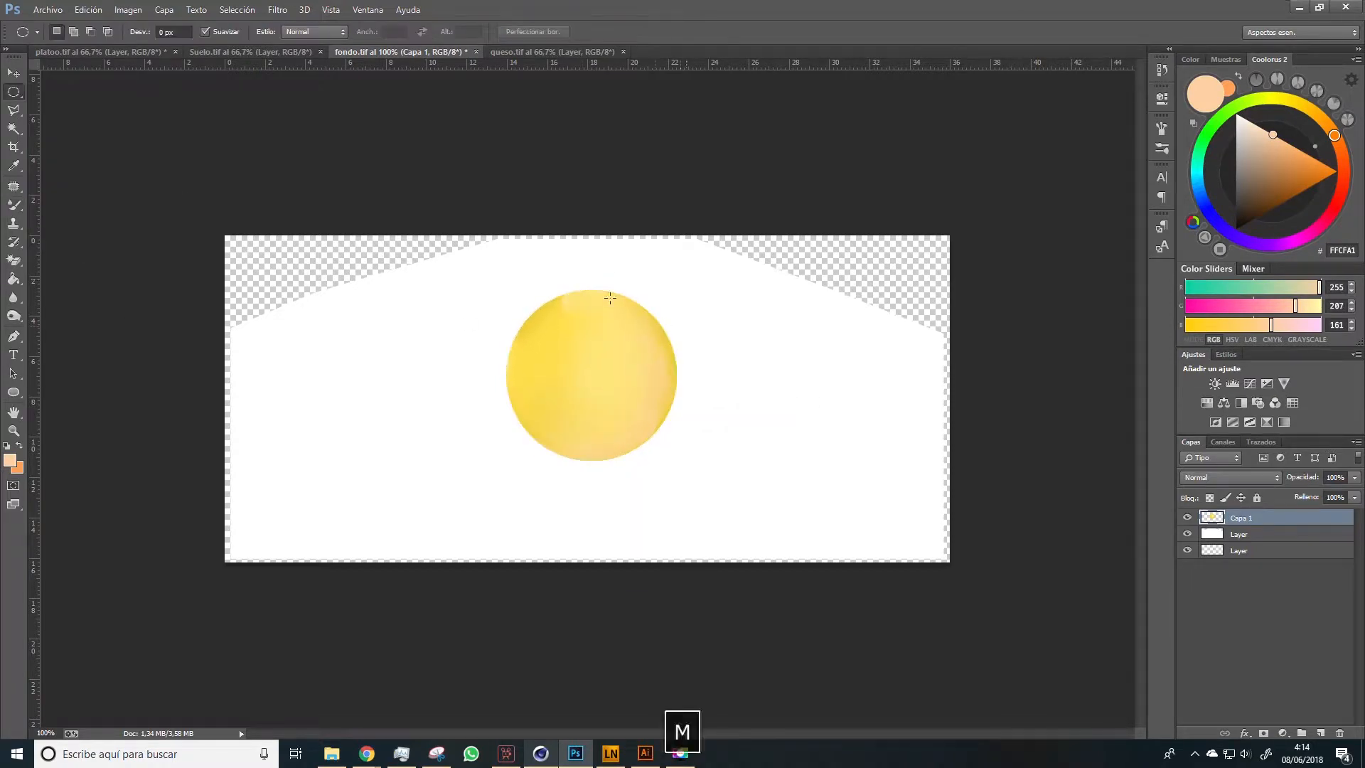
Add a new layer above the sun and hide the white shape layer
click(1321, 732)
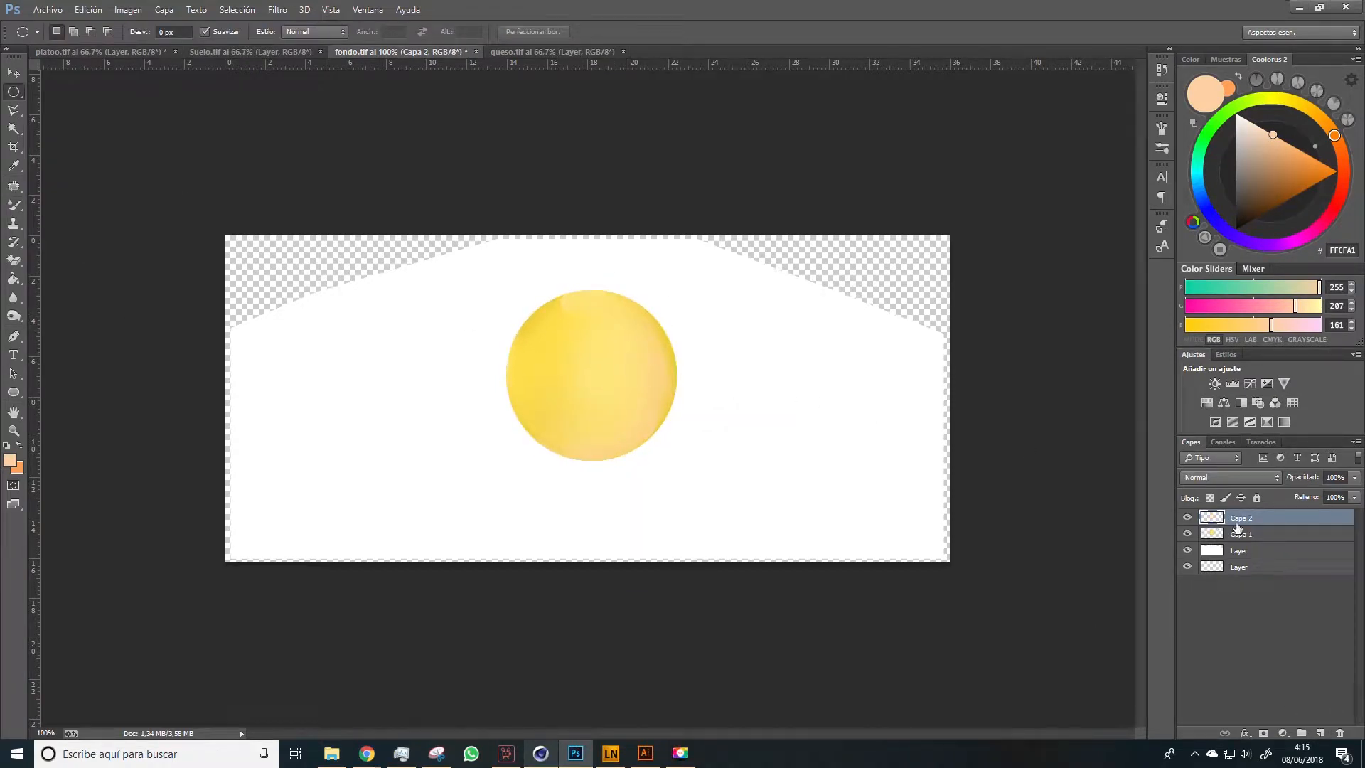
click(1187, 550)
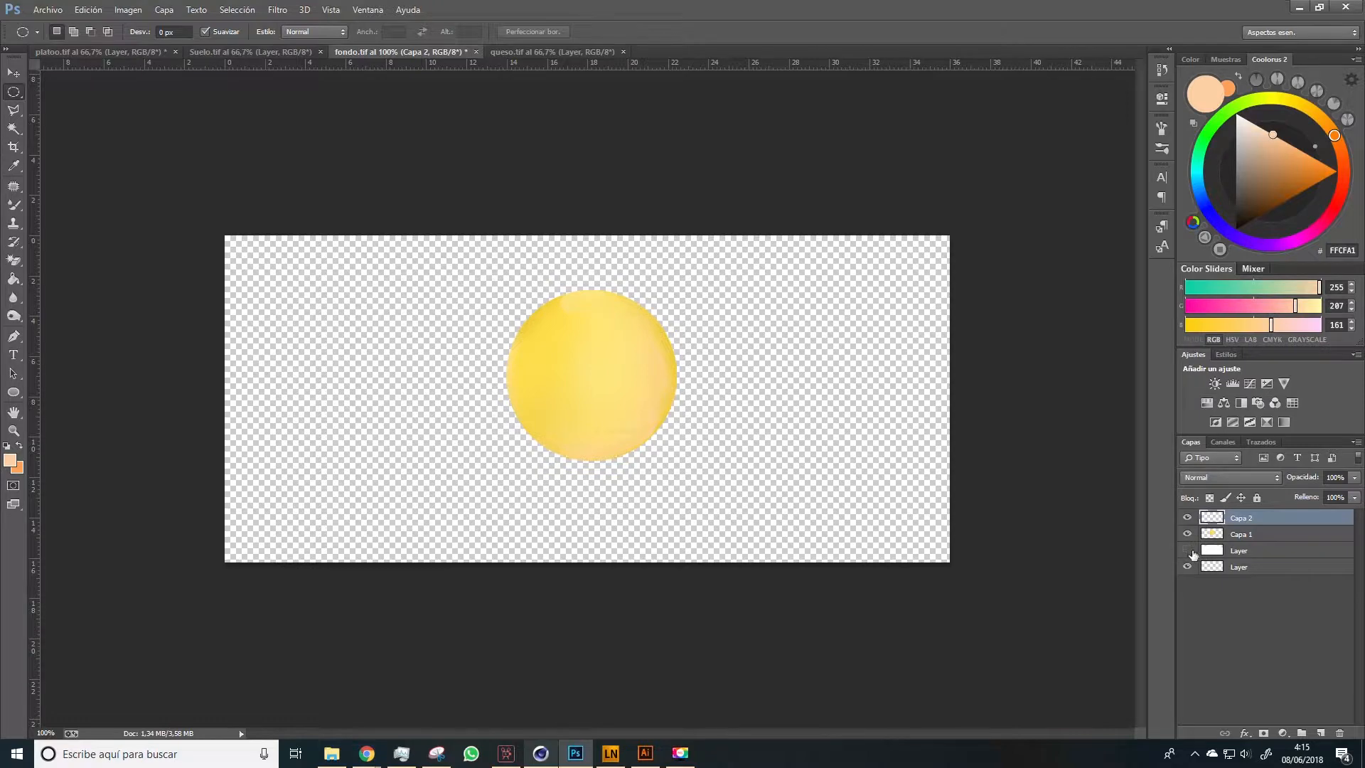
Fill the bottom layer with black as a temporary contrasting background, after trying the peach colour
click(1226, 566)
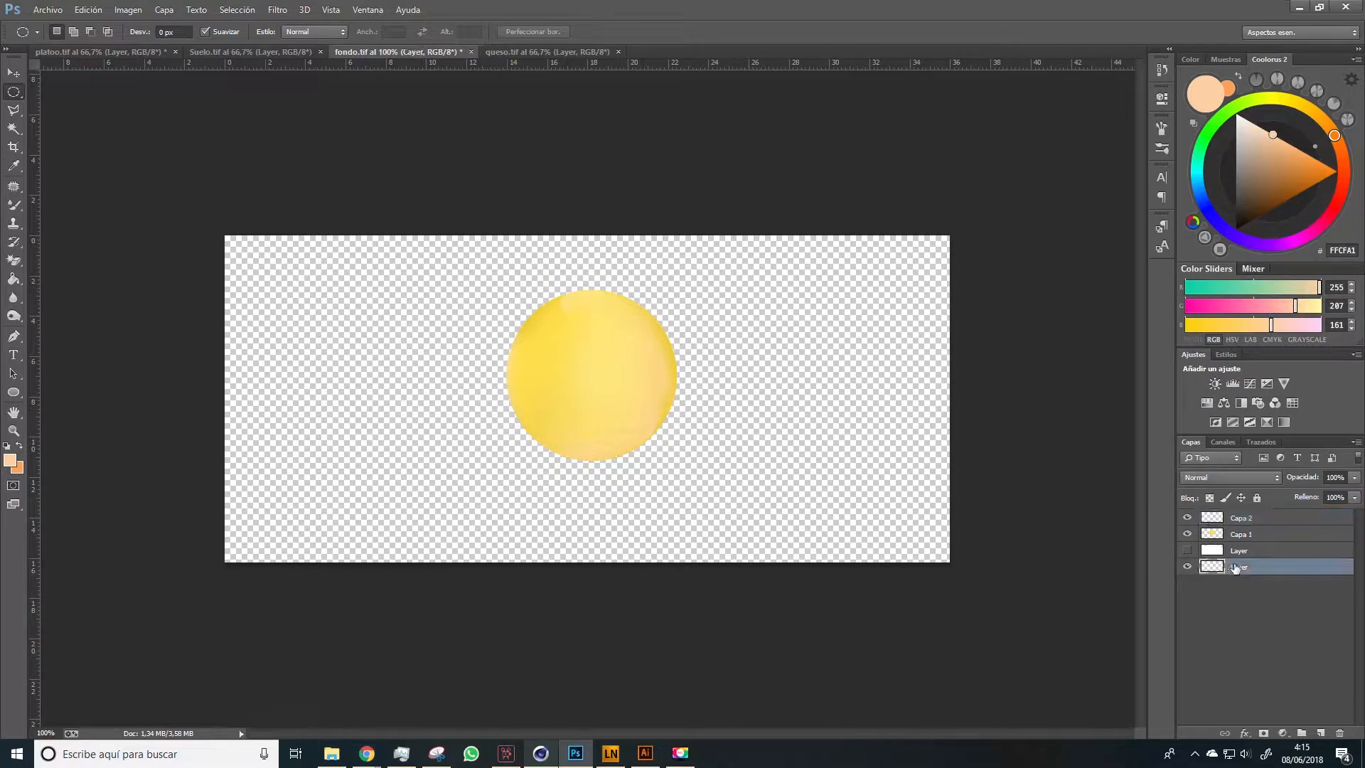
key(g)
click(819, 421)
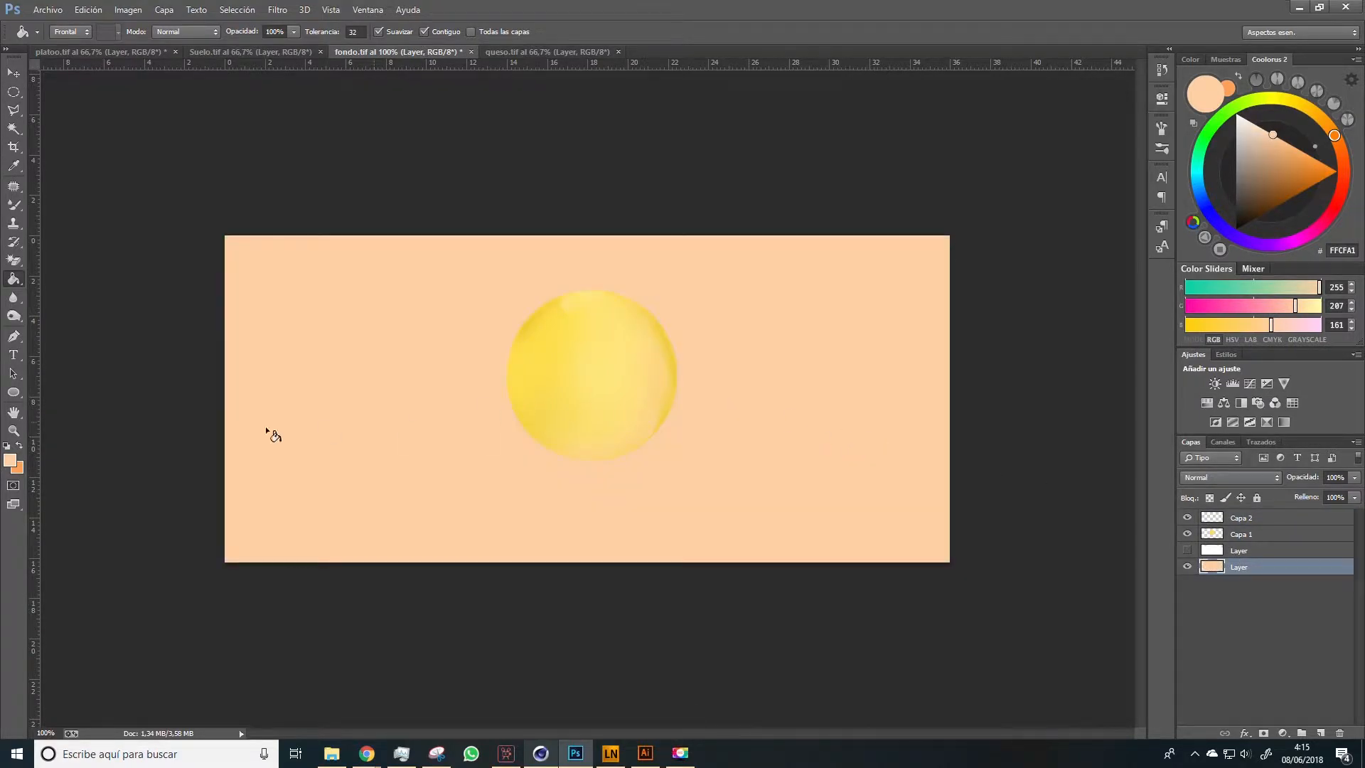
click(8, 446)
click(474, 436)
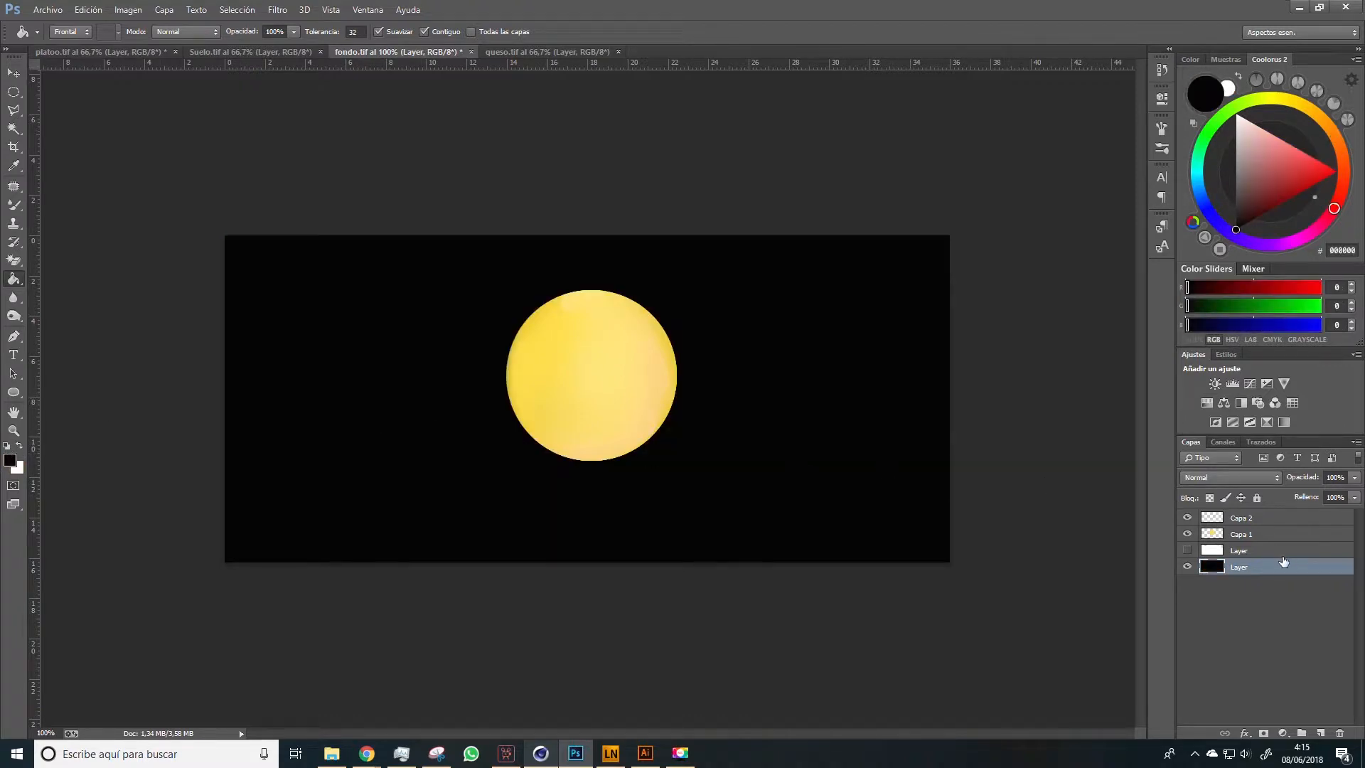
Choose the 24 px textured brush for the Capa 2 layer, try a black stroke at the sun's edge and undo it
click(1258, 550)
click(1244, 523)
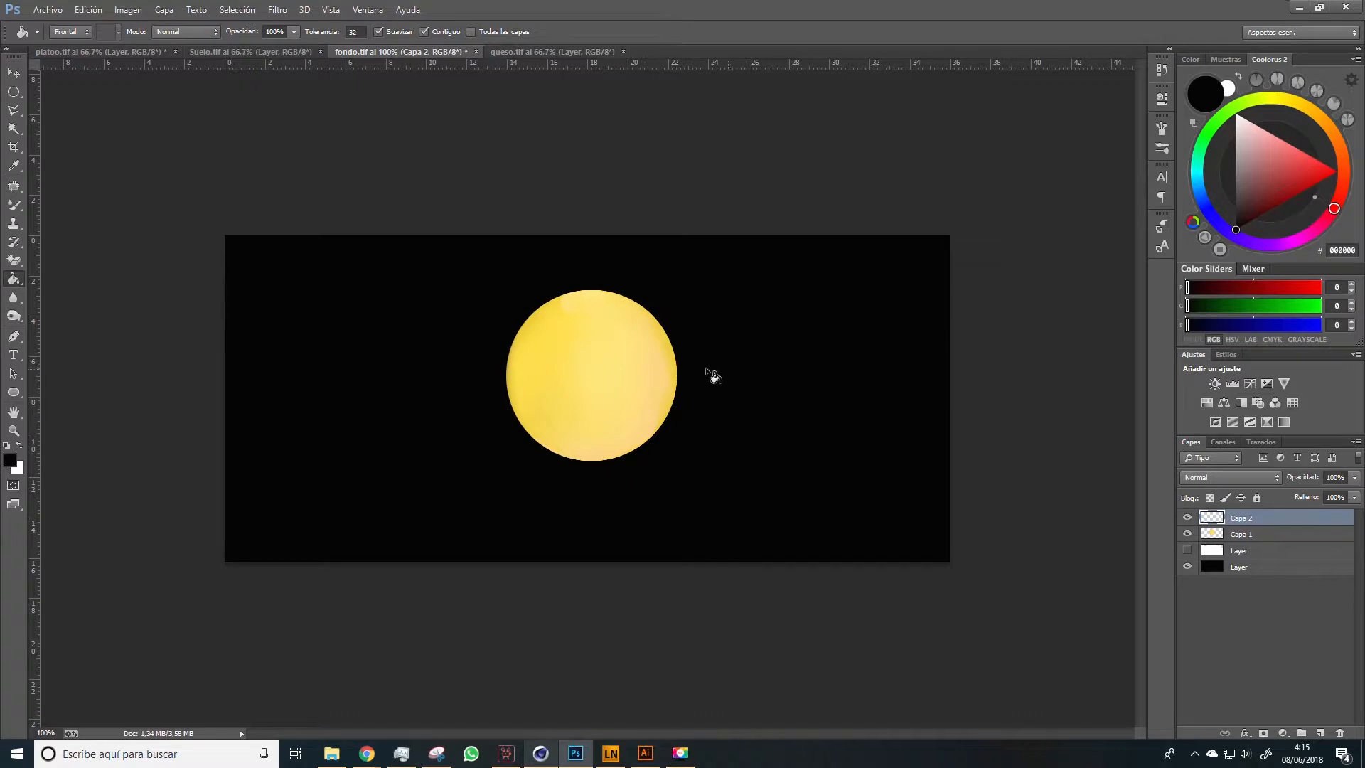
key(b)
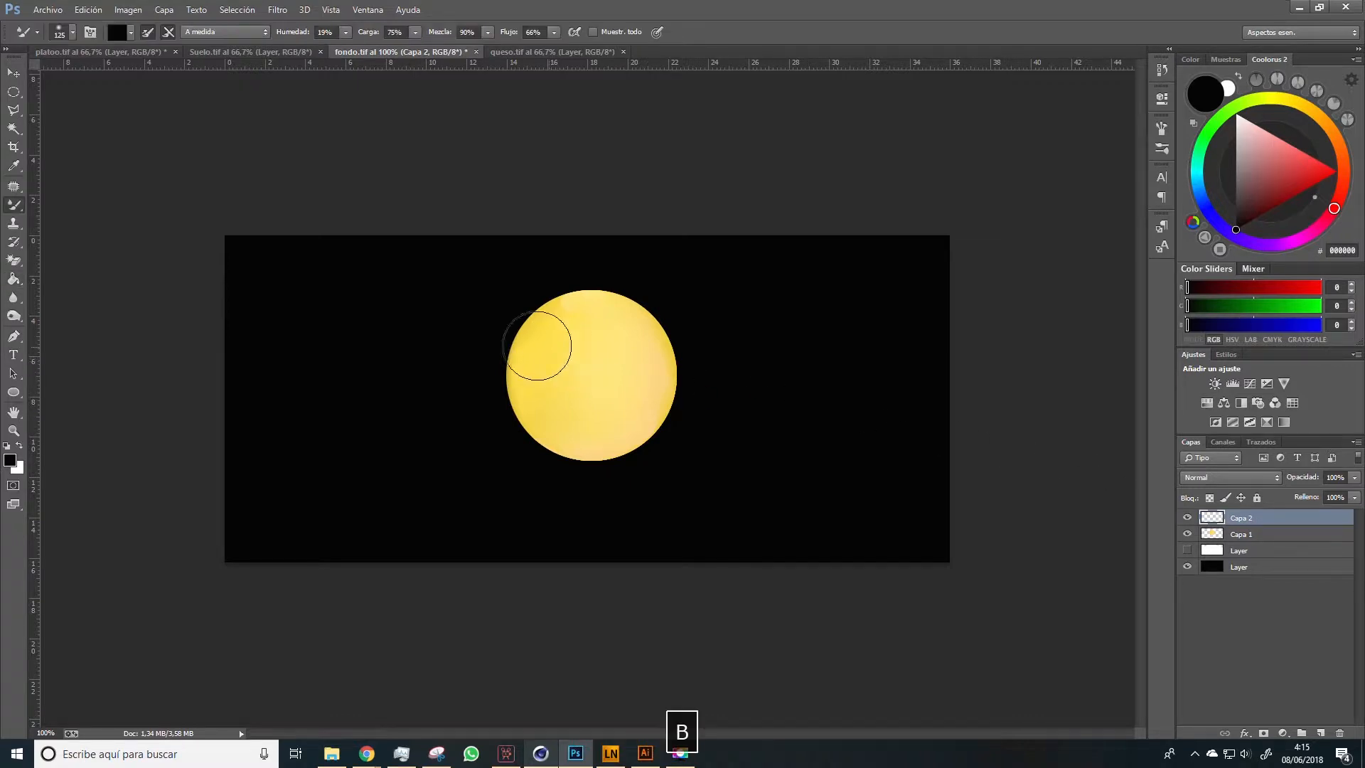
right_click(13, 207)
click(61, 204)
right_click(536, 402)
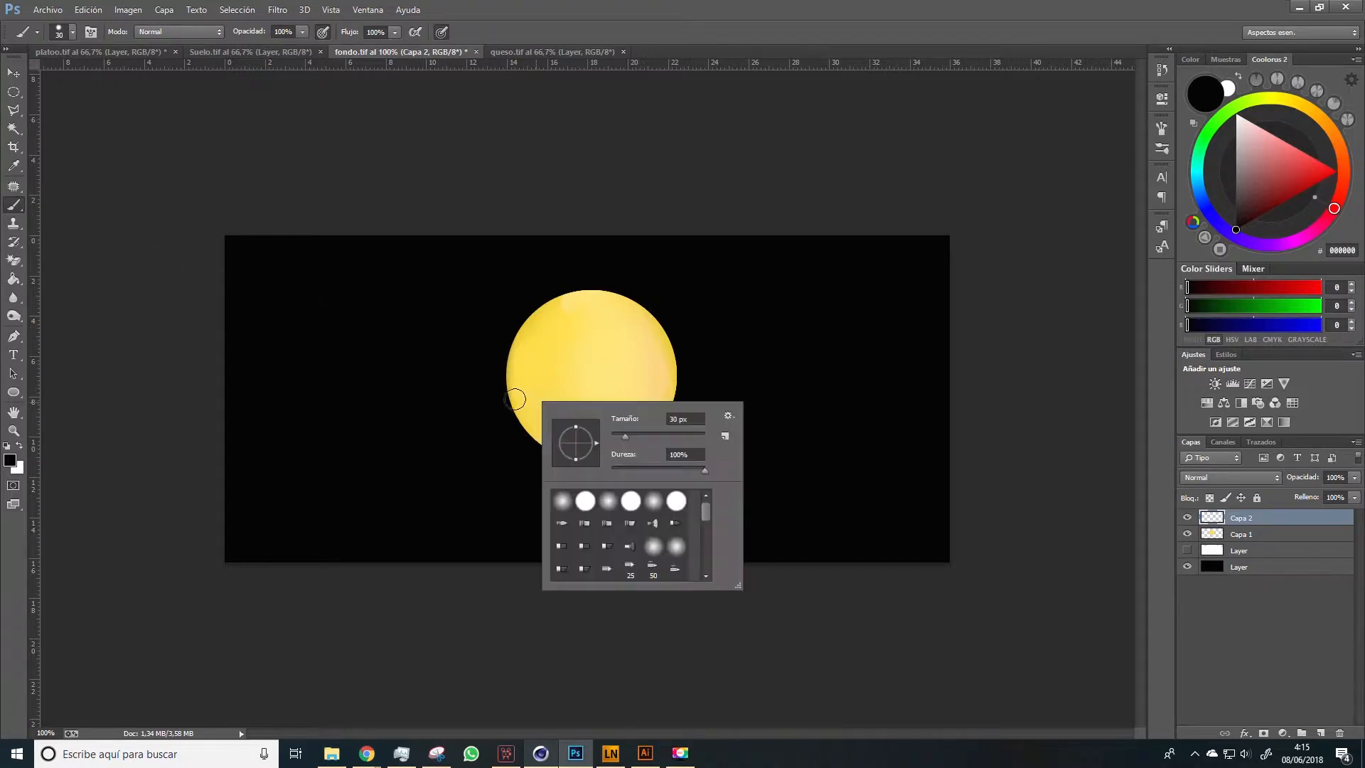
scroll(705, 531, down, 3)
click(673, 544)
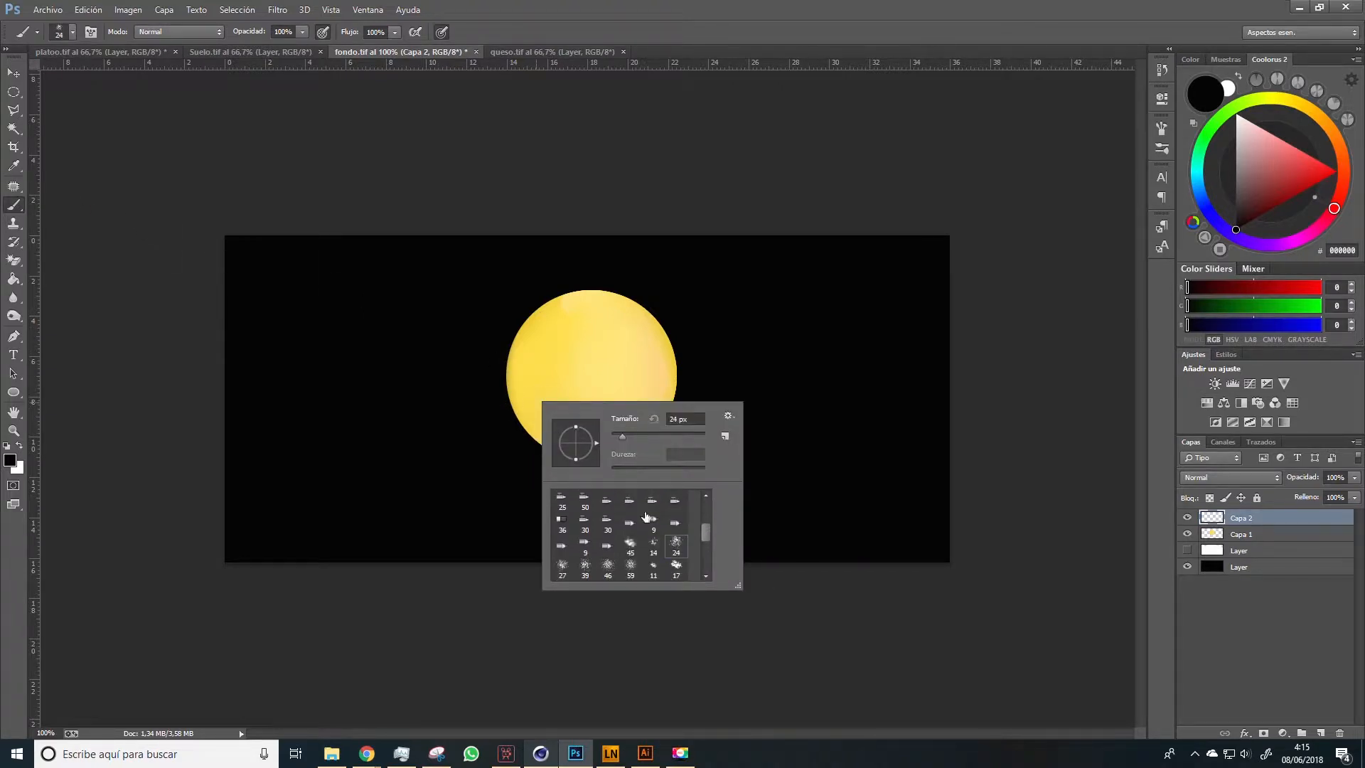
drag(462, 393, 508, 395)
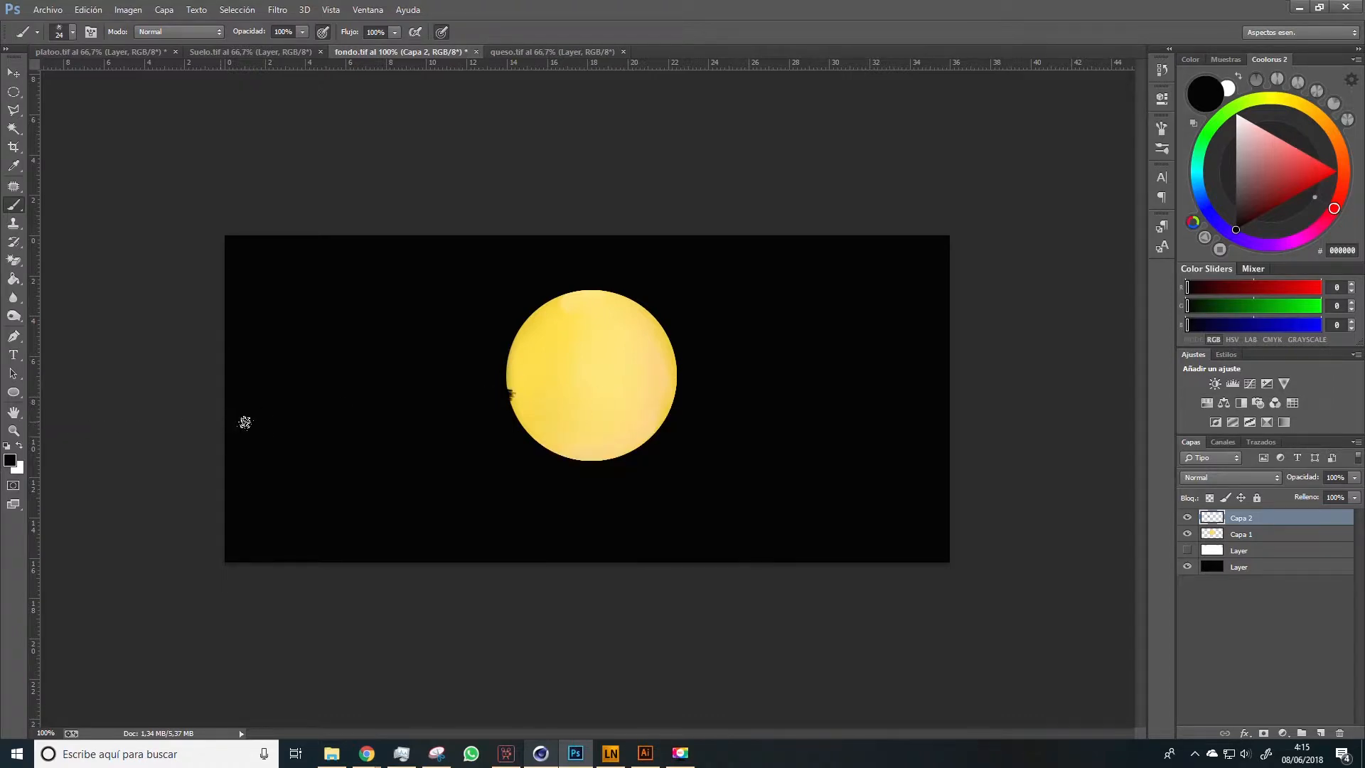
key(ctrl+z)
Paint three white clouds on Capa 2: one overlapping each side of the sun and a small one at the upper right
click(18, 447)
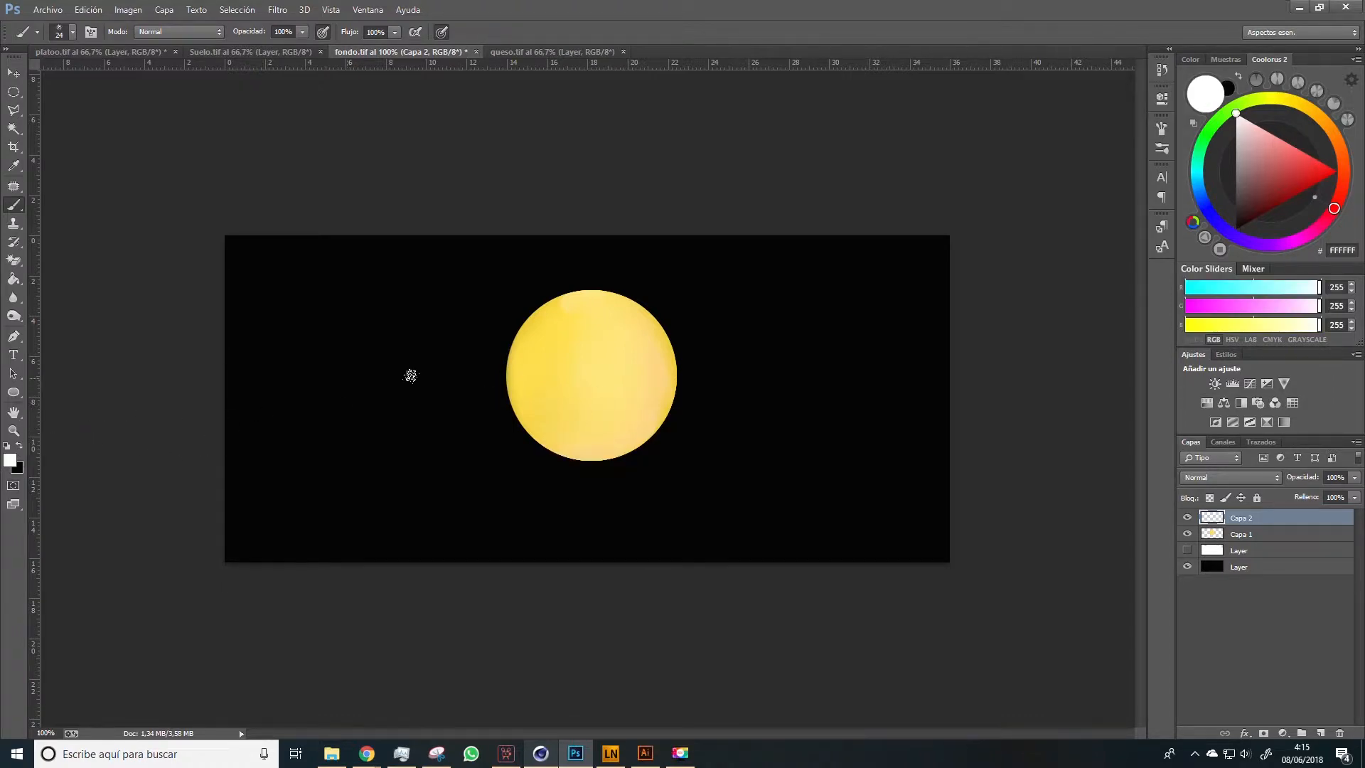
mouse_move(445, 378)
mouse_down()
mouse_move(502, 372)
mouse_move(530, 393)
mouse_move(426, 392)
mouse_move(436, 377)
mouse_move(454, 402)
mouse_up()
mouse_move(711, 380)
mouse_down()
mouse_move(671, 386)
mouse_move(629, 409)
mouse_move(749, 406)
mouse_move(720, 400)
mouse_move(720, 412)
mouse_move(719, 393)
mouse_move(645, 400)
mouse_move(703, 390)
mouse_move(707, 410)
mouse_move(740, 396)
mouse_up()
drag(739, 321, 811, 318)
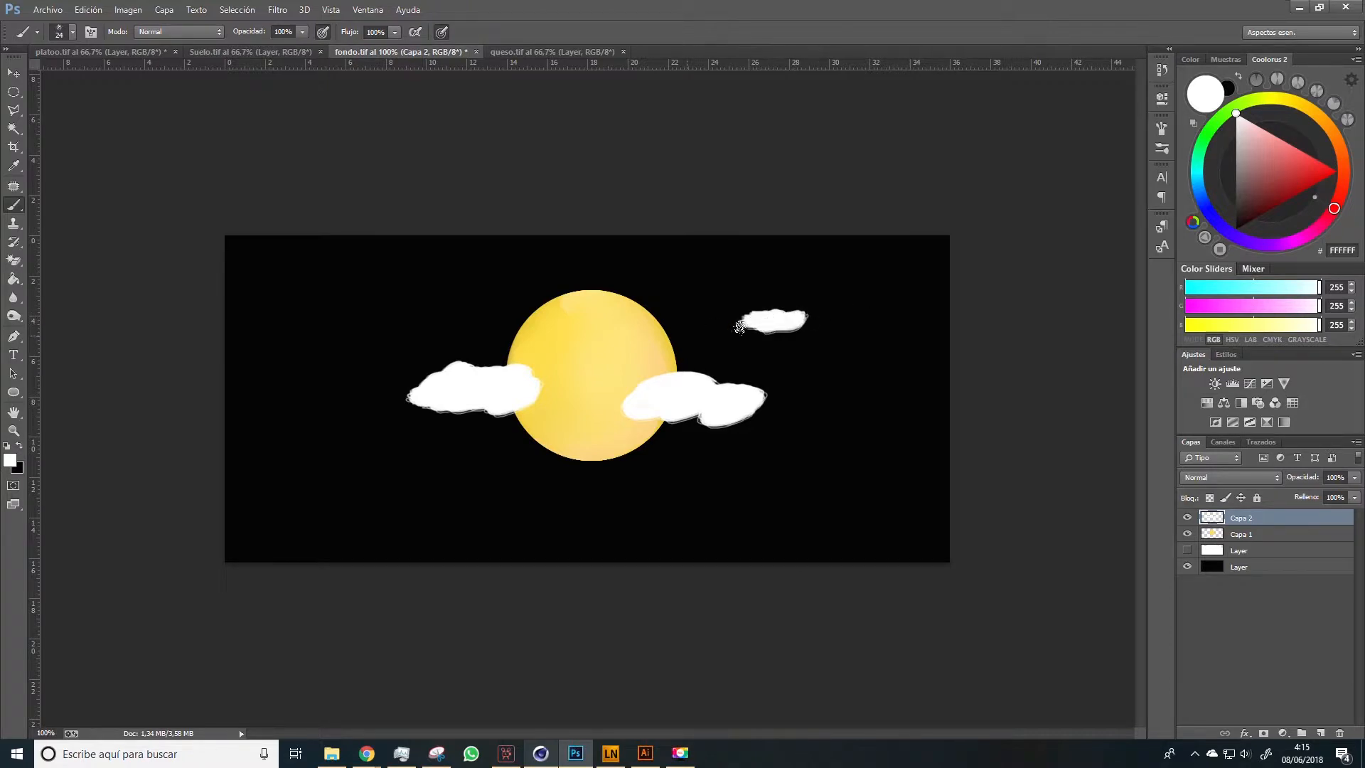
Shade the undersides of the two large clouds with light grey E2E2E2
click(1236, 126)
drag(636, 409, 736, 417)
drag(522, 400, 425, 400)
Add lavender shading to the clouds with a 9 px brush, using DCD9E9 and the lighter F3F0FE
key(bracketleft)
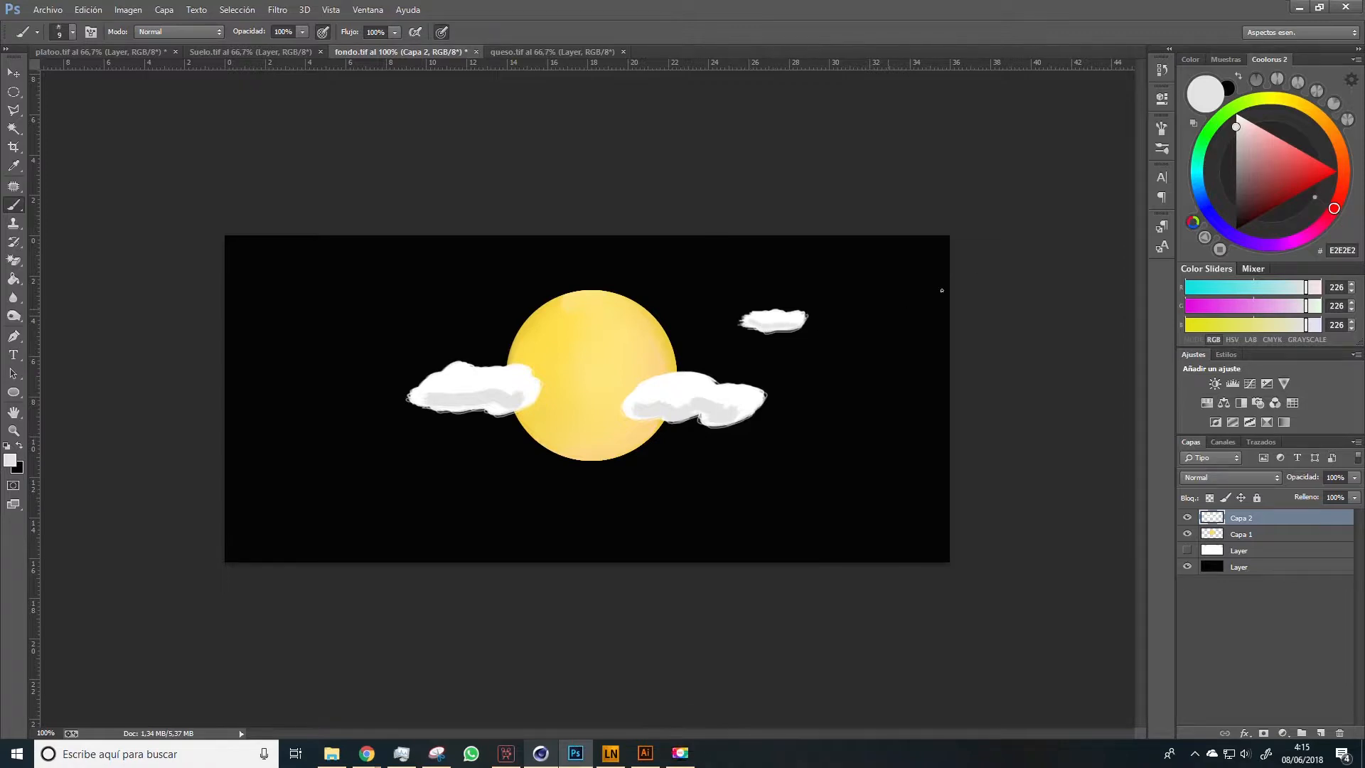
click(1226, 237)
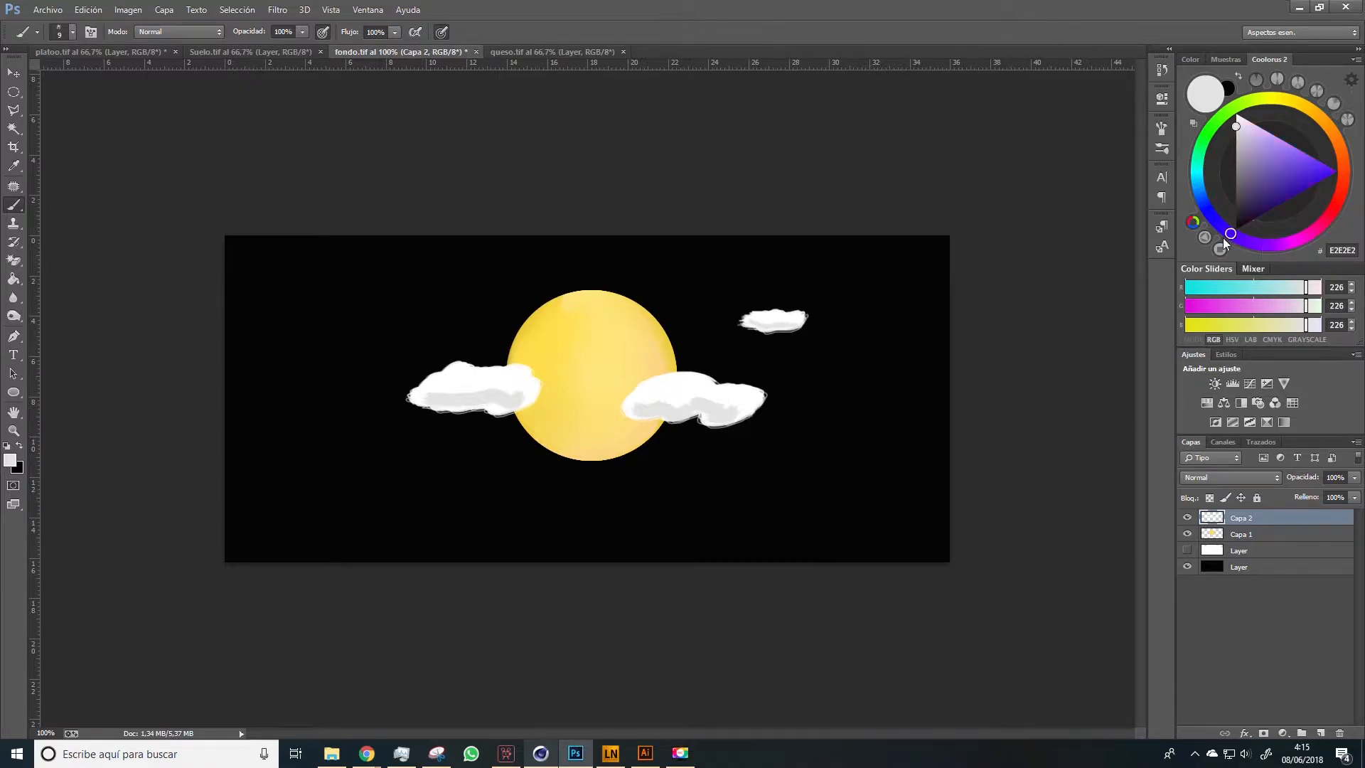
drag(1238, 133, 1248, 129)
drag(656, 401, 732, 402)
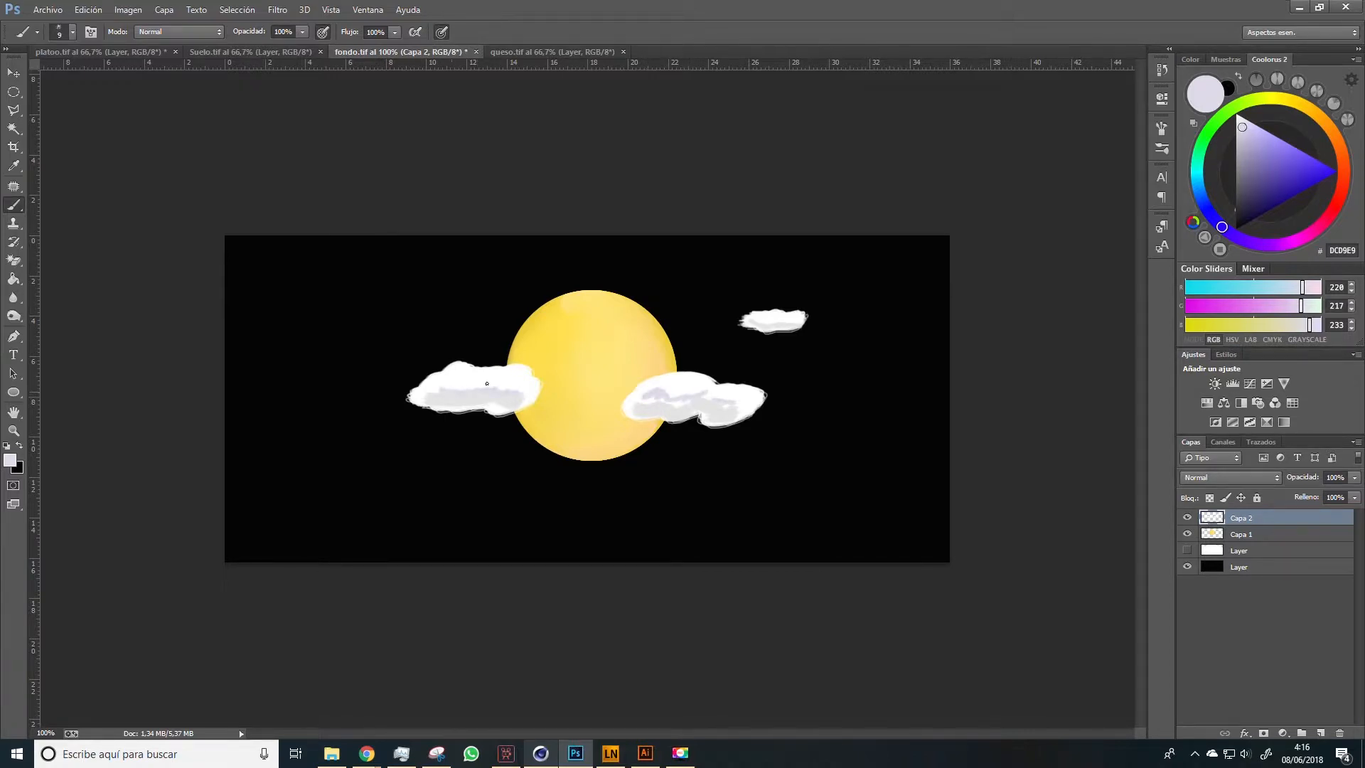
drag(1242, 127, 1240, 117)
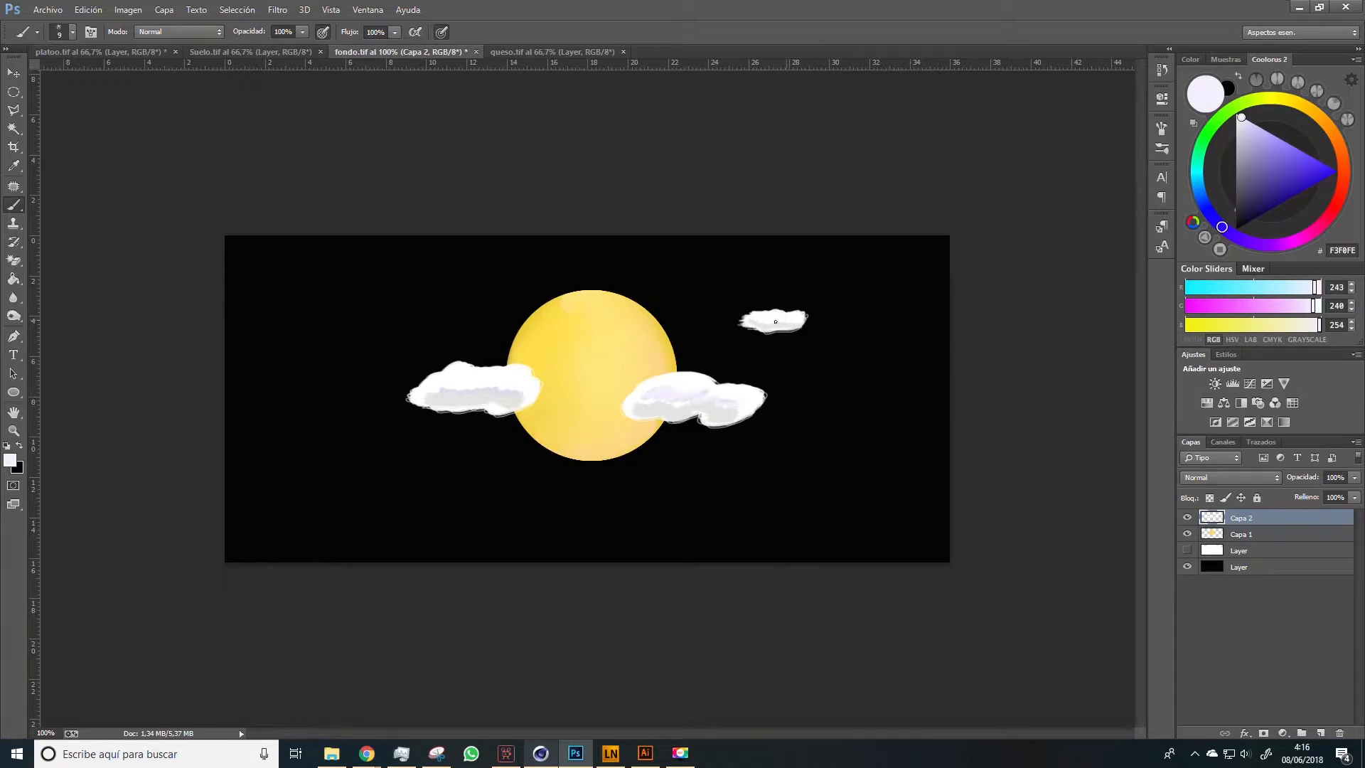
Blend the white, grey and lavender tones of the clouds with the Mixer Brush at 15 px
right_click(14, 204)
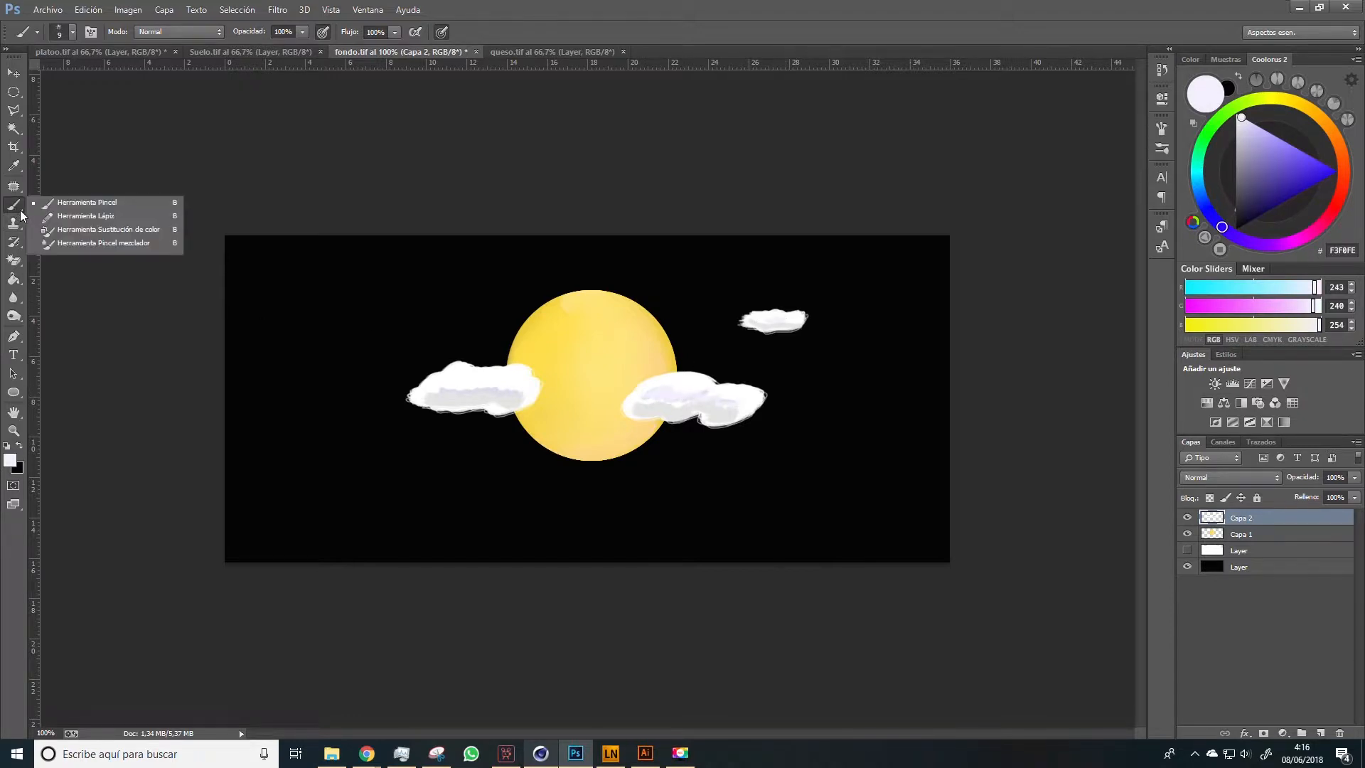
click(78, 245)
key(bracketleft)
key(bracketleft)
key(bracketleft)
key(bracketleft)
key(bracketleft)
key(bracketleft)
key(bracketleft)
key(bracketleft)
key(bracketleft)
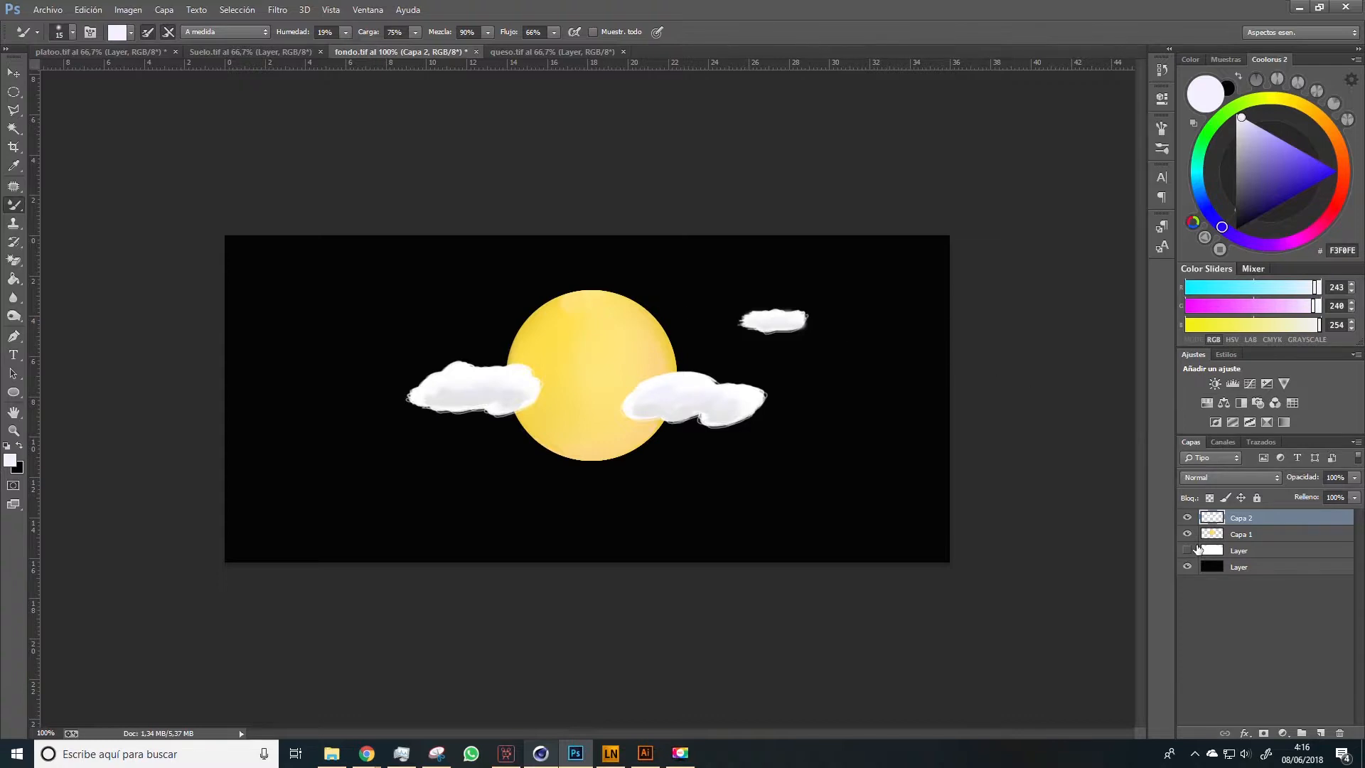
Hide the black bottom layer, check the clouds against the white shape layer and hide that layer again
click(1187, 566)
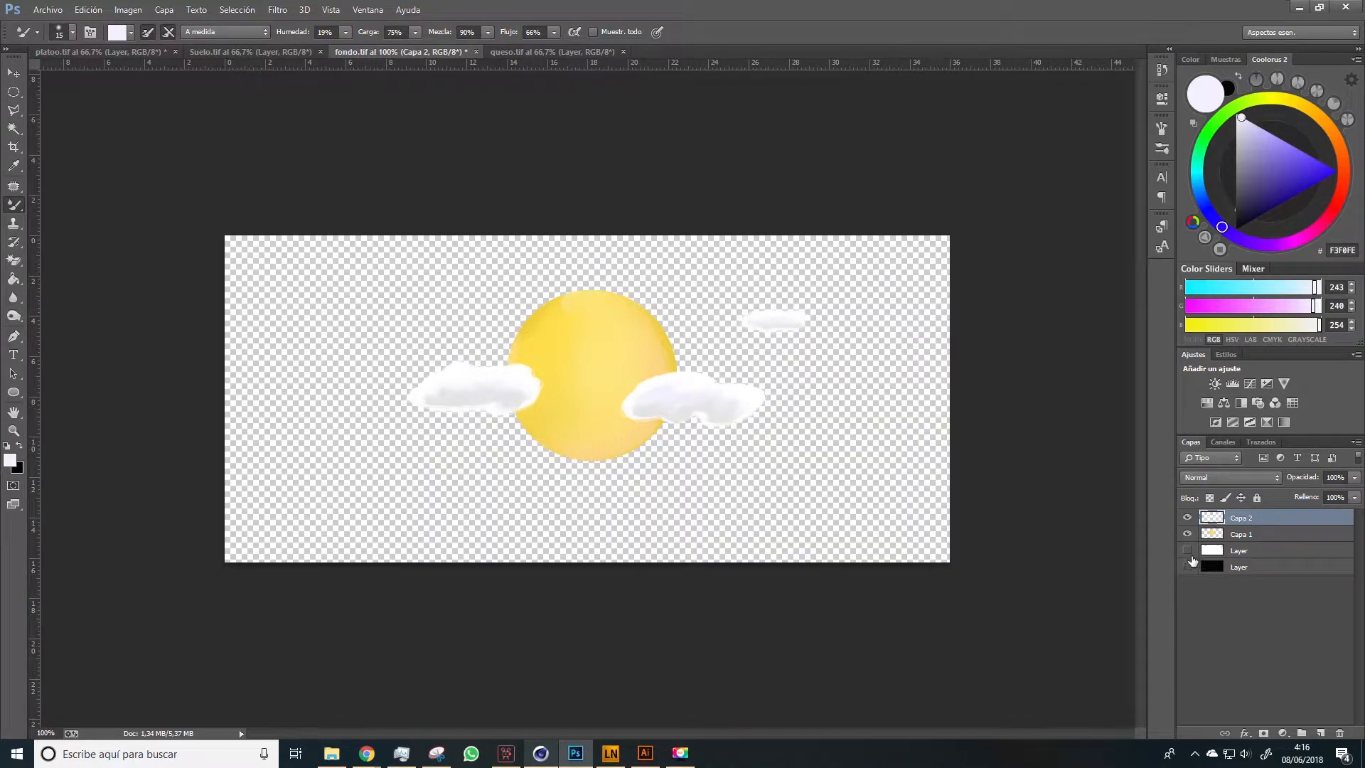
click(1186, 550)
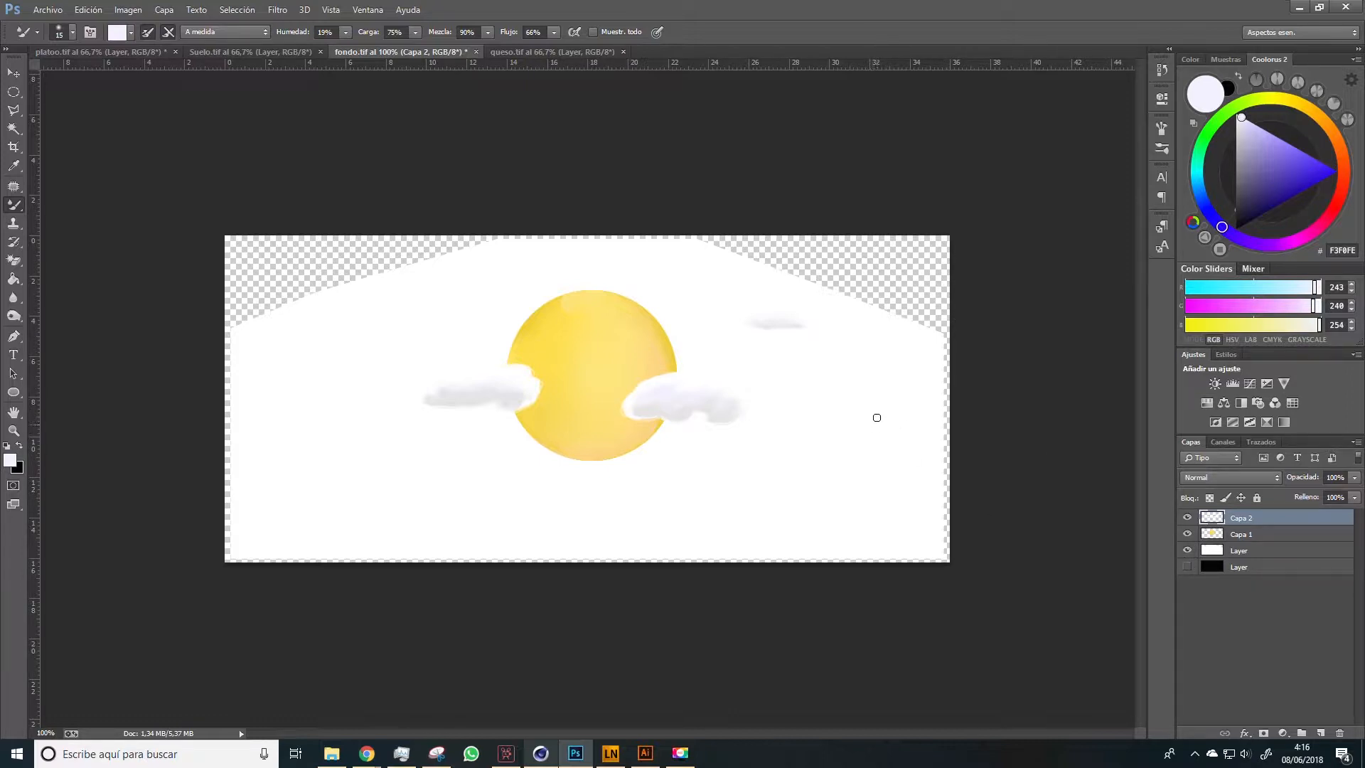
click(1187, 552)
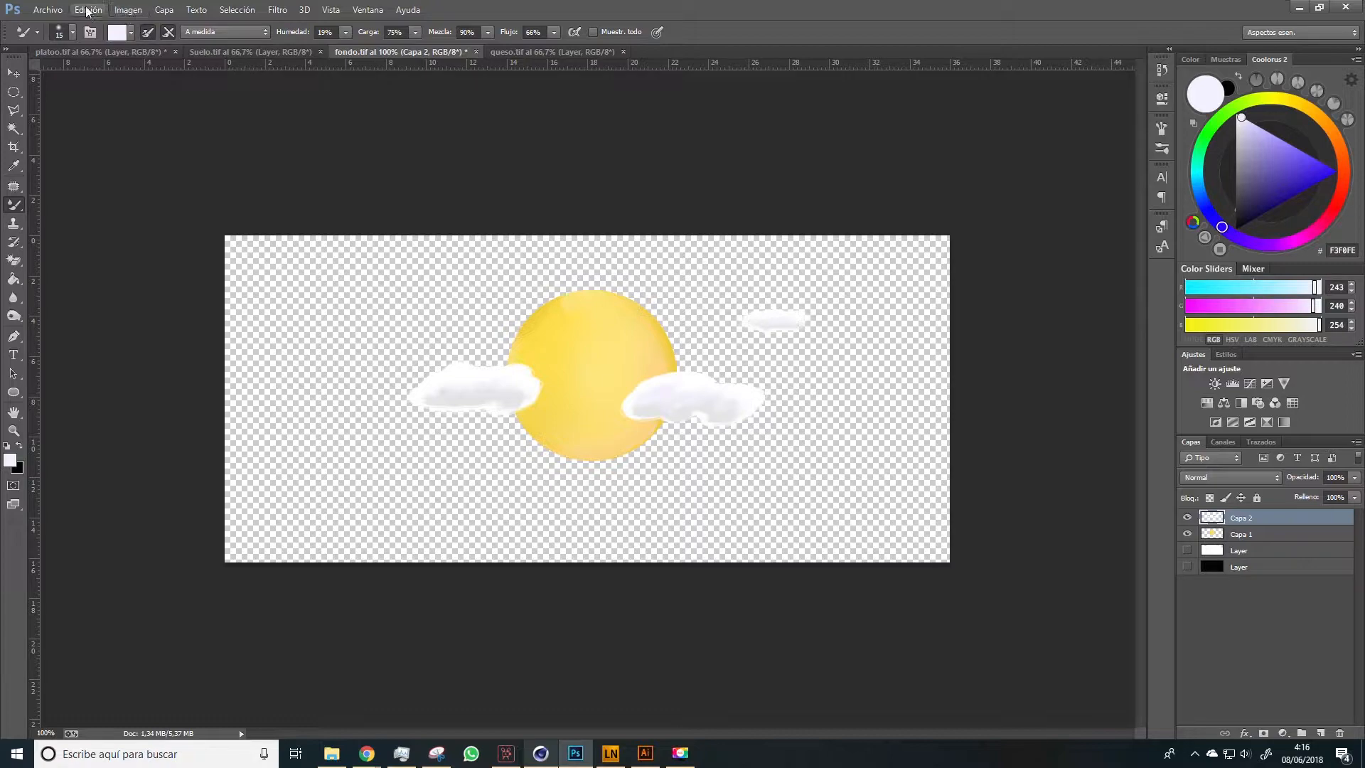
Save the transparent sun-and-clouds image as the PNG fondo in FREEPICK > CURSO CACTUS > cactus 2 > texturas acabadas
click(48, 9)
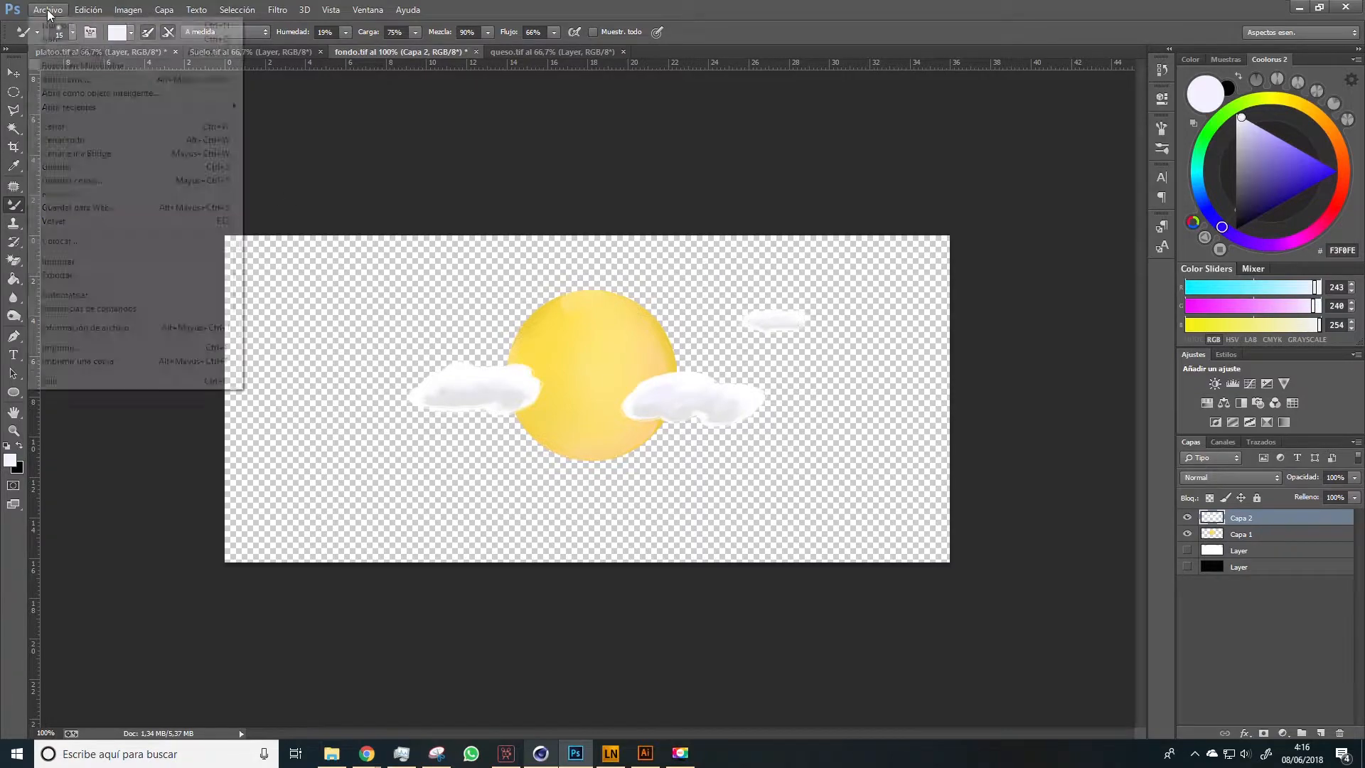
click(126, 182)
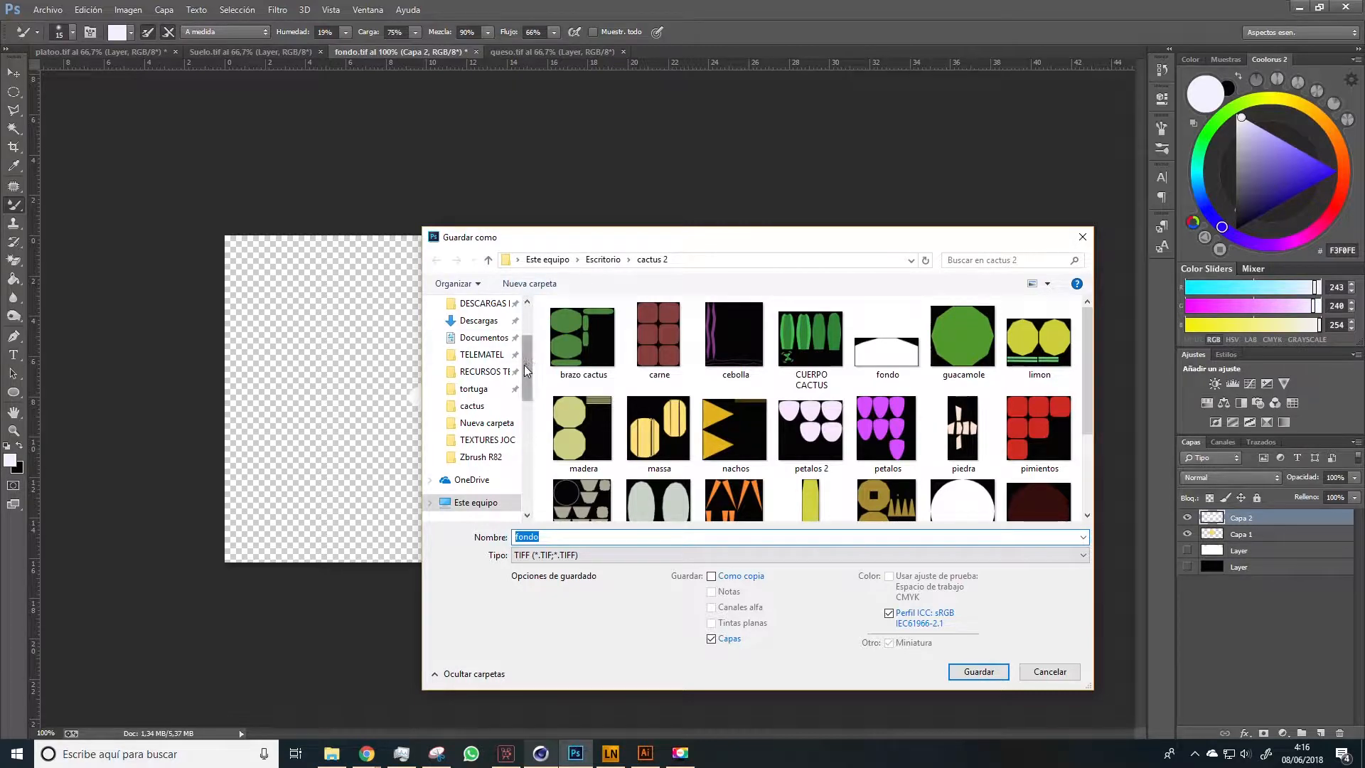
scroll(527, 351, up, 2)
click(477, 348)
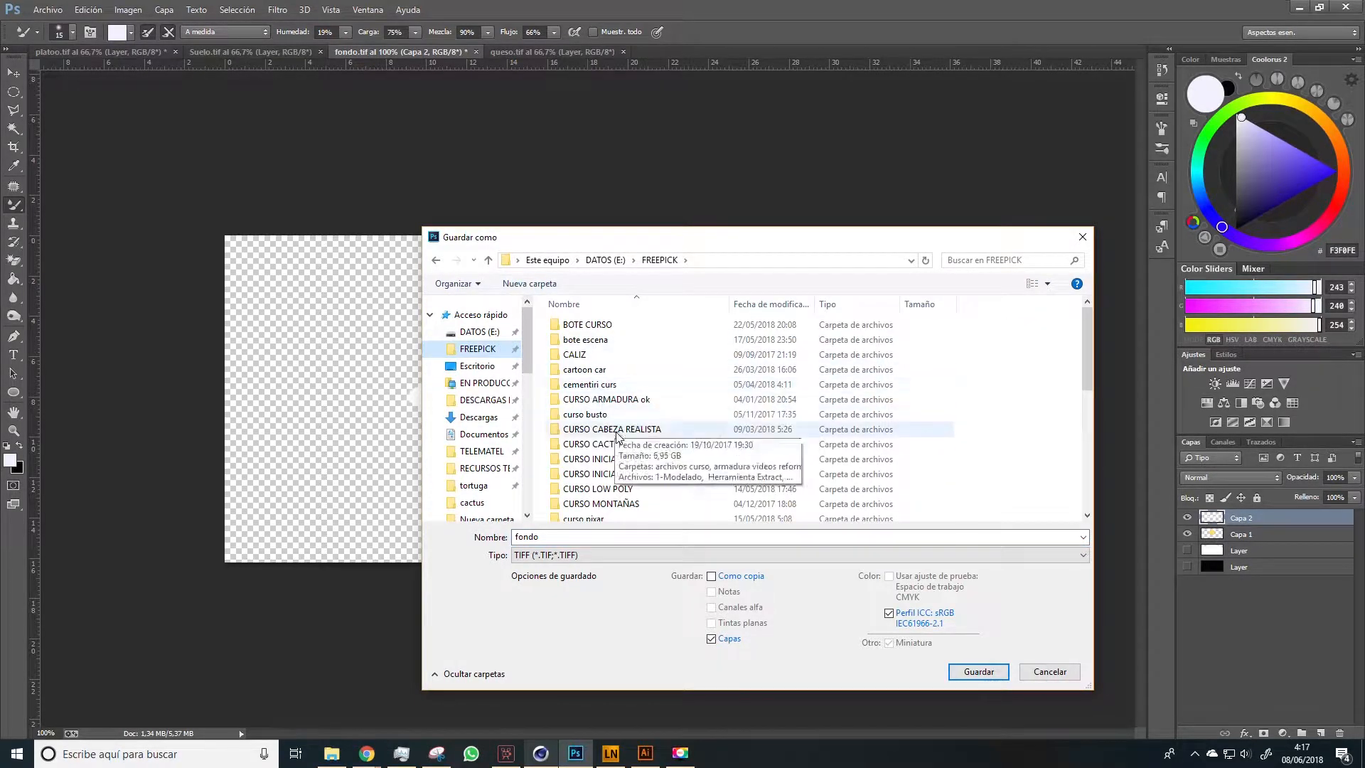
double_click(591, 443)
double_click(594, 366)
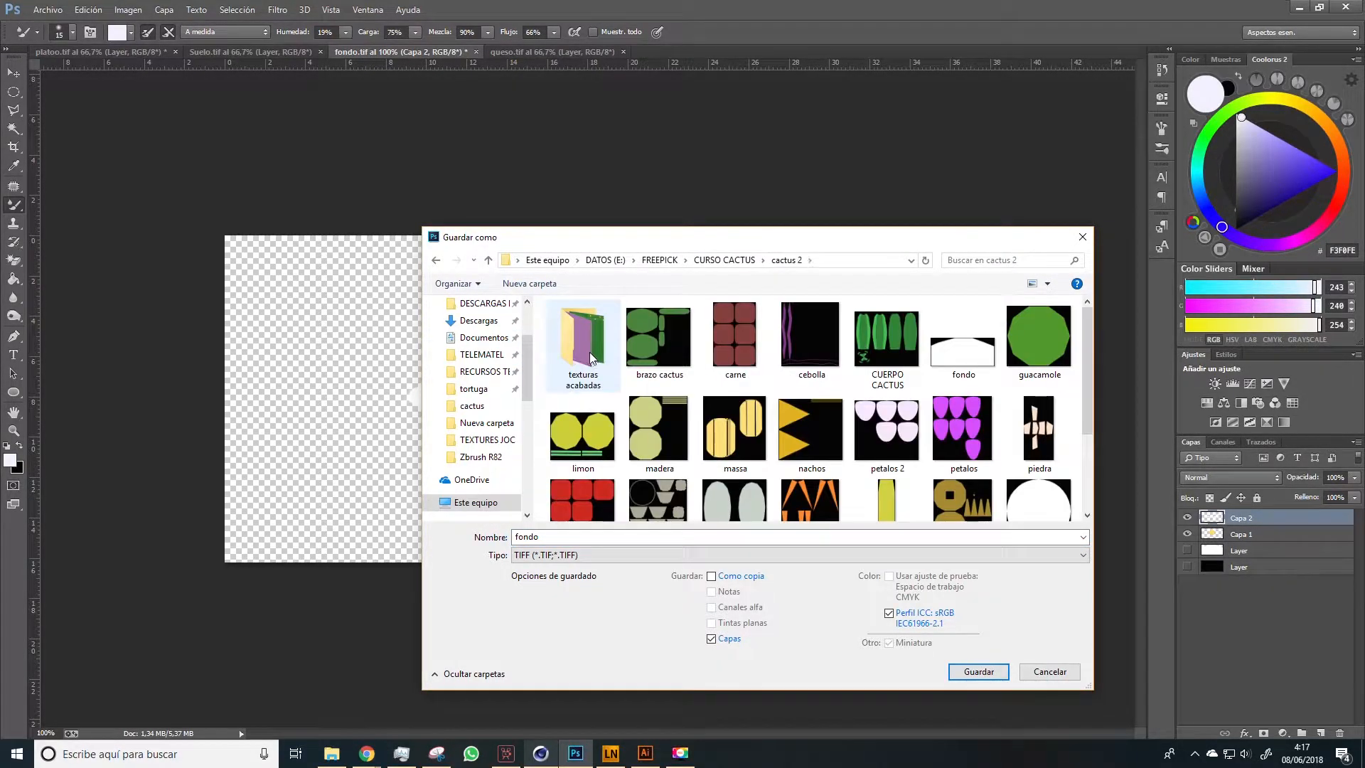
double_click(597, 364)
click(560, 555)
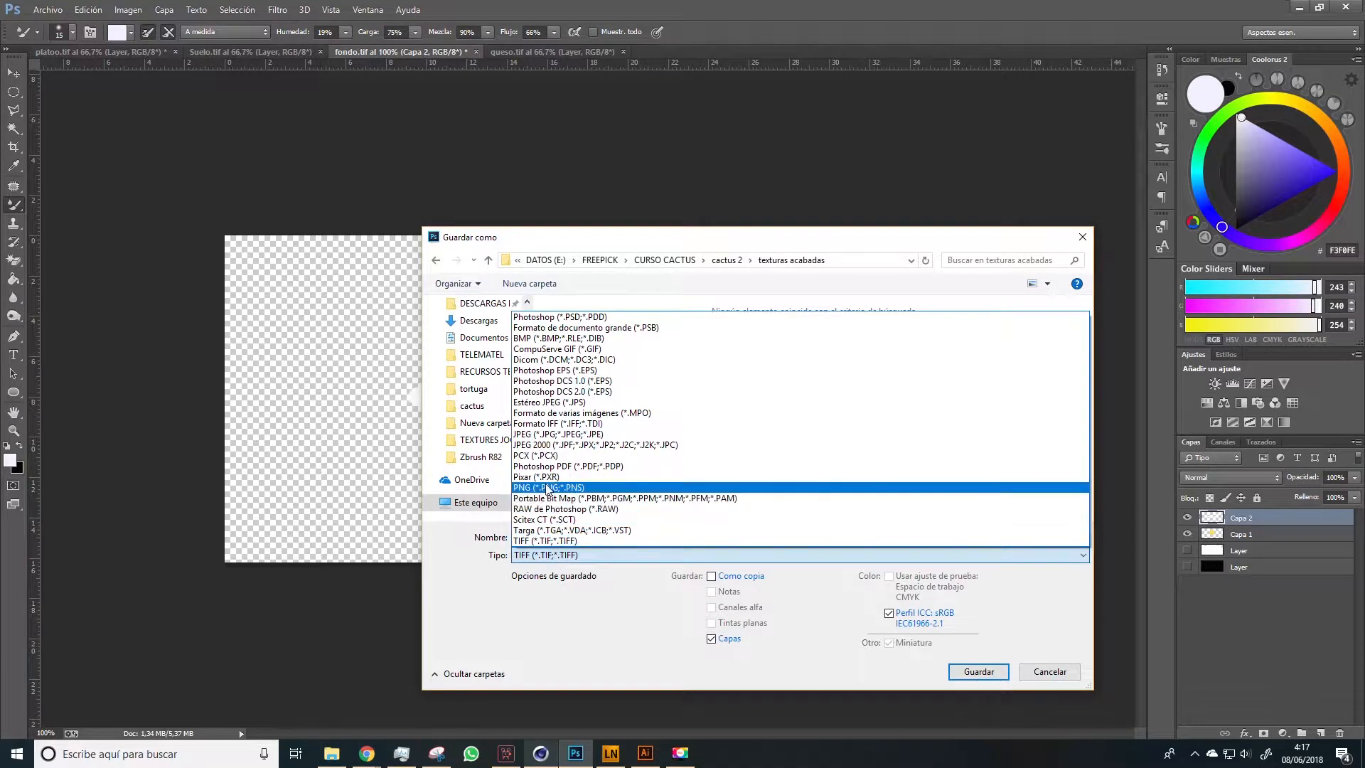
click(554, 491)
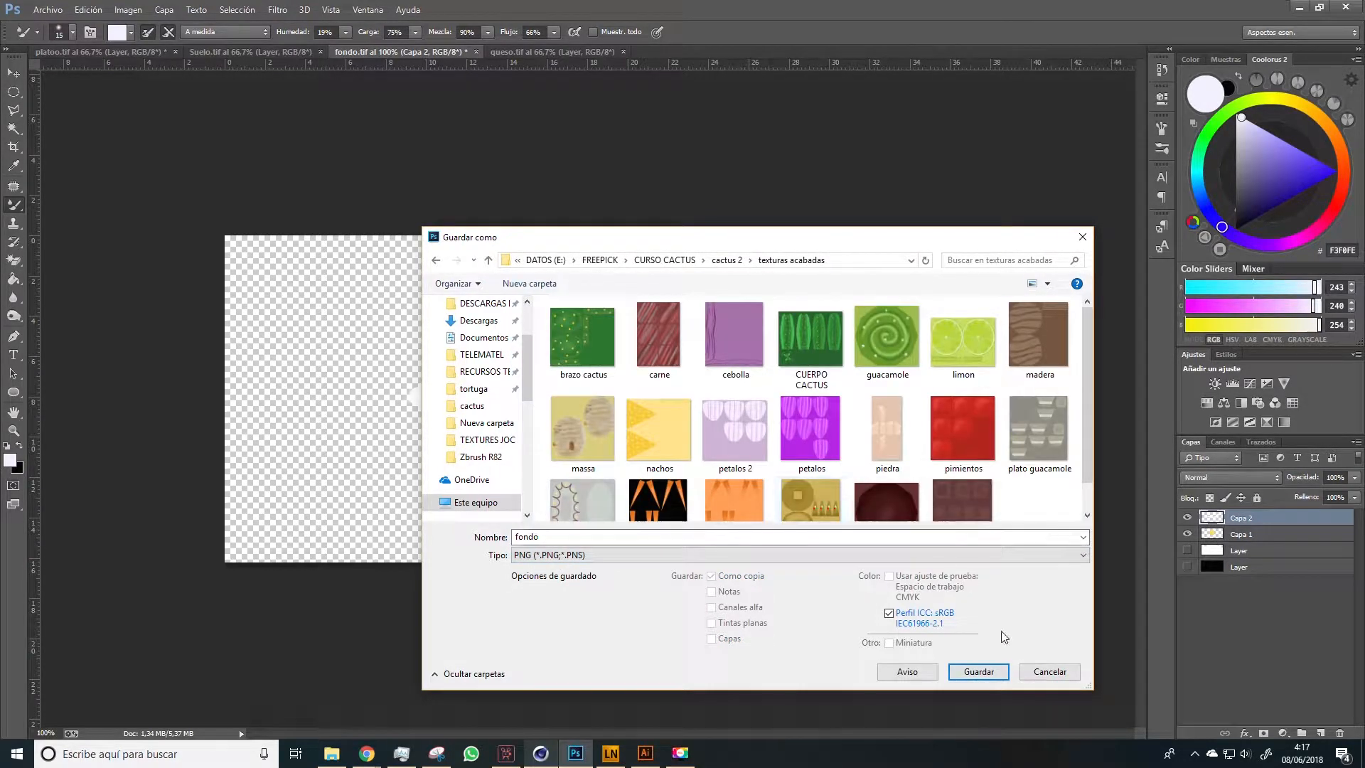
click(978, 670)
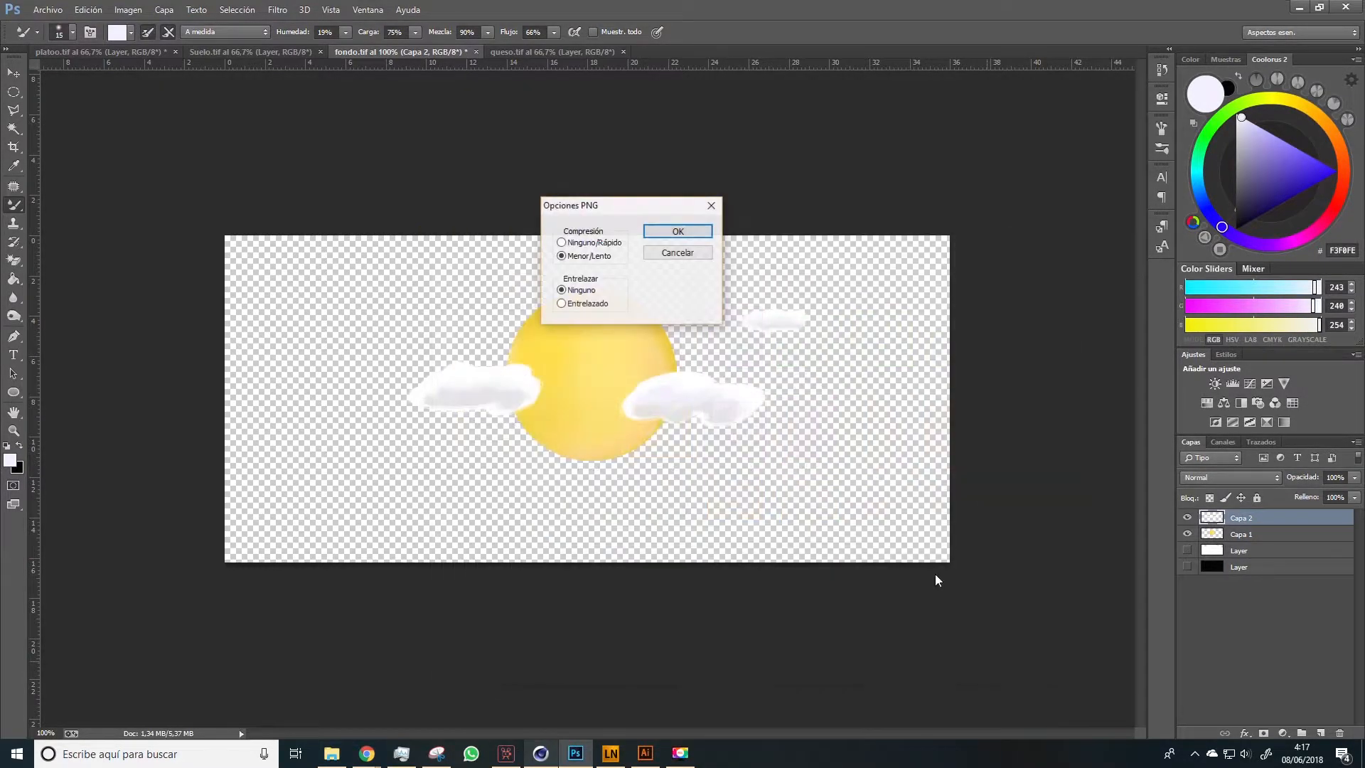
click(676, 232)
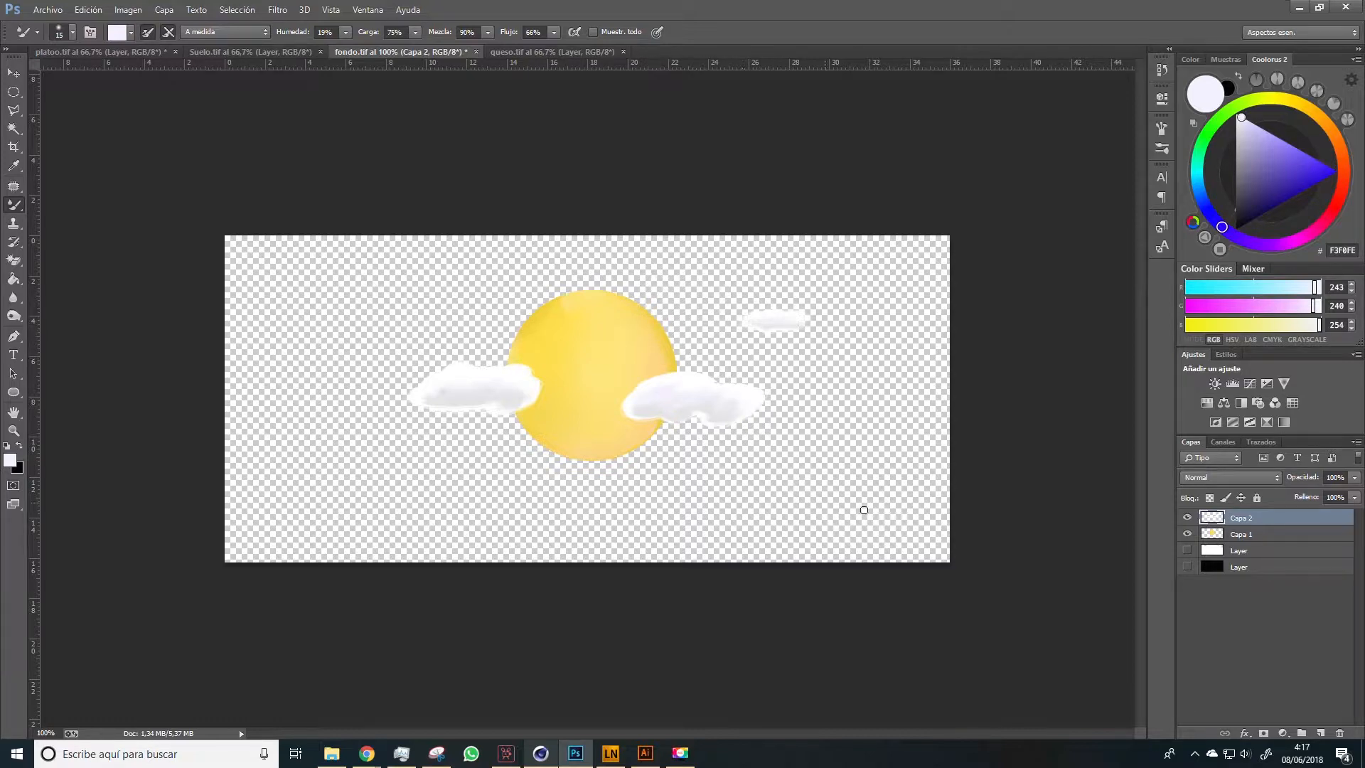
Merge the cloud layer Capa 2 and the sun layer Capa 1 into a single layer
shift+click(1240, 534)
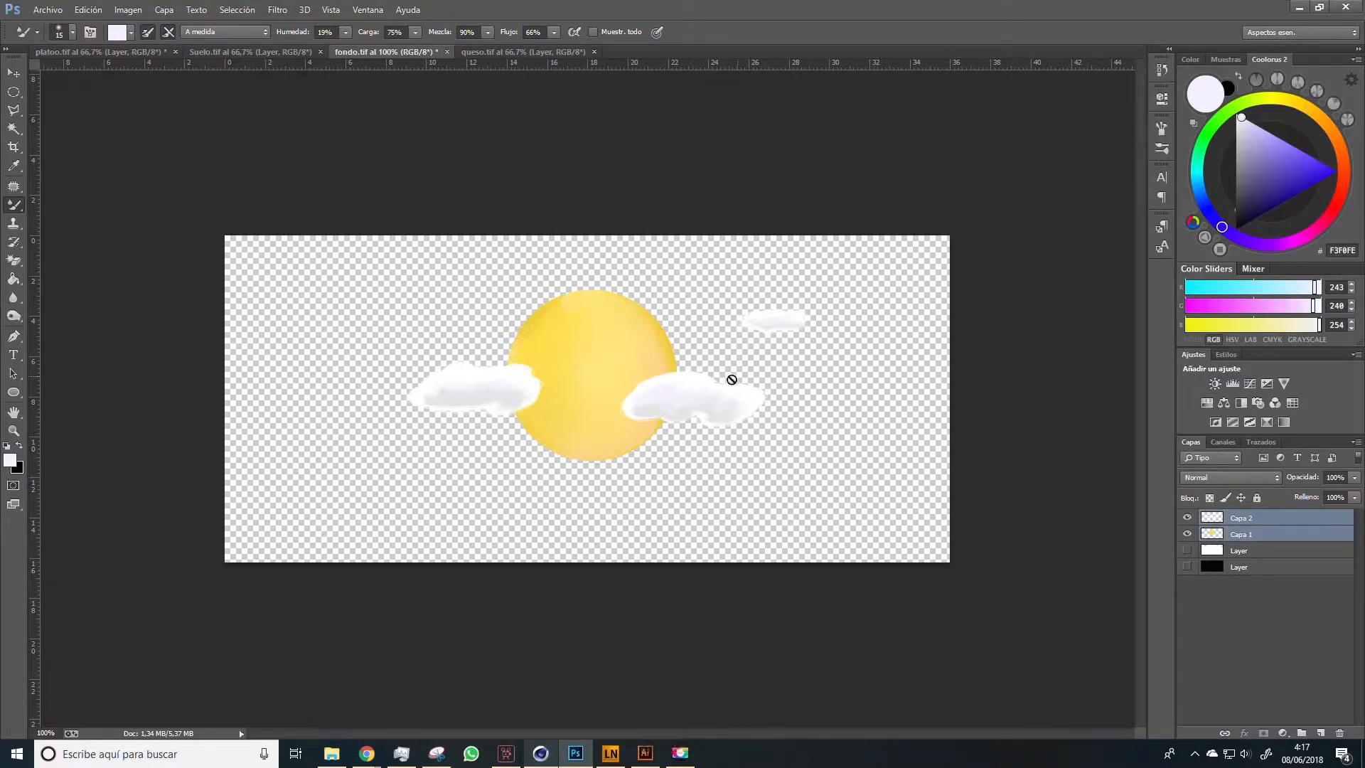
right_click(1242, 534)
click(1052, 515)
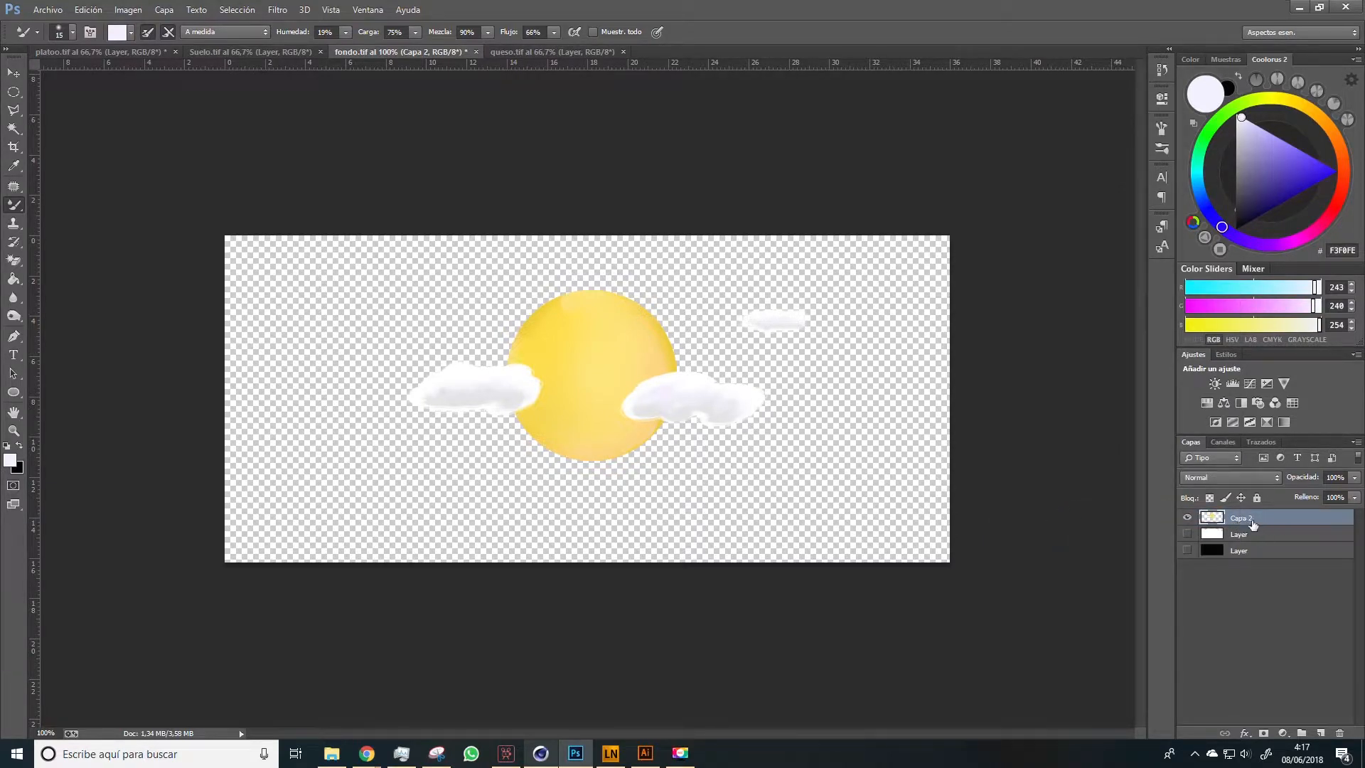
Apply a white ffffff Color Overlay effect to the merged sun-and-clouds layer
double_click(1345, 521)
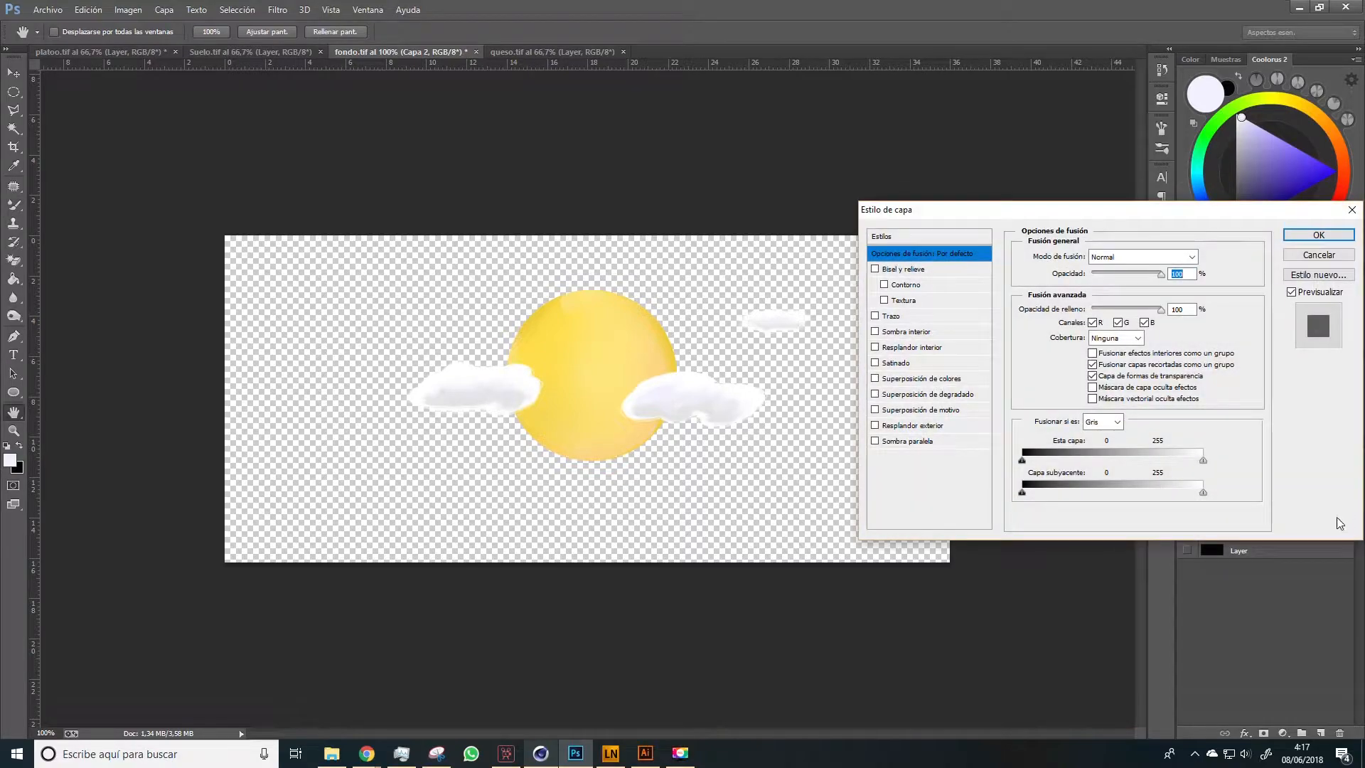
click(906, 377)
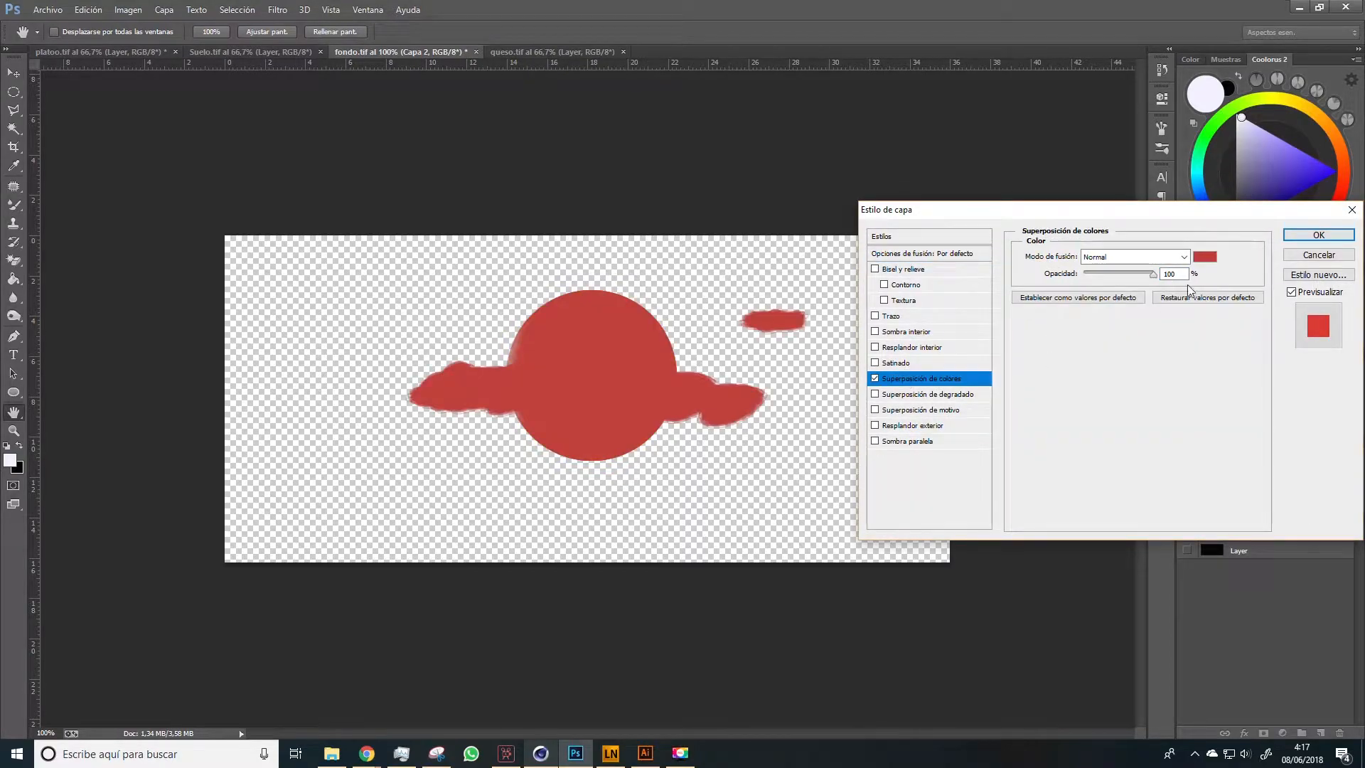
click(1208, 263)
text(ffffff)
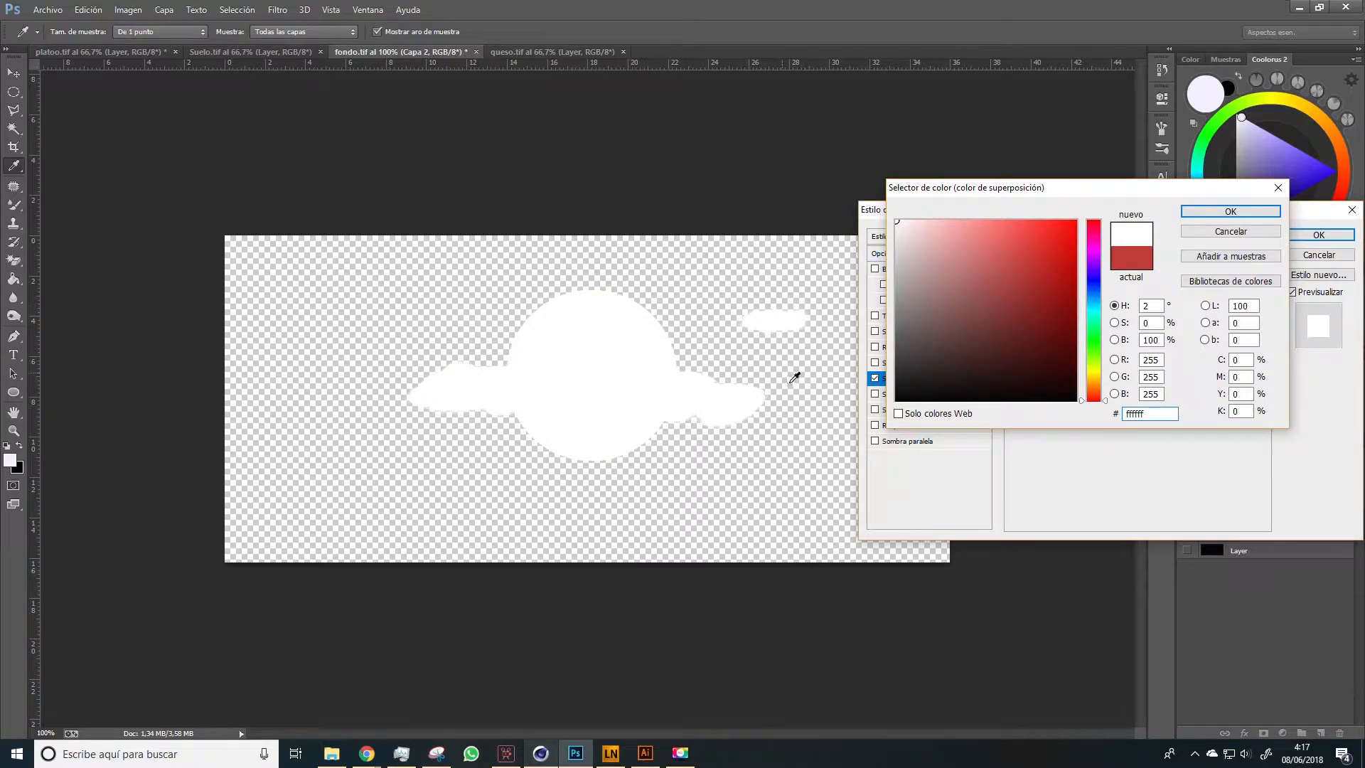
click(1229, 211)
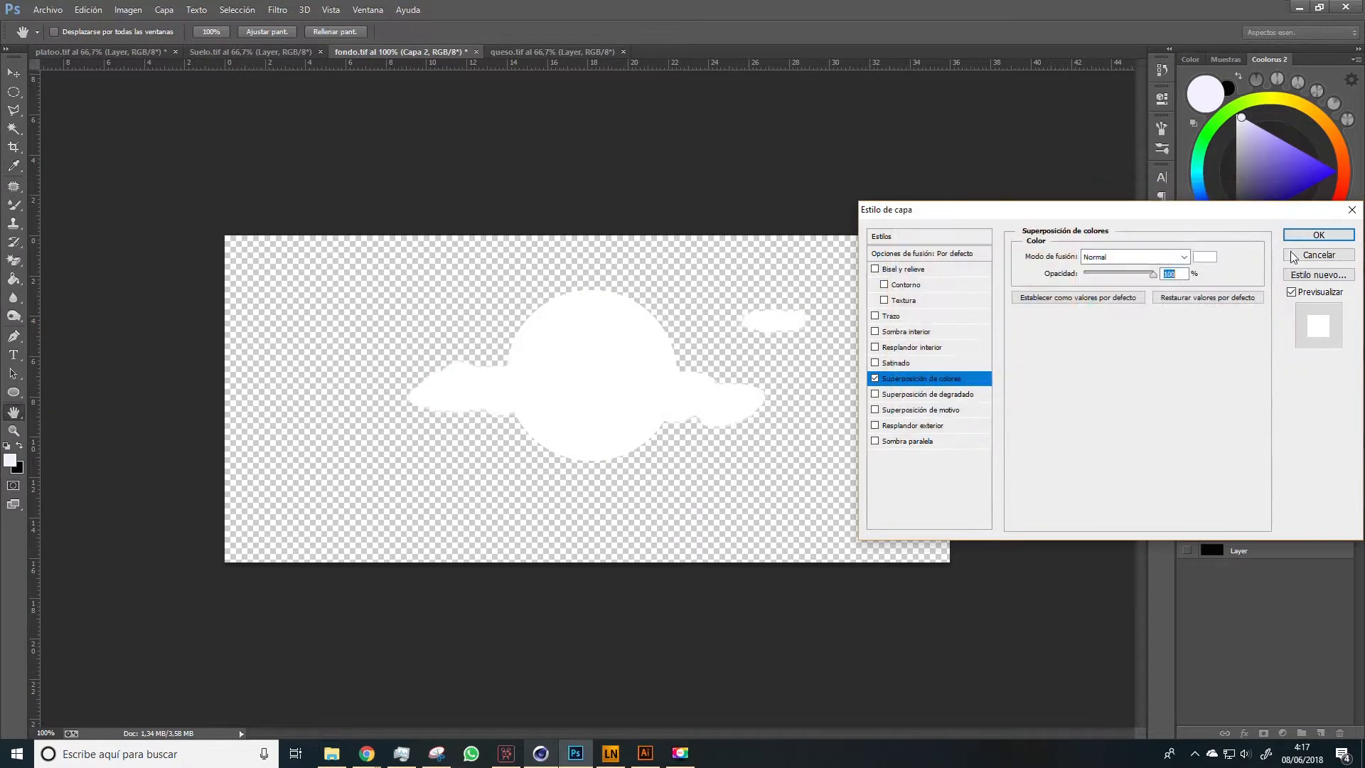
click(1303, 237)
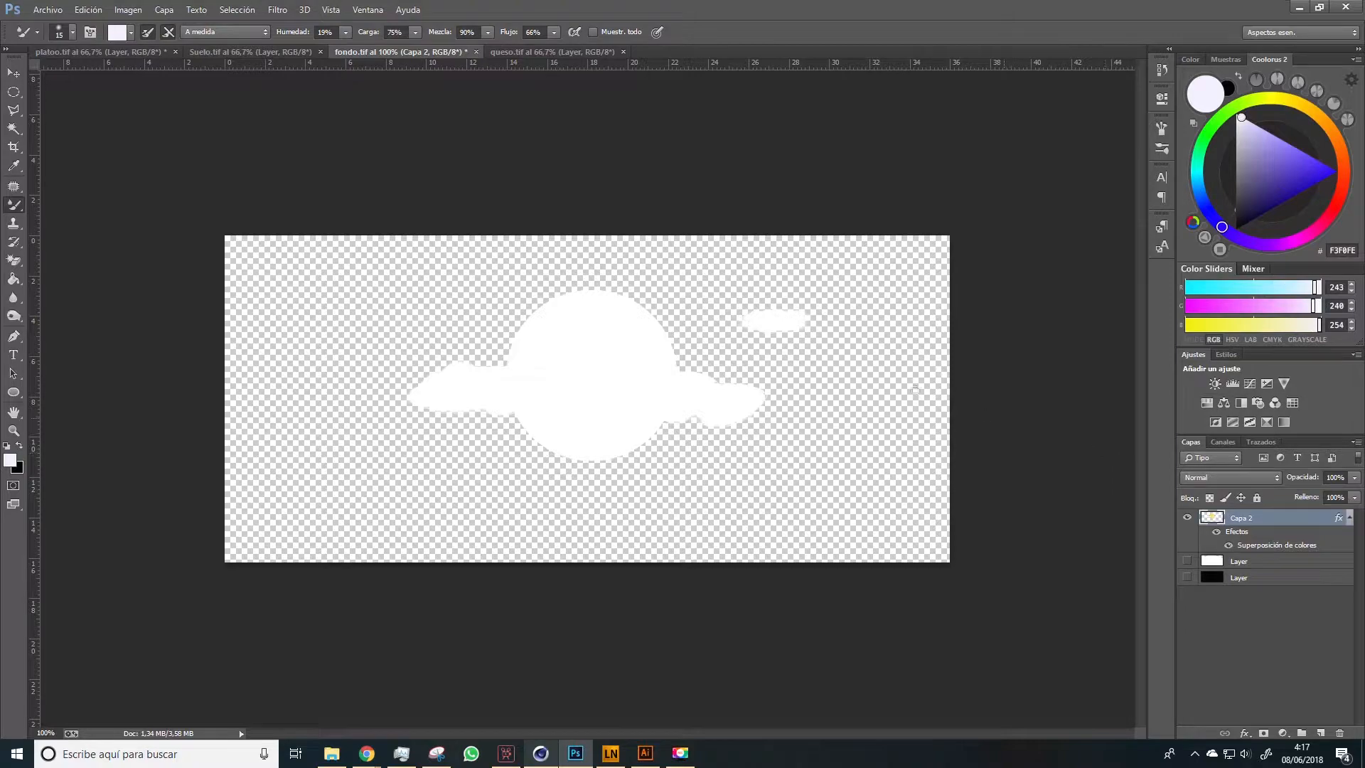
Save the white silhouette as the PNG fondo alpha, and undo the color overlay and the layer merge
click(58, 14)
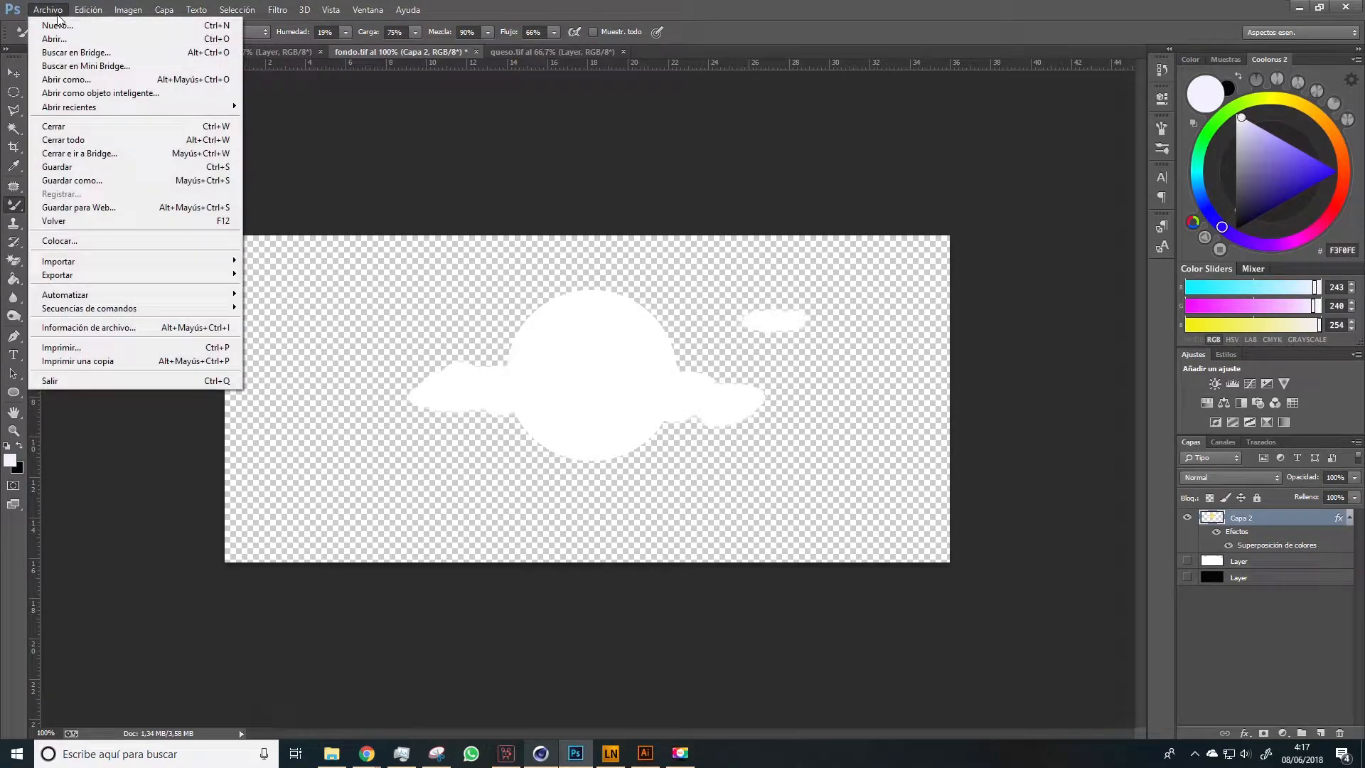
click(92, 182)
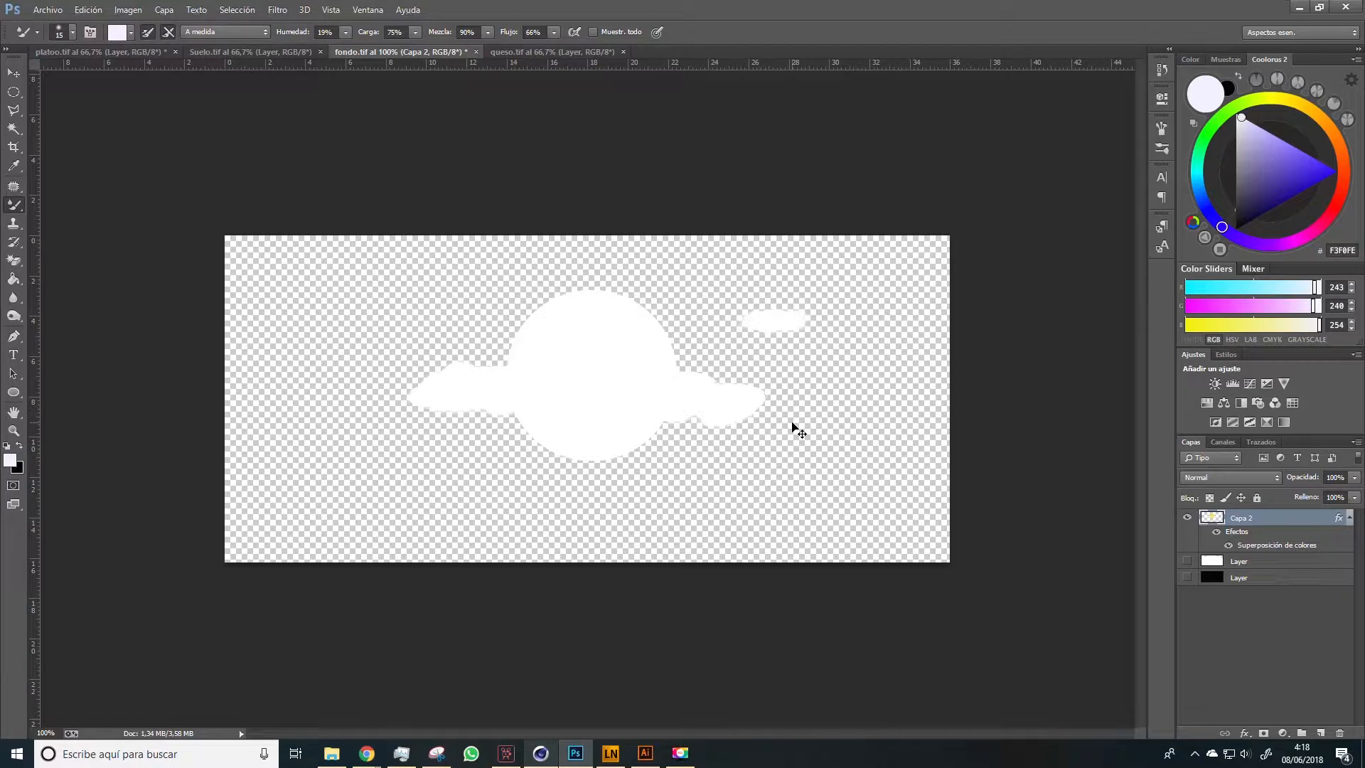
key(ctrl+alt+z)
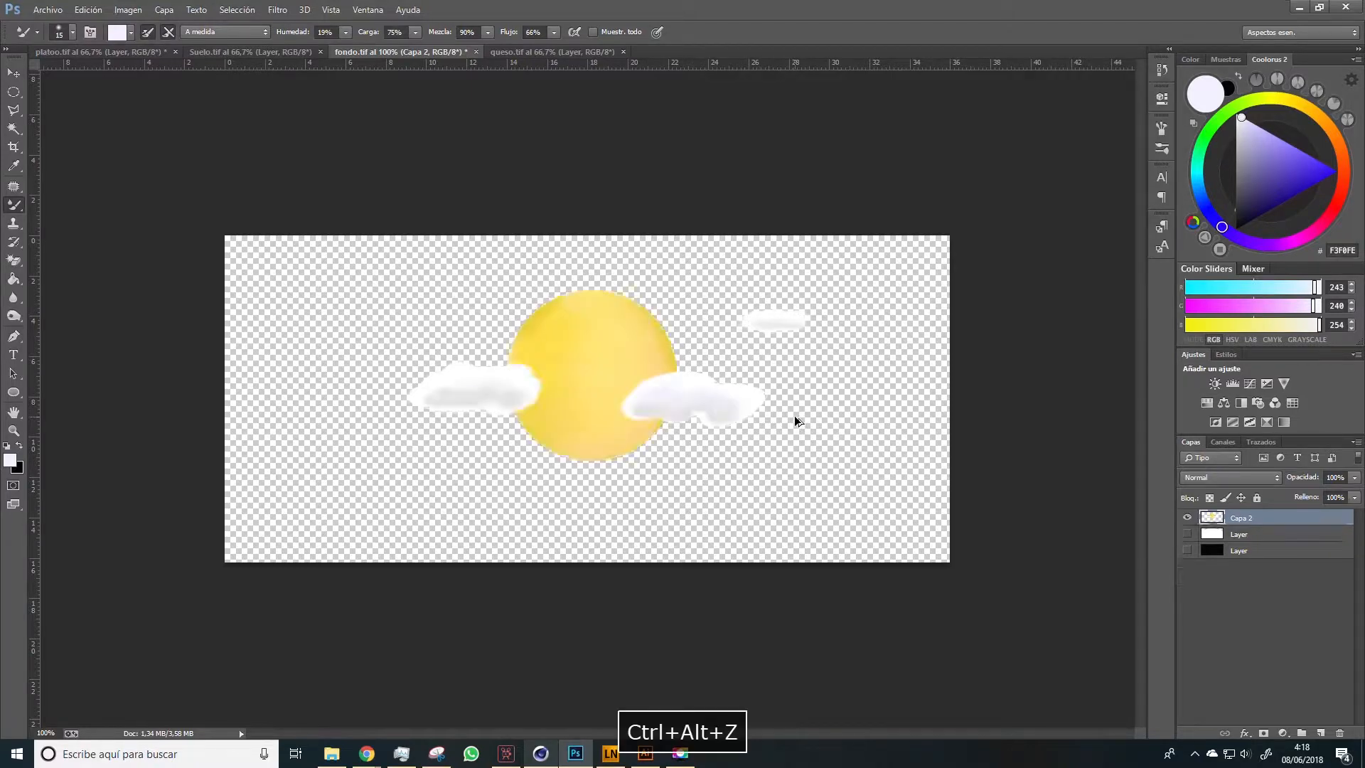
key(ctrl+alt+z)
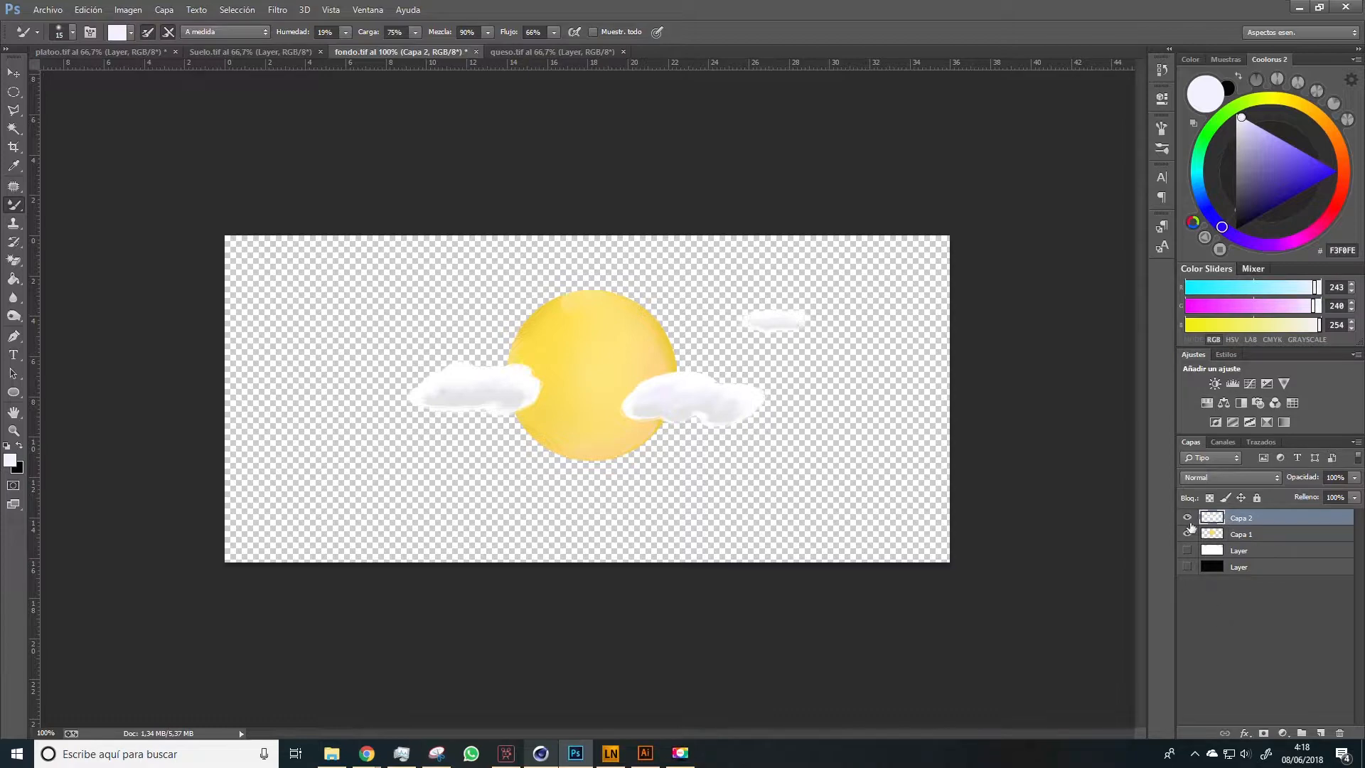
Show the black bottom layer and hide the cloud layer Capa 2, leaving only the sun over black
click(1187, 568)
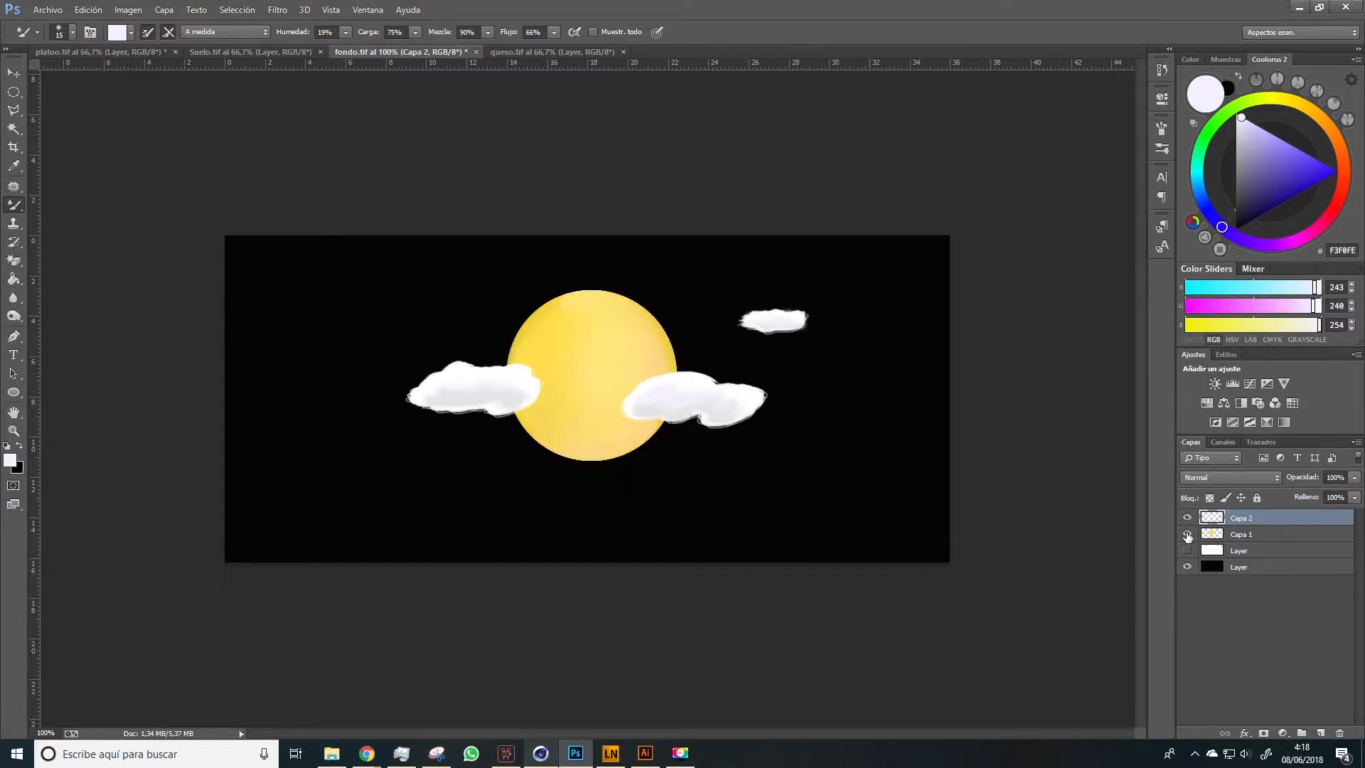
click(1187, 535)
click(1187, 520)
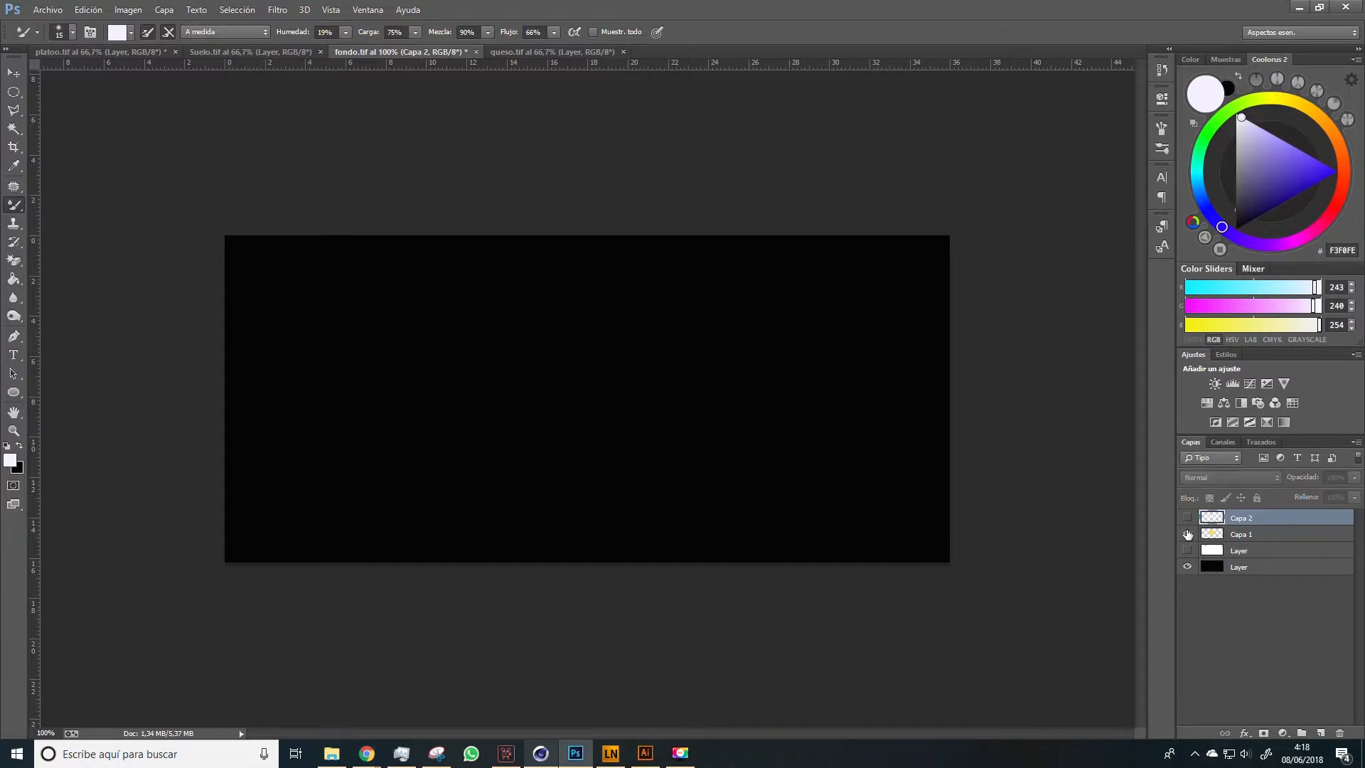
click(1187, 534)
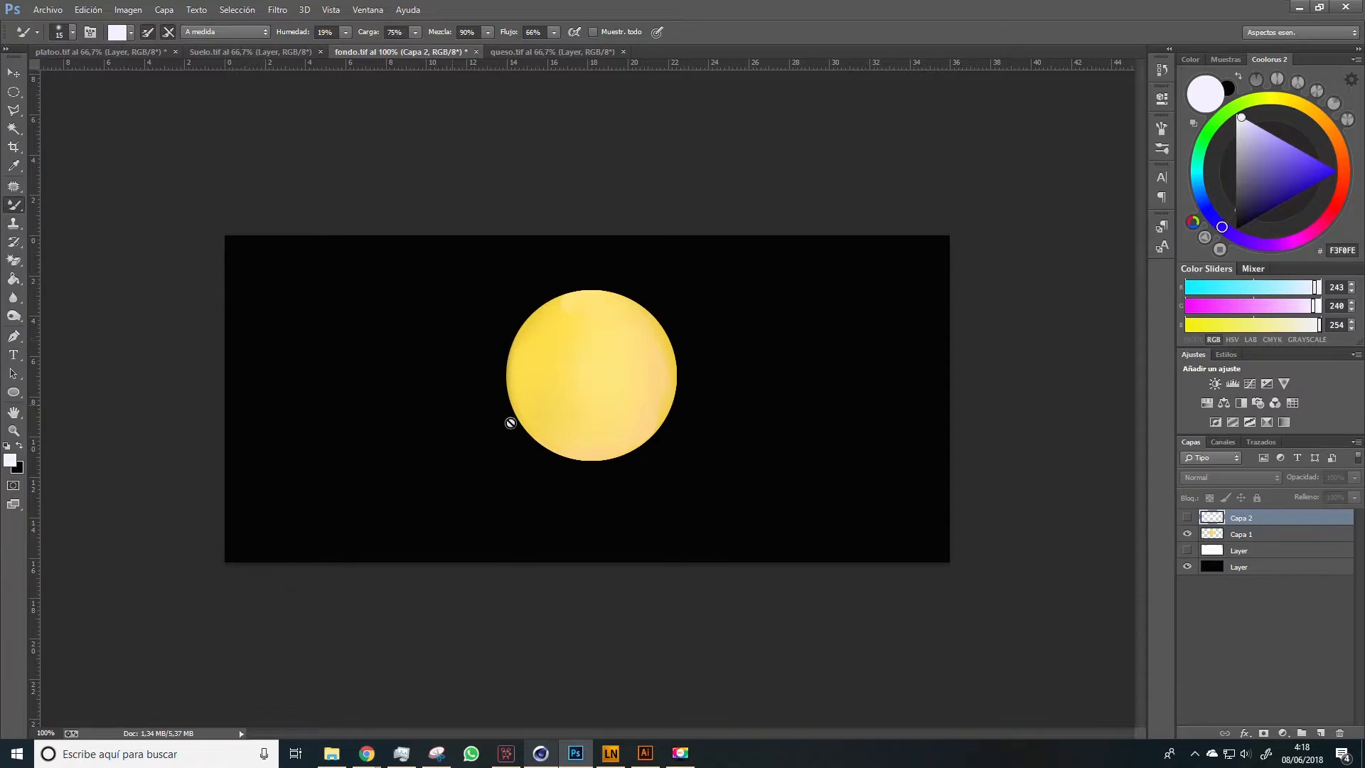
Save the sun-on-black image as the PNG fondo emisor in the texturas acabadas folder
click(48, 9)
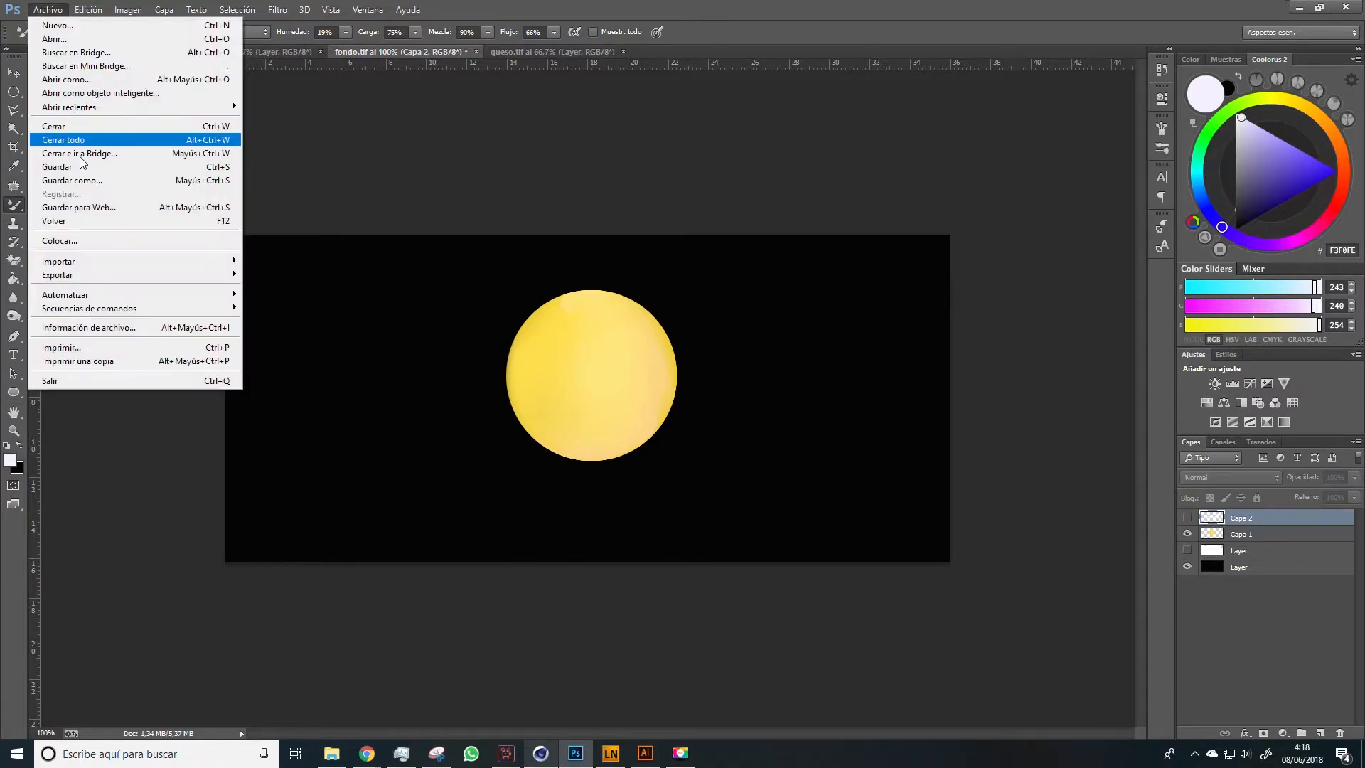
click(71, 181)
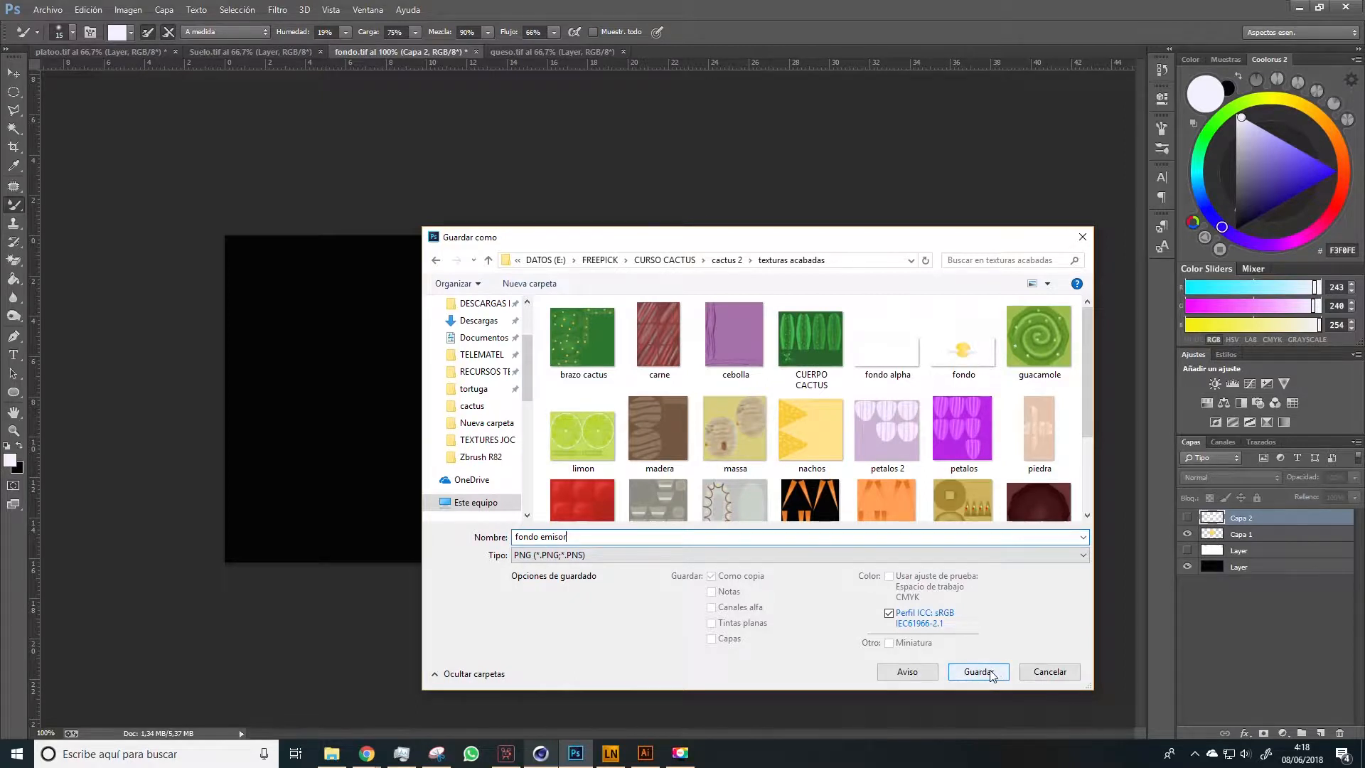
click(991, 672)
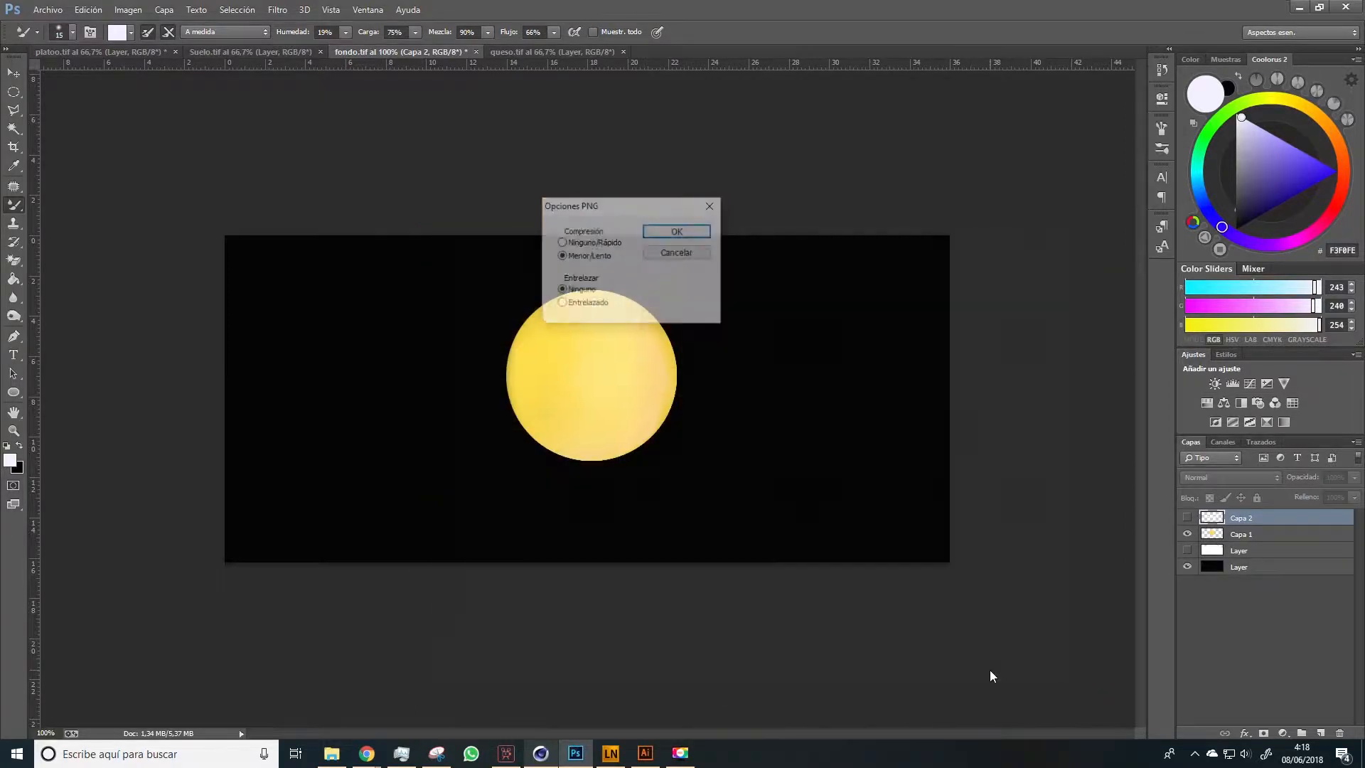
click(654, 232)
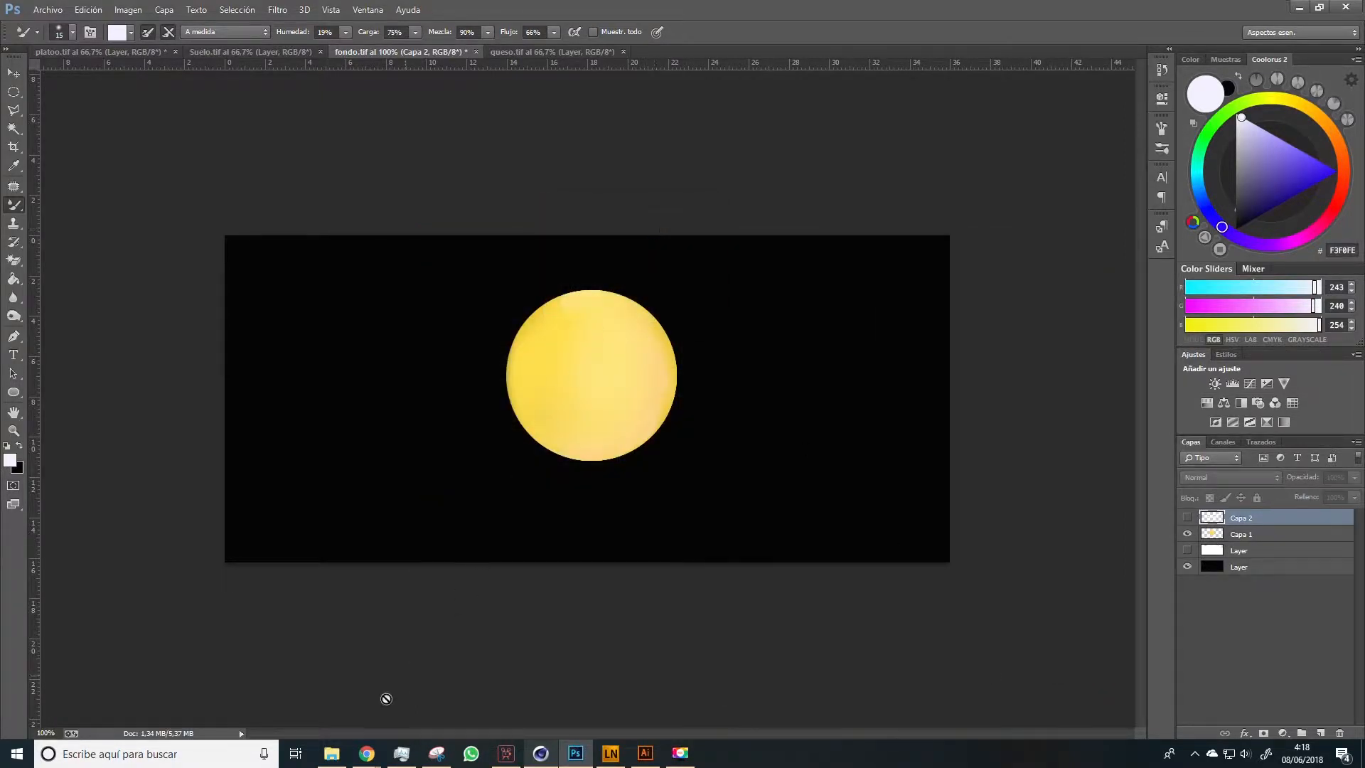
Switch to File Explorer and view the exported images fondo, fondo alpha and fondo emisor in the photo viewer
click(332, 754)
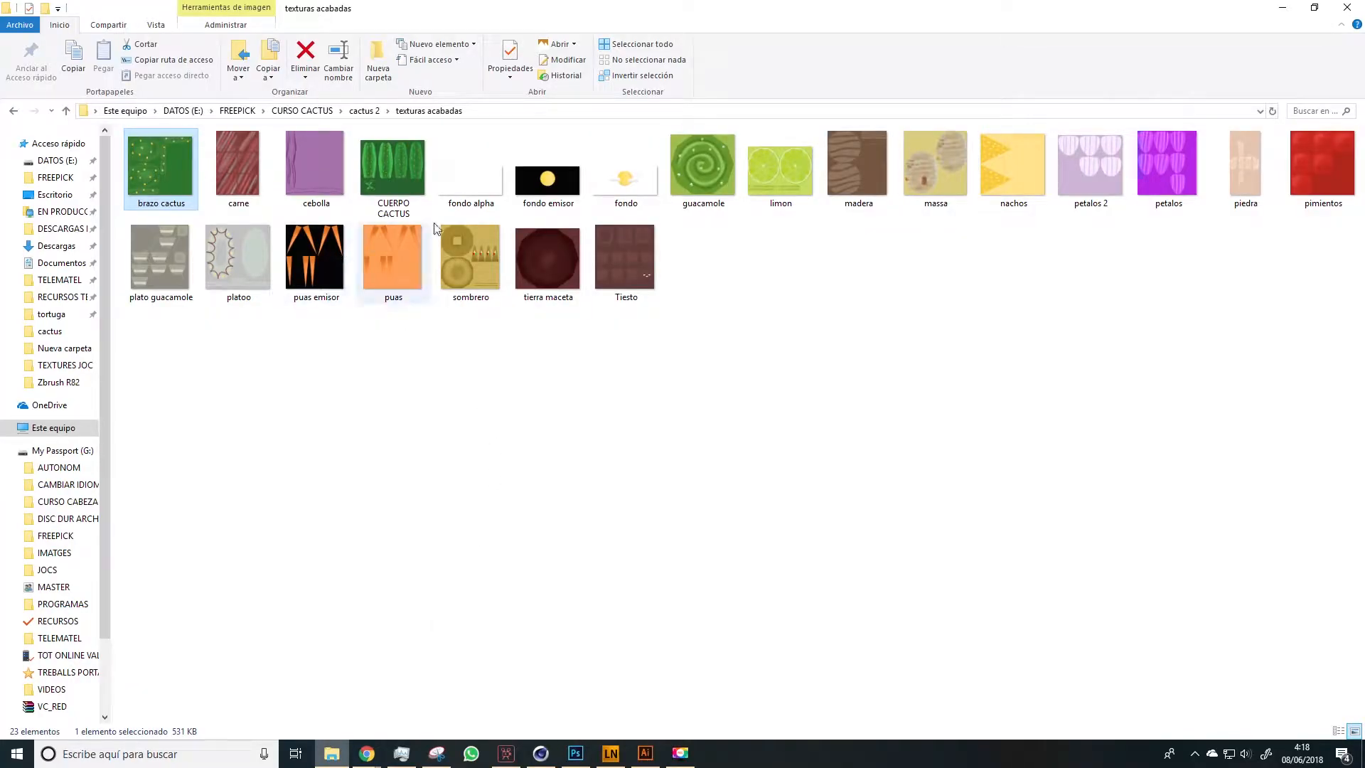
click(475, 196)
ctrl+click(558, 184)
ctrl+click(617, 202)
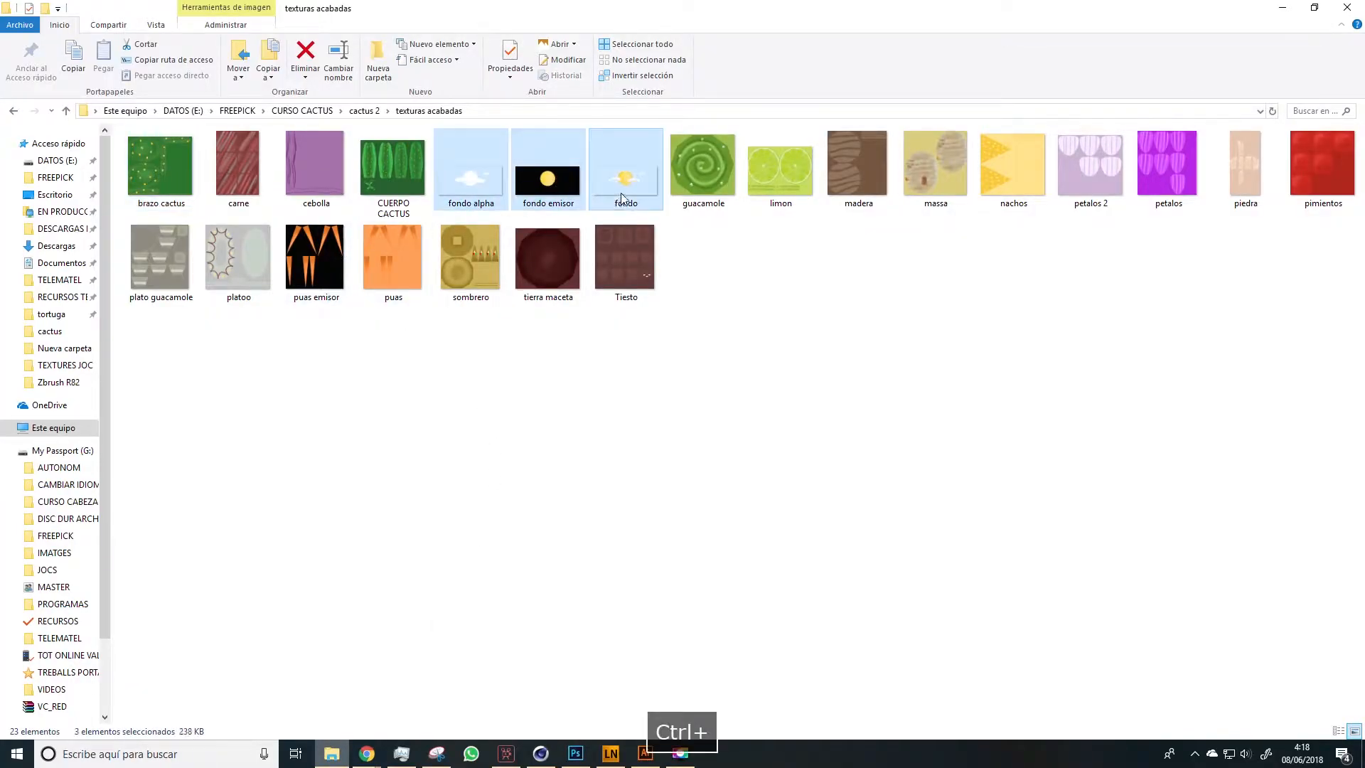
right_click(620, 194)
click(547, 199)
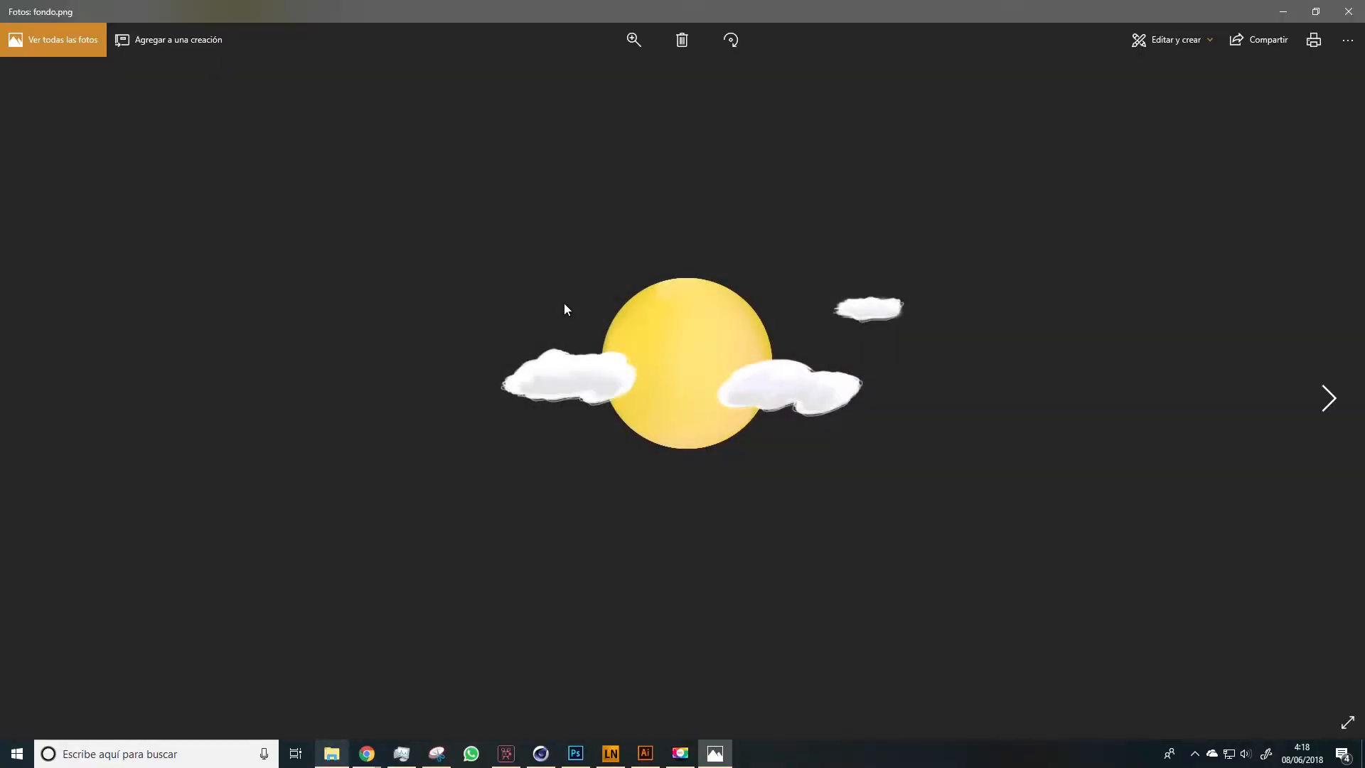
key(Right)
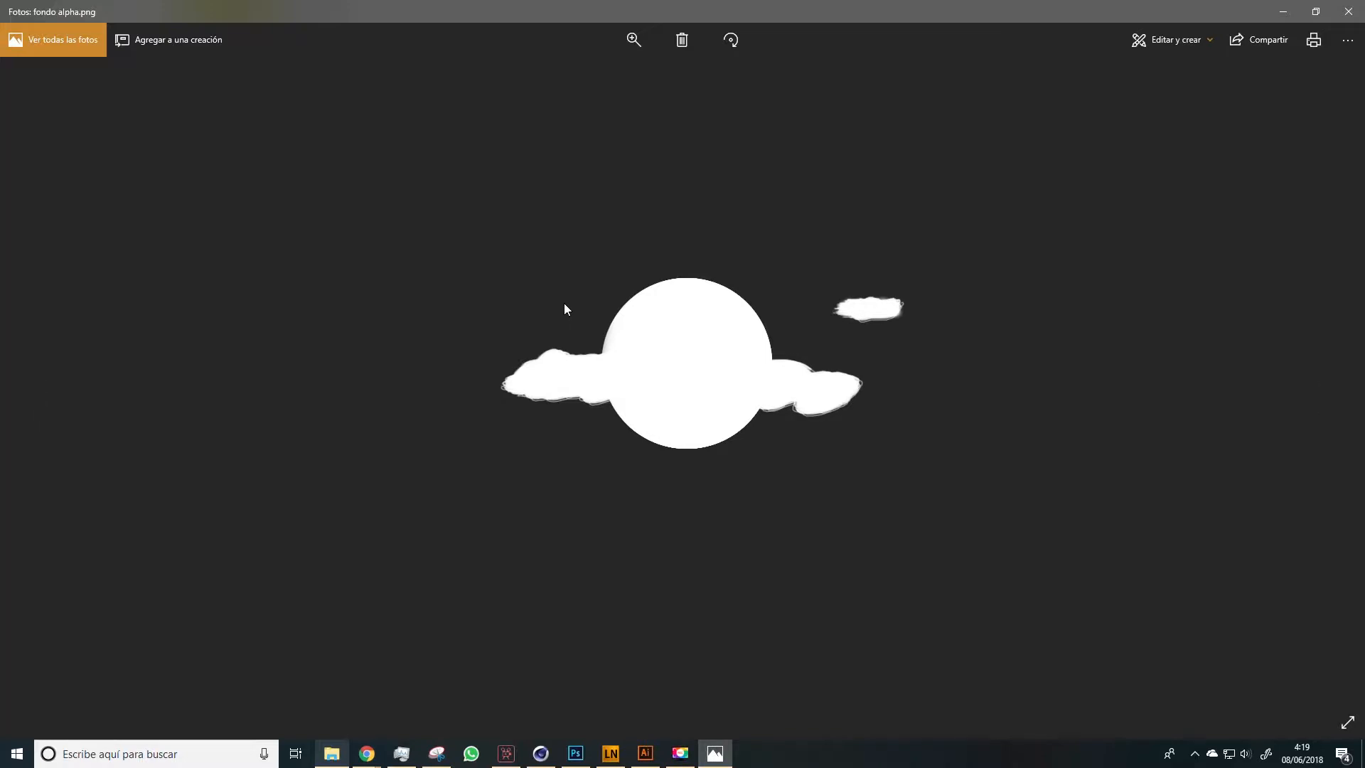
key(Right)
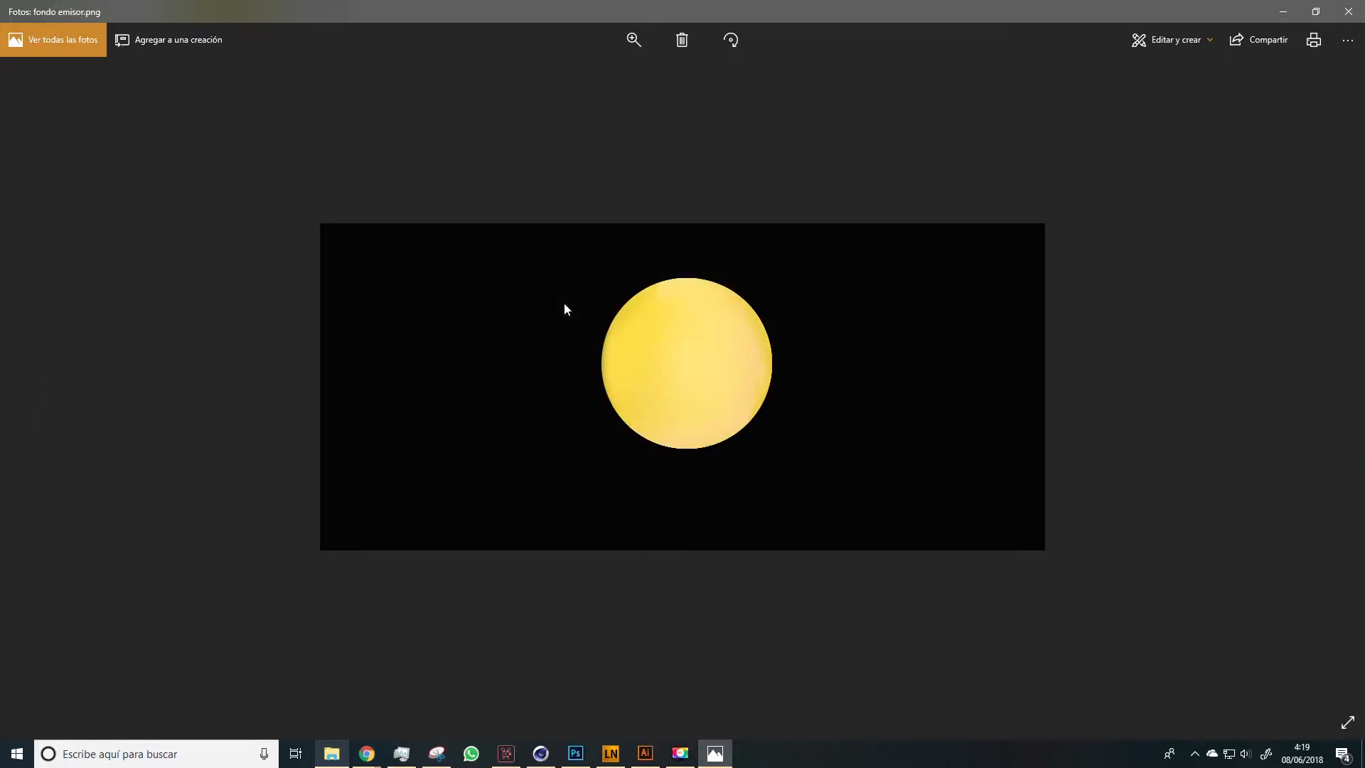
click(1348, 11)
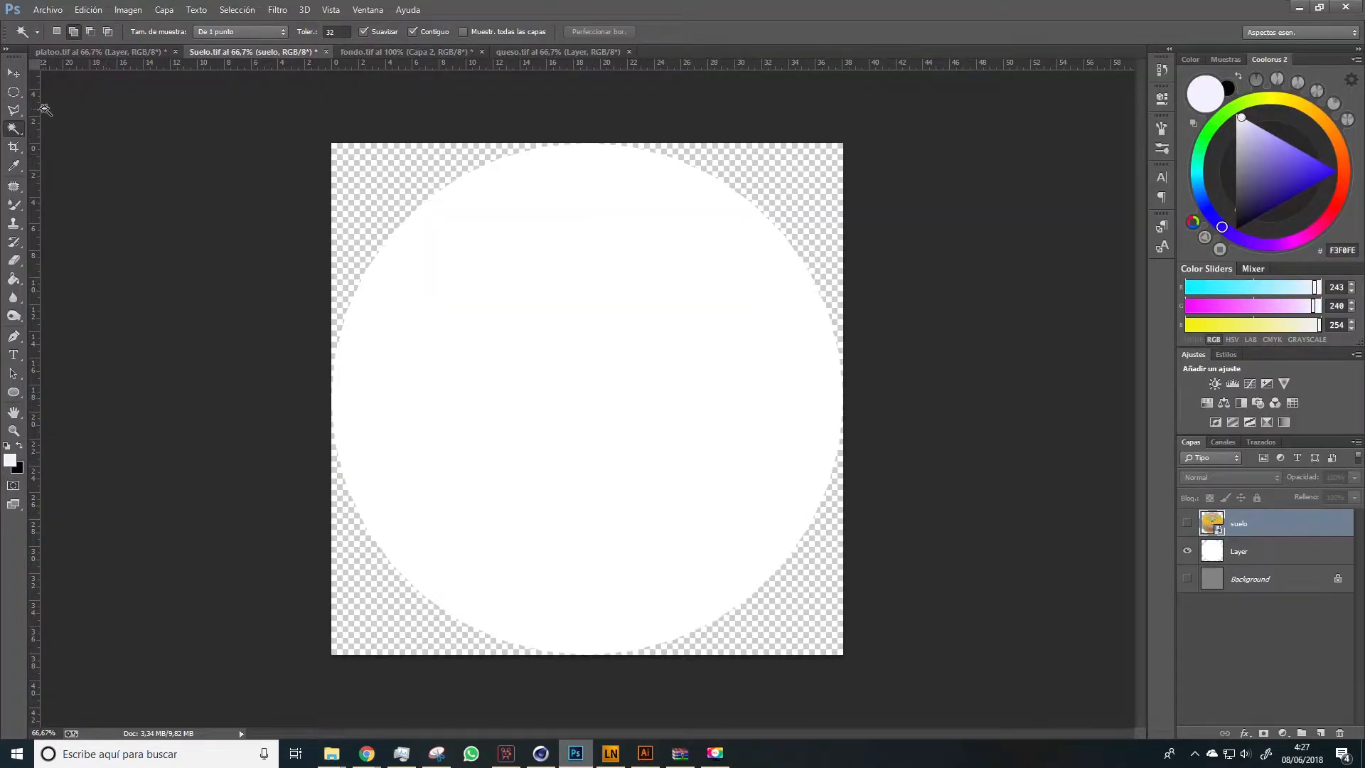
Show the suelo texture layer above the white circle in Suelo.tif, and undo a trial move of it
click(12, 74)
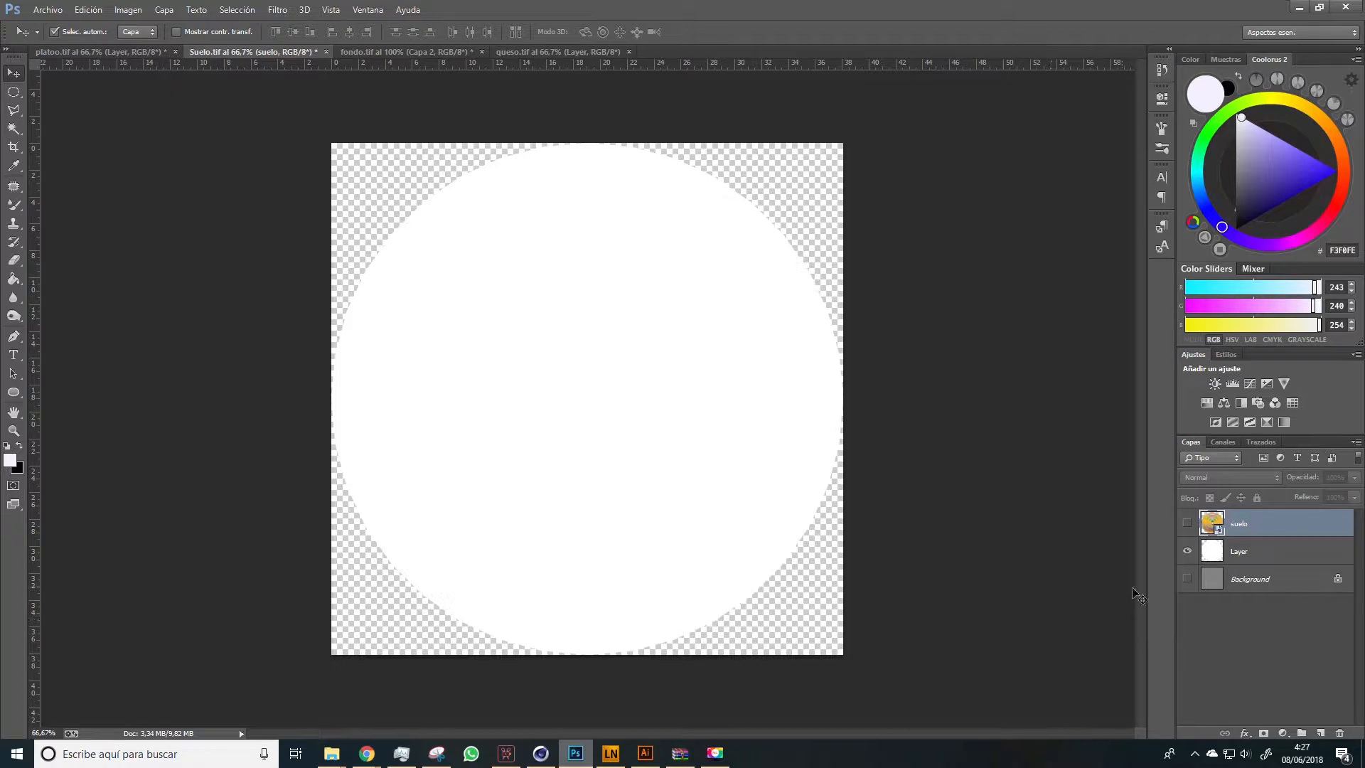
click(1187, 524)
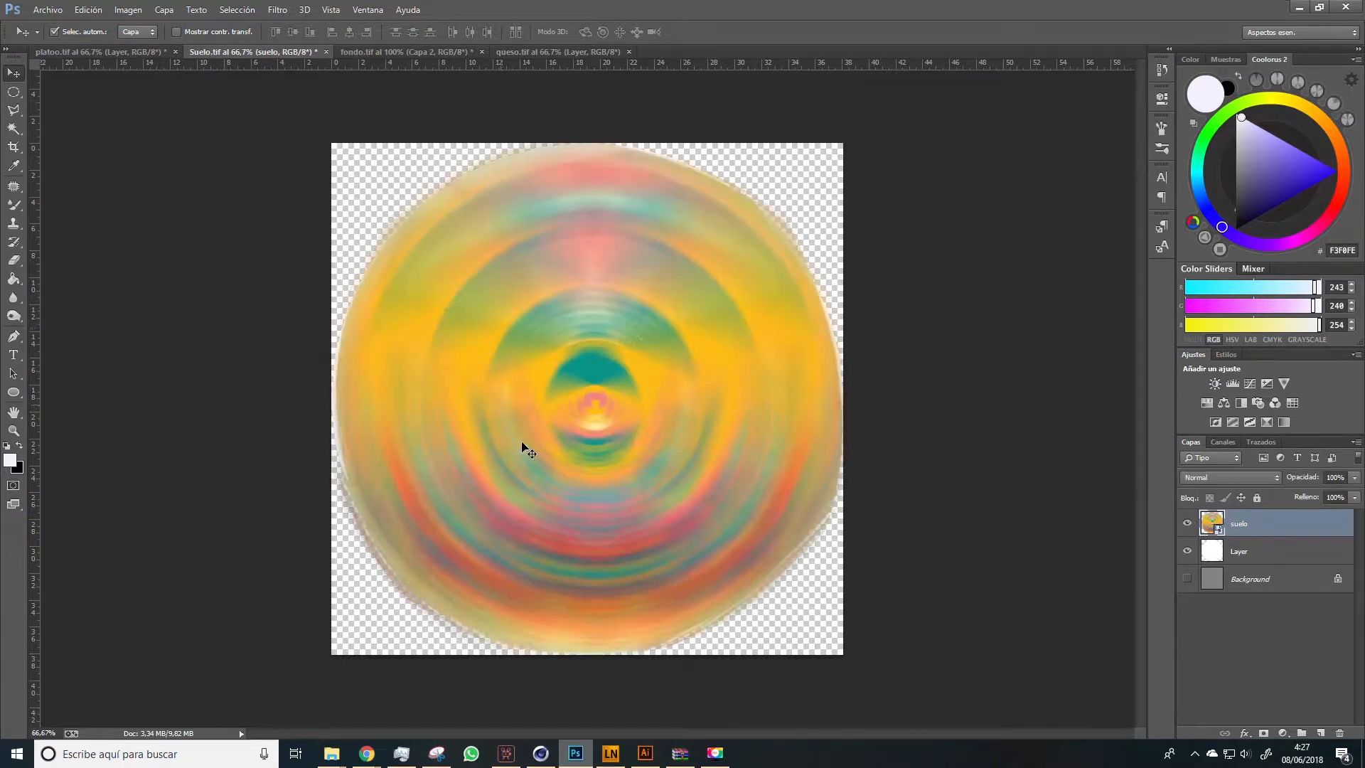
drag(575, 517, 676, 335)
key(ctrl+z)
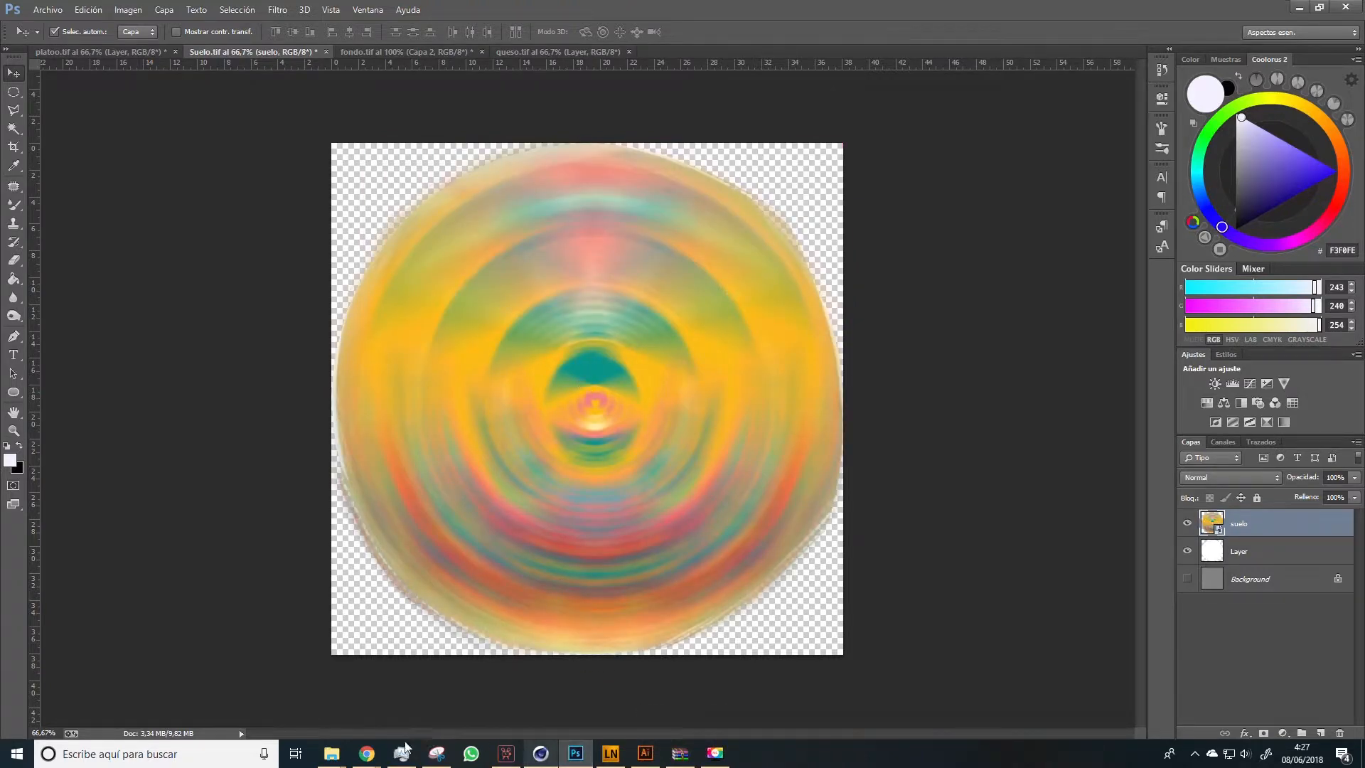
Switch to Chrome, close the attribution notice and view the mandala background on the Freepik page
click(367, 752)
click(442, 701)
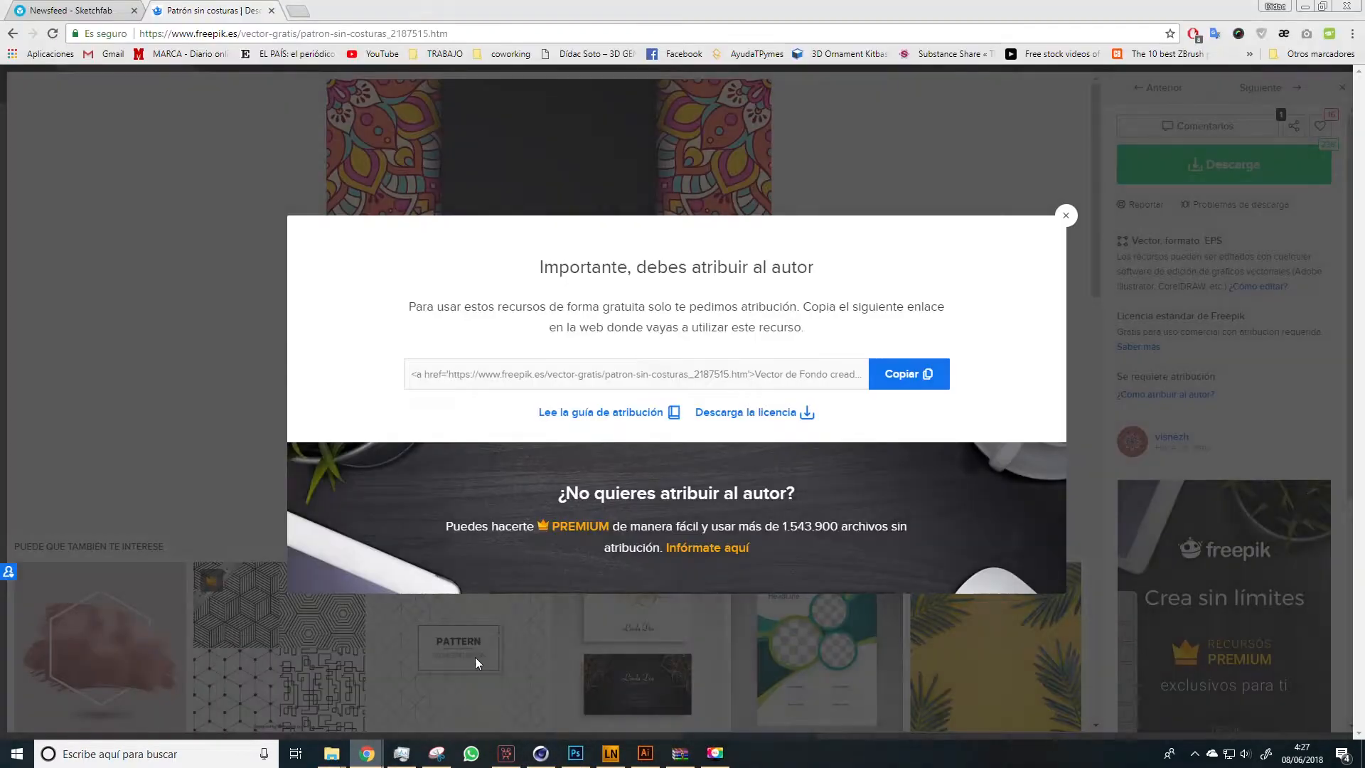
click(1065, 215)
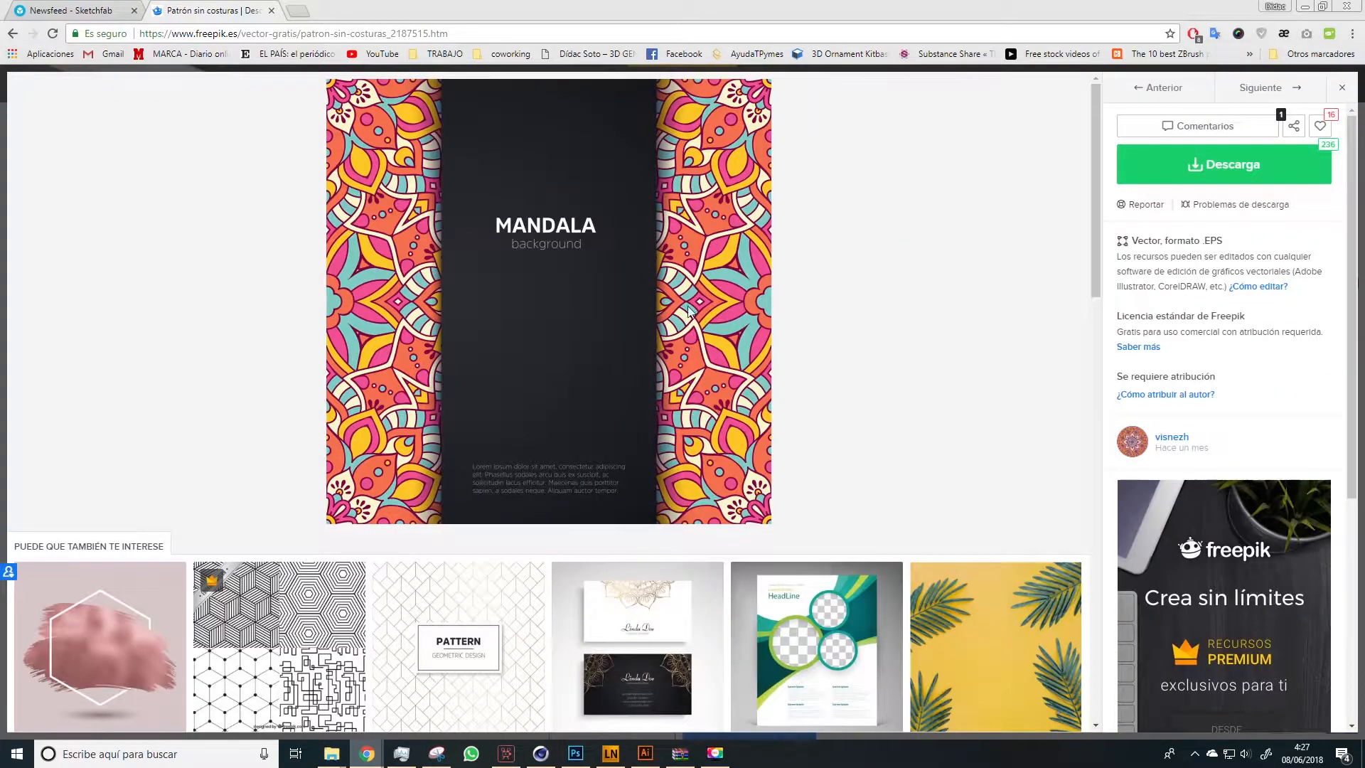
drag(168, 33, 235, 34)
Switch to Illustrator, copy the mandala pattern and place it in Photoshop's Suelo.tif as a vector smart object covering the canvas
click(644, 752)
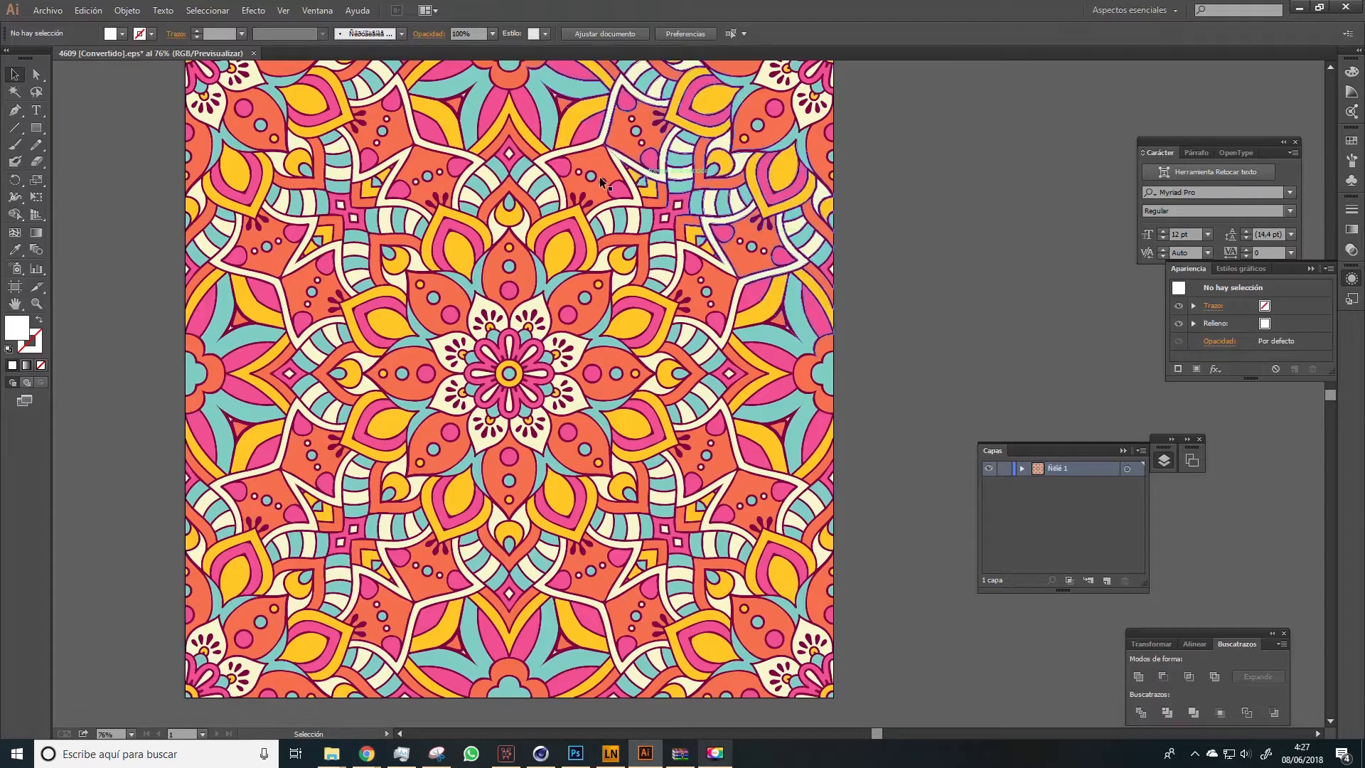
scroll(508, 276, up, 1)
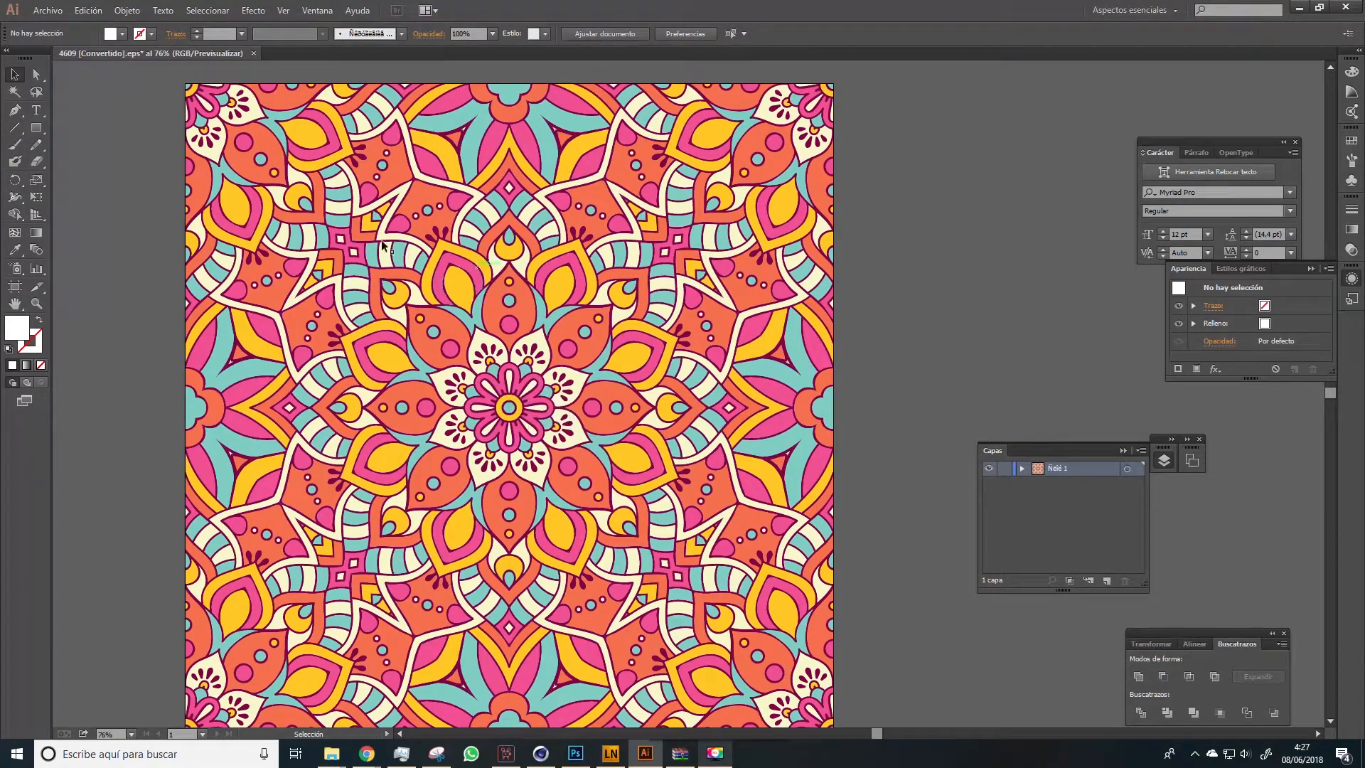
drag(487, 409, 607, 450)
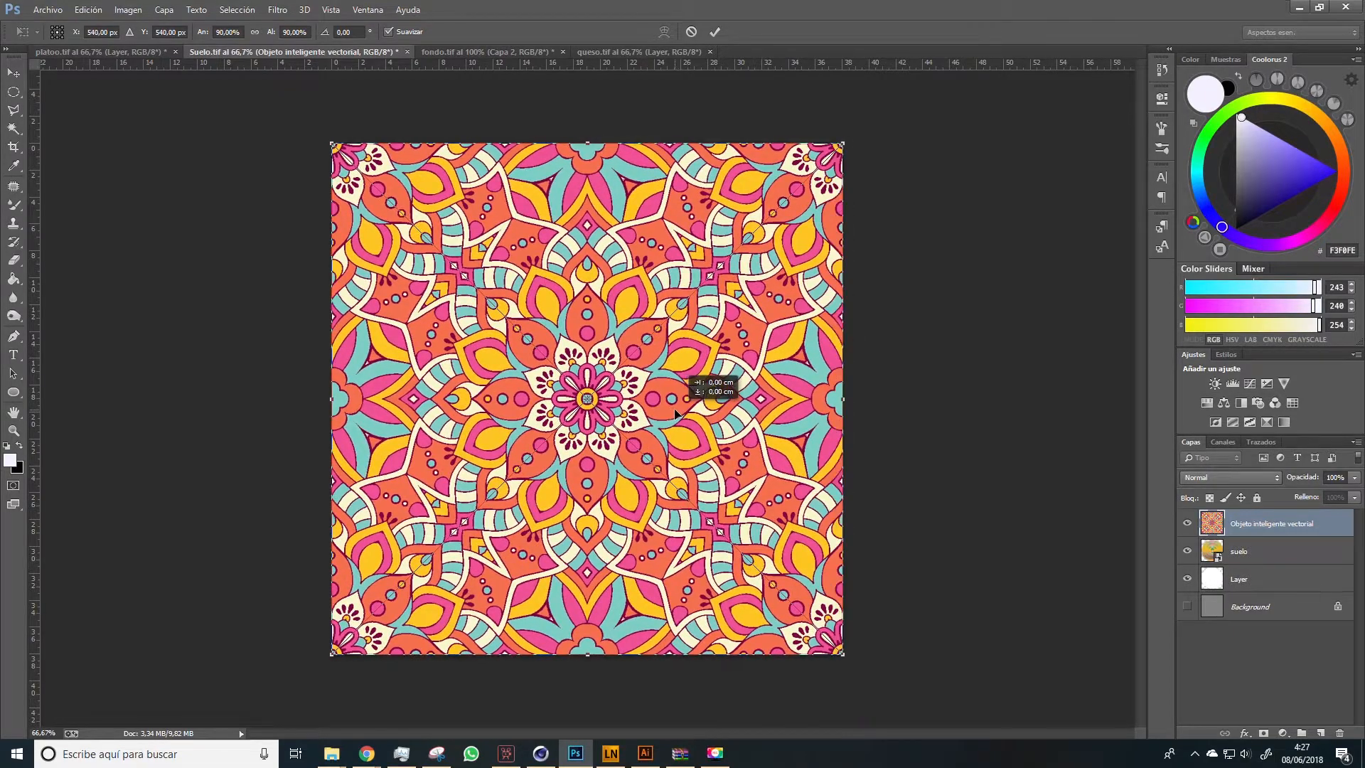
key(Return)
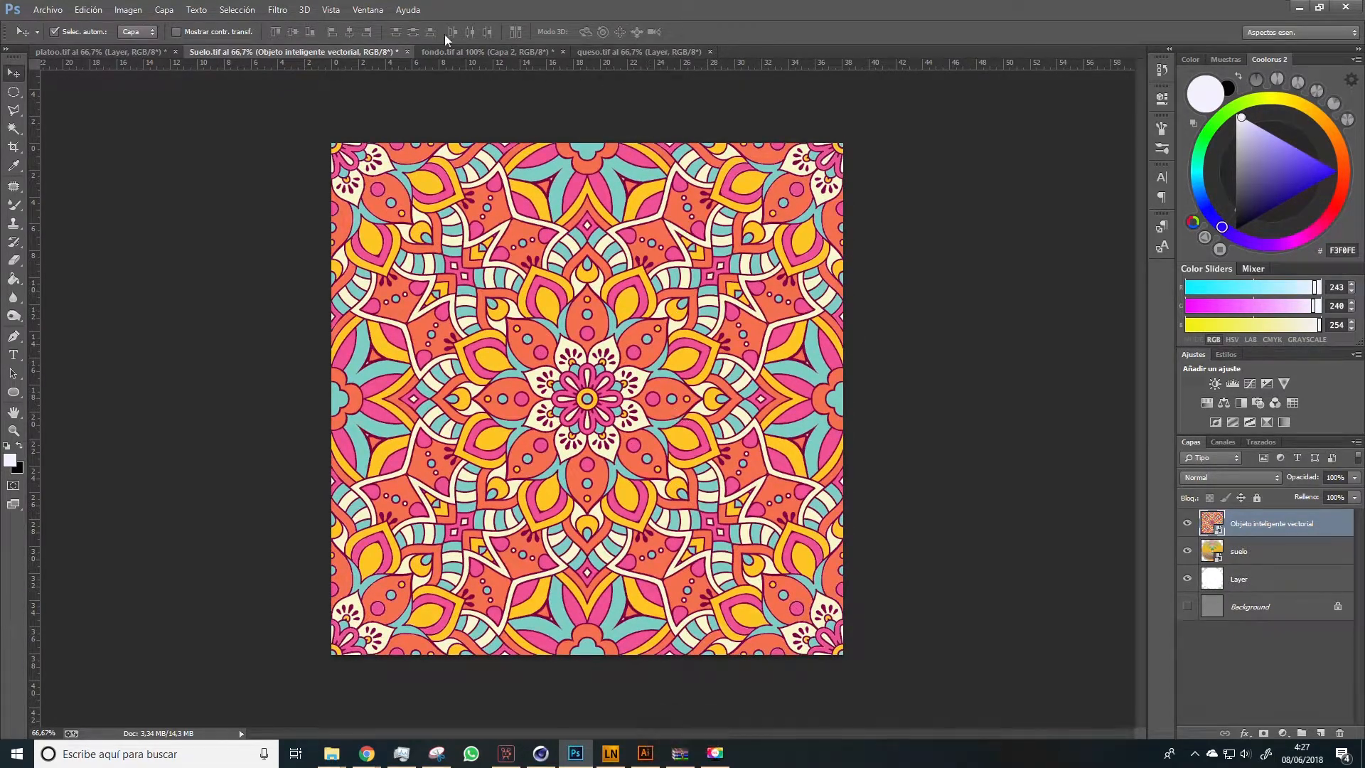
Apply a radial blur to the mandala smart object with amount 24, the Giro method and Buena quality
click(277, 10)
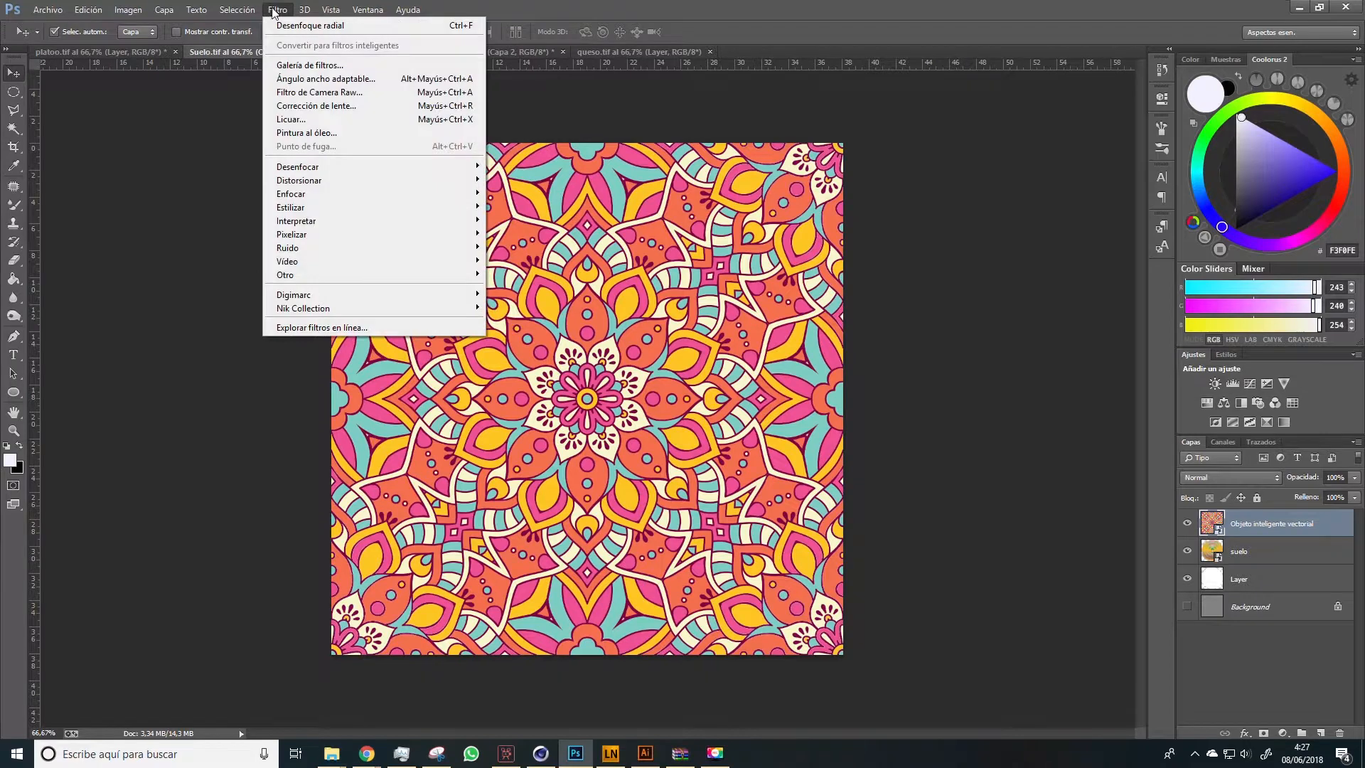
mouse_move(302, 166)
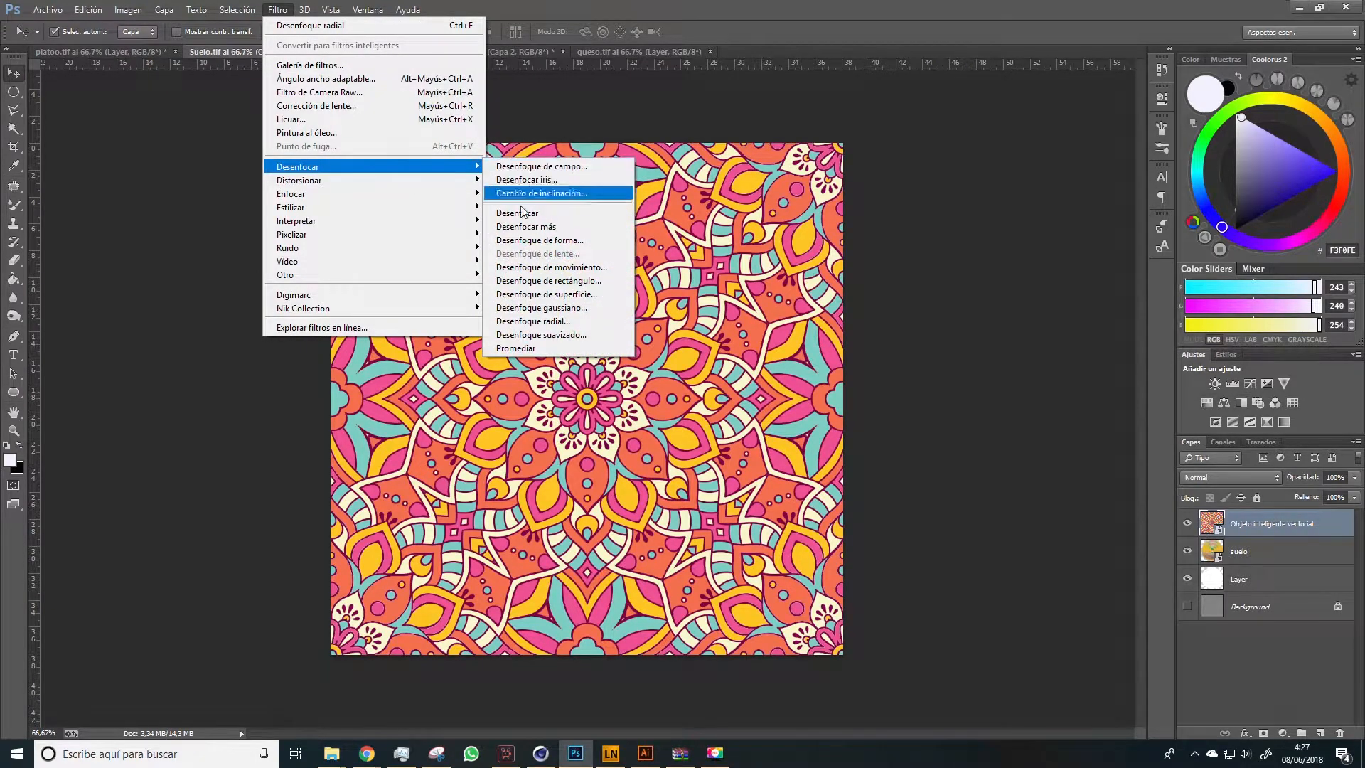
click(556, 321)
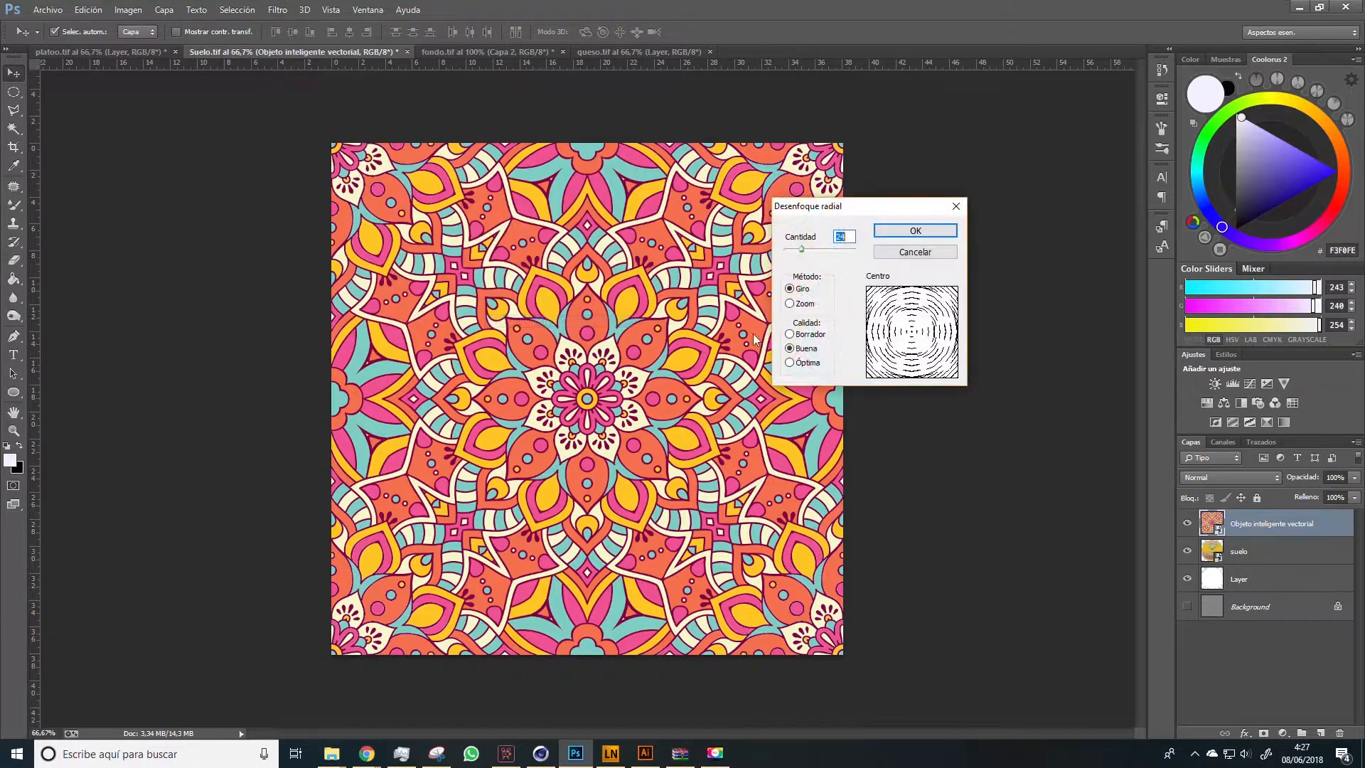
click(914, 233)
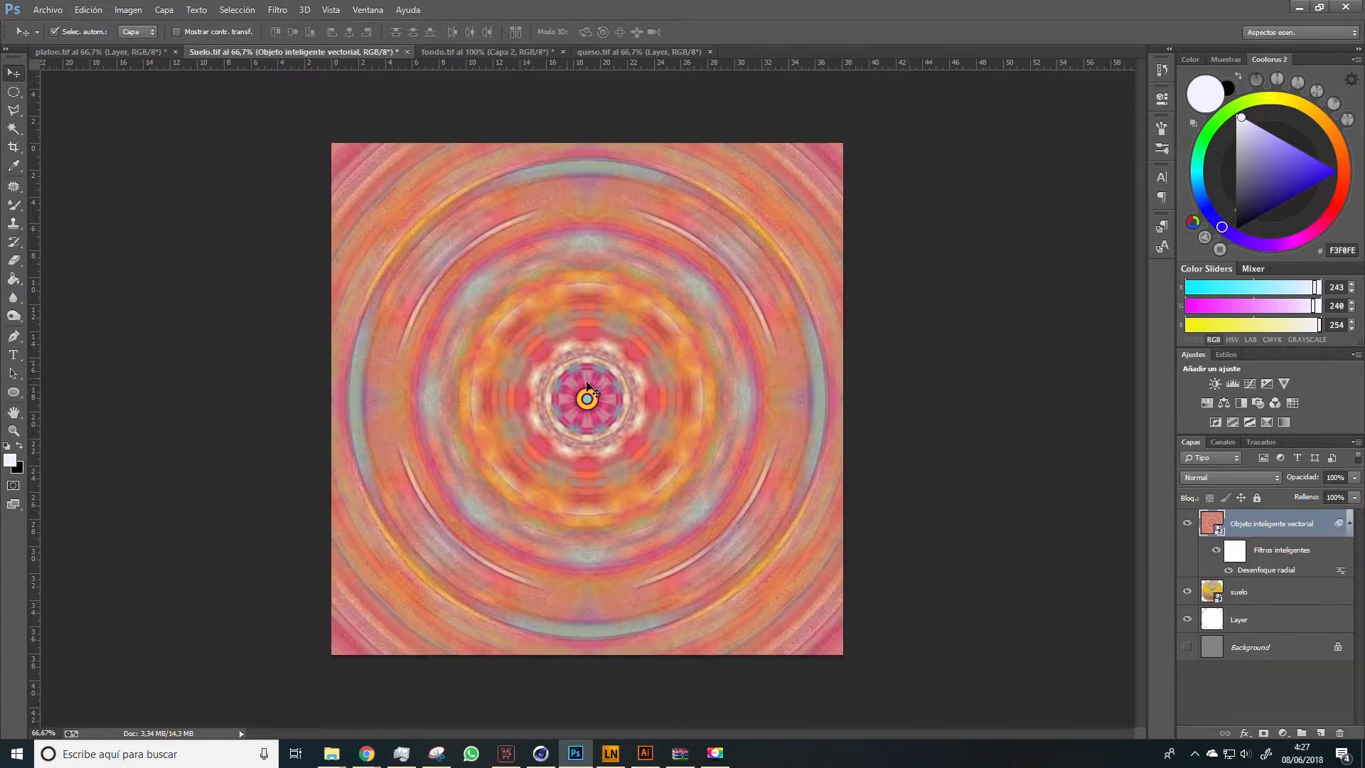
Move the blurred mandala around over the floor texture, and delete its layer
drag(582, 389, 885, 408)
drag(707, 364, 431, 355)
drag(613, 370, 615, 439)
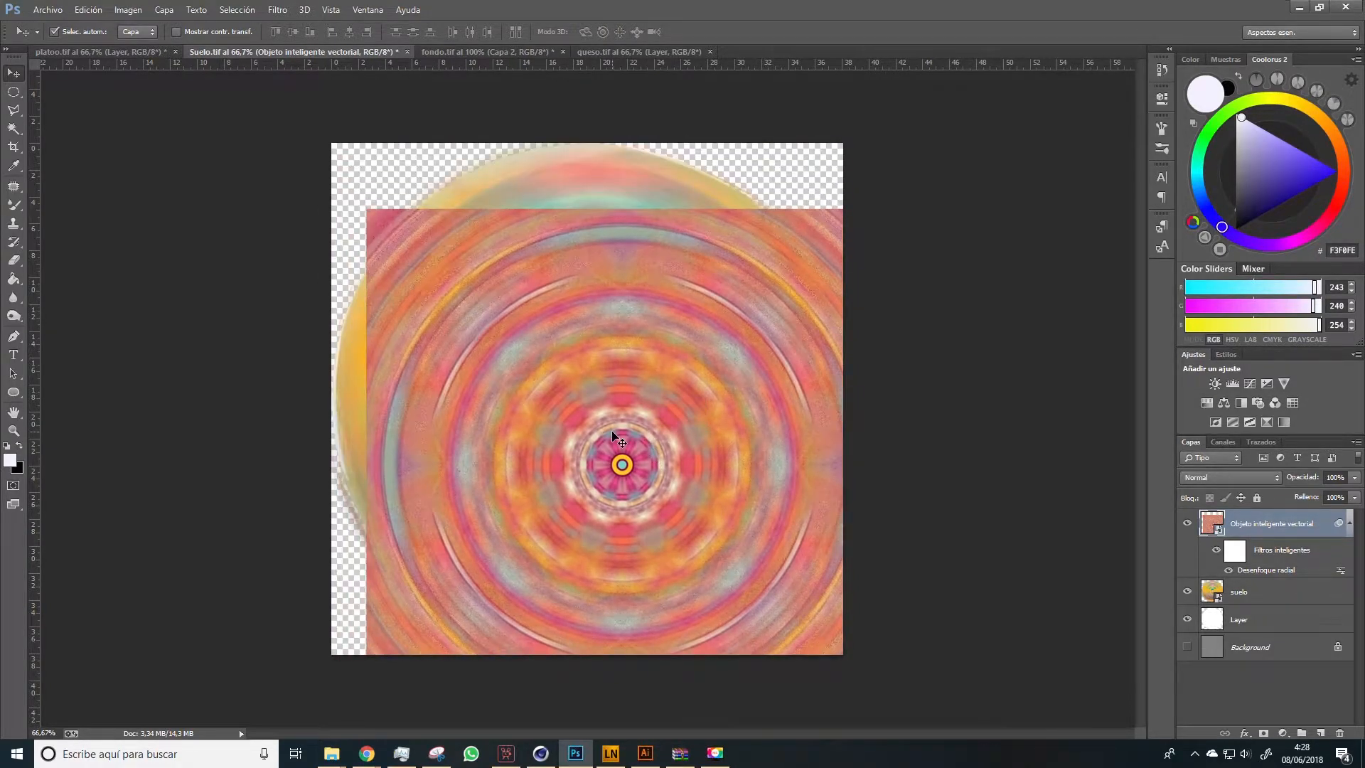
key(Delete)
Hide the white circle layer, leaving only the suelo texture over transparency
mouse_move(560, 368)
mouse_down()
mouse_move(599, 352)
mouse_move(558, 371)
mouse_up()
click(1187, 552)
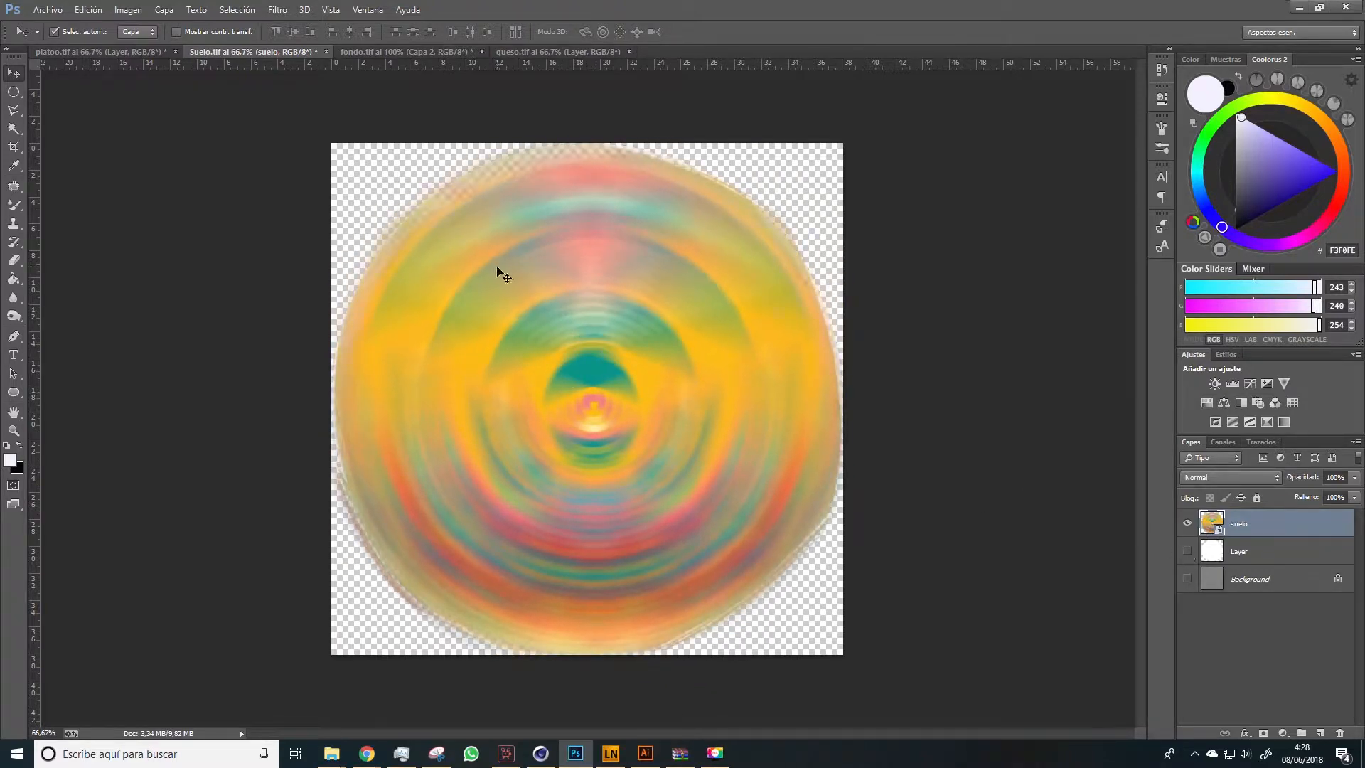
key(z)
drag(390, 113, 496, 253)
drag(729, 510, 705, 484)
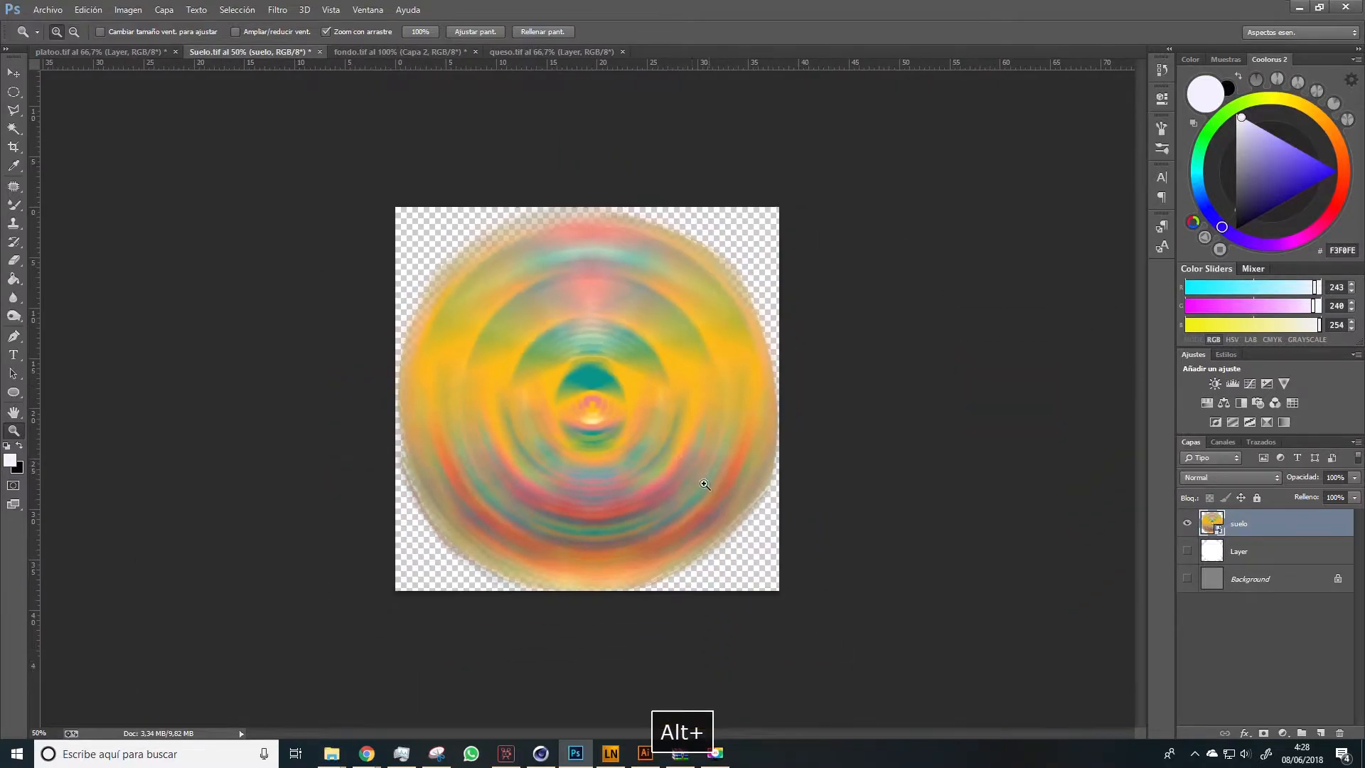
key(v)
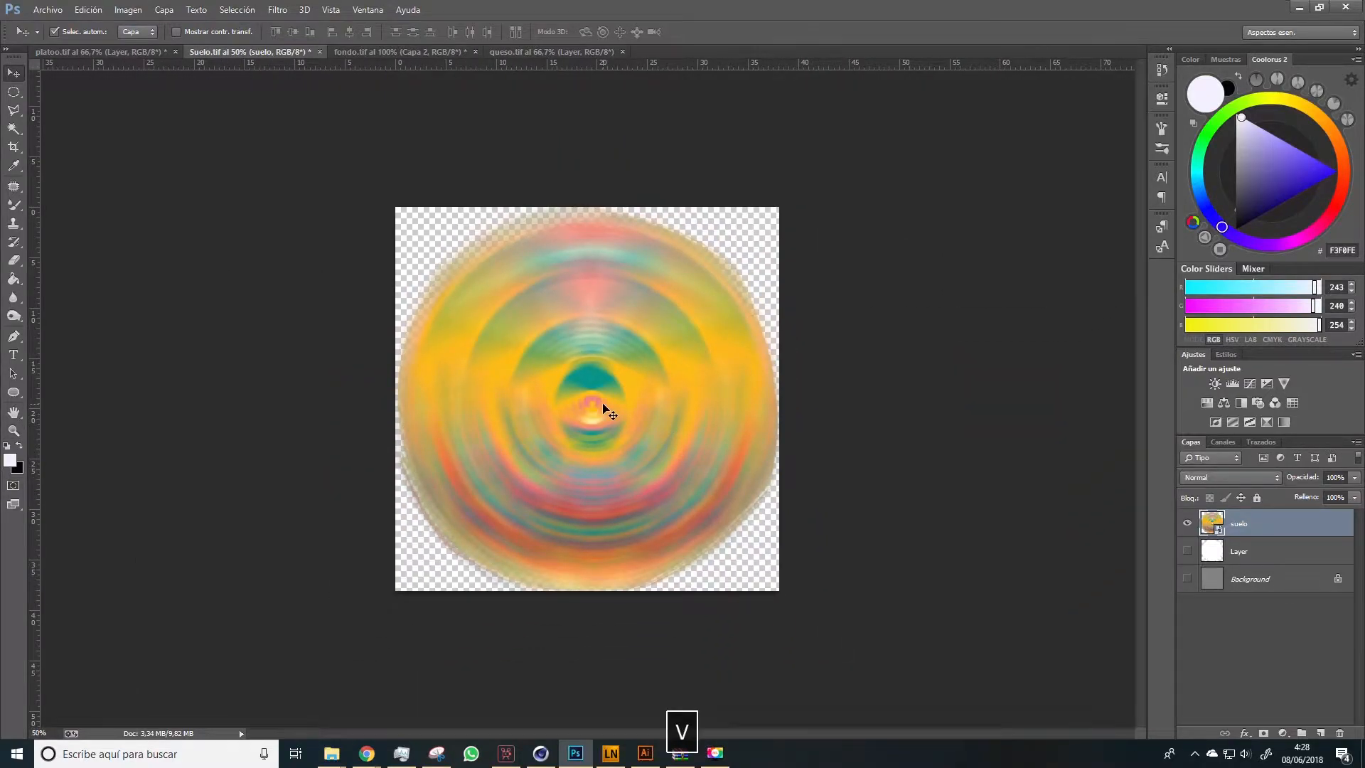
drag(603, 410, 607, 412)
Save the floor texture as the PNG Suelo in the texturas acabadas folder
click(48, 9)
click(93, 183)
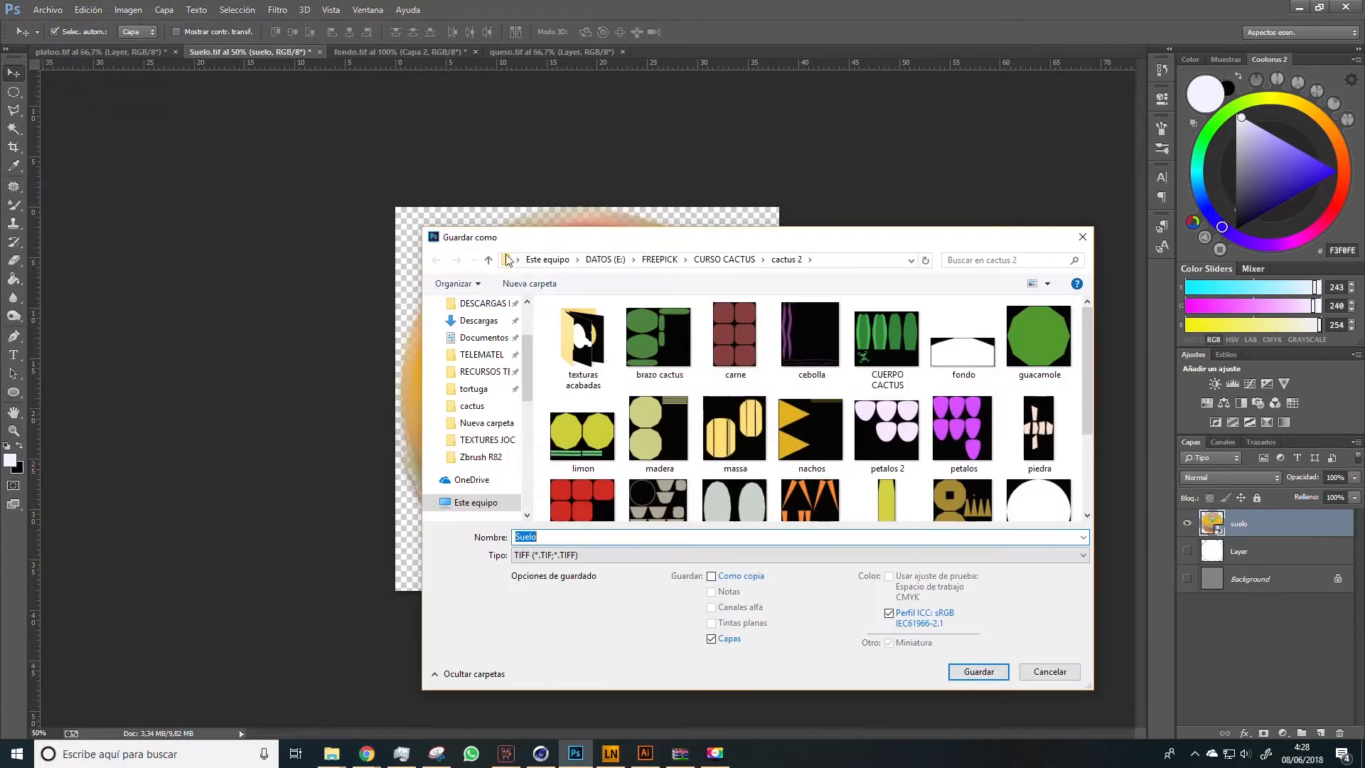
double_click(585, 338)
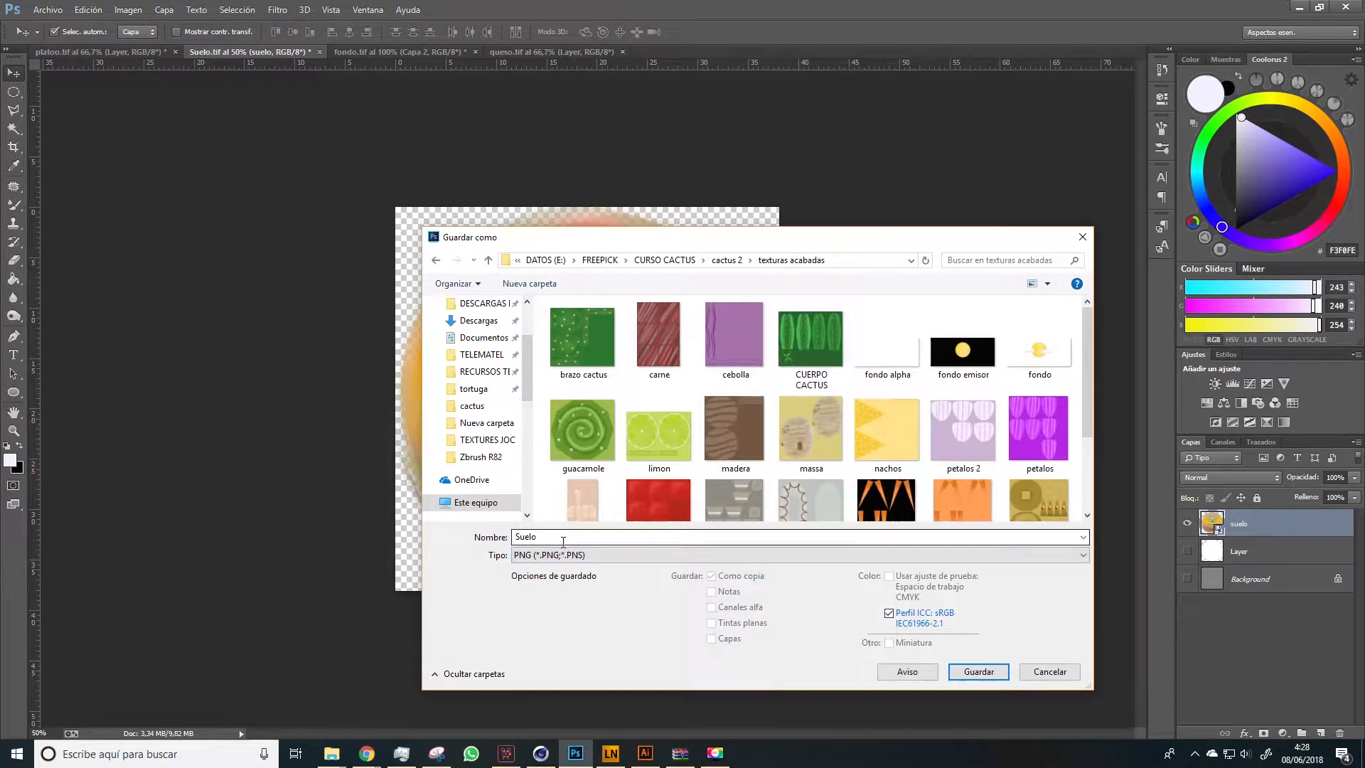
click(980, 673)
click(681, 237)
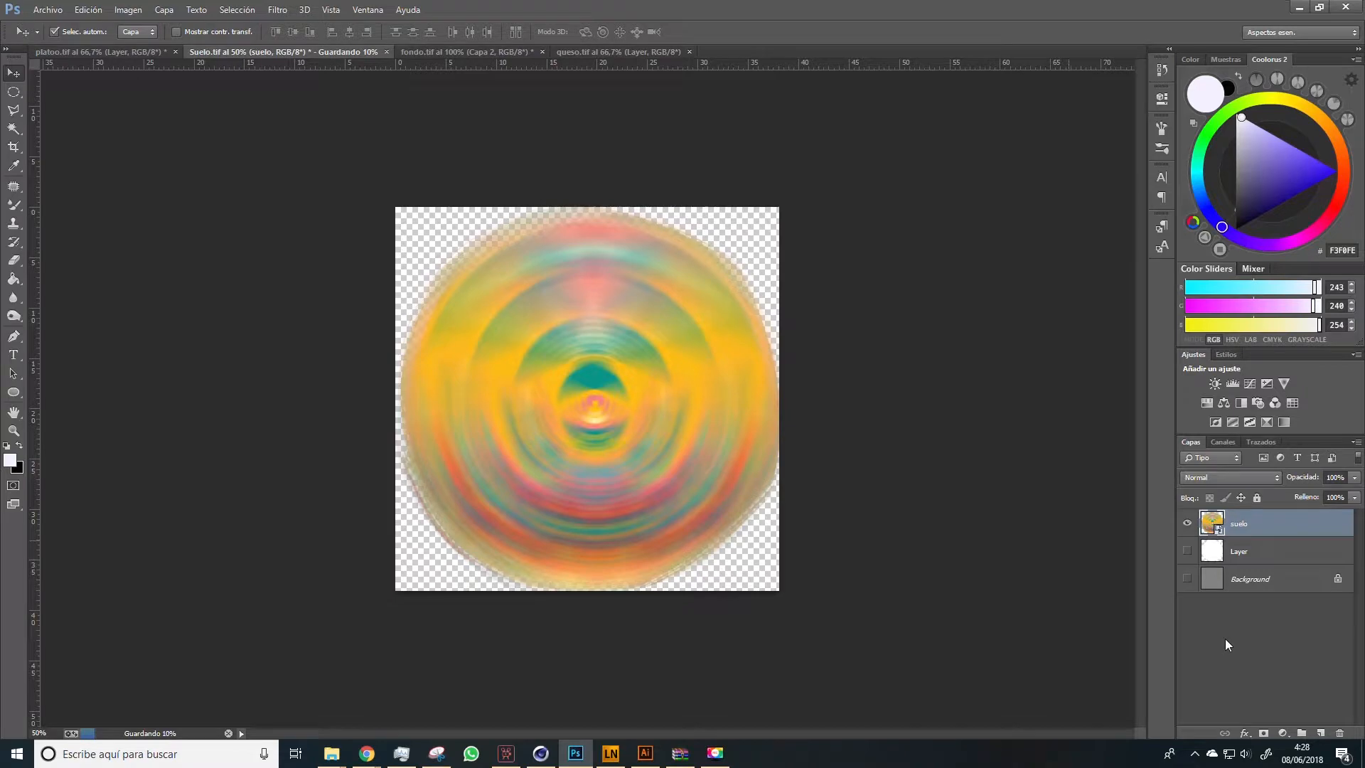
Delete the white circle layer and add a white (#ffffff) color overlay to the suelo layer
click(1247, 552)
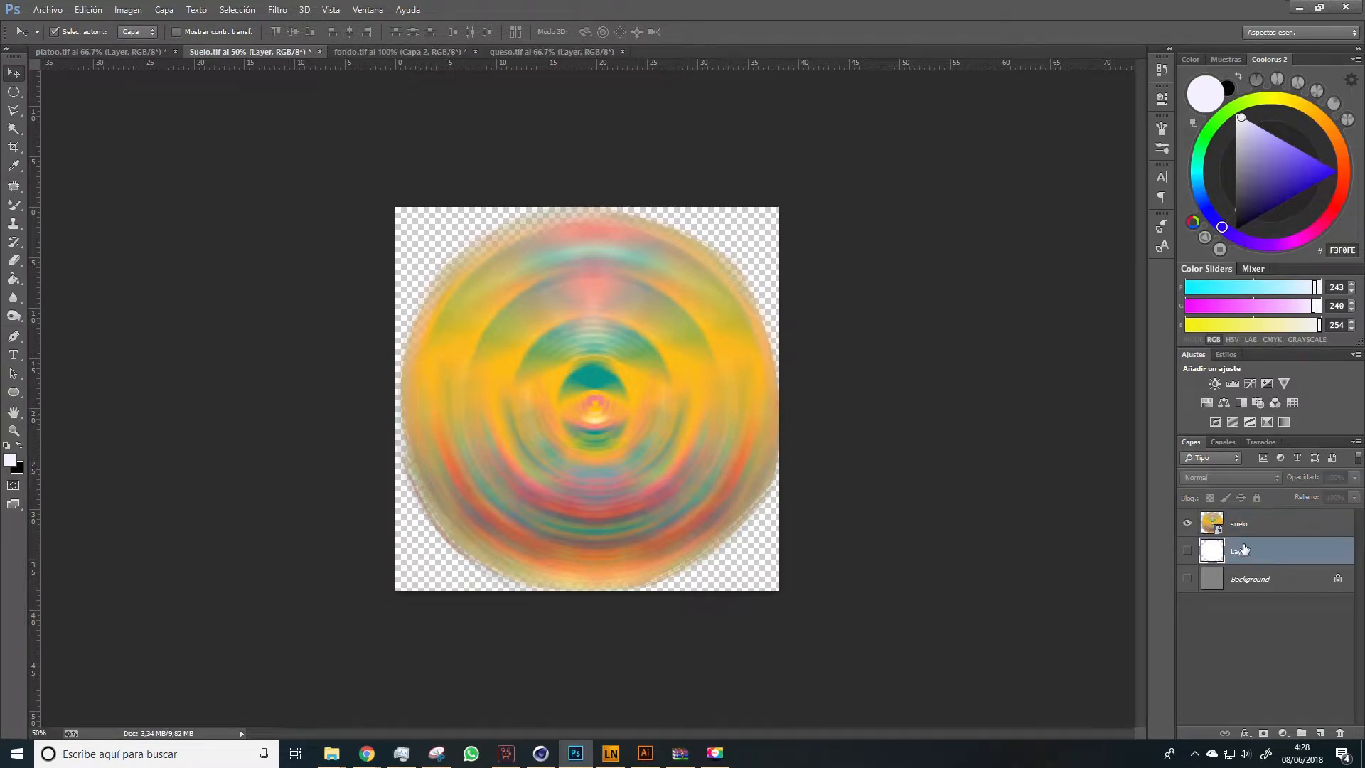
key(Delete)
double_click(1321, 530)
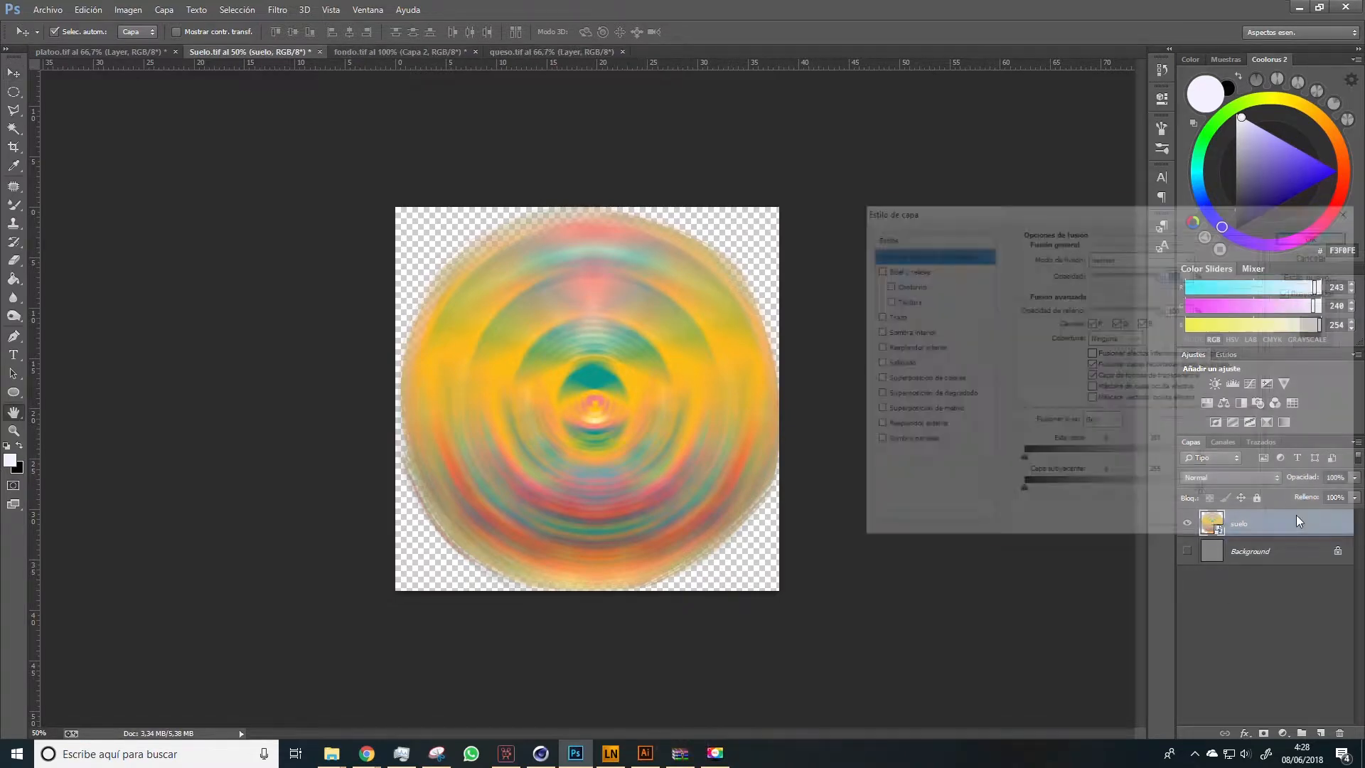
click(881, 378)
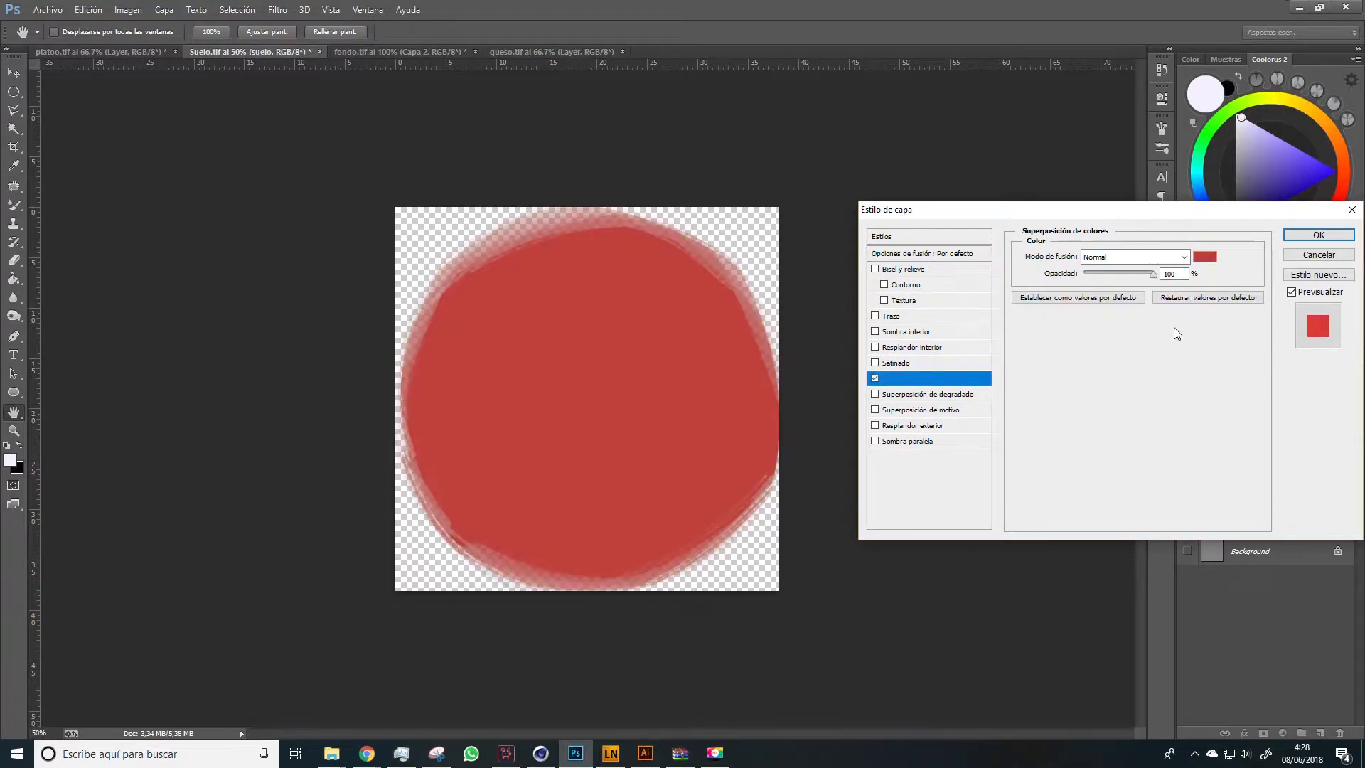
click(1202, 257)
drag(926, 233, 893, 216)
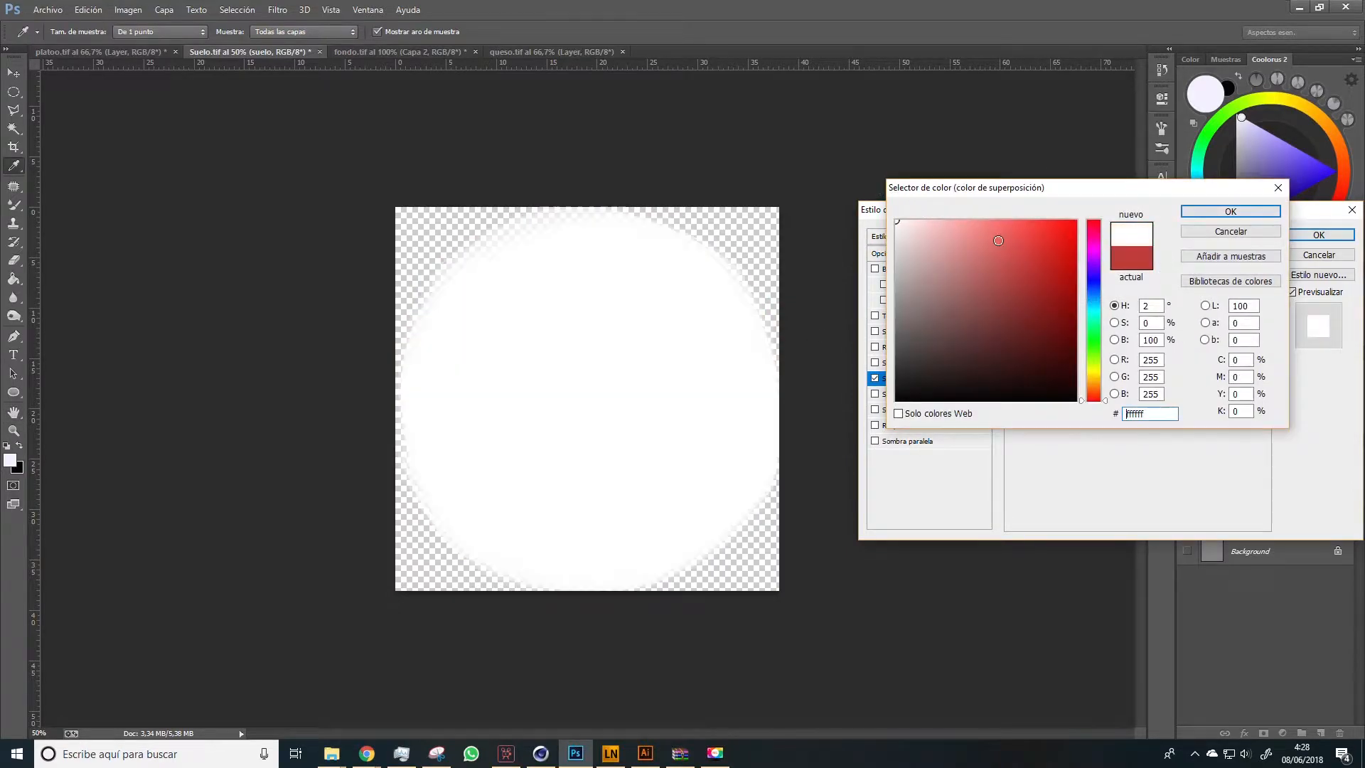
click(1206, 213)
click(1316, 234)
Save the white floor silhouette as the PNG Suelo alpha in the texturas acabadas folder
click(47, 9)
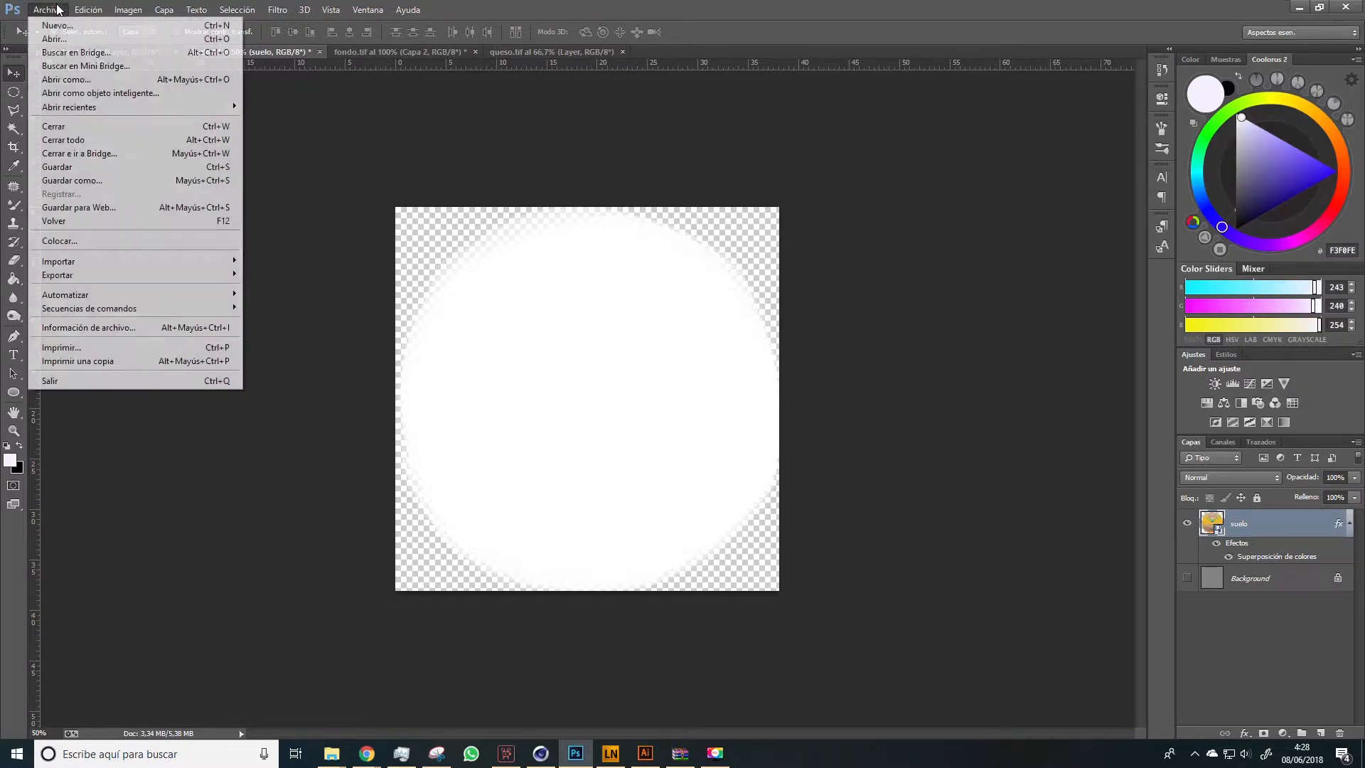
click(95, 182)
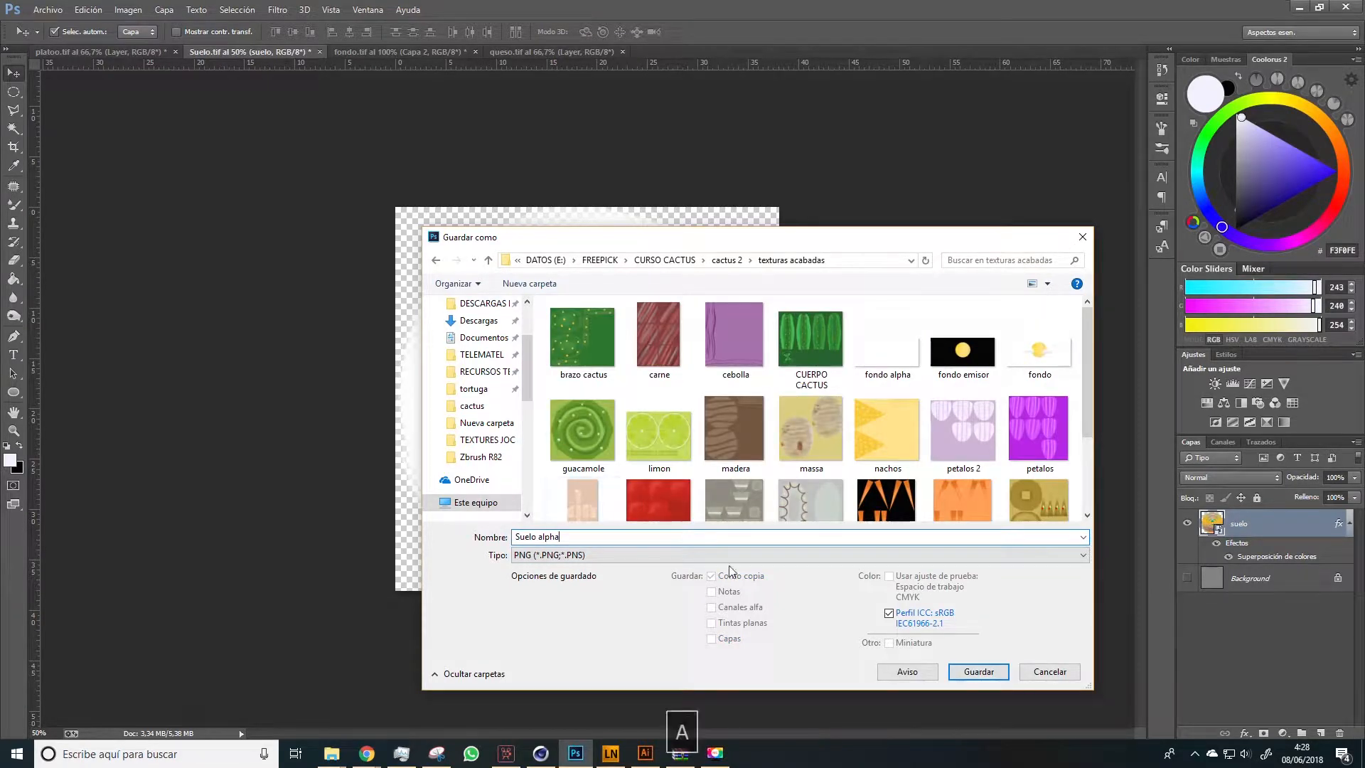
click(978, 671)
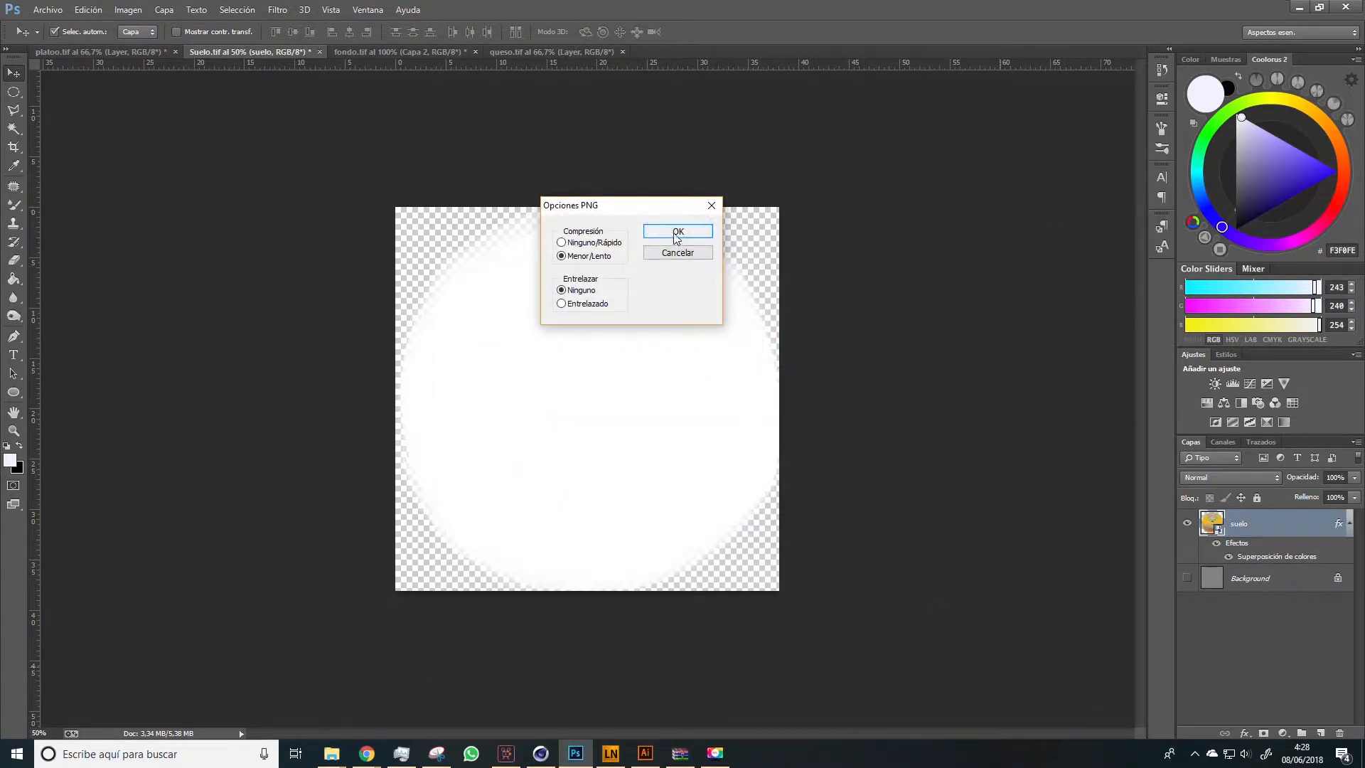
click(676, 232)
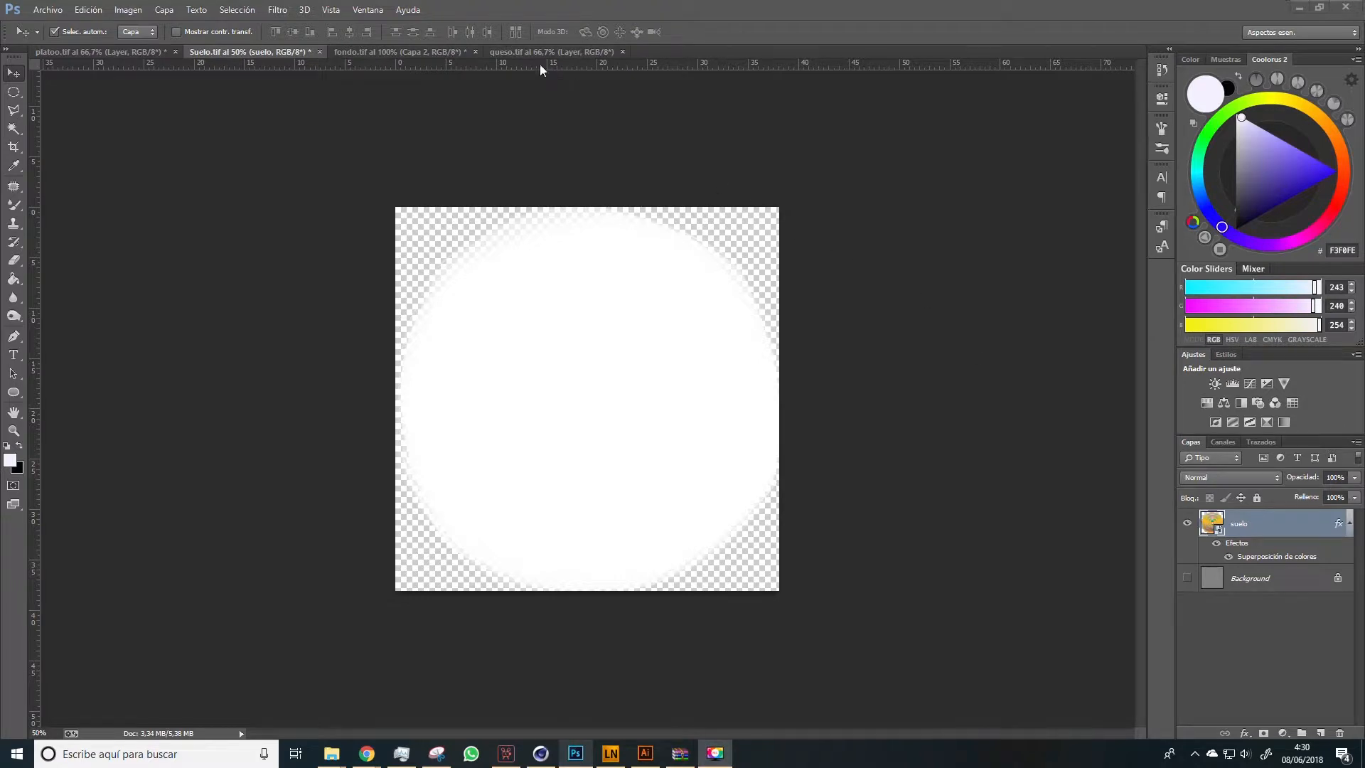
Go to the queso.tif document and add a new empty layer above the yellow-green cheese shape
key(space)
click(538, 54)
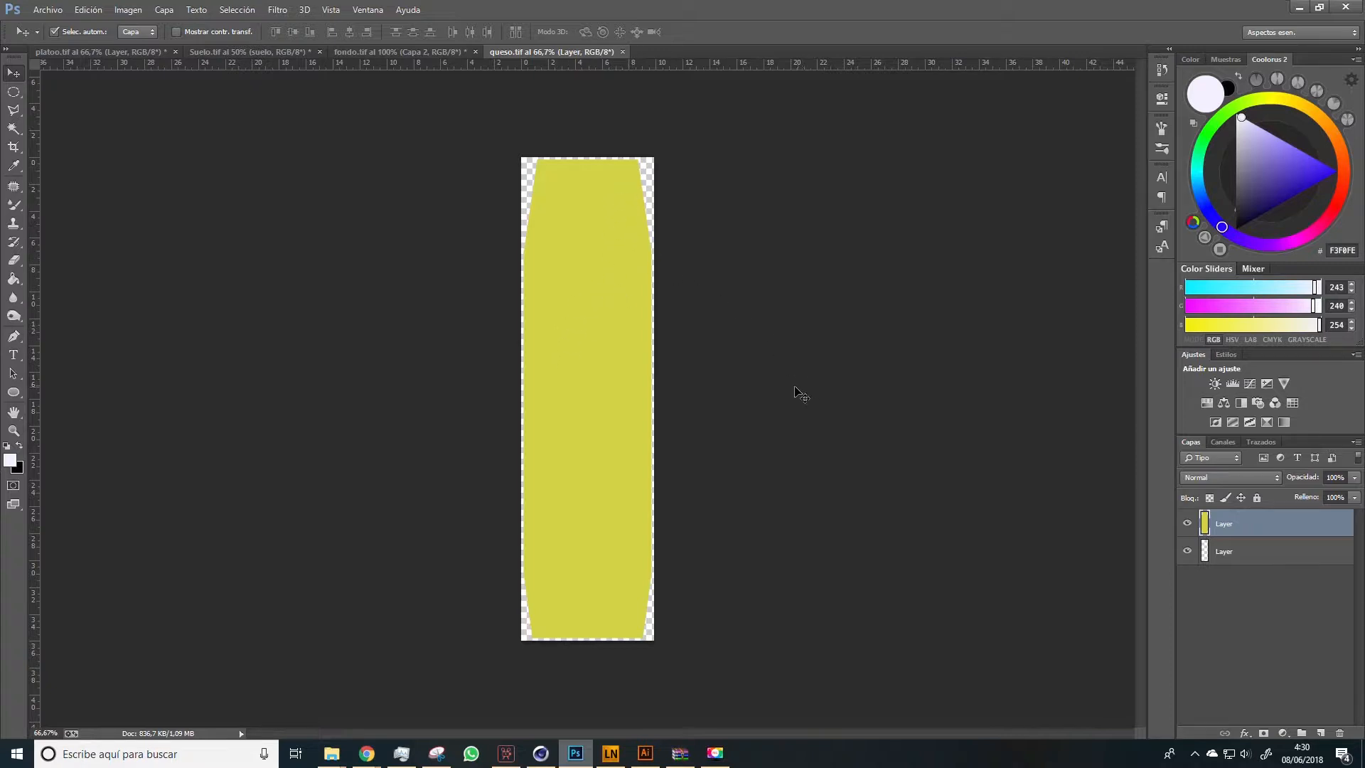
click(1320, 733)
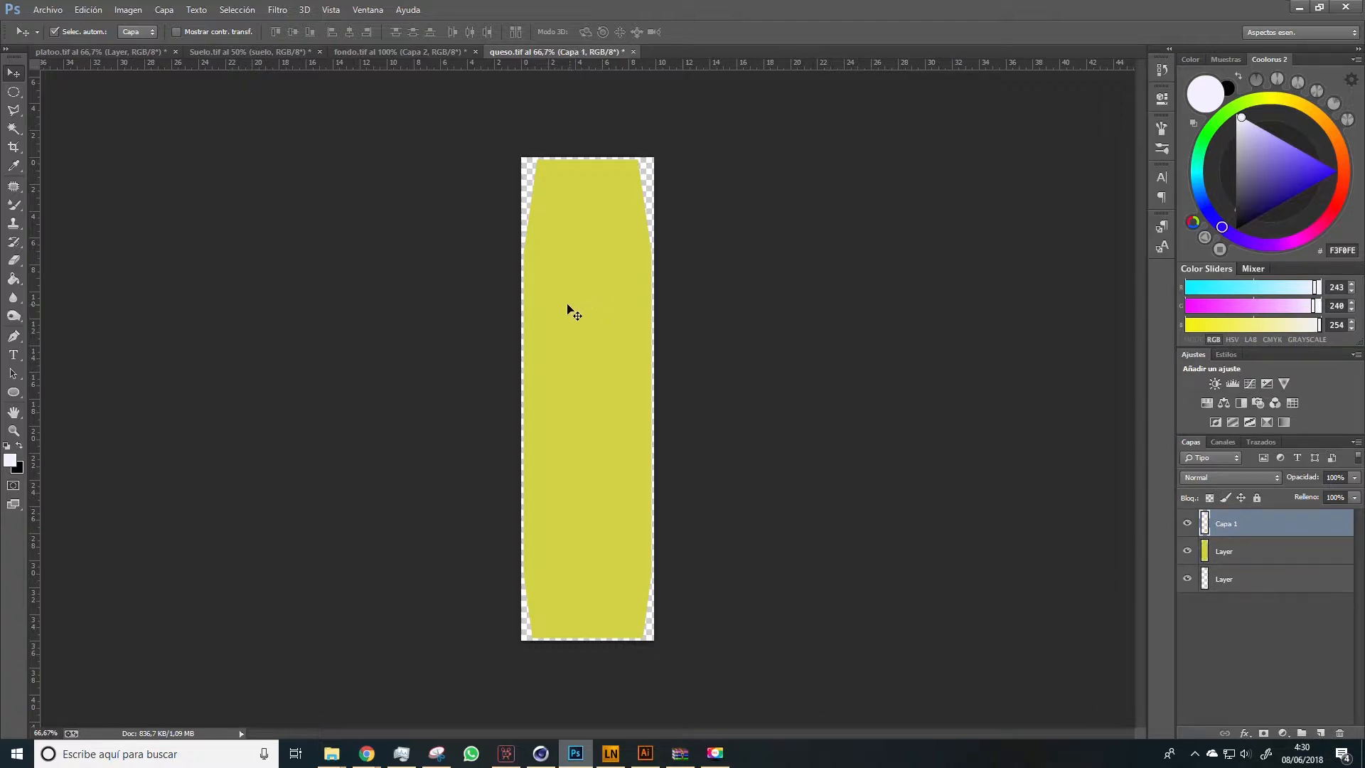
Choose the regular Brush with a hard round 42 px tip and set the foreground color to light yellow #FFE167
key(b)
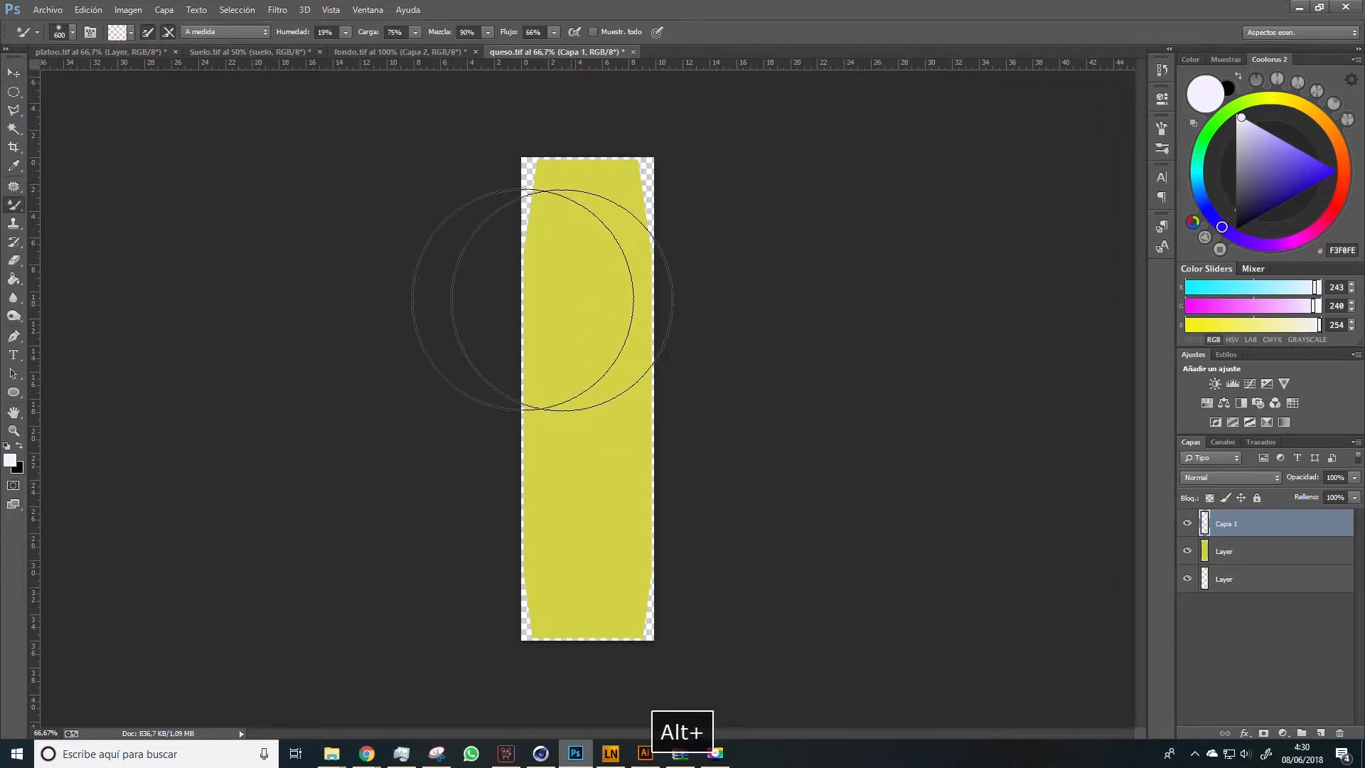
right_click(14, 205)
click(85, 203)
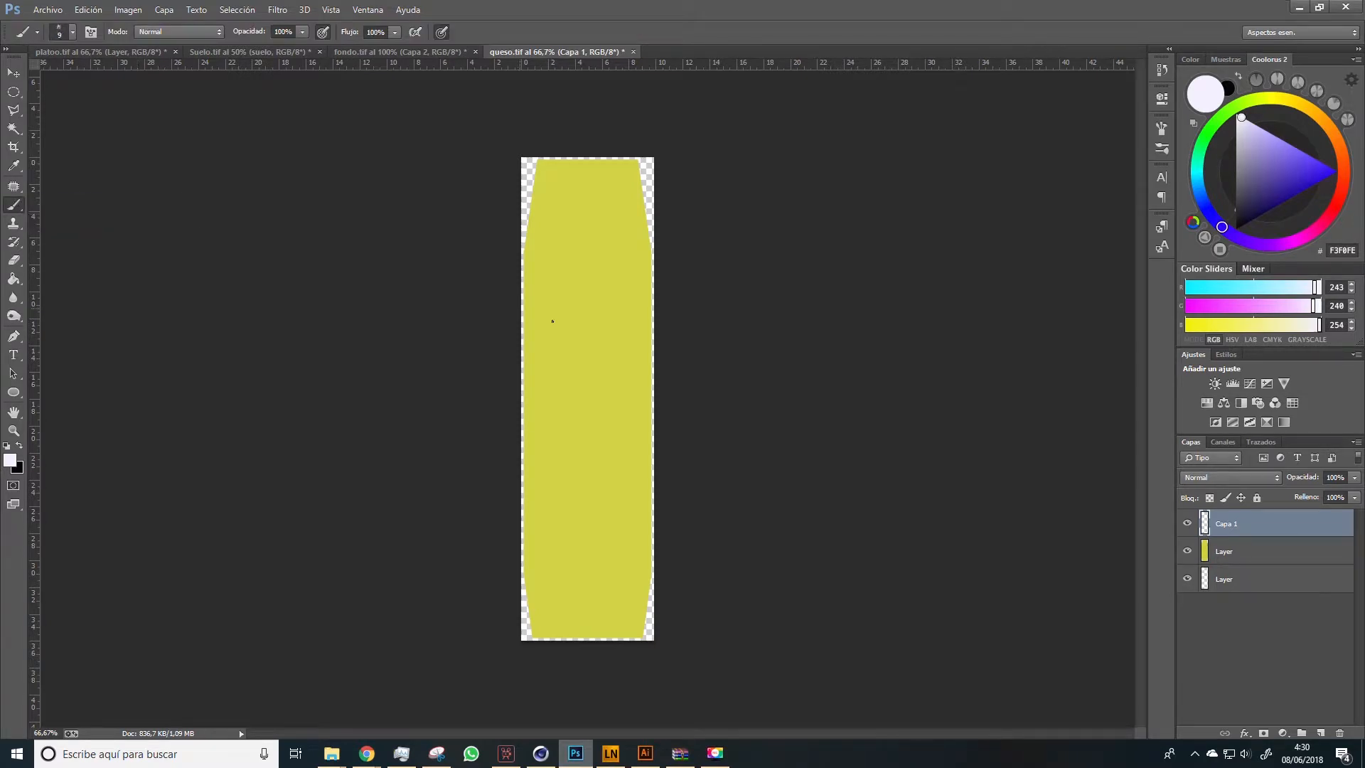
right_click(590, 314)
click(631, 411)
drag(678, 347, 665, 346)
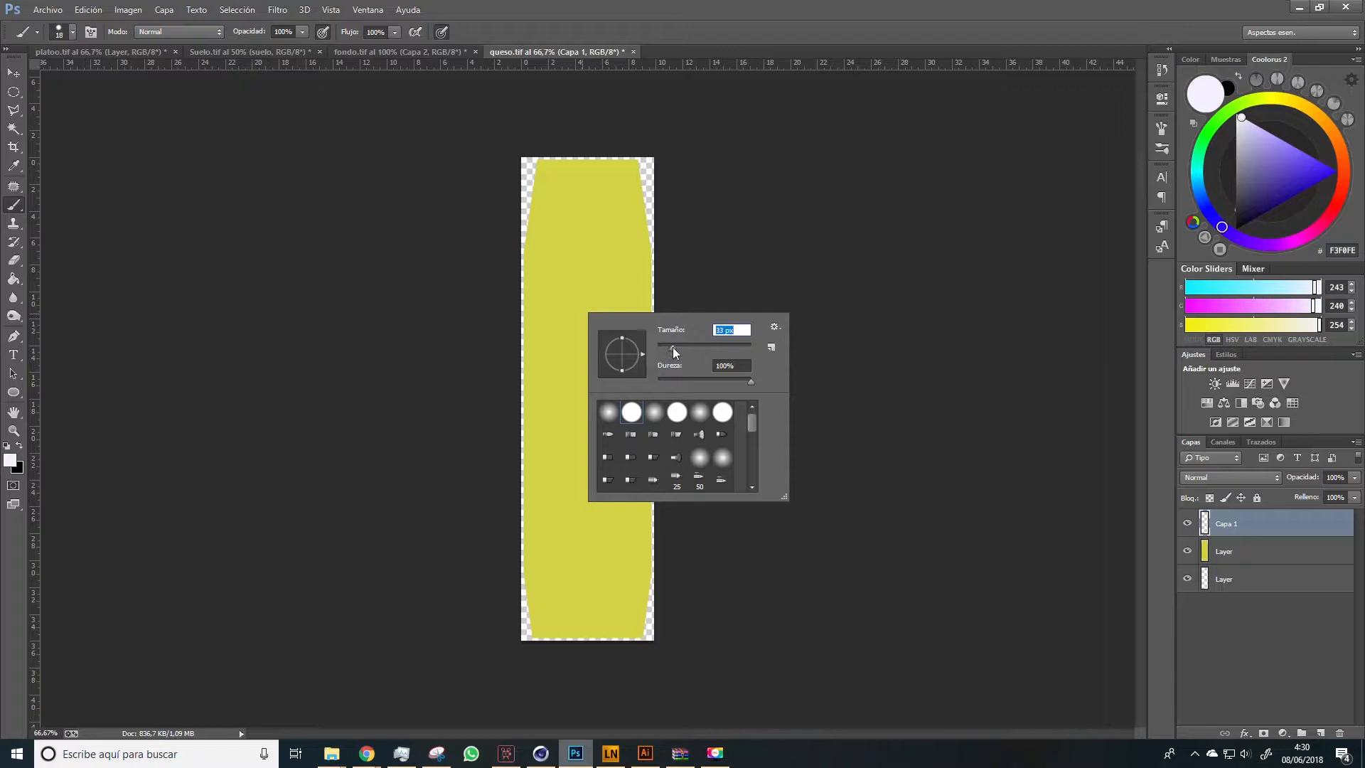
click(1299, 107)
click(1296, 146)
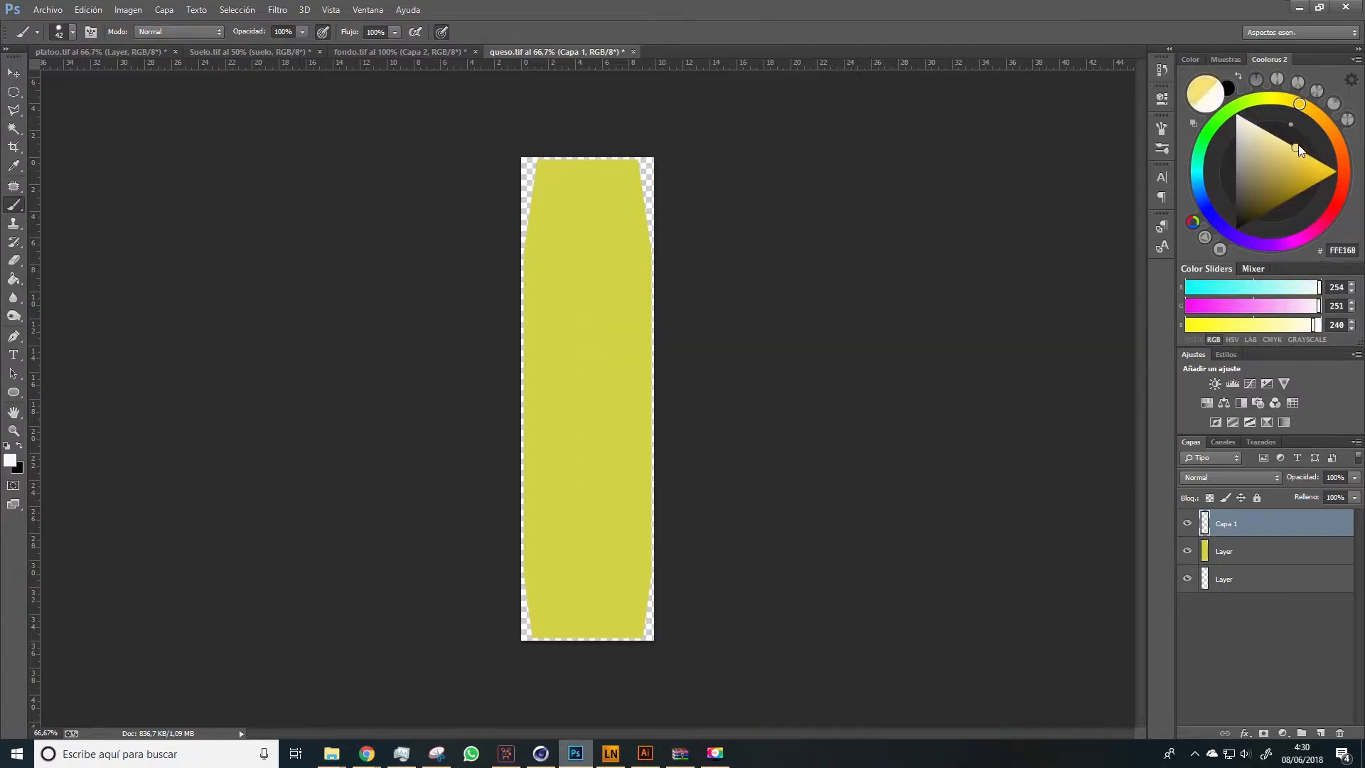
drag(1302, 149, 1294, 150)
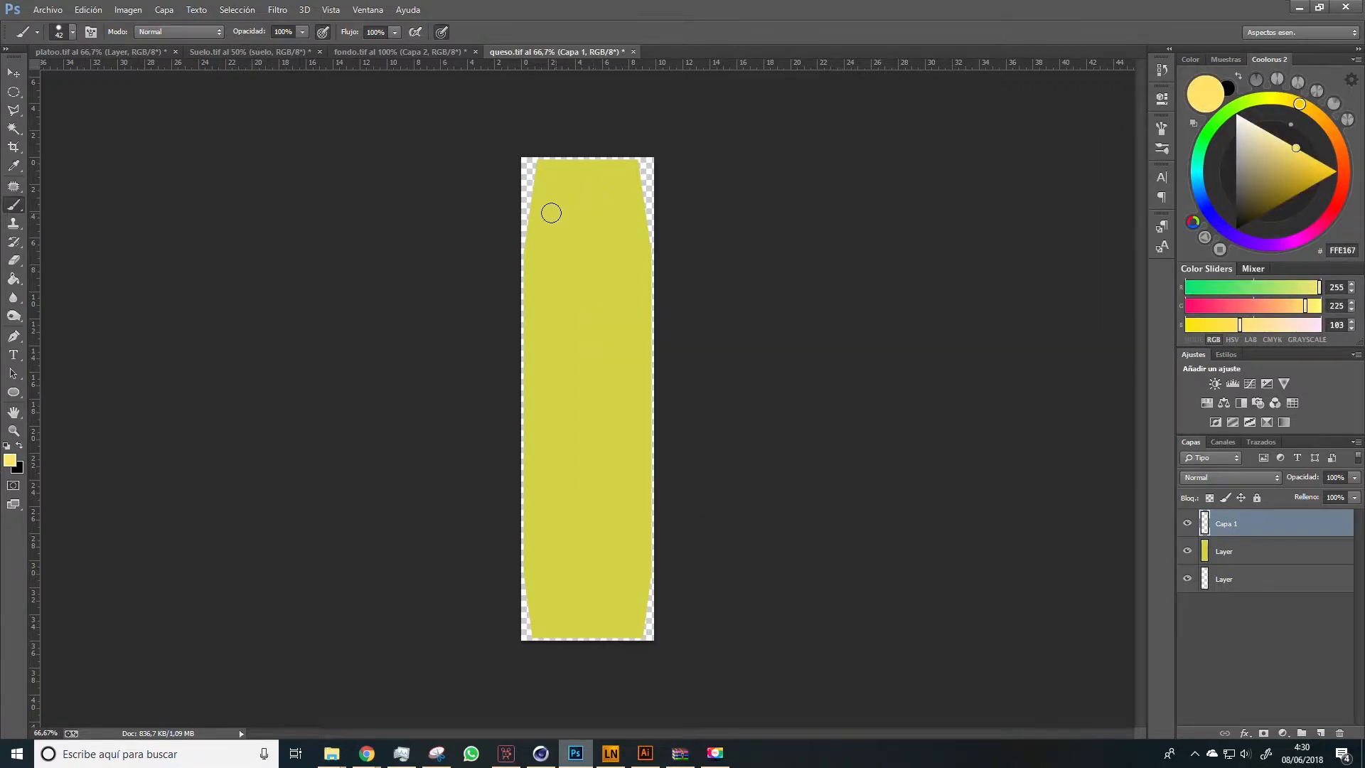
mouse_move(532, 200)
mouse_down()
mouse_move(577, 174)
mouse_move(595, 193)
mouse_move(623, 173)
mouse_move(633, 181)
mouse_move(627, 259)
mouse_move(645, 313)
mouse_up()
key(ctrl+z)
key(ctrl+z)
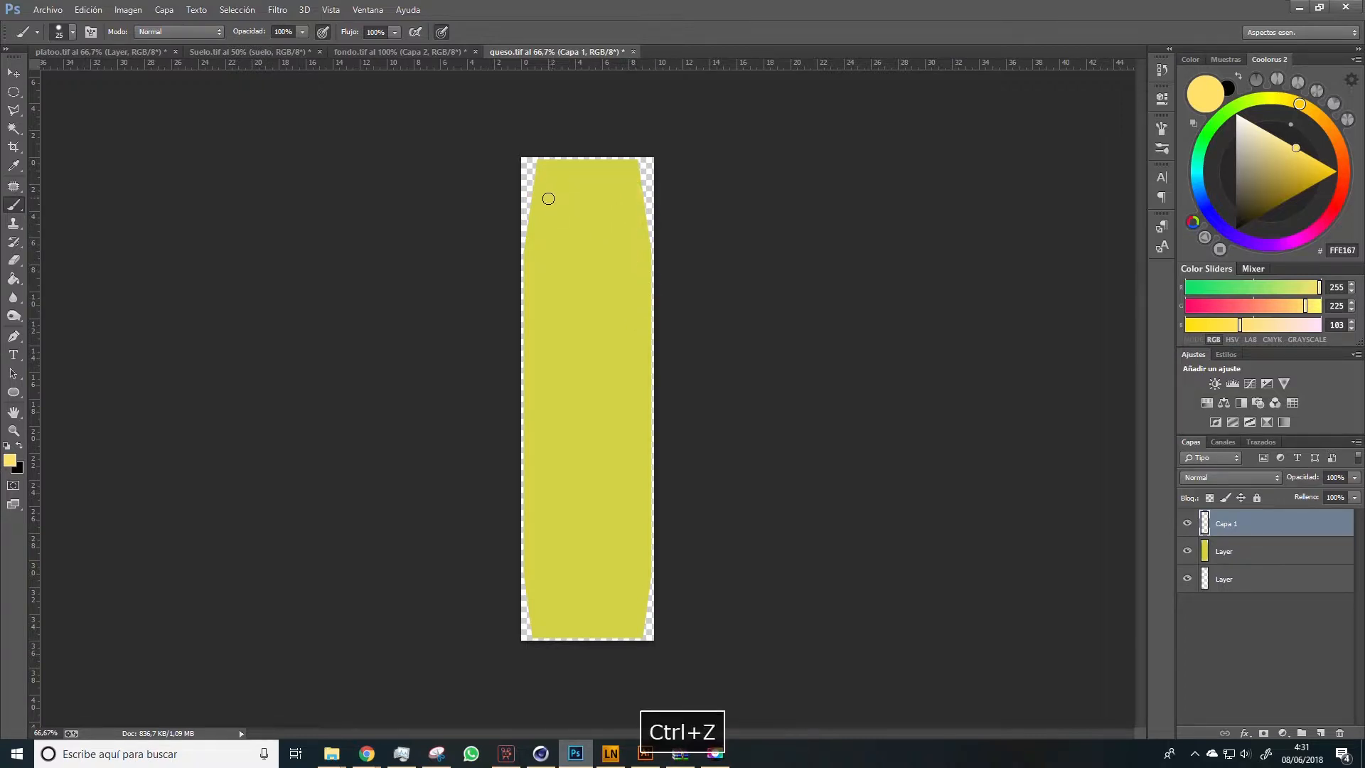
Paint a closed wavy outline just inside the cheese shape with a 25 px brush, and fill its interior with #FFE167
mouse_move(544, 182)
mouse_down()
mouse_move(591, 195)
mouse_move(625, 179)
mouse_move(624, 249)
mouse_move(648, 275)
mouse_move(629, 320)
mouse_move(642, 470)
mouse_move(623, 492)
mouse_move(646, 536)
mouse_move(630, 577)
mouse_move(646, 588)
mouse_move(580, 636)
mouse_move(565, 608)
mouse_move(531, 595)
mouse_move(551, 547)
mouse_move(527, 497)
mouse_move(548, 467)
mouse_move(529, 327)
mouse_move(543, 292)
mouse_move(533, 243)
mouse_move(536, 193)
mouse_up()
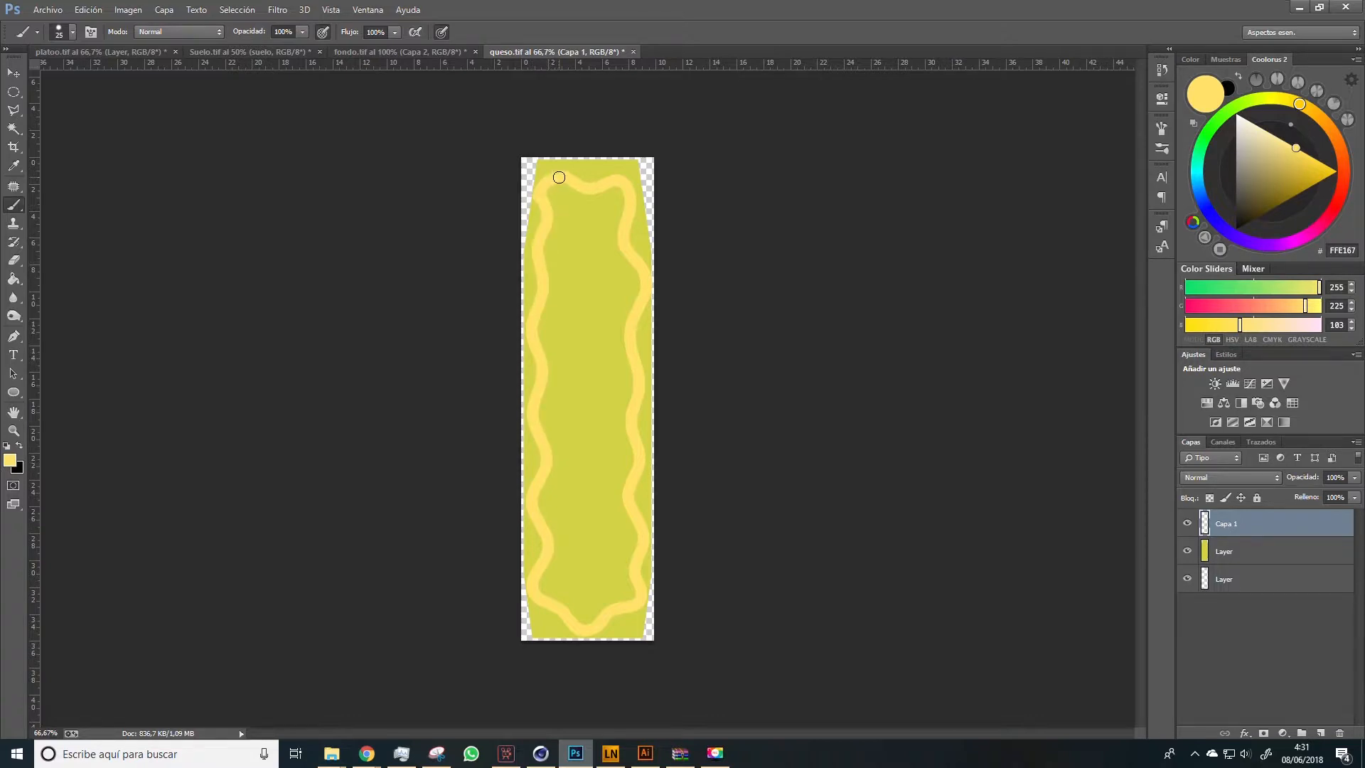
key(g)
click(597, 381)
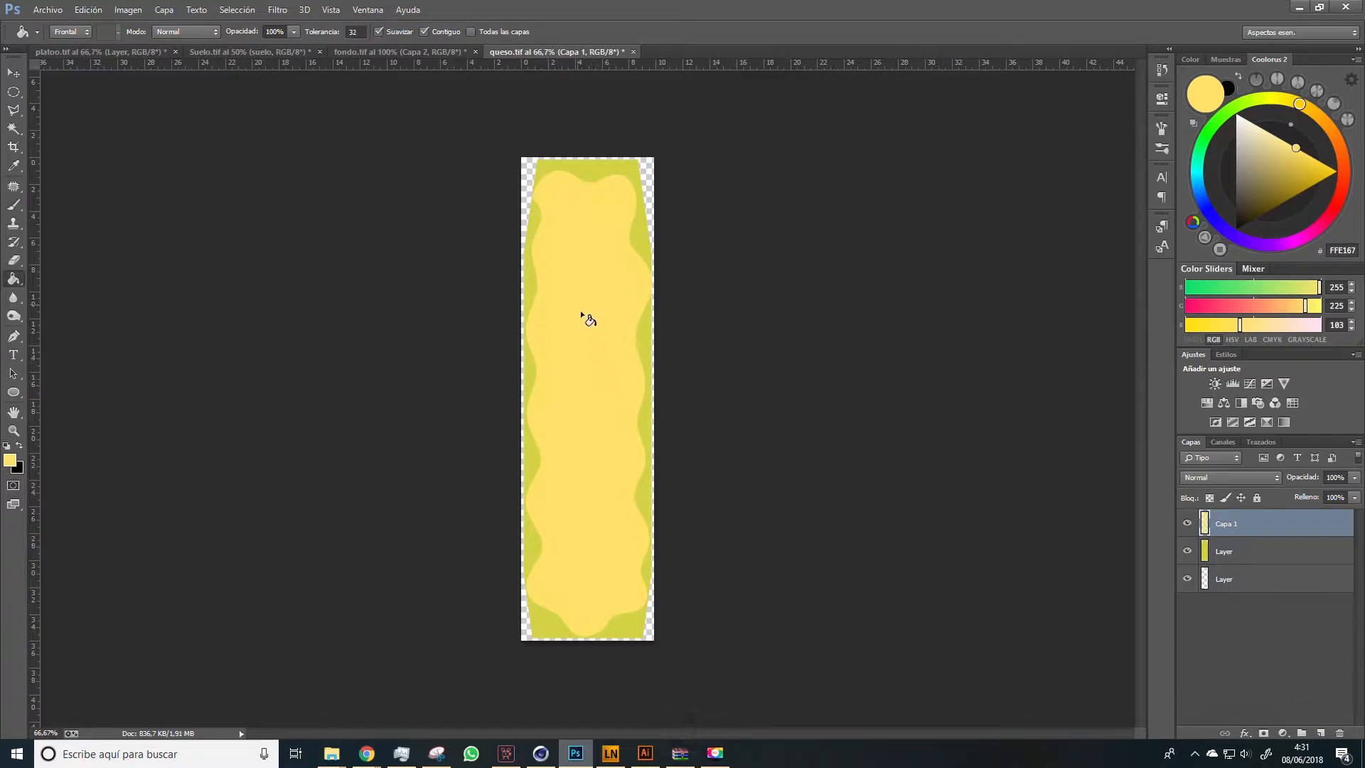
With the yellow-green layer hidden, add a new layer above the cheese and set the foreground color to green #75AE3B
key(b)
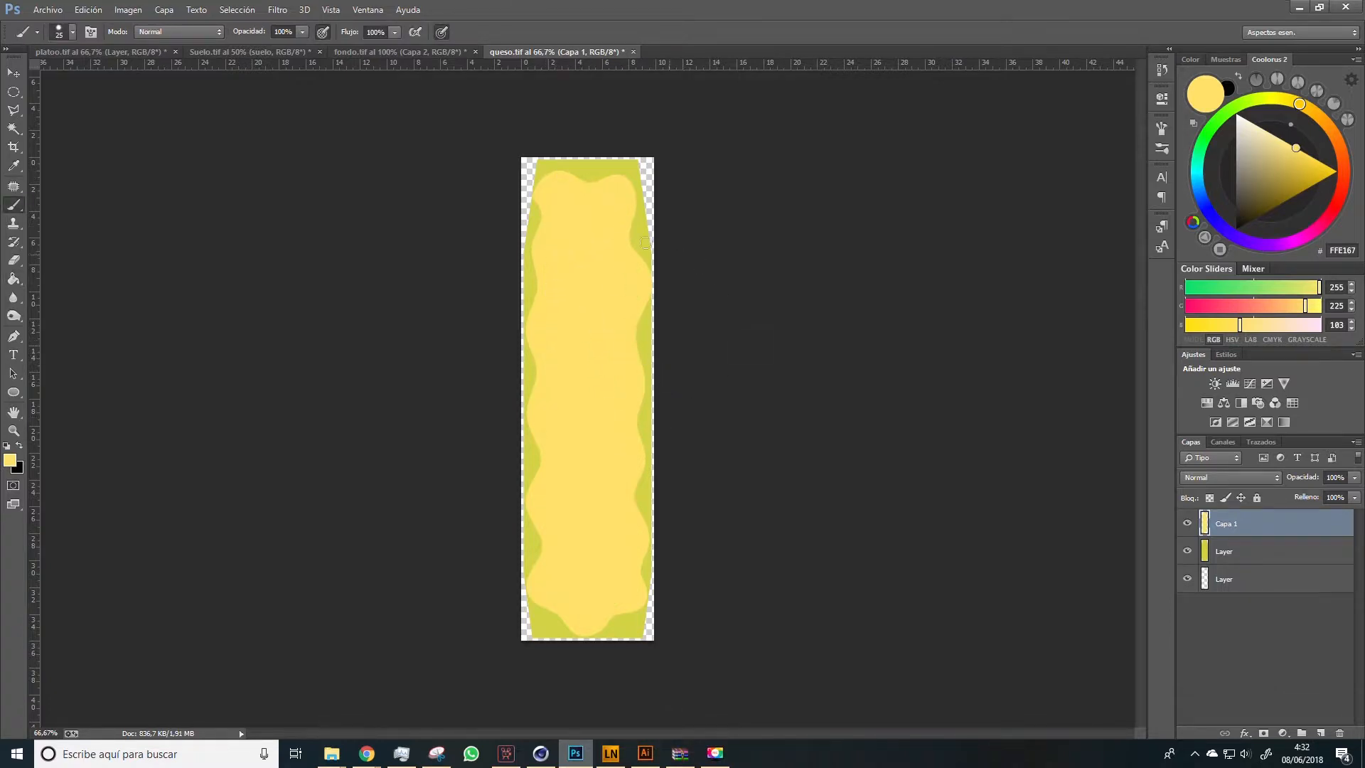
click(1187, 552)
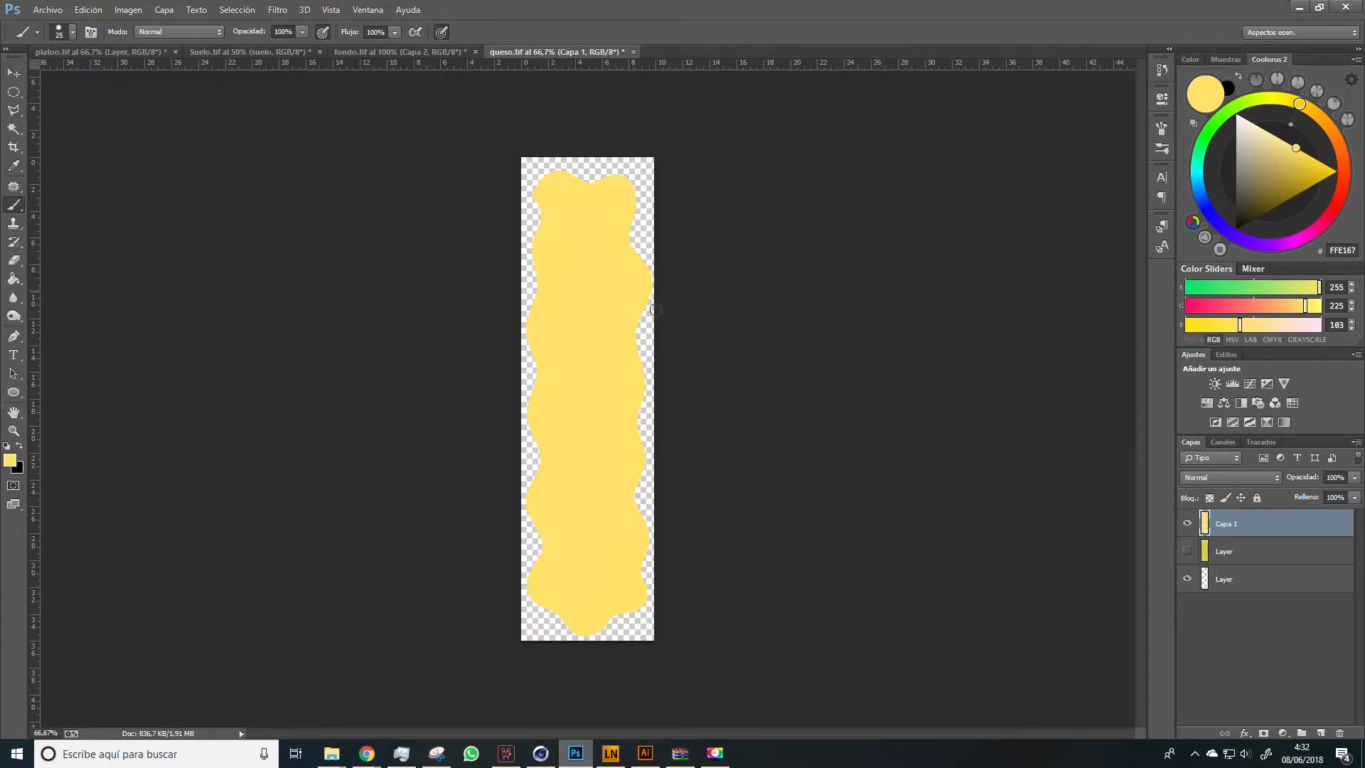
click(1320, 732)
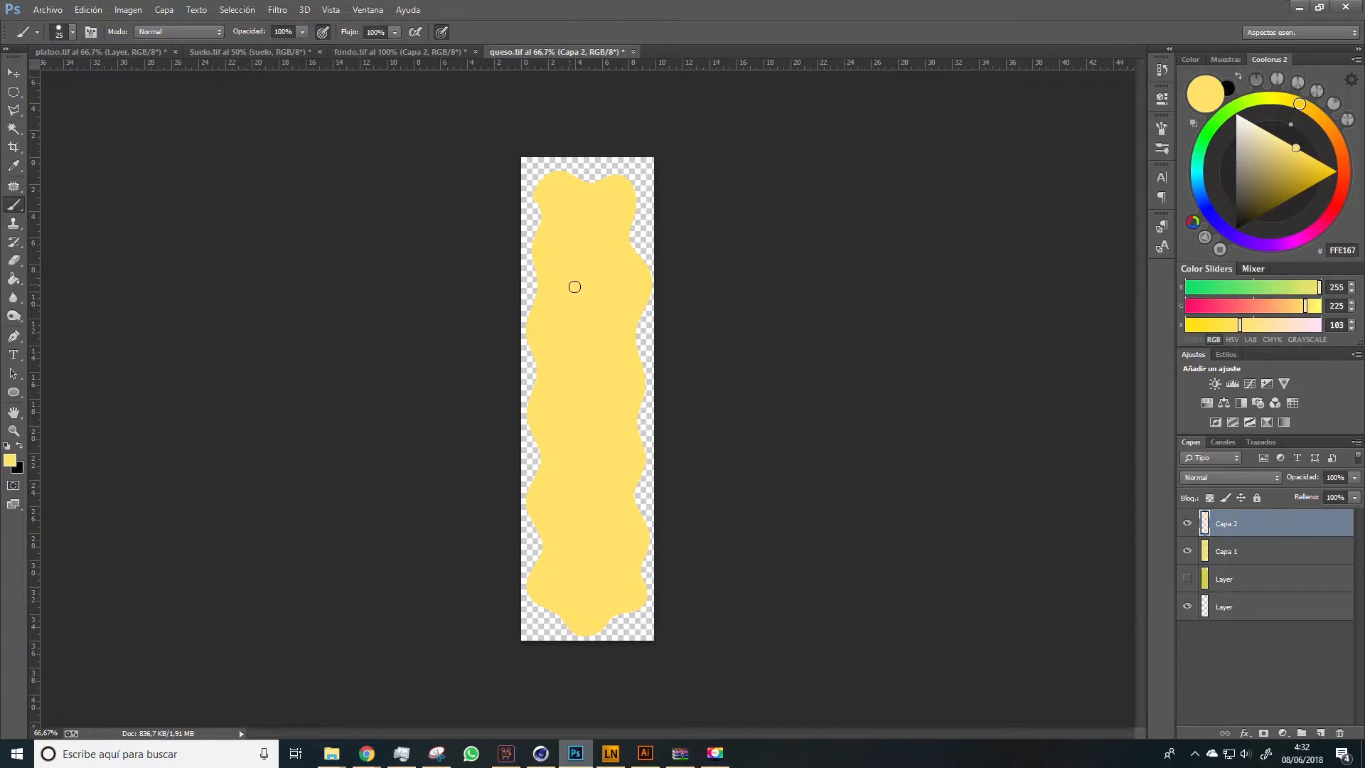
click(1233, 109)
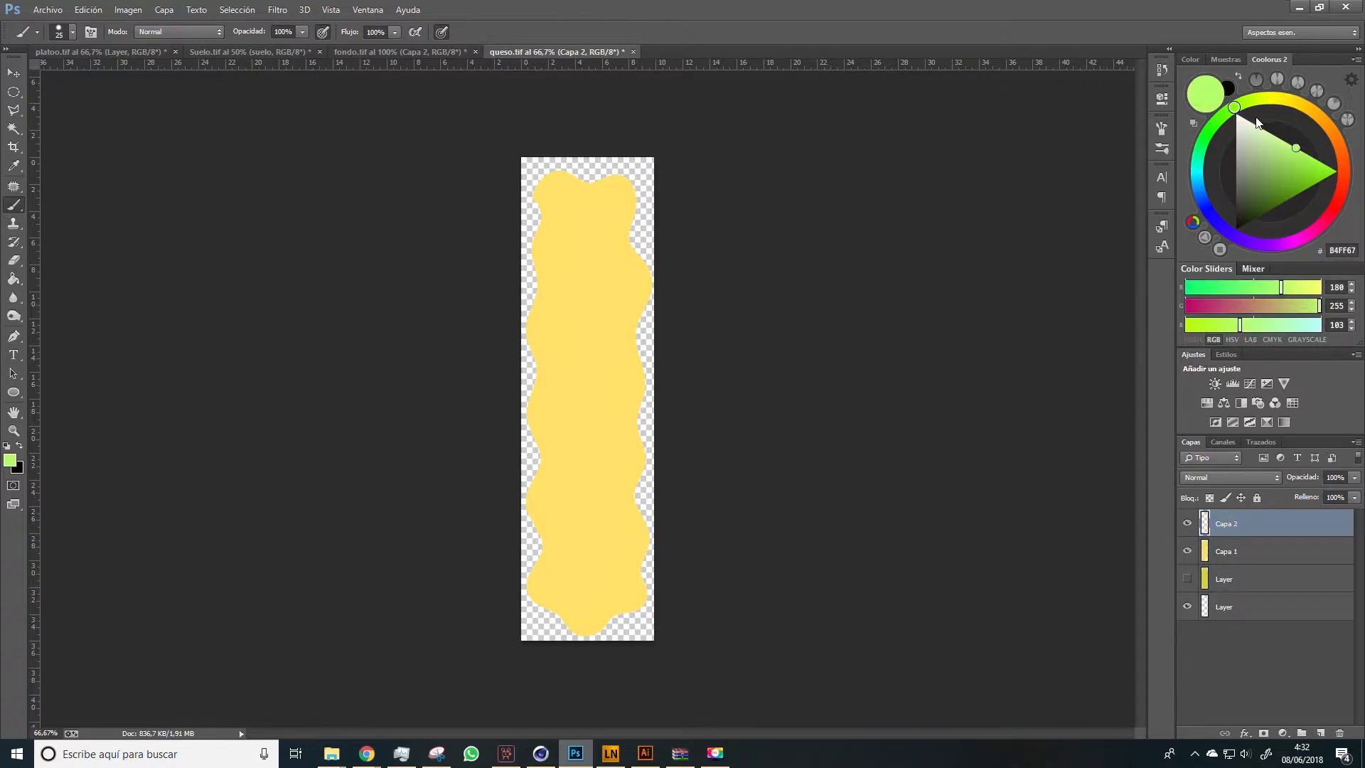
click(1282, 175)
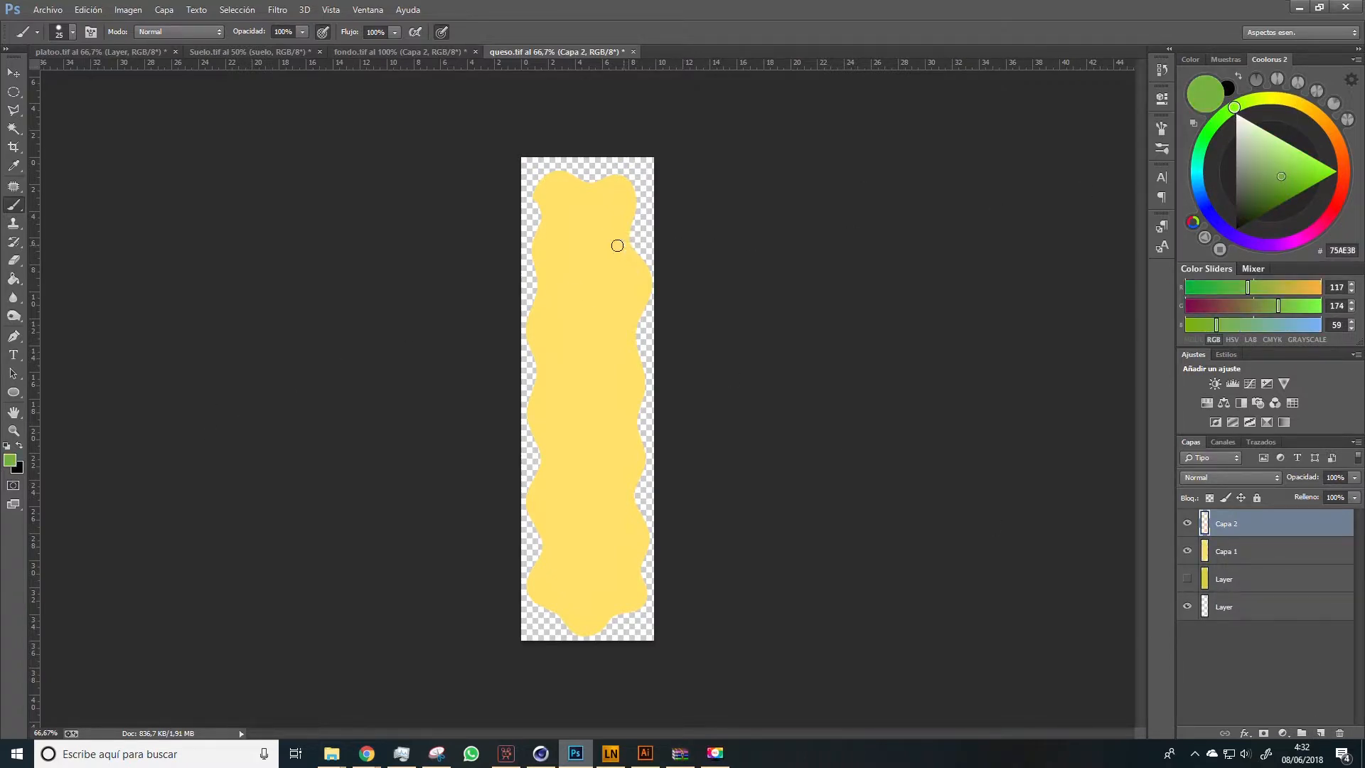
Scatter short green flecks and orange #FFAE4F flecks along the whole cheese strip with a 10 px brush
key(bracketleft)
drag(618, 273, 612, 277)
key(ctrl+alt+z)
key(ctrl+alt+z)
key(ctrl+alt+z)
key(ctrl+alt+z)
drag(604, 210, 609, 216)
drag(563, 225, 560, 231)
drag(612, 270, 612, 274)
drag(563, 289, 561, 295)
drag(555, 531, 558, 533)
drag(608, 562, 613, 561)
drag(566, 585, 567, 587)
drag(594, 608, 596, 613)
mouse_move(1297, 104)
mouse_down()
mouse_move(1330, 129)
mouse_move(1312, 142)
mouse_up()
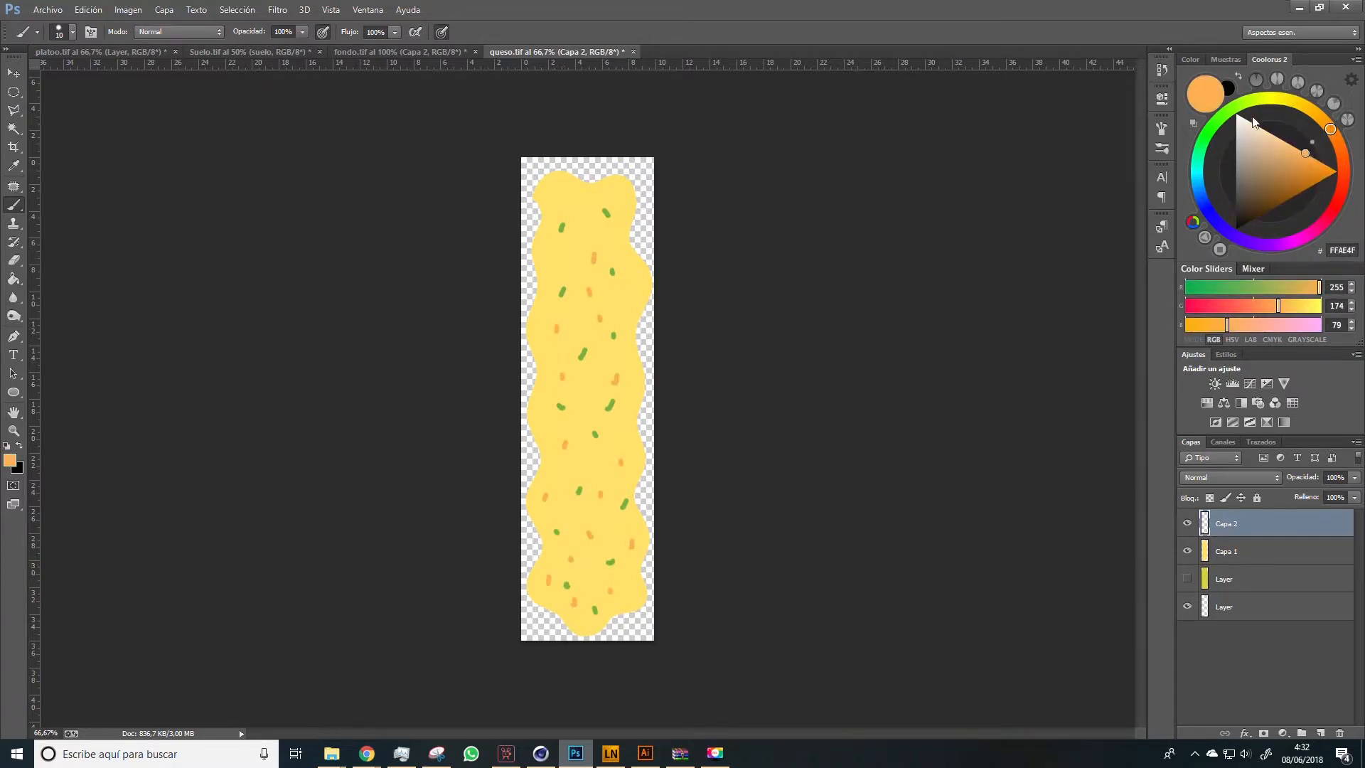
Lock the transparent pixels of the Capa 1 cheese layer and set the foreground color to darker yellow #E0C34D
click(1228, 553)
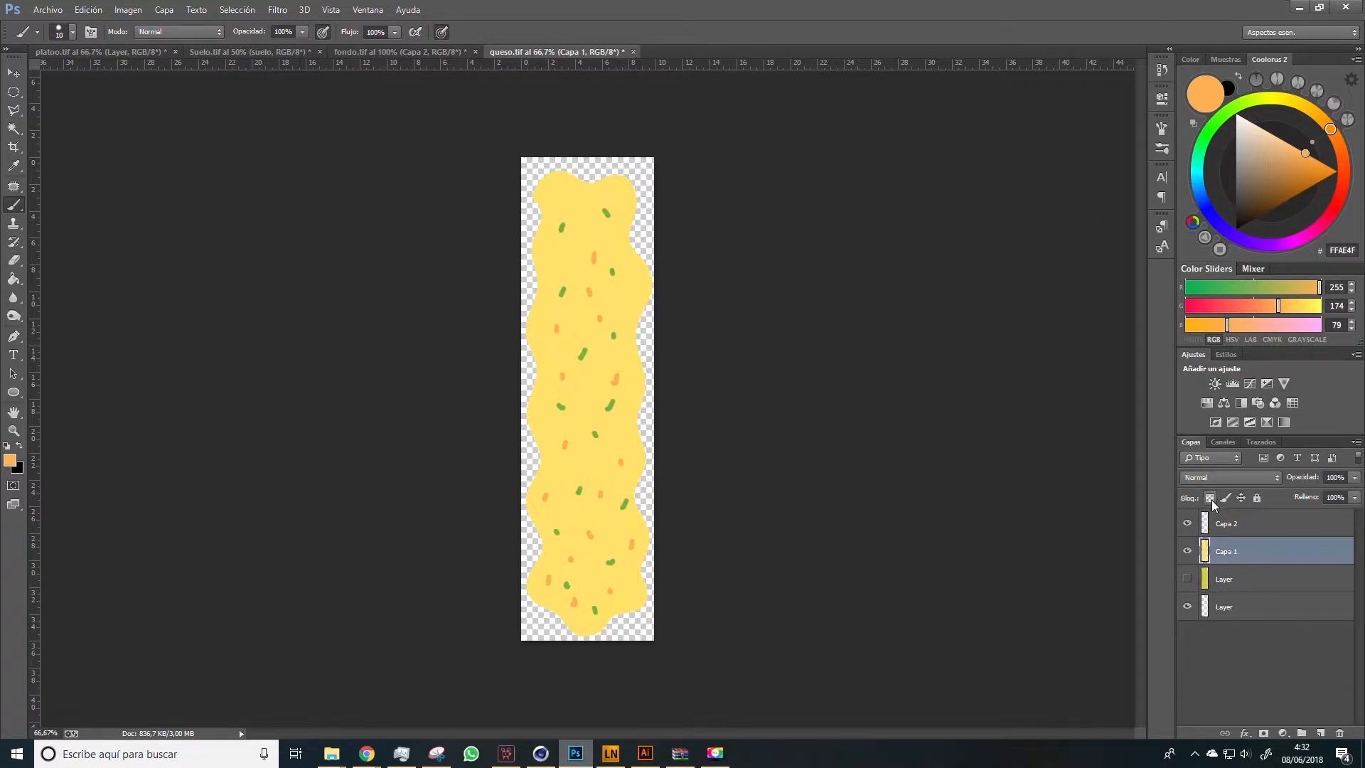
alt+click(558, 410)
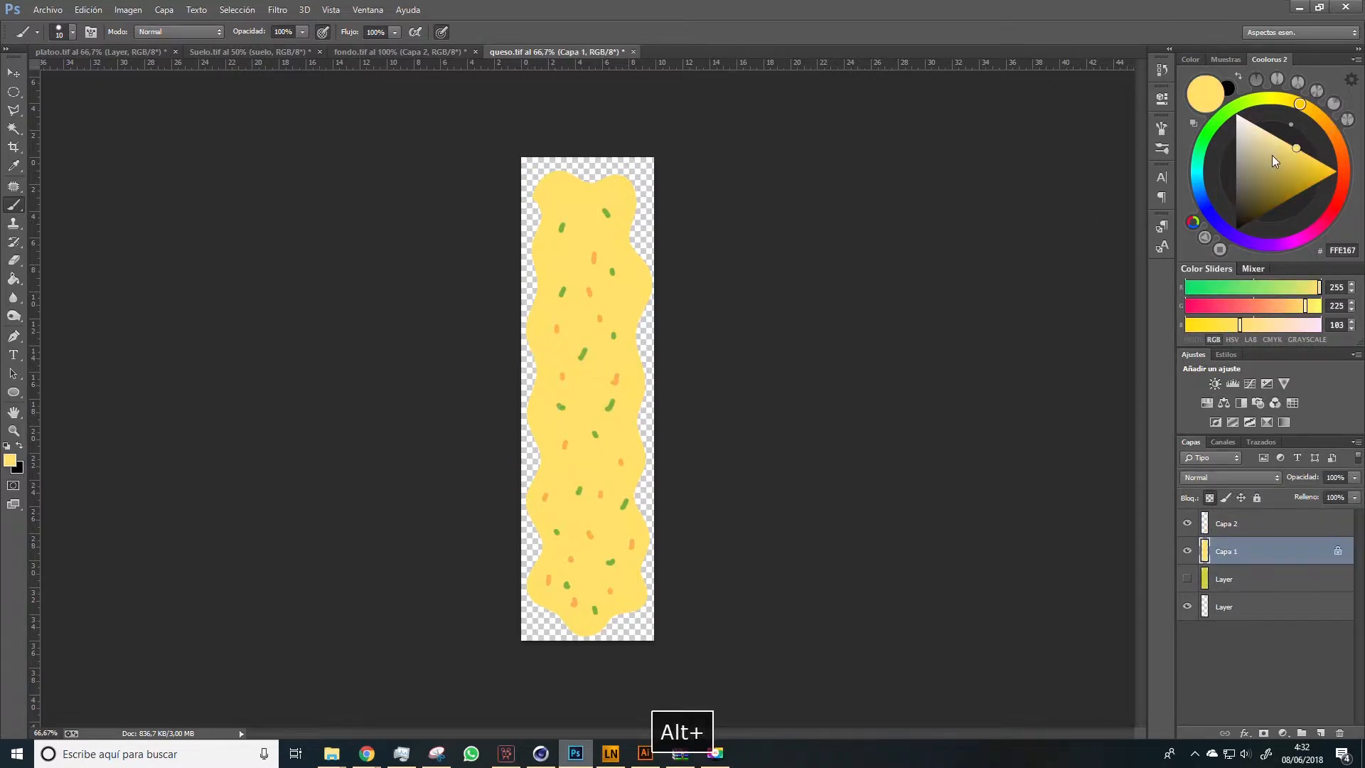
click(1294, 161)
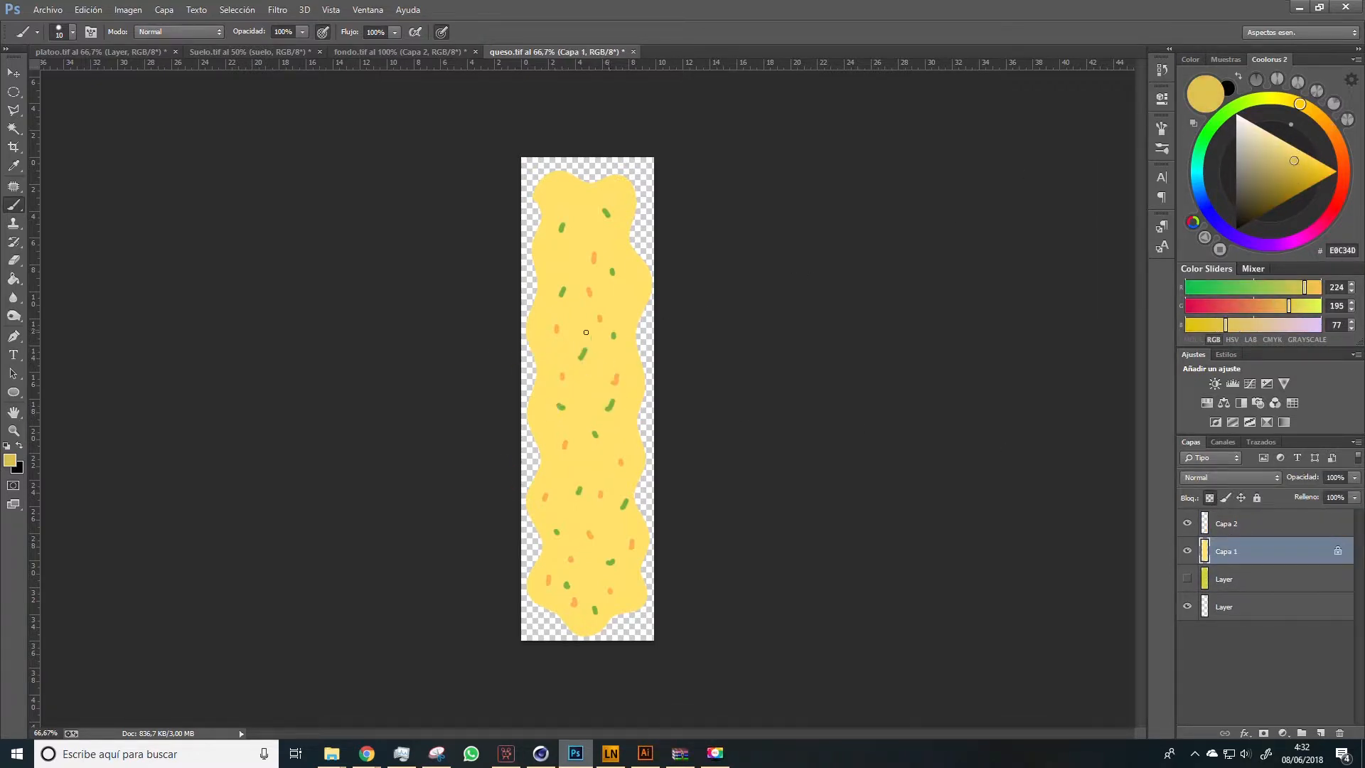
Shade the cheese's wavy edges with a 60 px brush and blend the shading inward with the Mixer Brush
key(b)
key(bracketright)
drag(534, 365, 530, 312)
key(ctrl+z)
mouse_move(527, 363)
mouse_down()
mouse_move(557, 174)
mouse_move(653, 444)
mouse_move(531, 498)
mouse_move(535, 373)
mouse_up()
right_click(13, 205)
click(71, 250)
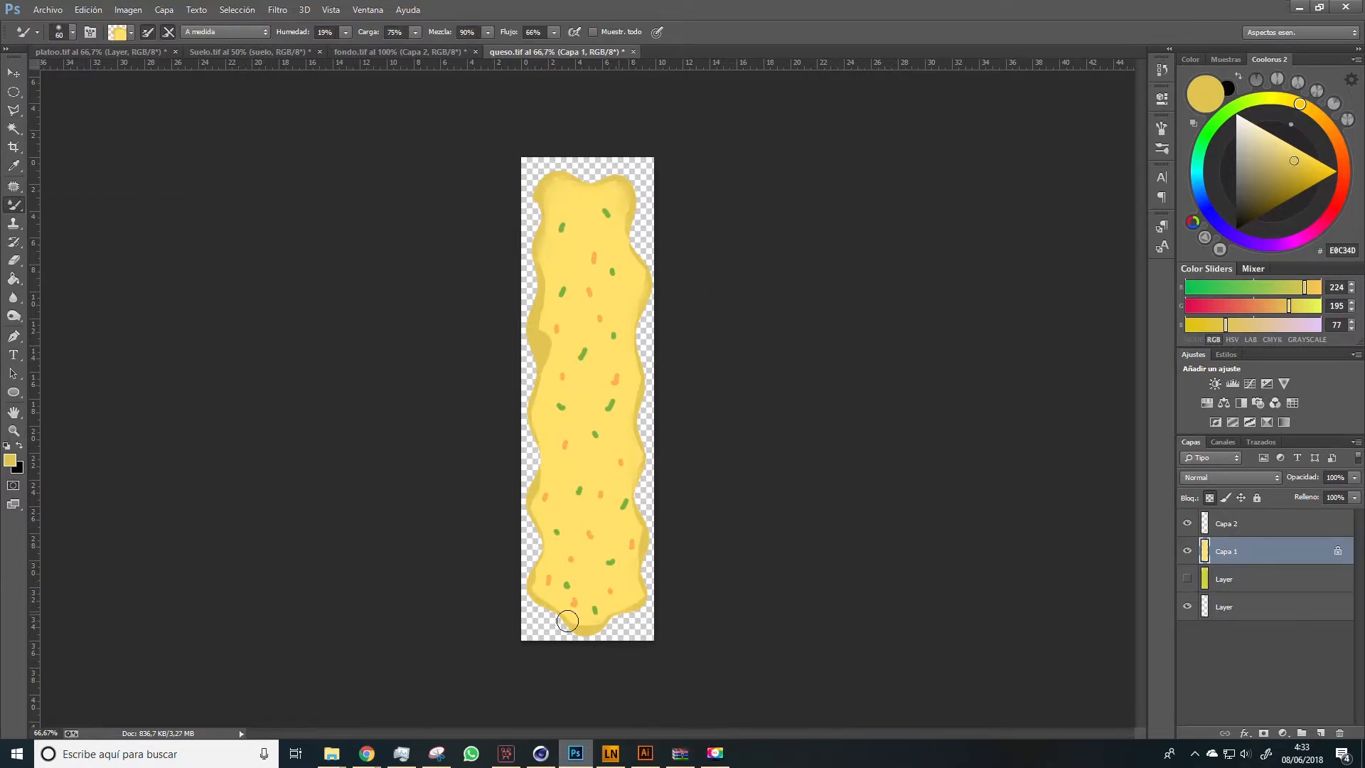
Paint a #FFE786 highlight down the middle of the cheese with the regular Brush and soften it with the Mixer Brush
right_click(13, 204)
click(71, 207)
click(1285, 141)
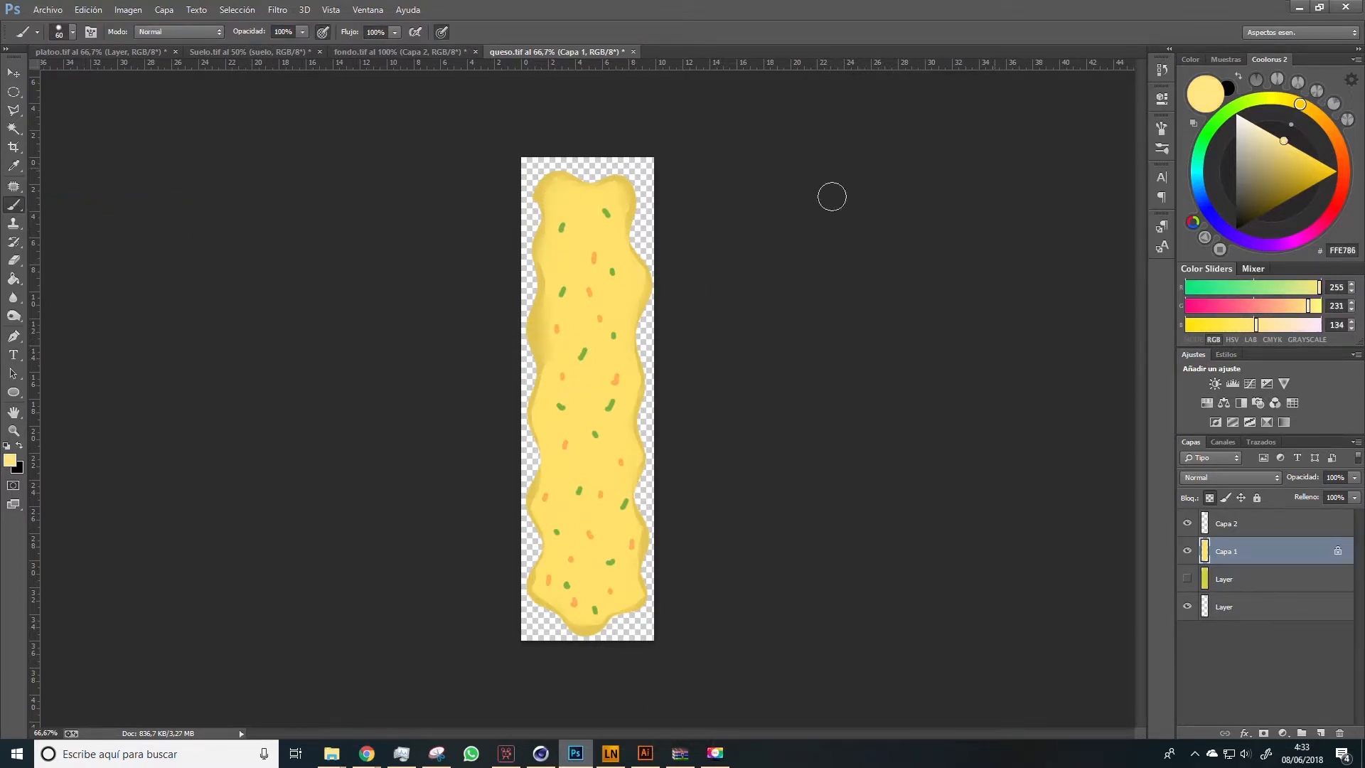
mouse_move(580, 213)
mouse_down()
mouse_move(596, 590)
mouse_move(571, 496)
mouse_move(592, 385)
mouse_move(581, 327)
mouse_up()
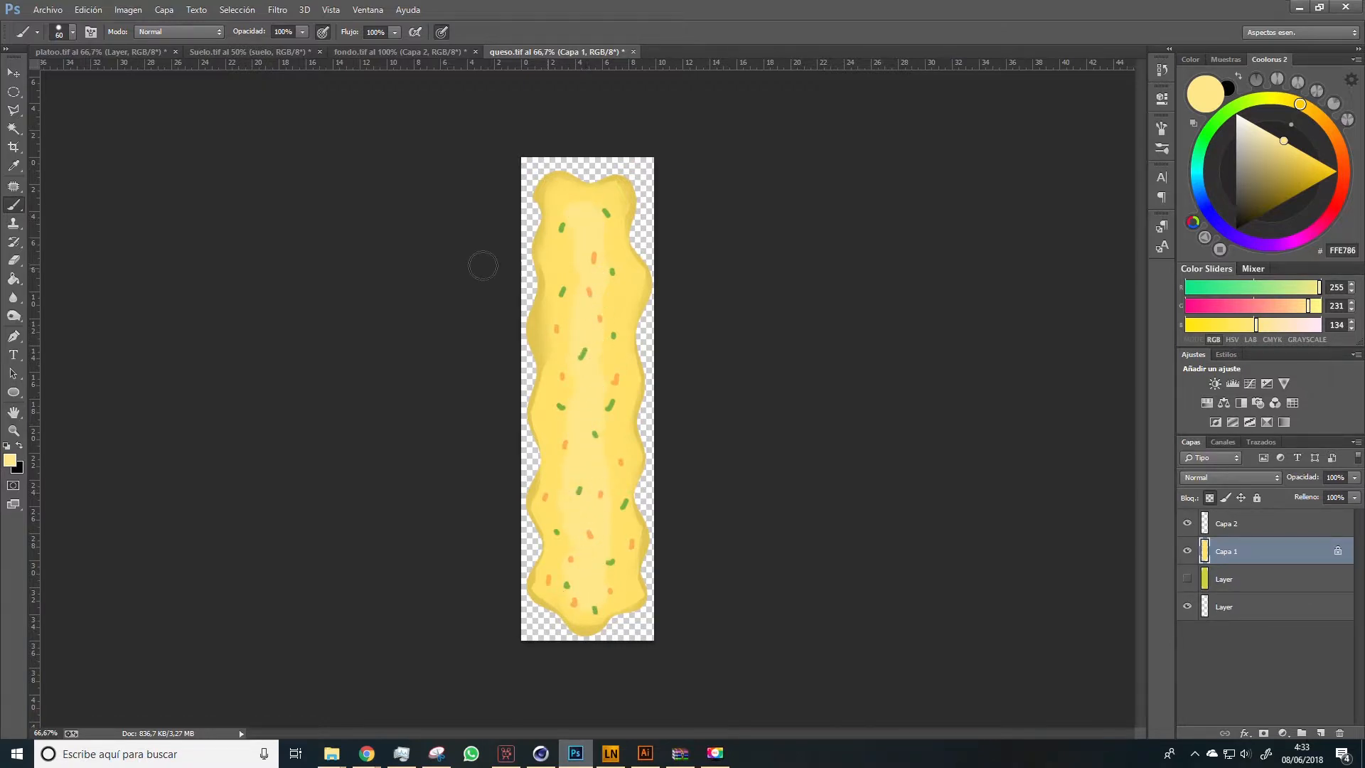
right_click(17, 205)
click(58, 248)
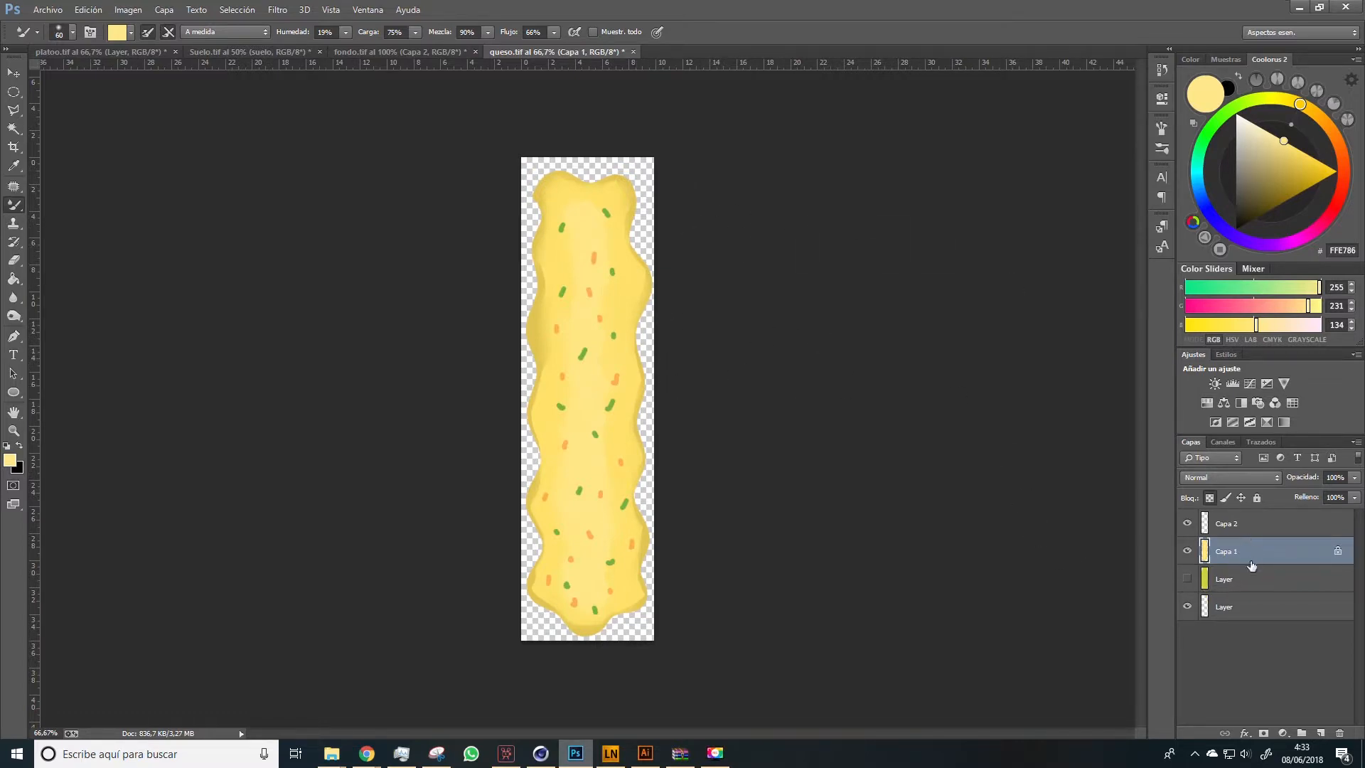
Delete the hidden yellow-green layer and merge the flecks layer Capa 2 with the cheese layer Capa 1
click(1242, 584)
key(Delete)
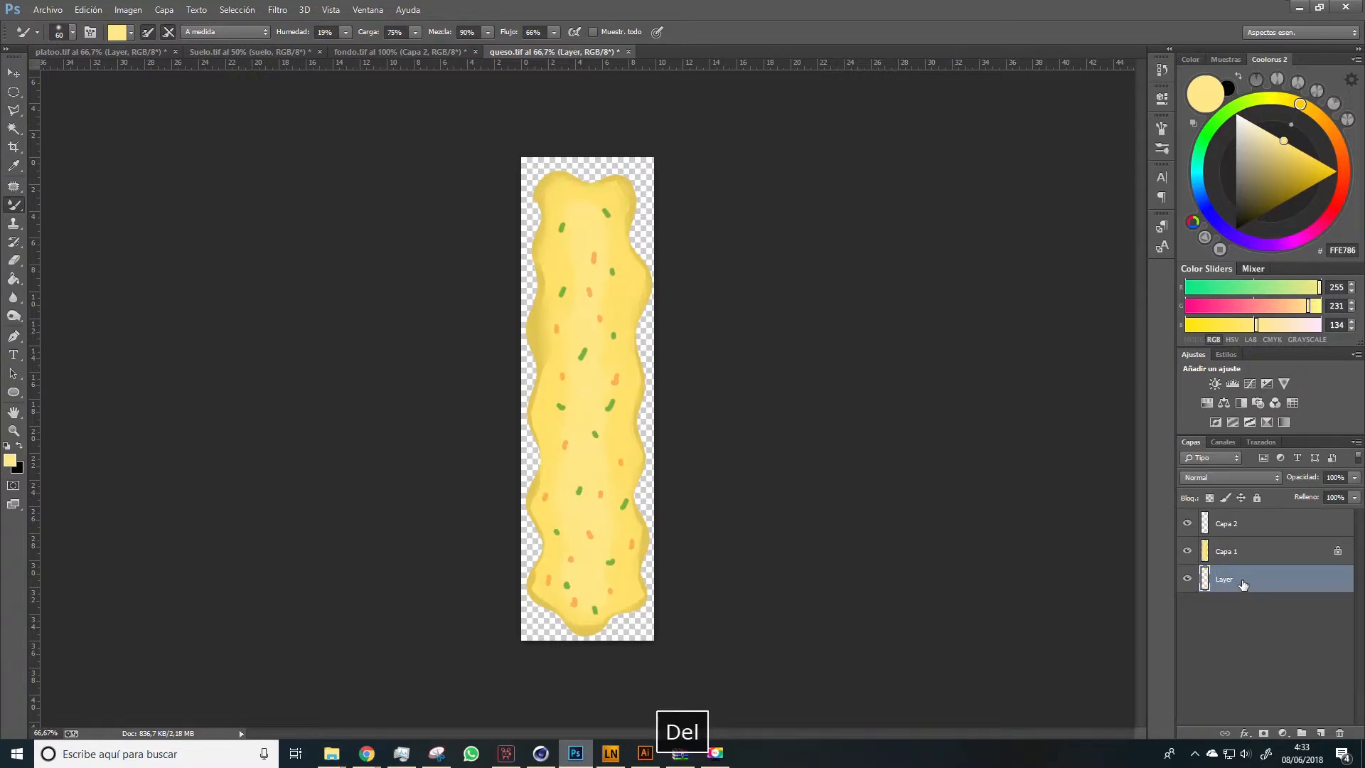
click(1186, 523)
click(1187, 523)
click(1226, 529)
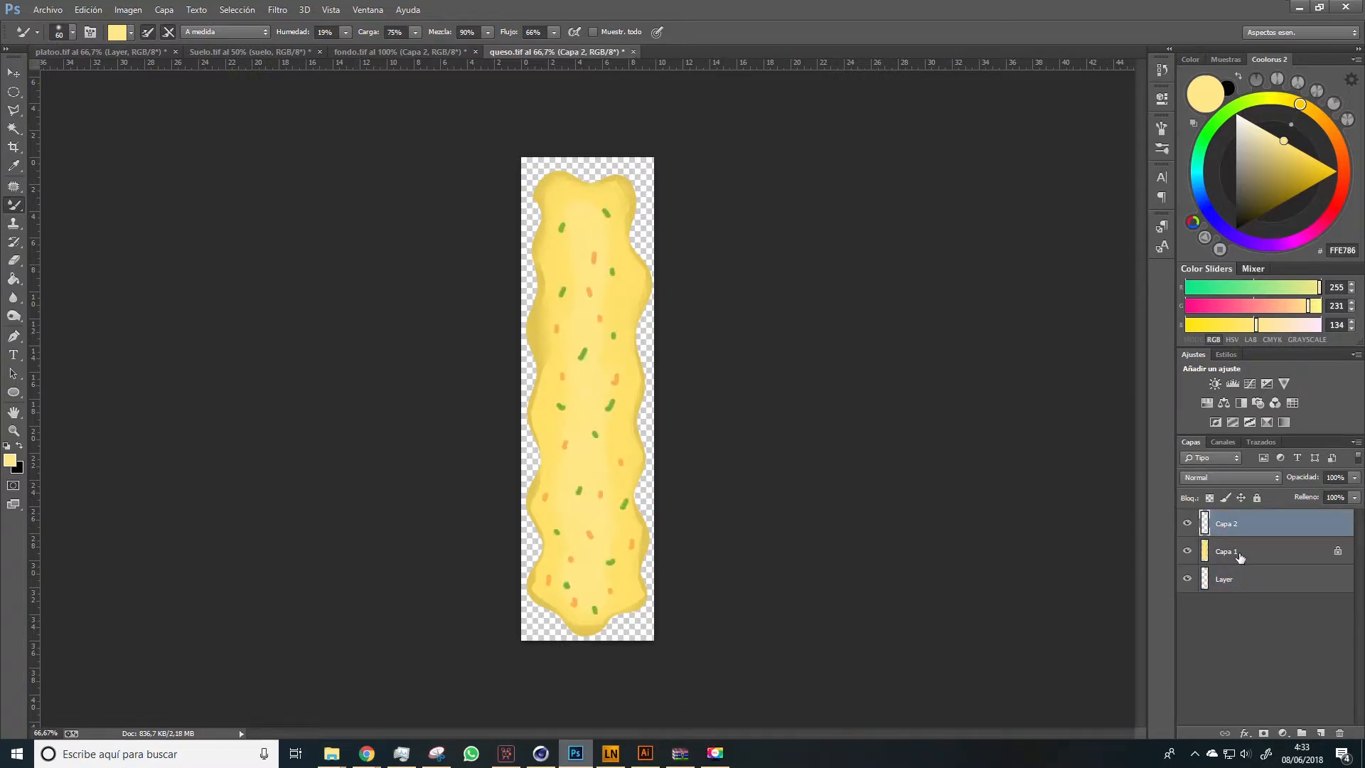
shift+click(1240, 556)
right_click(1238, 555)
click(1077, 518)
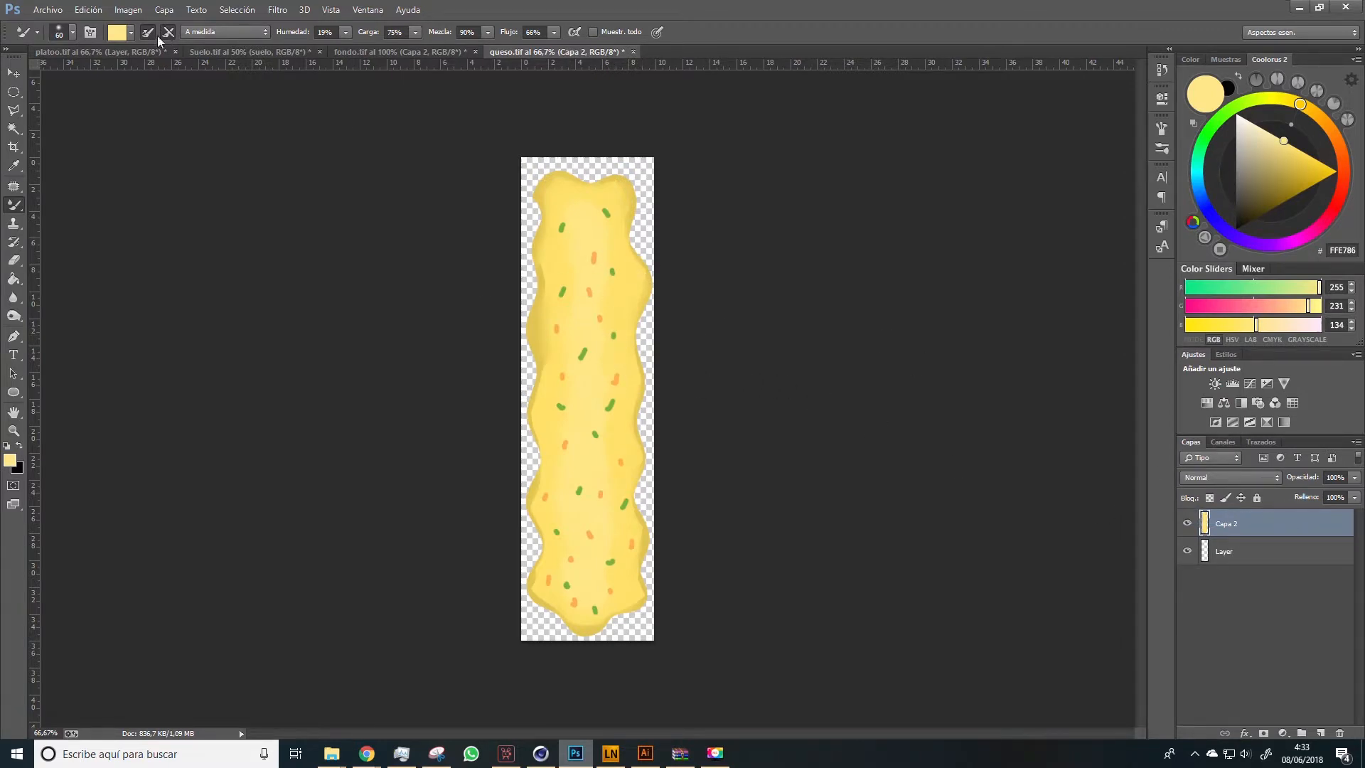
Fill the layer beneath the cheese with light yellow #FFE786 using the Paint Bucket
click(1215, 550)
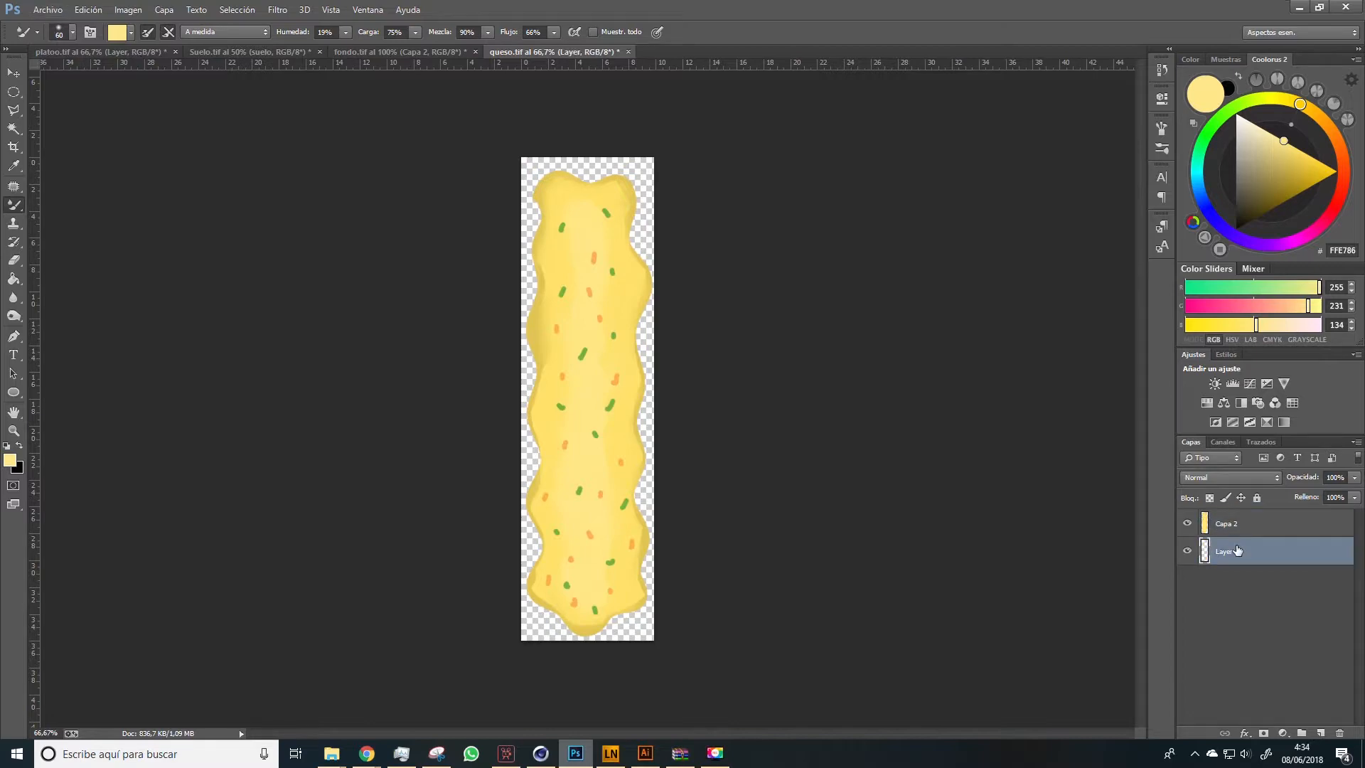
key(g)
click(634, 197)
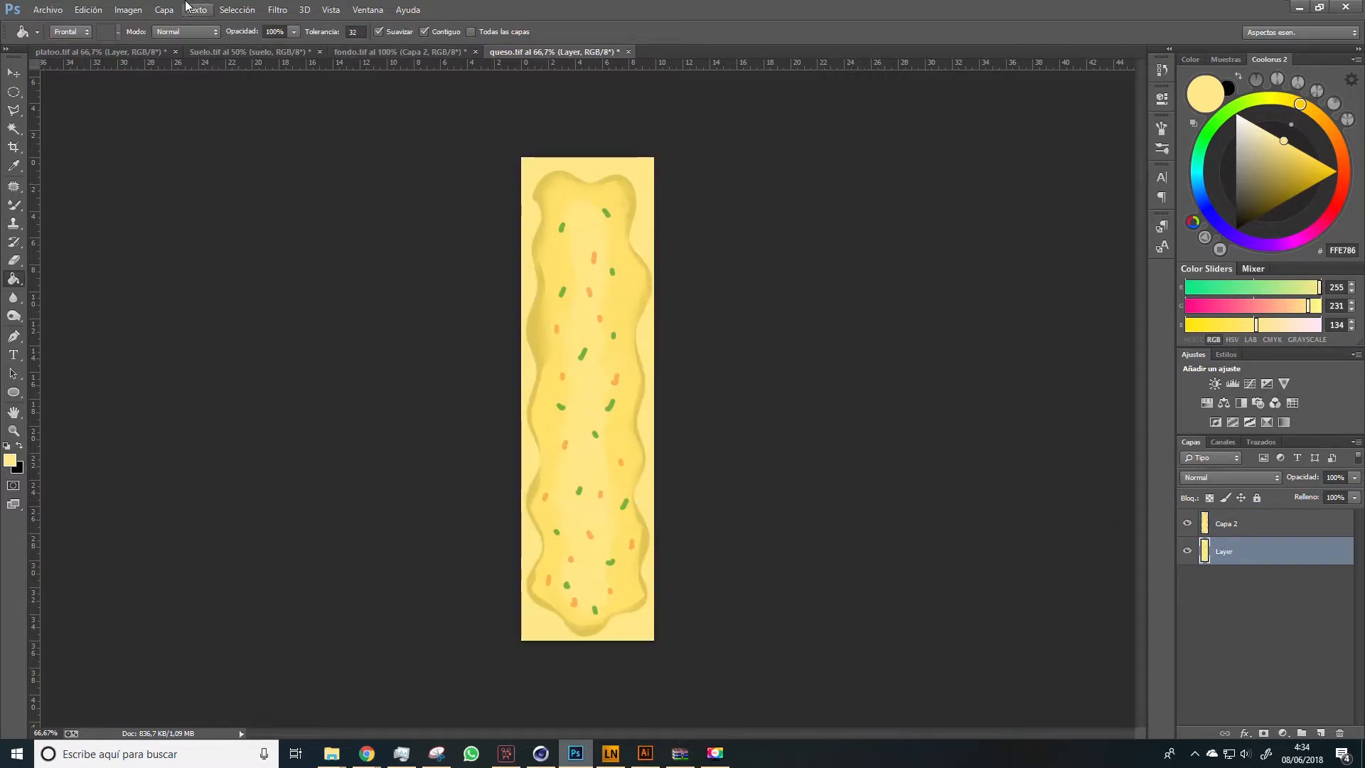
Save the cheese texture as a PNG inside the FREEPICK project folders, with smallest/slow compression and no interlacing
click(48, 9)
click(64, 180)
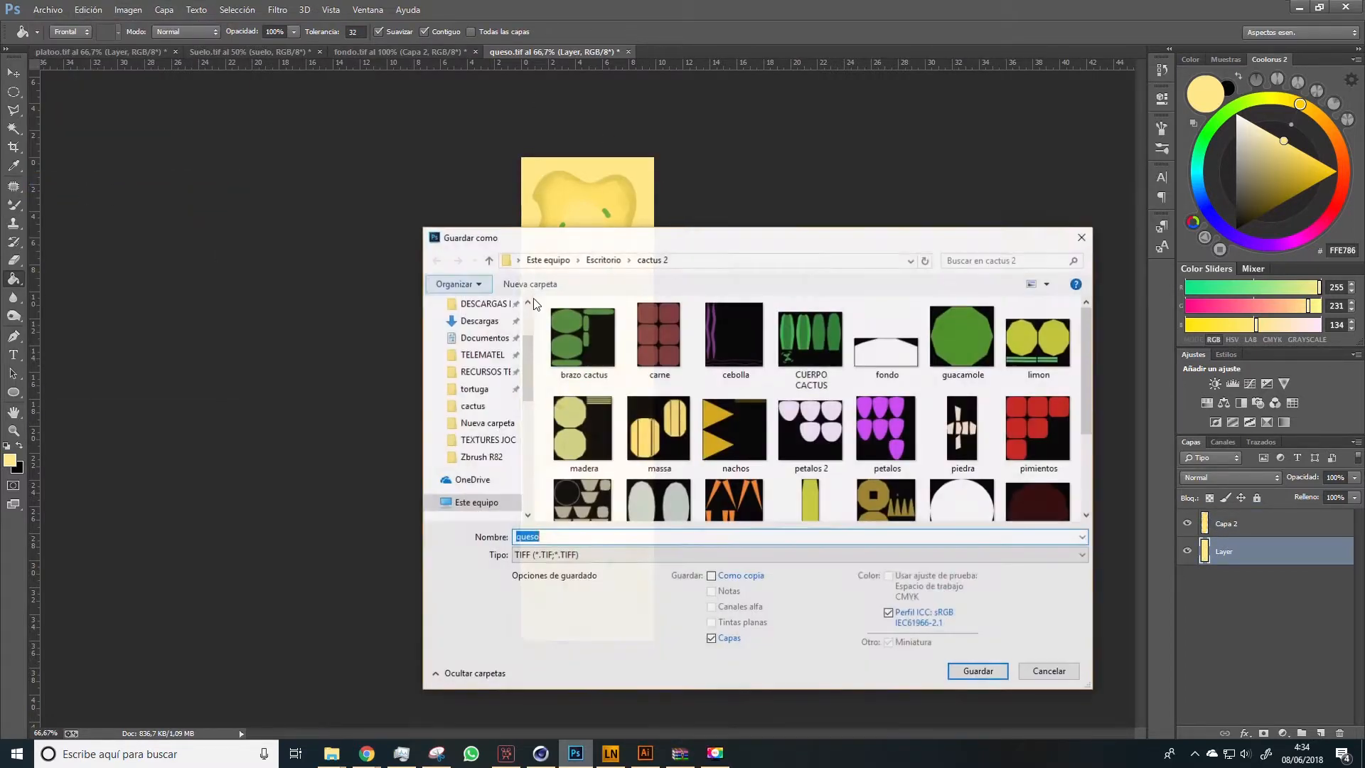
scroll(492, 337, up, 3)
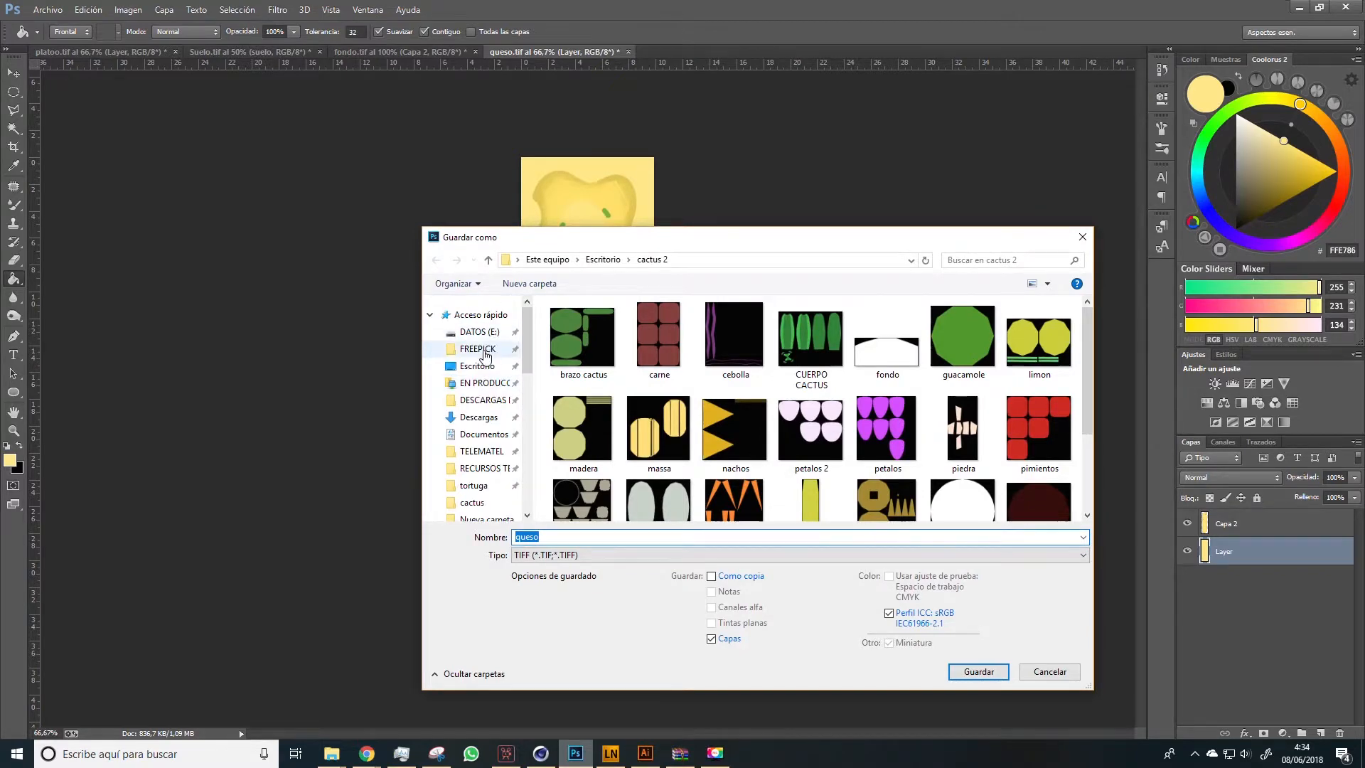
click(478, 349)
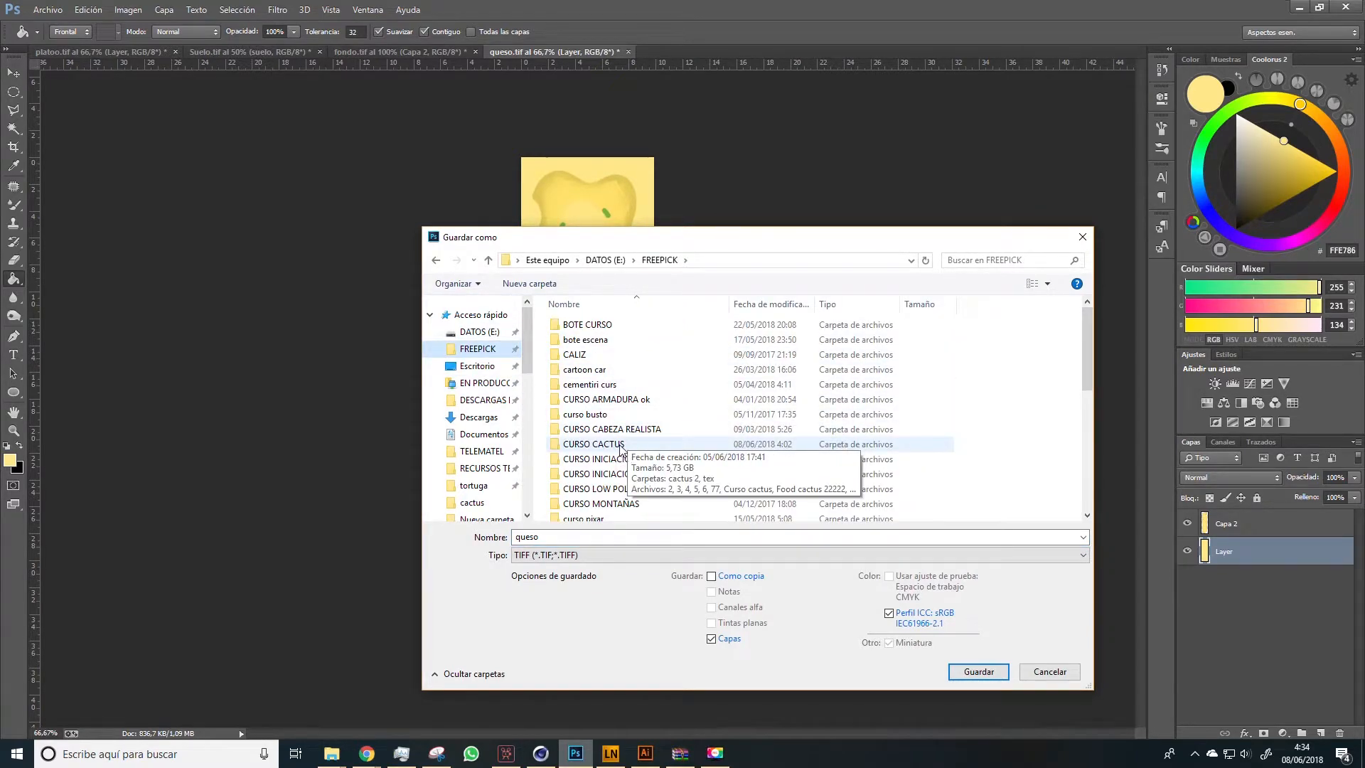
click(978, 671)
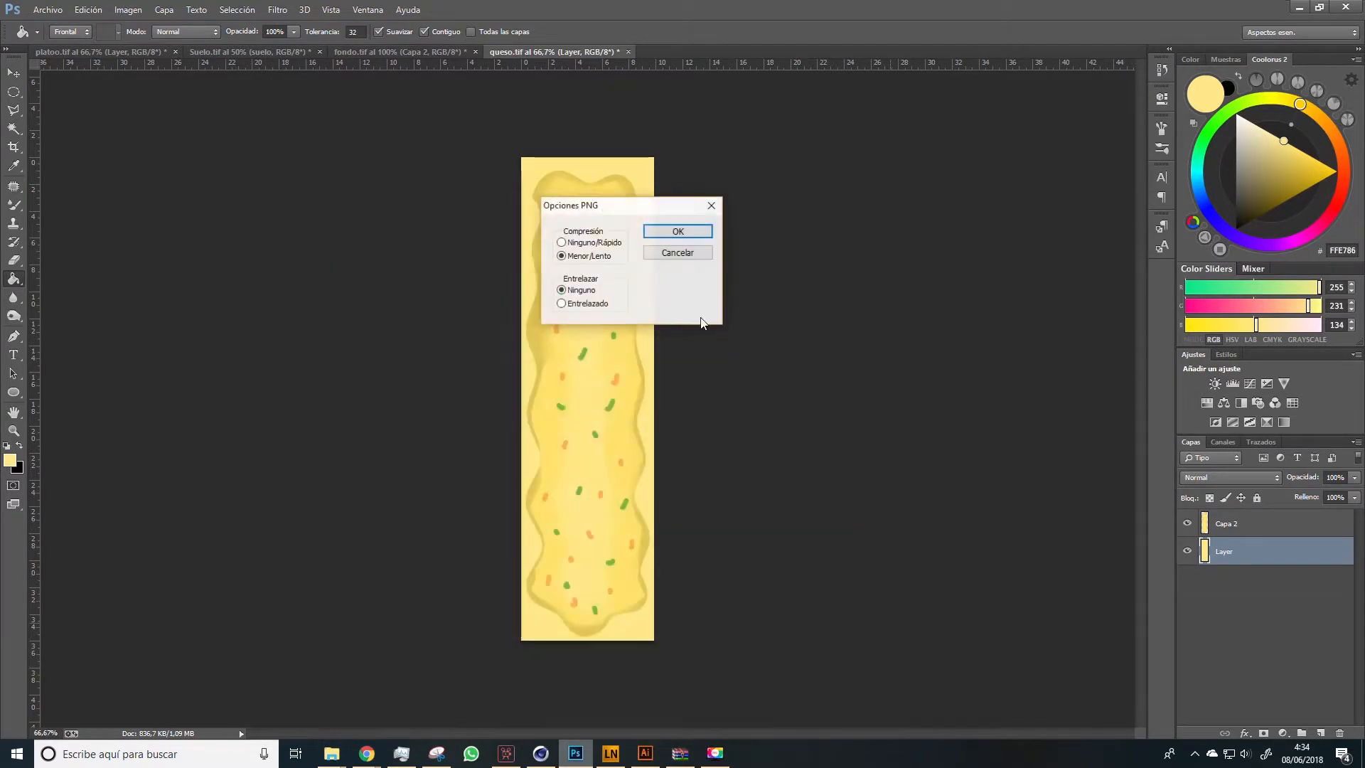
click(688, 231)
Hide the yellow background layer and apply a white #FFFFFF color overlay to the cheese layer
click(1186, 551)
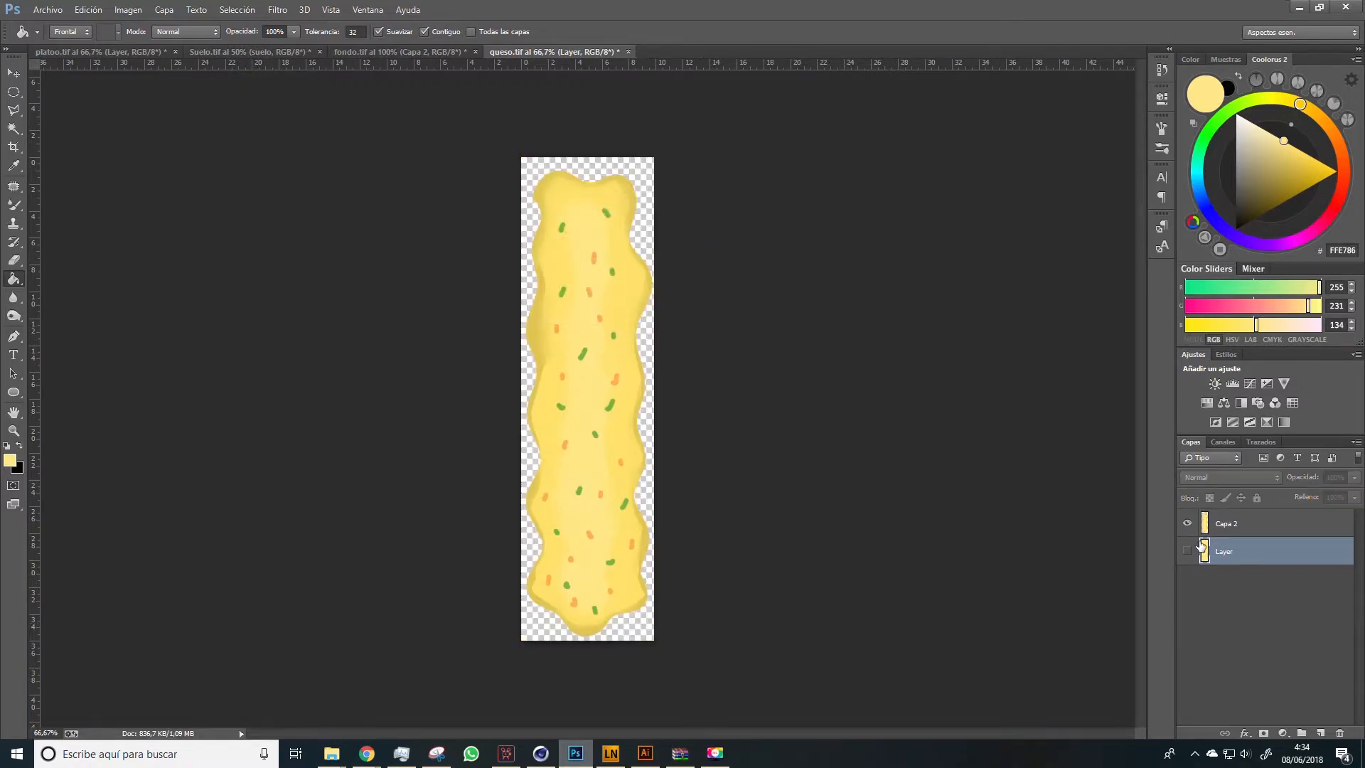
click(1256, 525)
double_click(1342, 528)
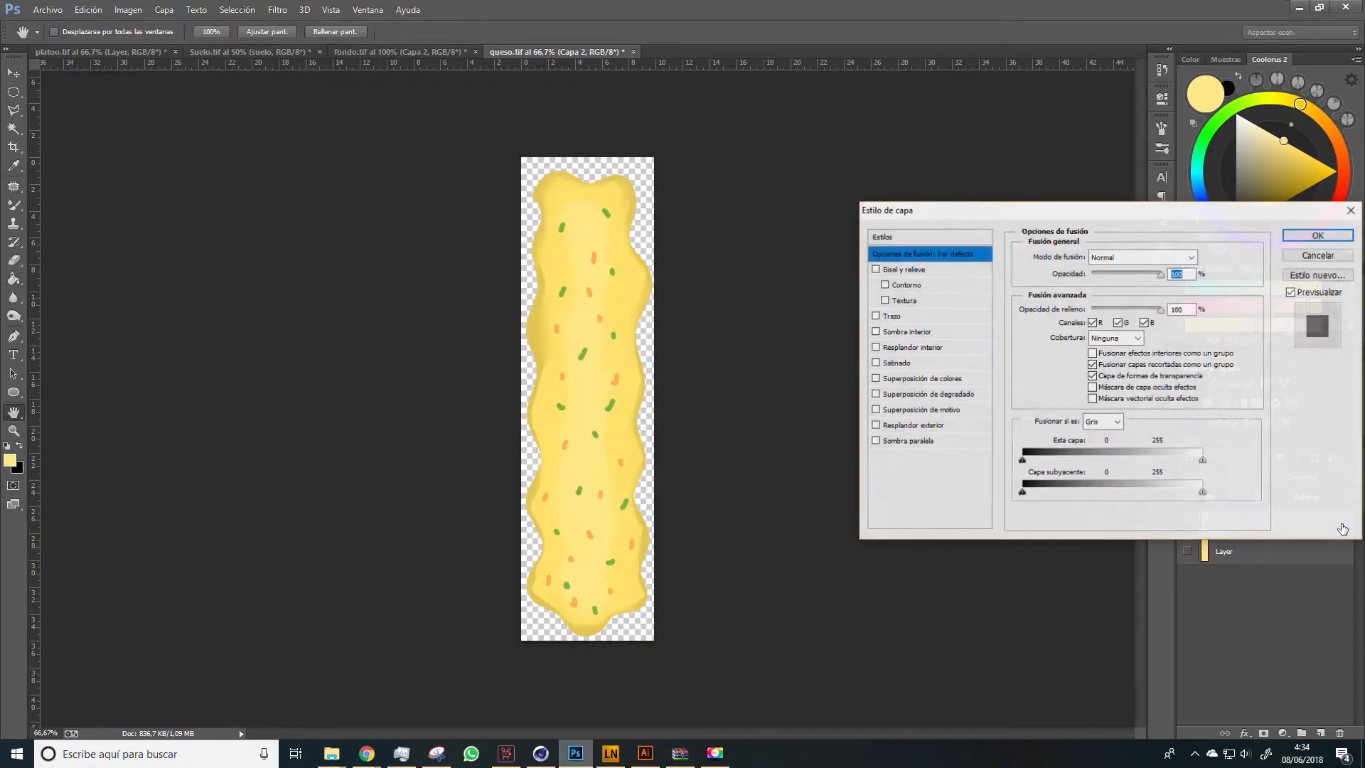
click(906, 381)
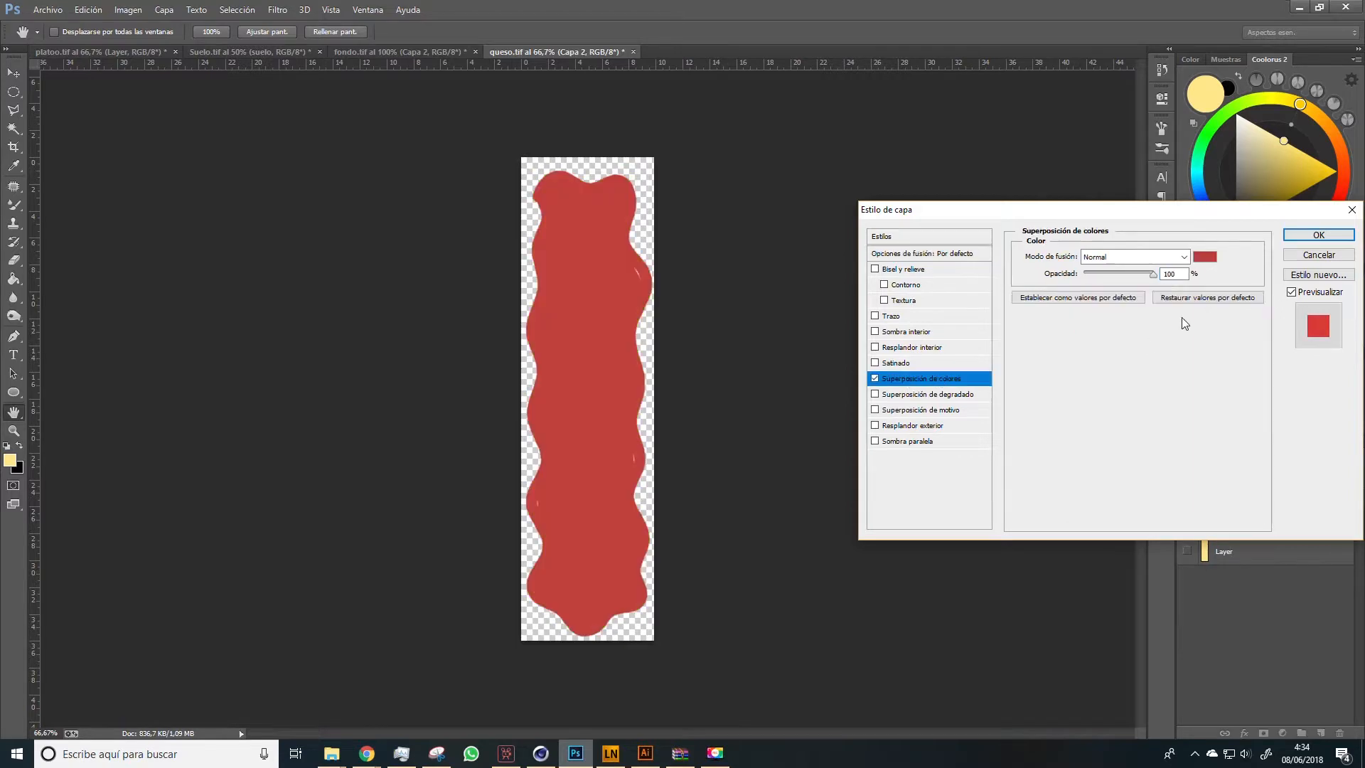
click(1204, 257)
click(882, 215)
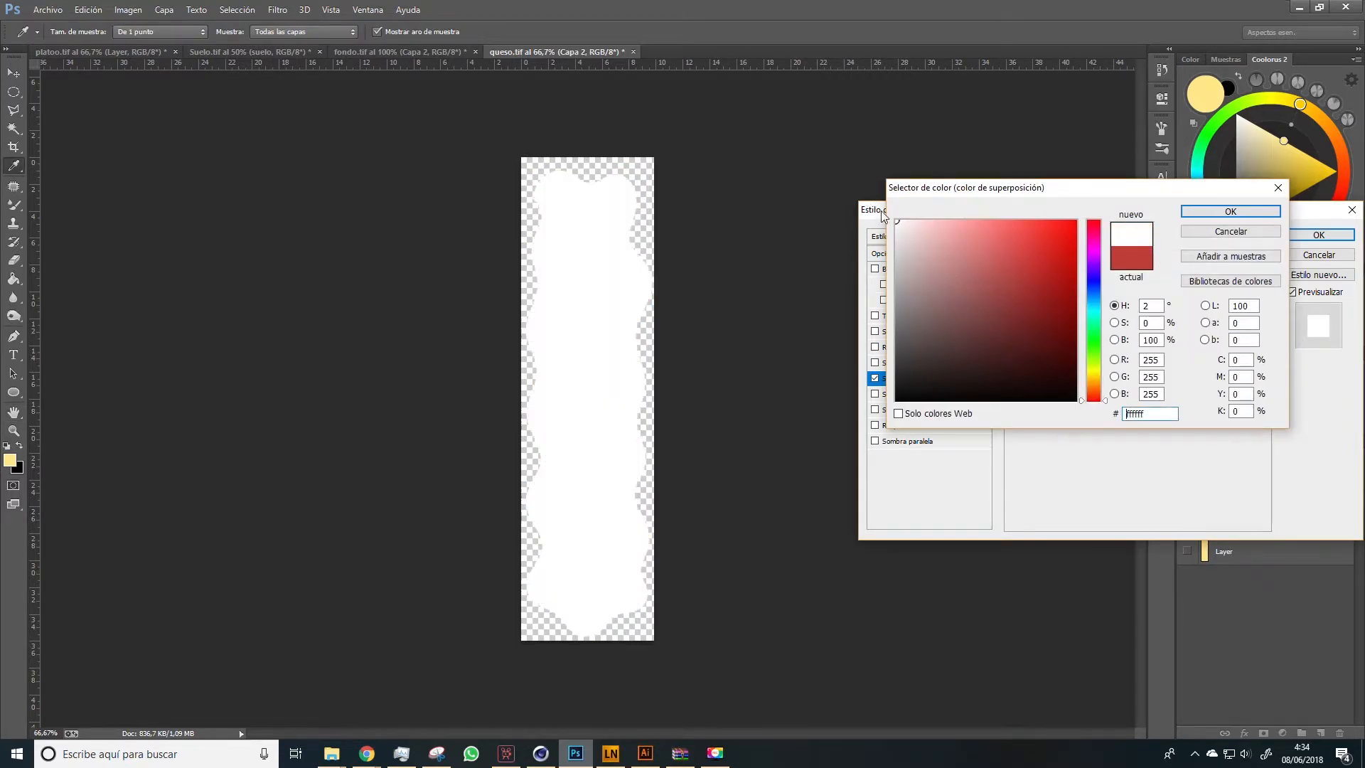
click(1218, 215)
click(1349, 234)
Examine the white cheese silhouette's edges up close and open the Save As dialog for it
key(z)
drag(509, 288, 537, 188)
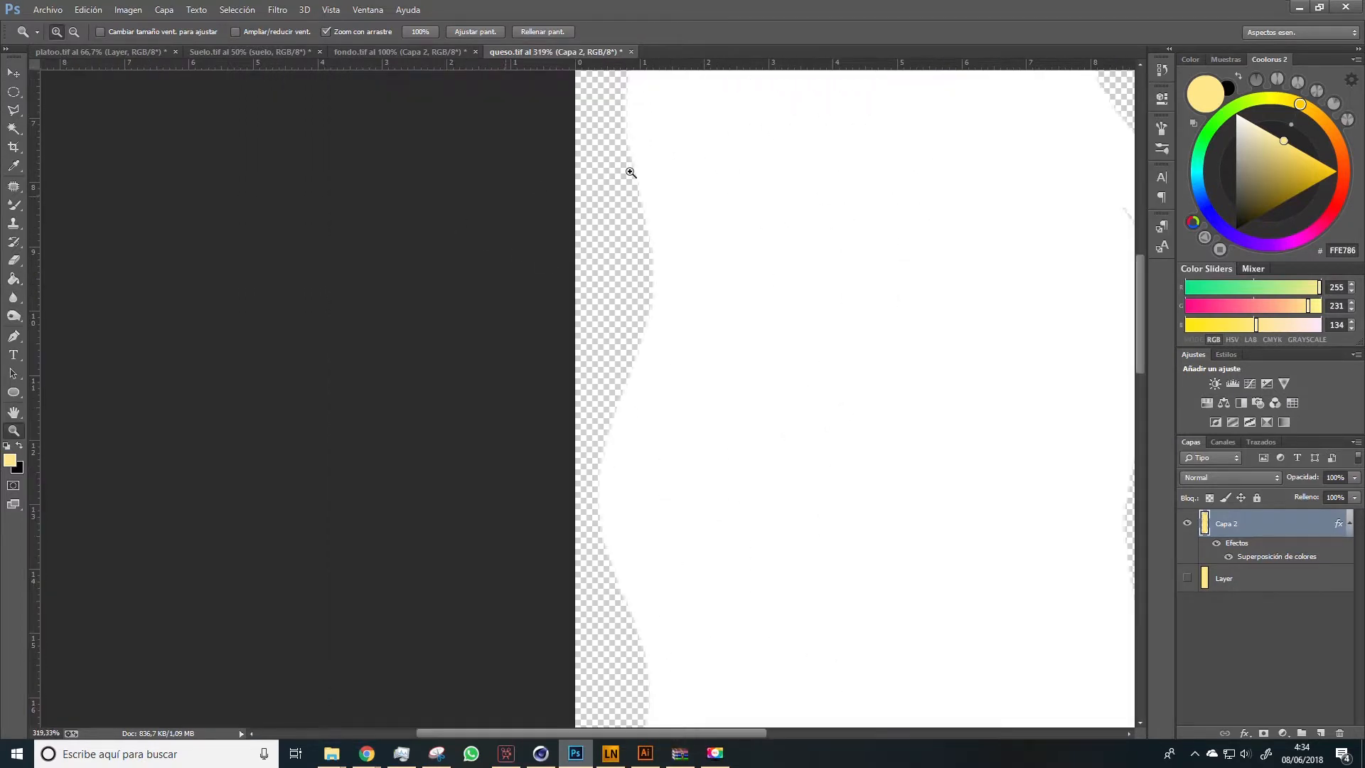
alt+click(777, 445)
alt+click(782, 446)
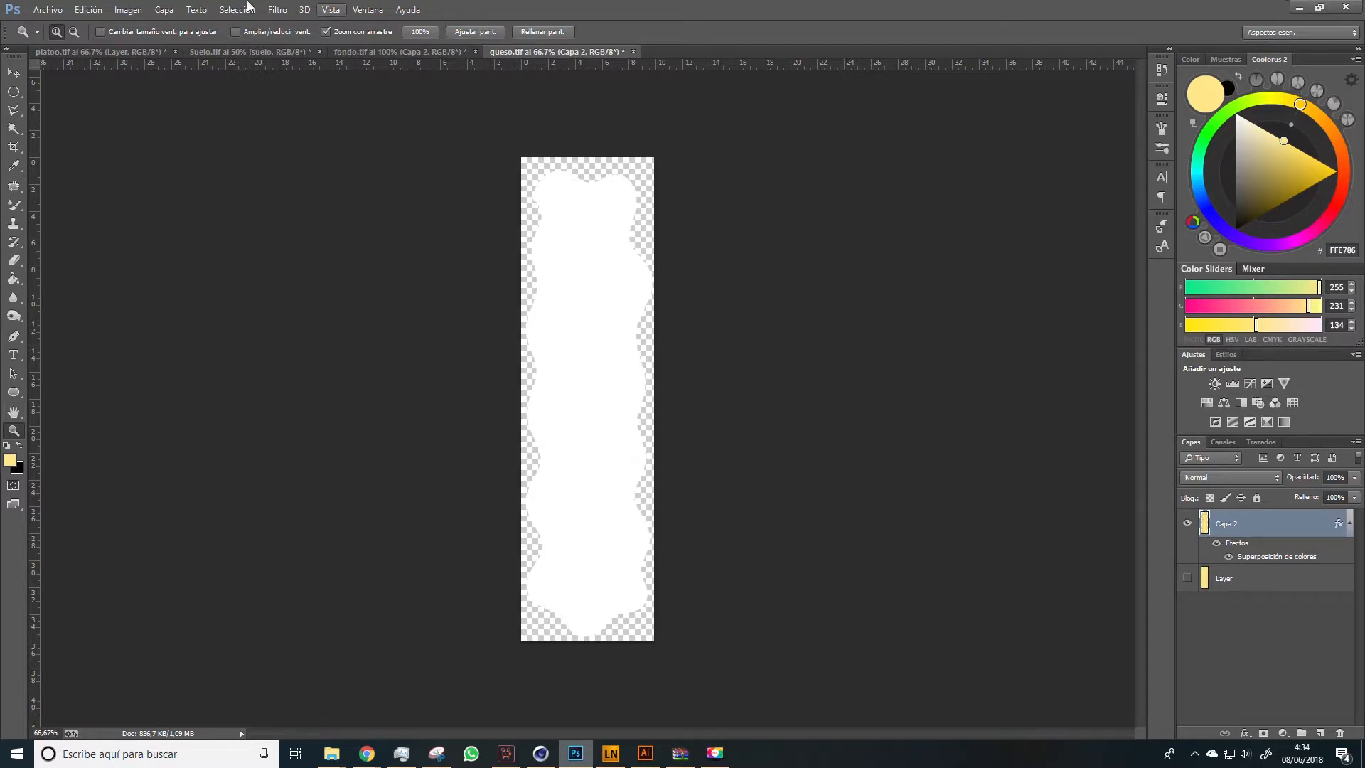
click(47, 10)
click(72, 180)
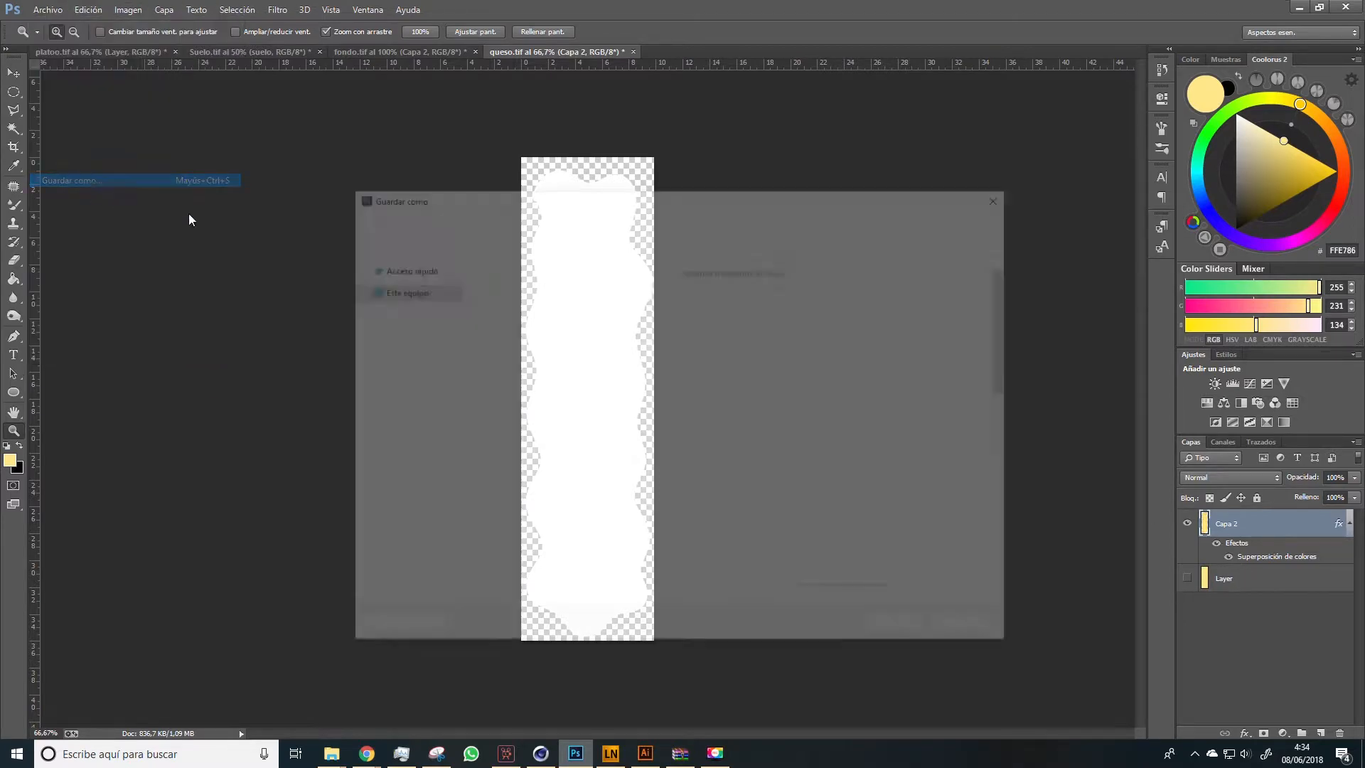
key(Escape)
Go to the fondo.tif document and select the Capa 3 layer between the sun and the white background
click(305, 54)
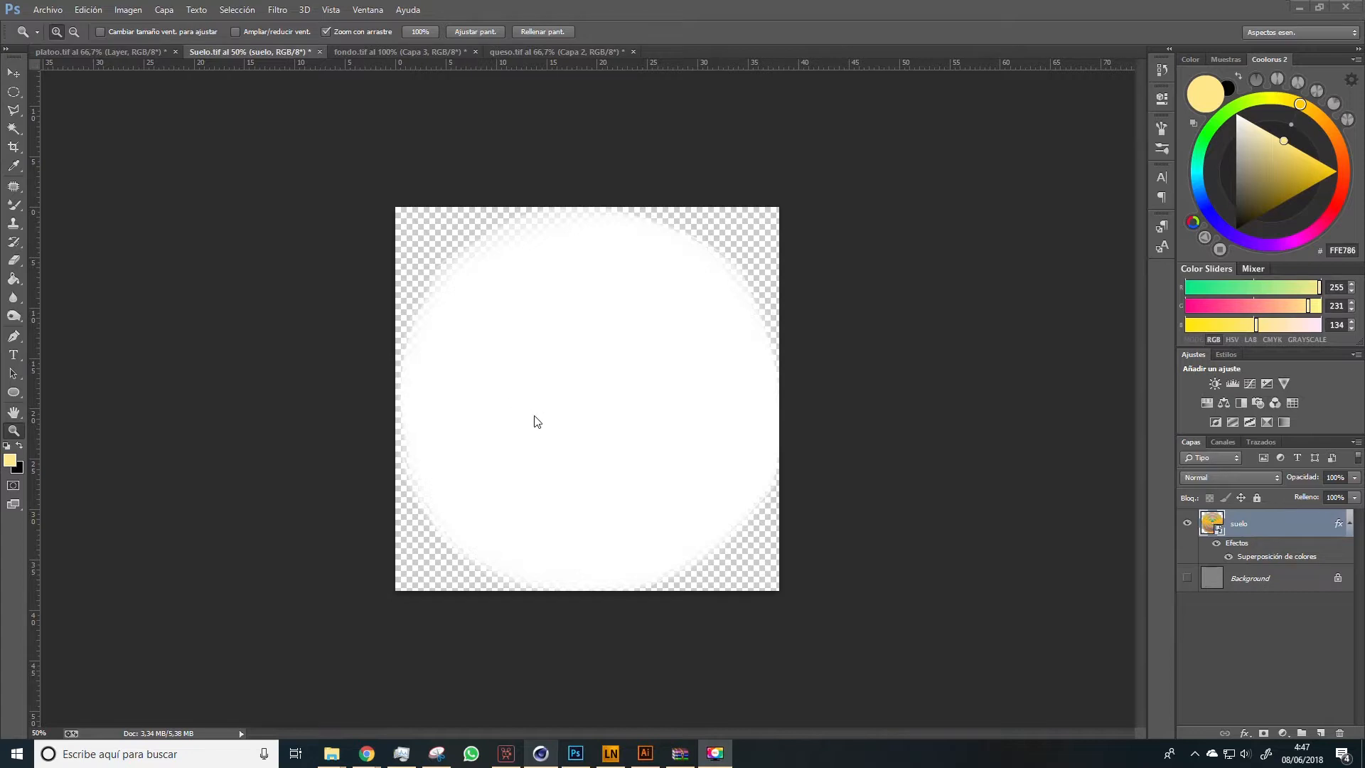
click(369, 54)
key(space)
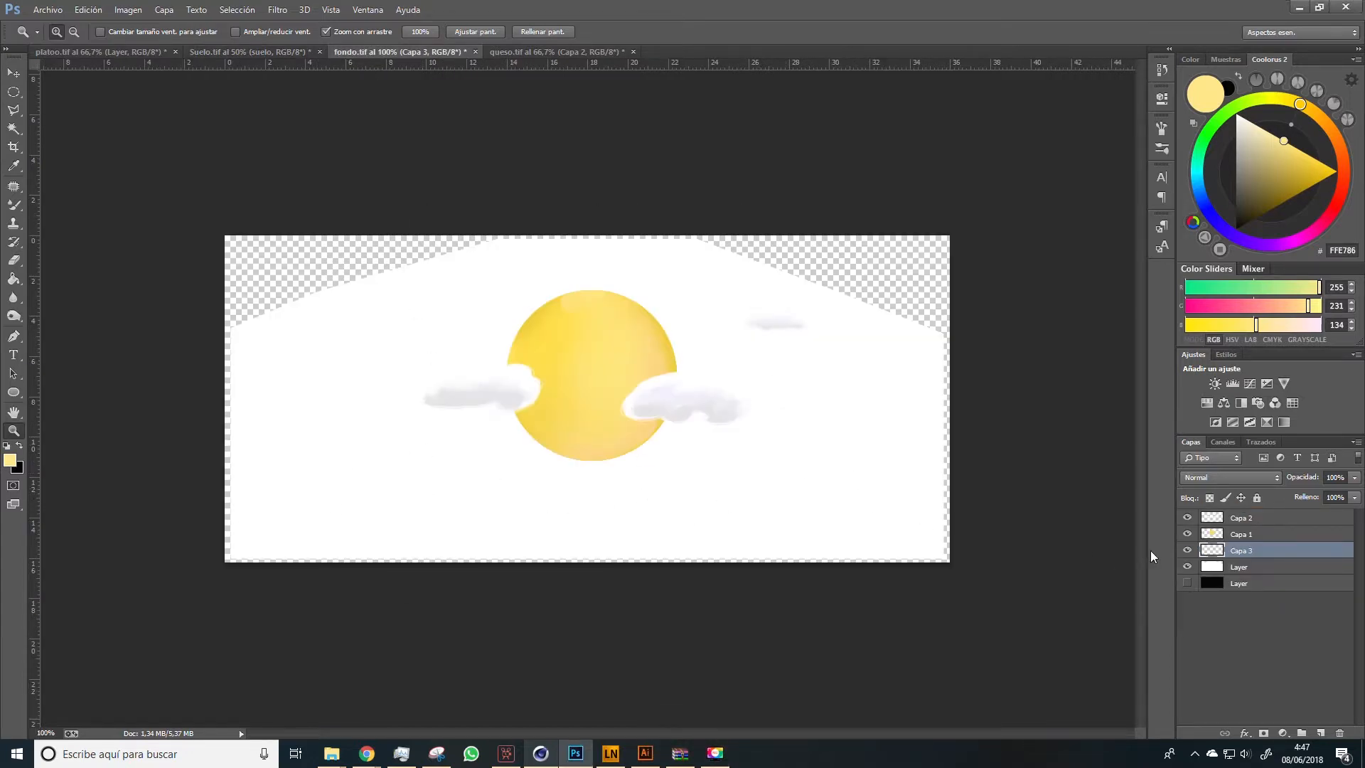
click(1243, 564)
click(1238, 549)
Set the foreground color to sandy brown #C28F54
click(10, 459)
click(1041, 313)
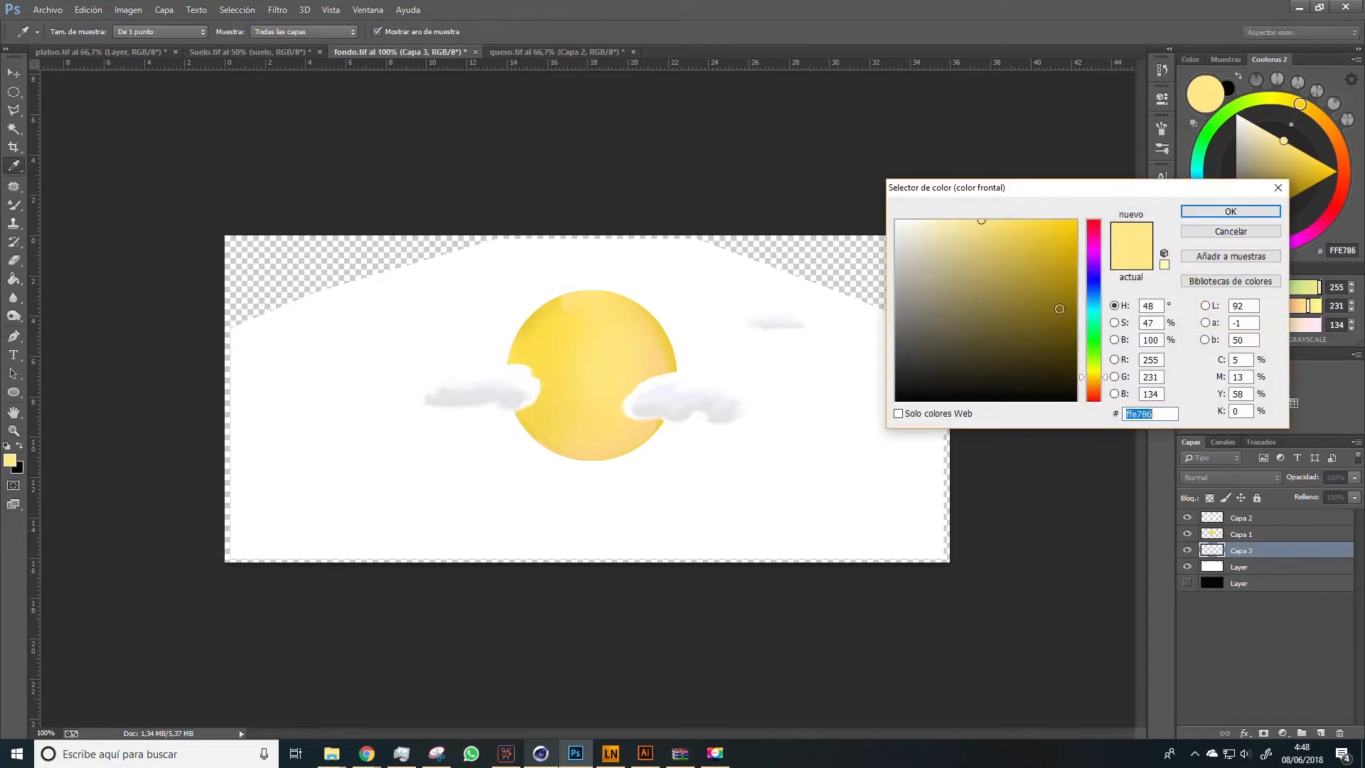
drag(1095, 381, 1096, 385)
drag(1026, 274, 998, 263)
click(1230, 211)
Draw a wavy sandy brown mountain outline closed along the canvas's bottom edge on Capa 3 with the Brush tool
key(z)
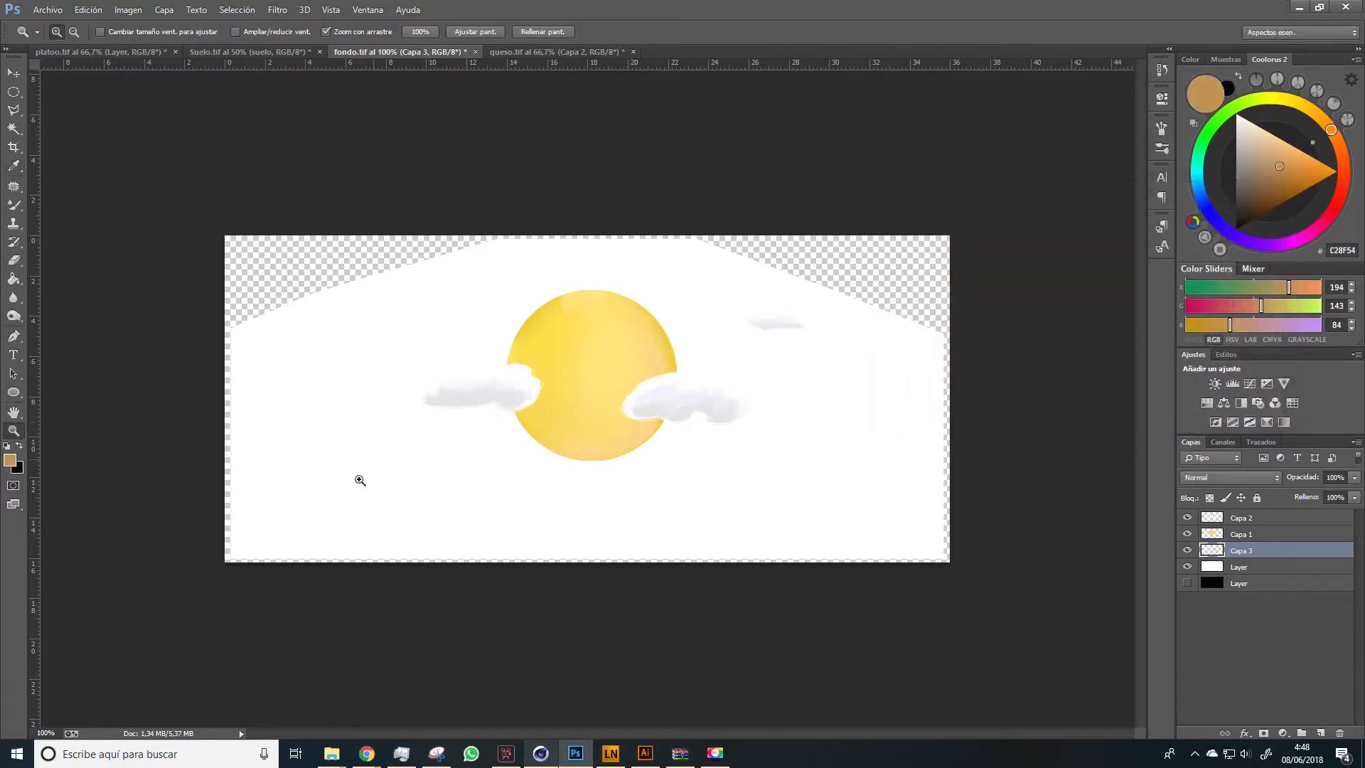
key(b)
key(bracketleft)
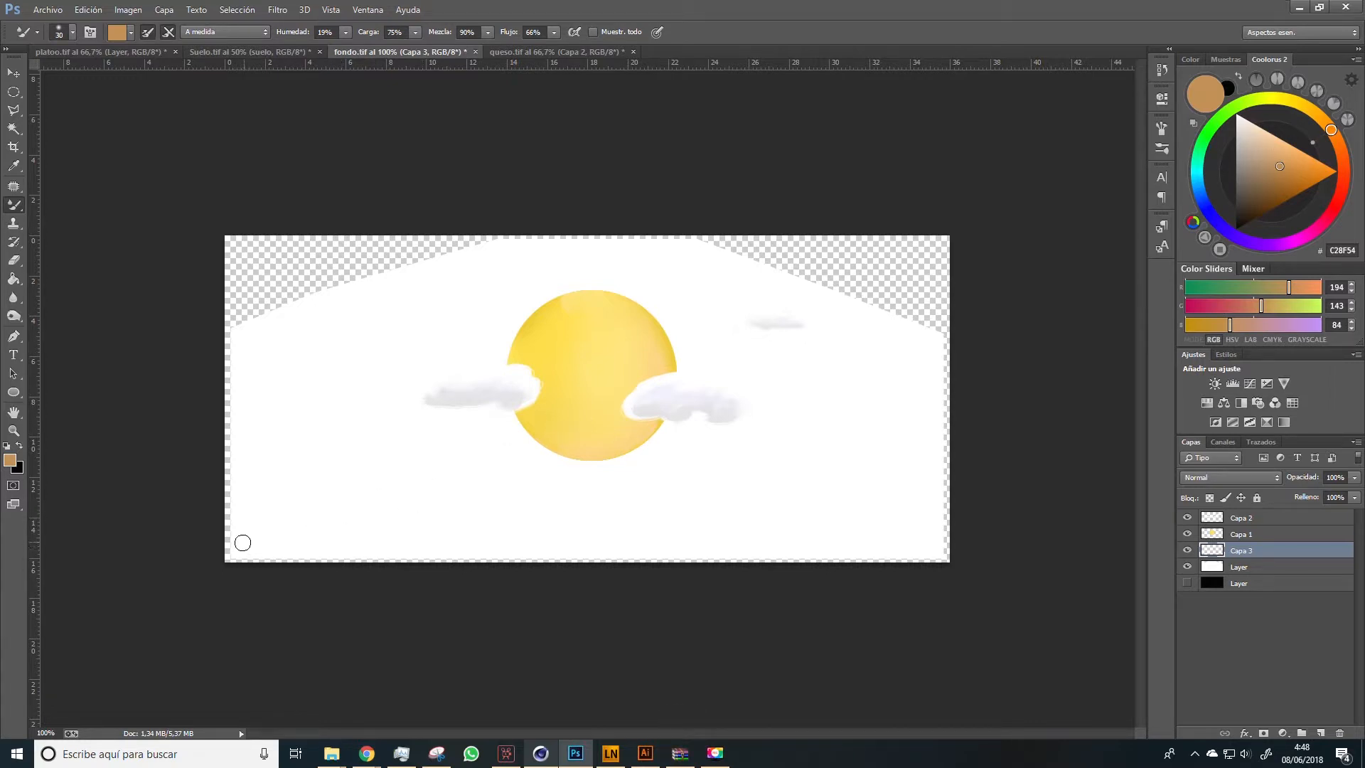
right_click(24, 209)
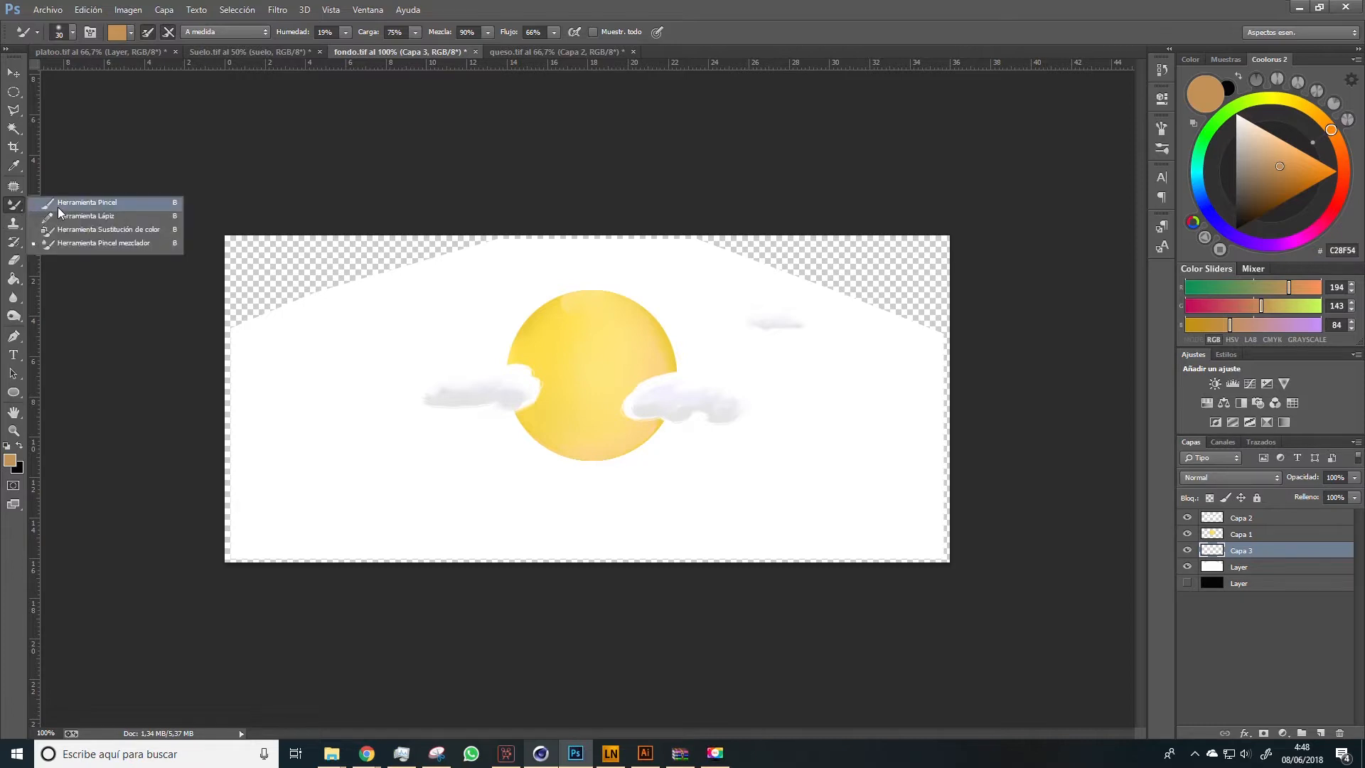
click(92, 204)
key(bracketleft)
key(bracketleft)
key(bracketleft)
key(bracketleft)
key(bracketleft)
key(bracketleft)
key(bracketleft)
key(bracketleft)
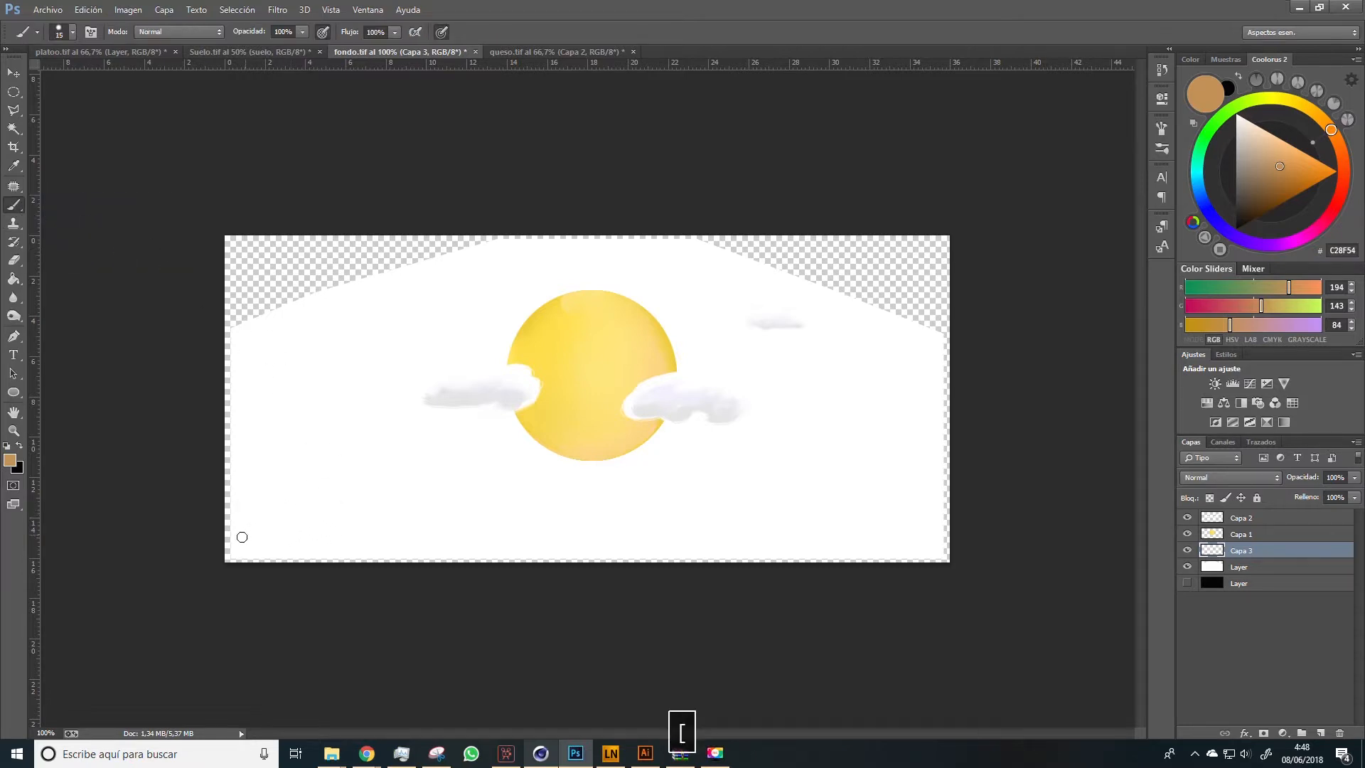
mouse_move(235, 542)
mouse_down()
mouse_move(421, 506)
mouse_move(565, 539)
mouse_move(886, 514)
mouse_move(940, 557)
mouse_up()
click(237, 551)
shift+click(938, 555)
Fill the inside of the mountain outline with sandy brown #C28F54 using the Paint Bucket
key(g)
click(307, 533)
click(458, 523)
click(755, 521)
Paint darker brown #A27541 shading along the mountains' base and slopes with a larger brush
key(b)
mouse_move(703, 554)
mouse_down()
mouse_move(736, 536)
mouse_move(264, 551)
mouse_up()
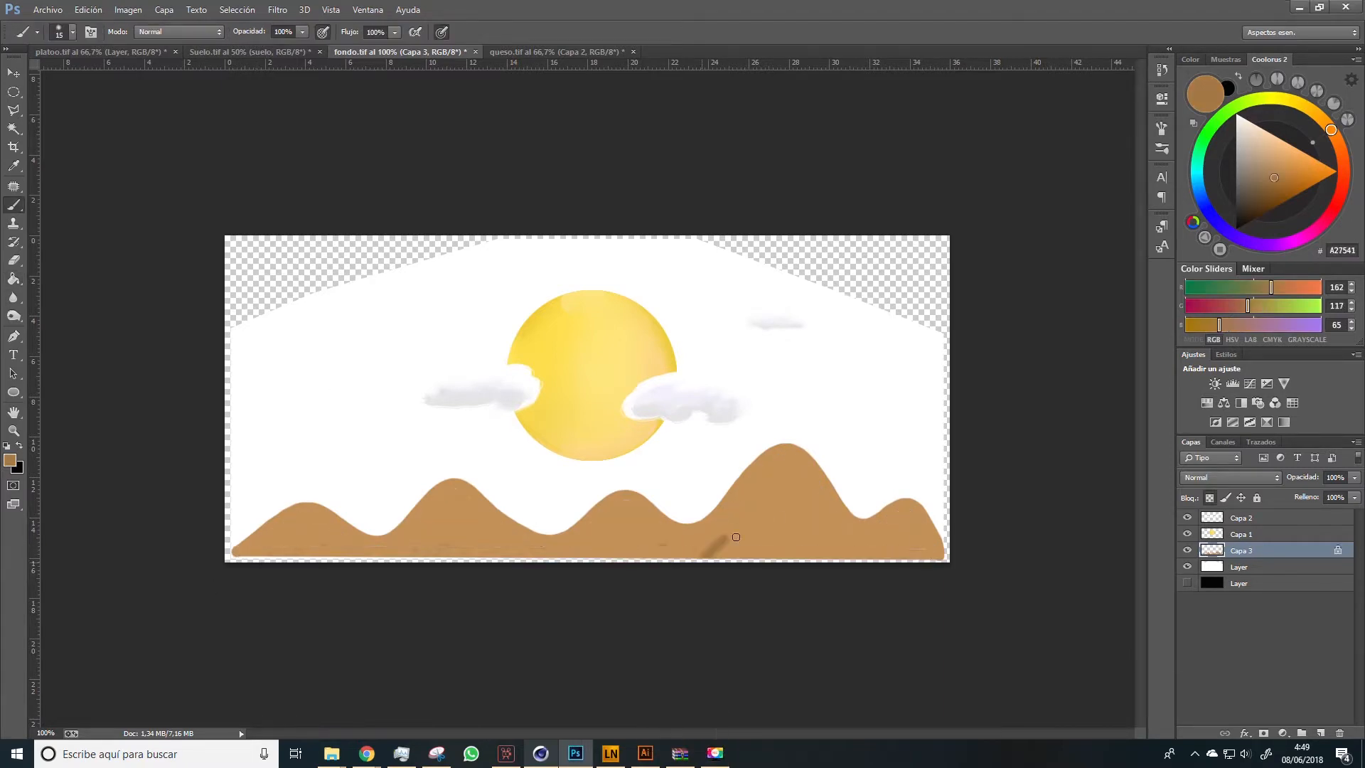
key(bracketright)
key(bracketright)
key(bracketright)
key(bracketright)
drag(510, 522, 562, 533)
drag(673, 509, 718, 512)
drag(845, 506, 899, 514)
drag(356, 529, 408, 528)
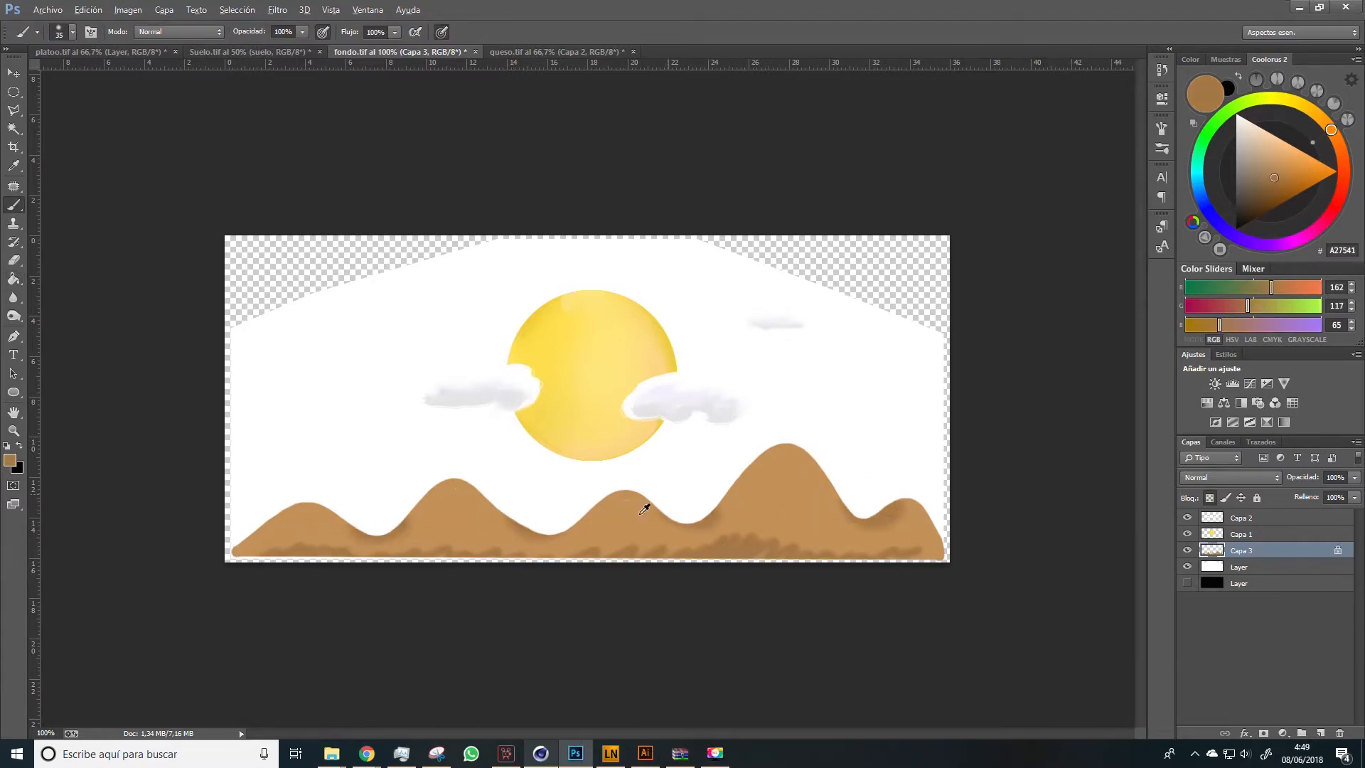
Paint light tan #E7BA85 highlights on the five mountain peaks
alt+click(645, 505)
click(1274, 146)
click(611, 499)
click(775, 469)
click(901, 513)
click(463, 497)
click(313, 513)
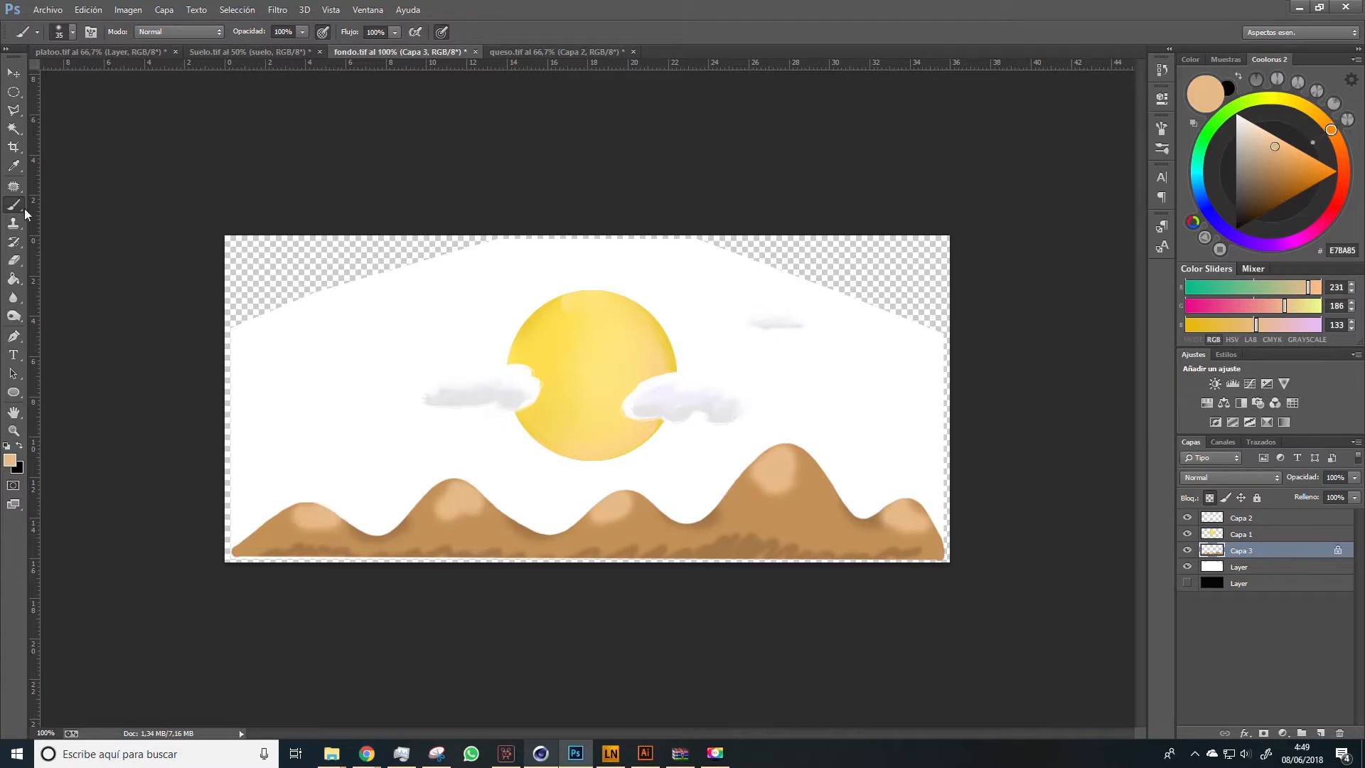
Blend the peak highlights and the base shading into the mountains with the Mixer Brush
click(13, 204)
click(64, 249)
alt+click(287, 536)
drag(295, 524, 317, 520)
key(ctrl+alt+z)
drag(441, 508, 478, 506)
drag(621, 516, 629, 506)
drag(769, 489, 795, 477)
mouse_move(897, 524)
mouse_down()
mouse_move(917, 524)
mouse_move(715, 554)
mouse_up()
alt+click(755, 559)
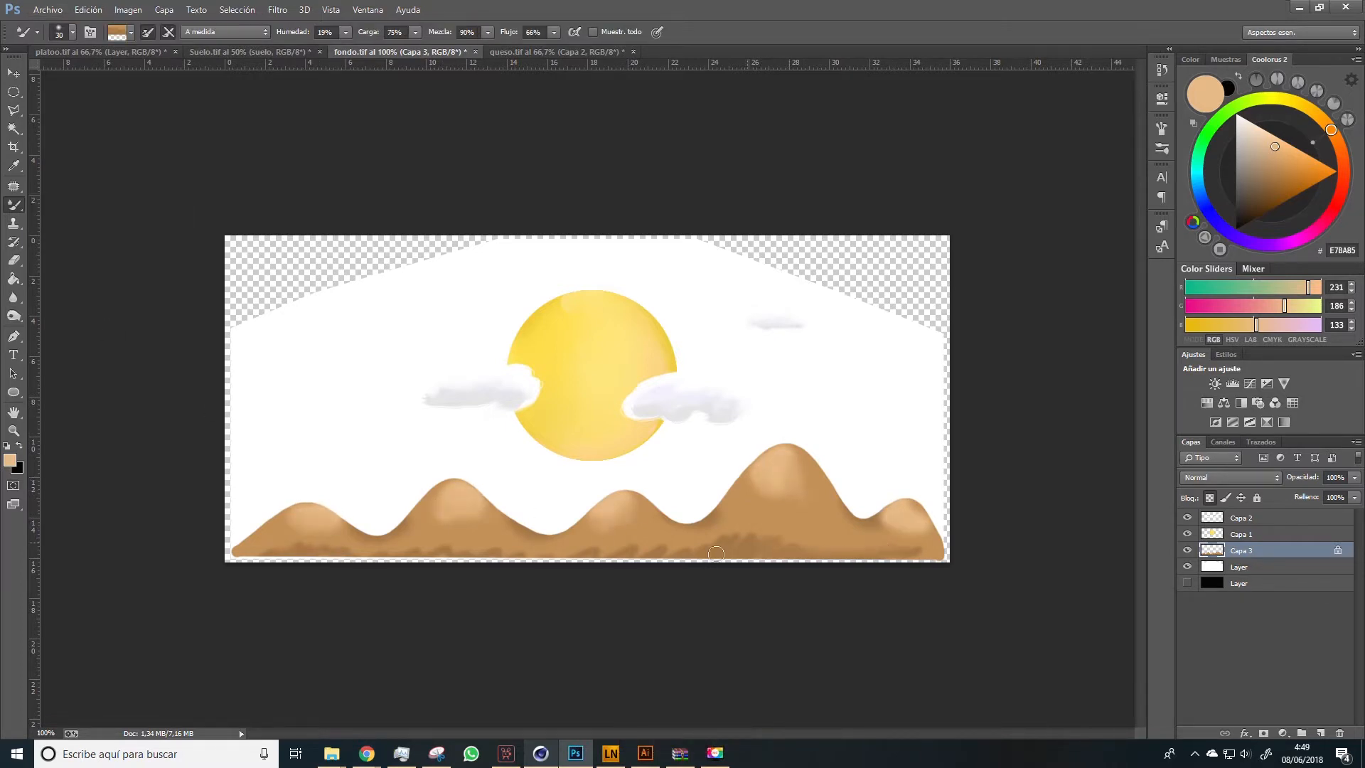
Hide the white background layer, leaving only the clouds, sun and mountains on transparency
click(1188, 517)
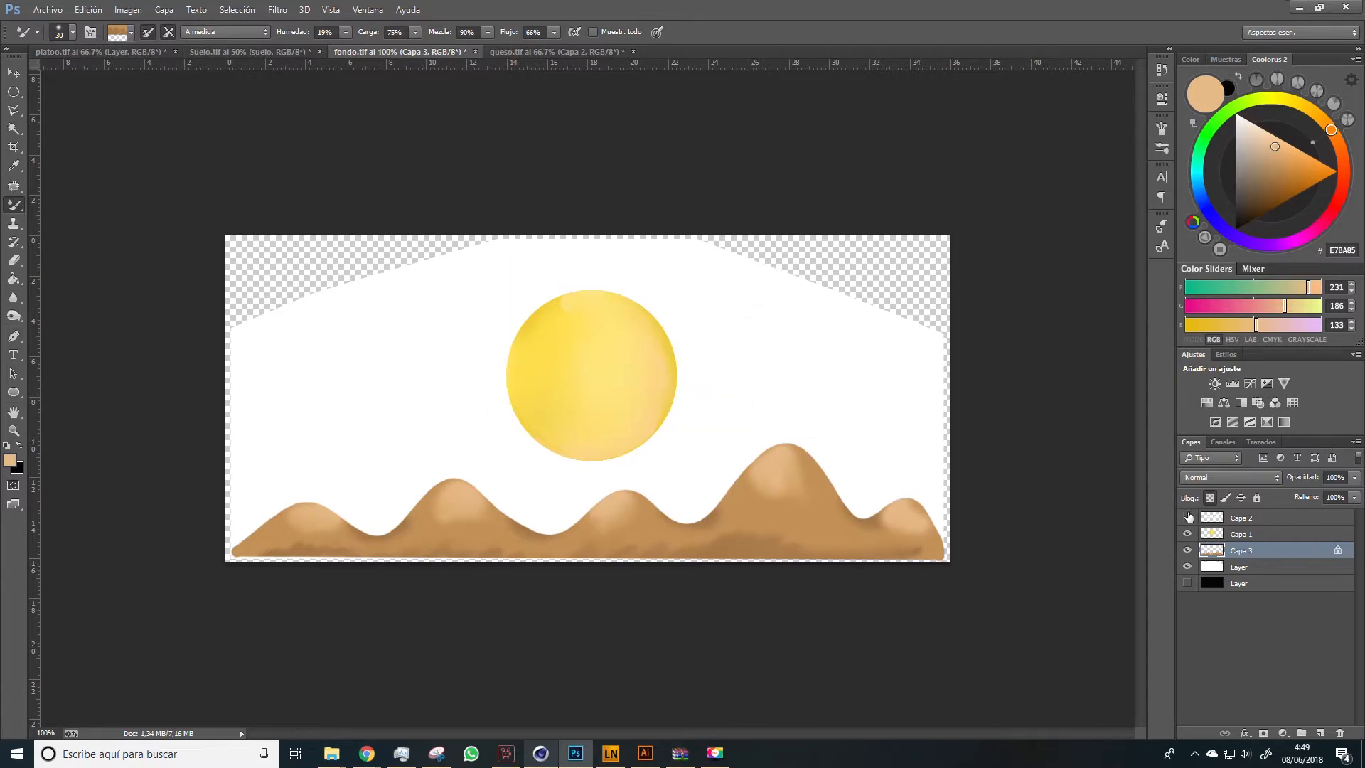
click(1187, 518)
click(1188, 550)
click(1188, 567)
click(1187, 566)
click(1188, 551)
click(1187, 566)
Save the finished background texture as the PNG file fondo
click(47, 9)
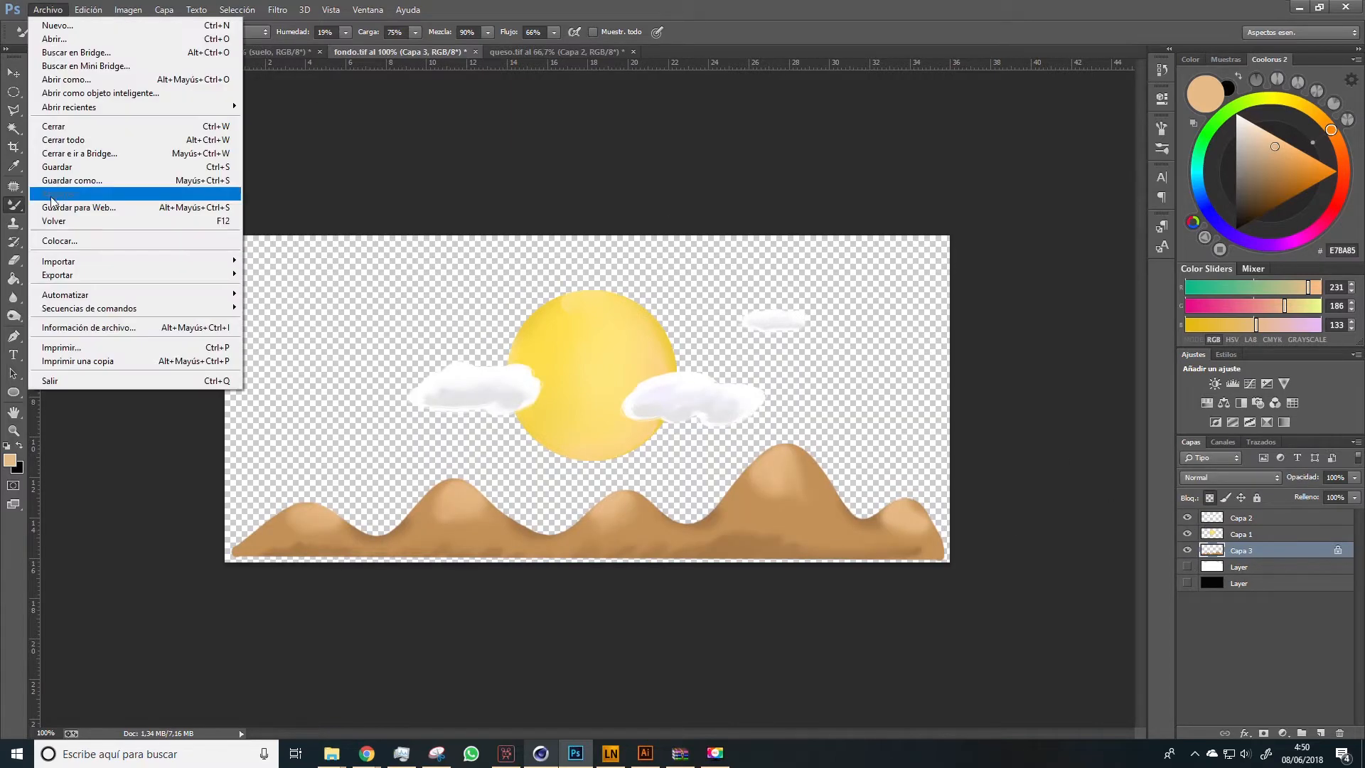
click(67, 180)
click(400, 306)
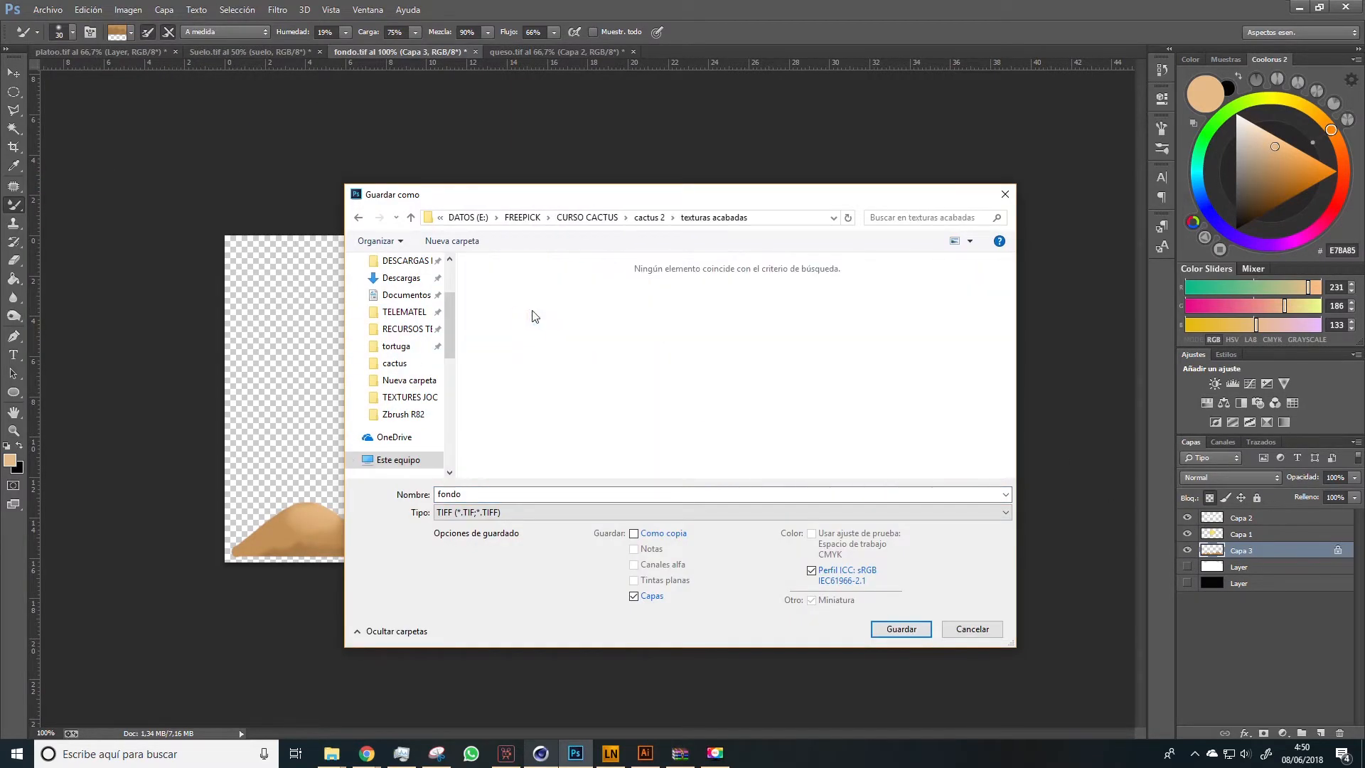
click(711, 511)
click(497, 685)
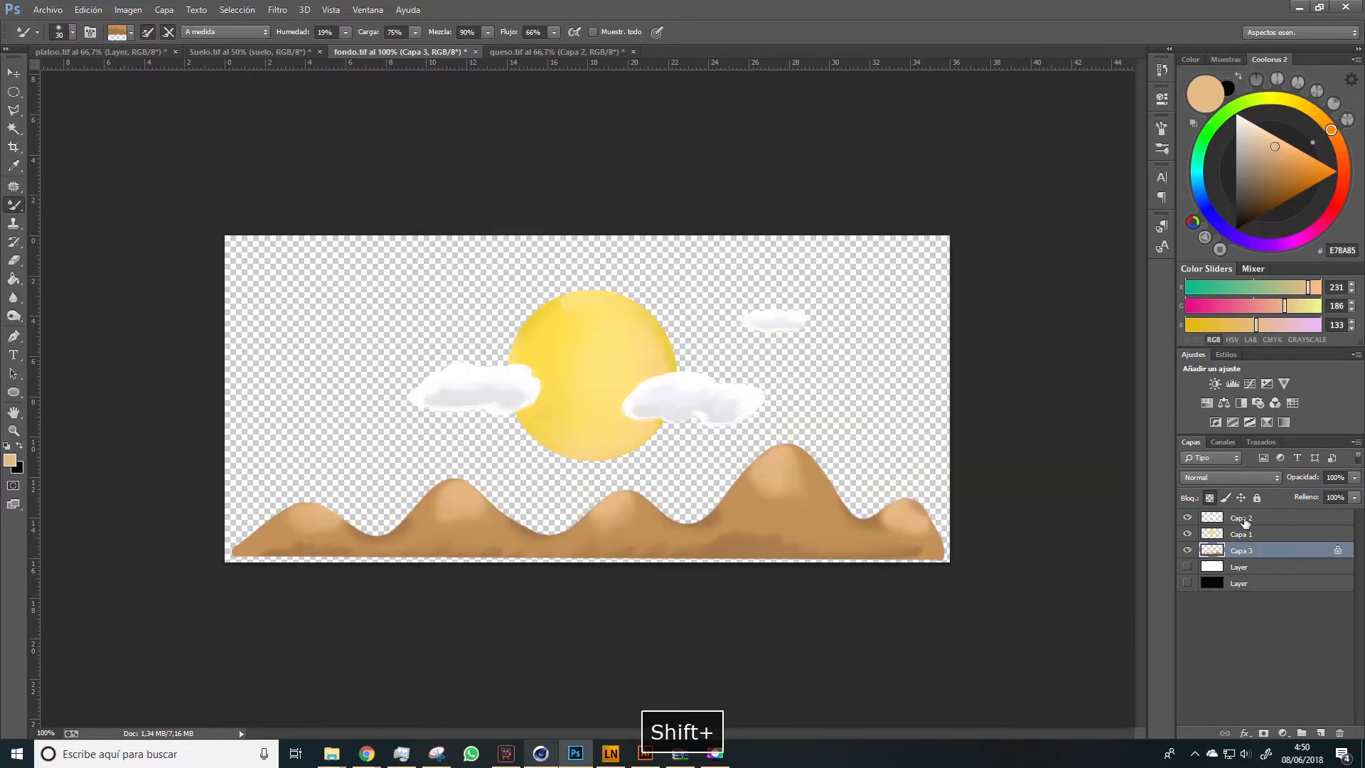
Merge Capa 2, Capa 1 and Capa 3 into one layer and apply a white #FFFFFF color overlay
right_click(1240, 518)
click(1052, 153)
click(874, 379)
click(1204, 256)
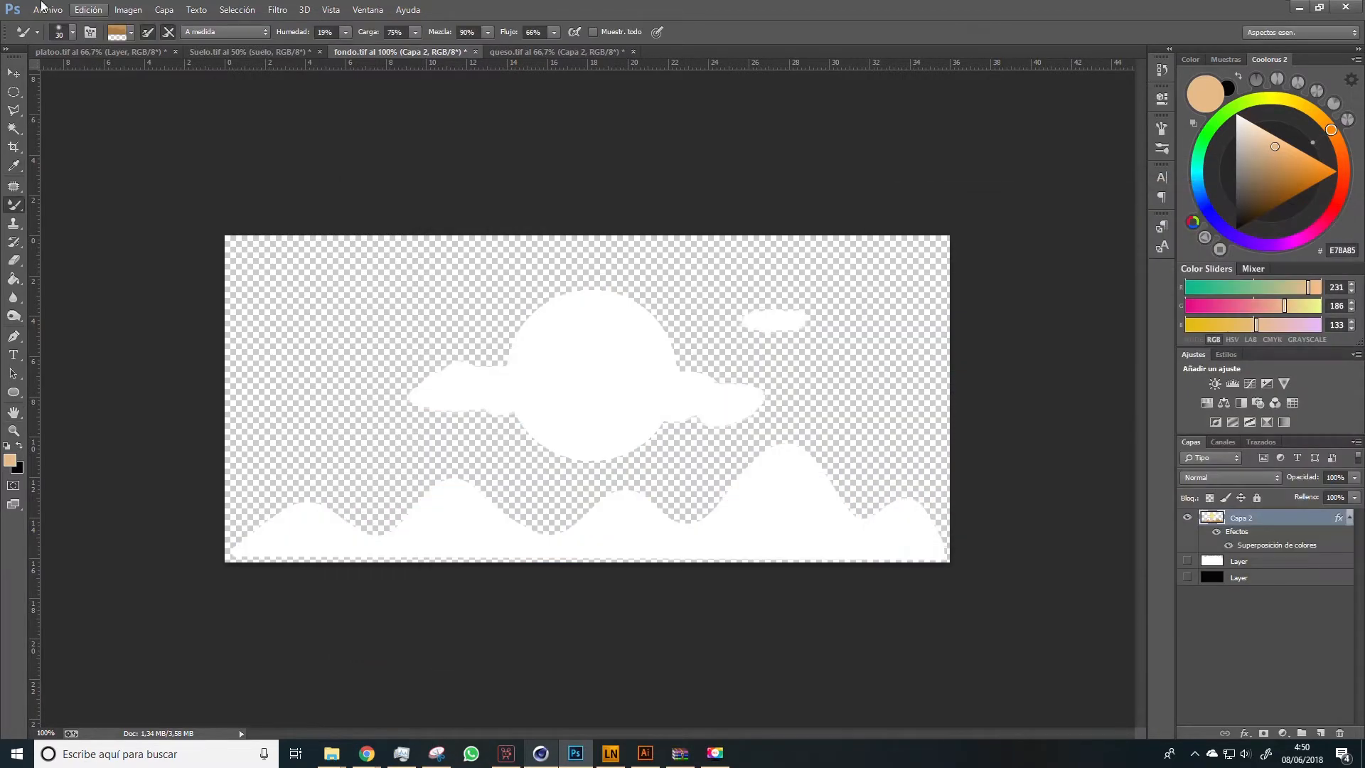
Save the white silhouette as the PNG fondo alpha in CURSO CACTUS > cactus 2 > texturas acabadas, replacing the existing file
key(ctrl+shift+s)
click(396, 311)
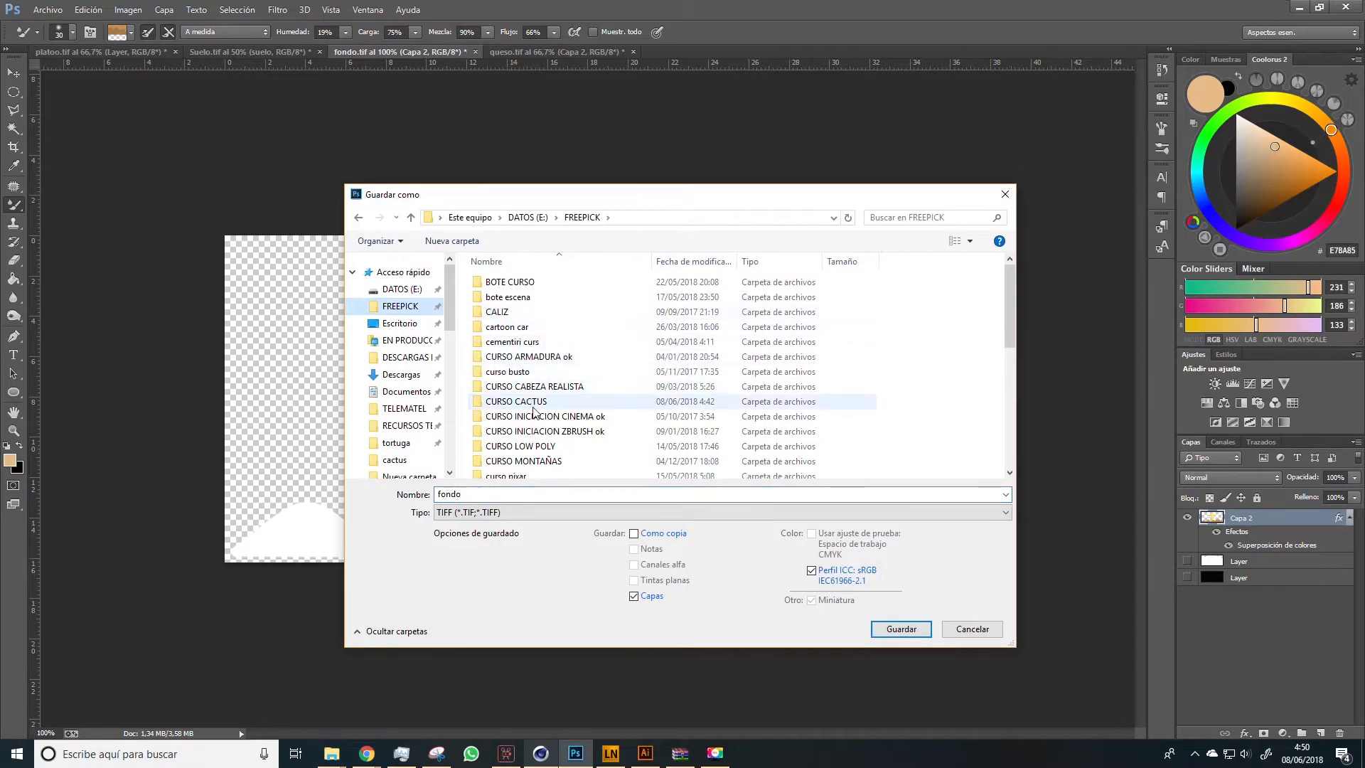
double_click(529, 400)
double_click(523, 312)
double_click(518, 312)
click(519, 513)
click(498, 696)
click(805, 317)
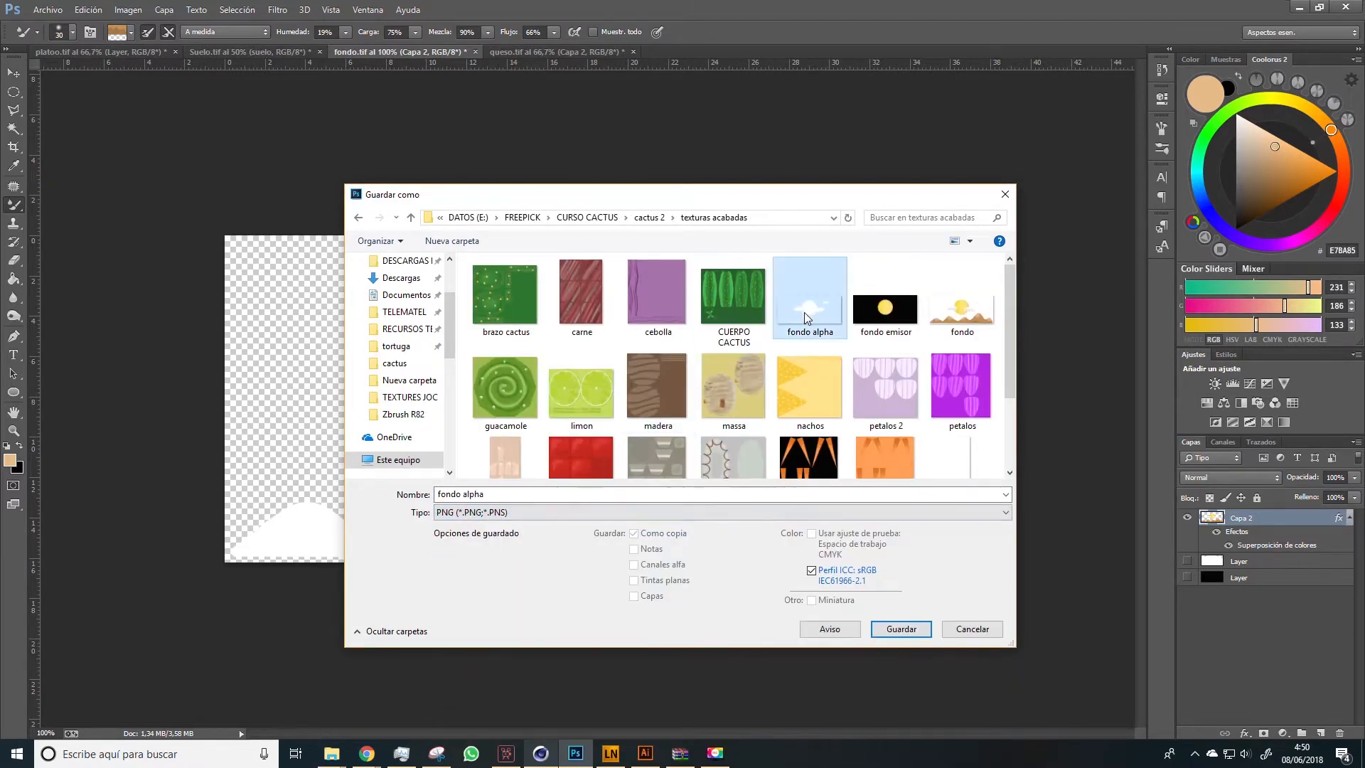
click(899, 629)
click(721, 392)
click(678, 231)
Review the exported textures in the texturas acabadas folder and switch to the Food cactus scene in Cinema 4D
click(331, 753)
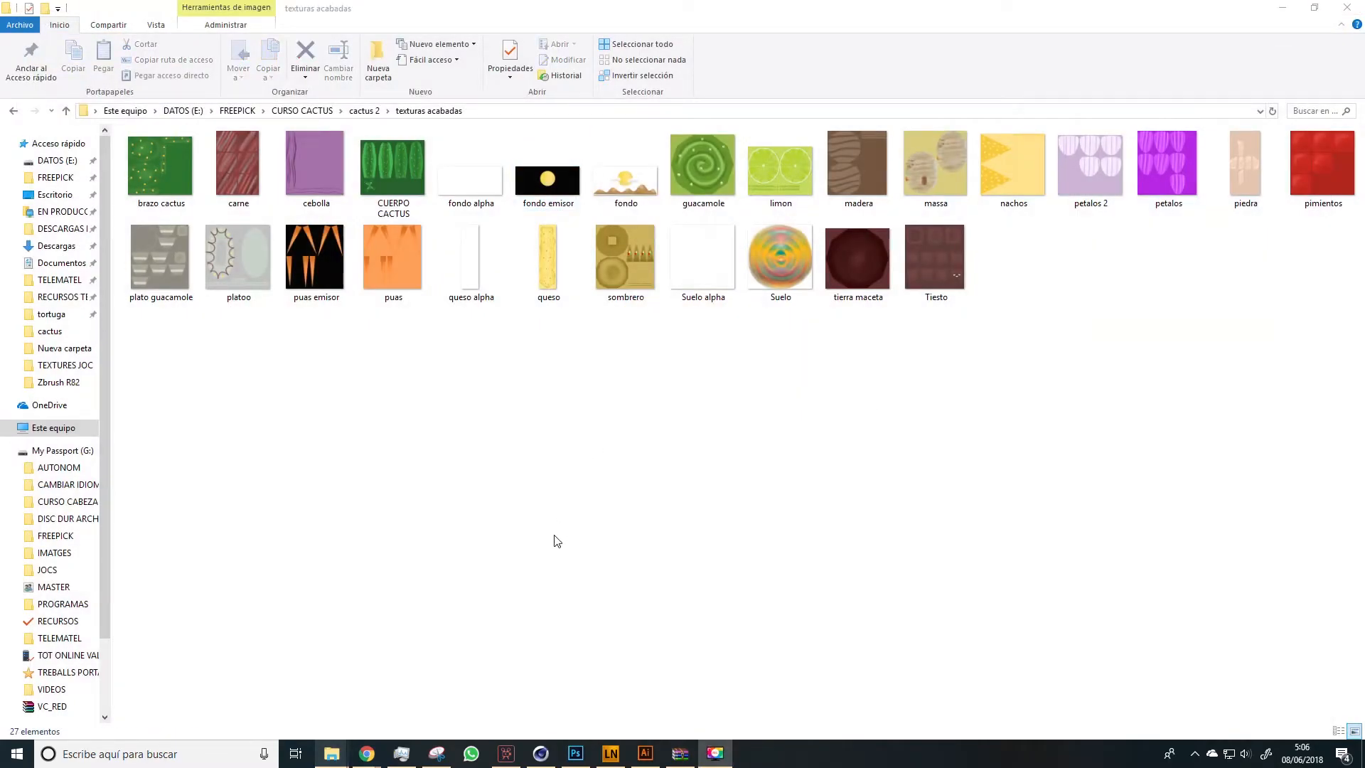
click(541, 752)
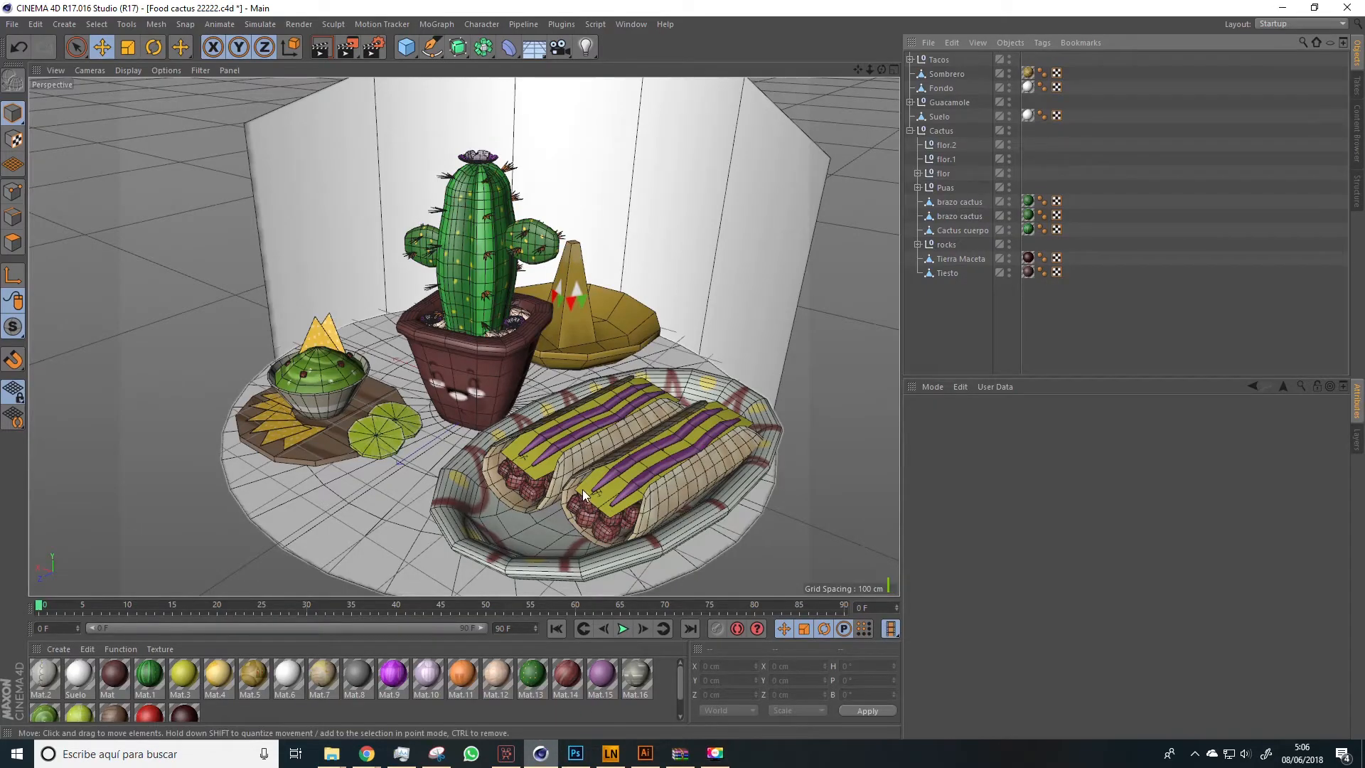
drag(176, 352, 169, 334)
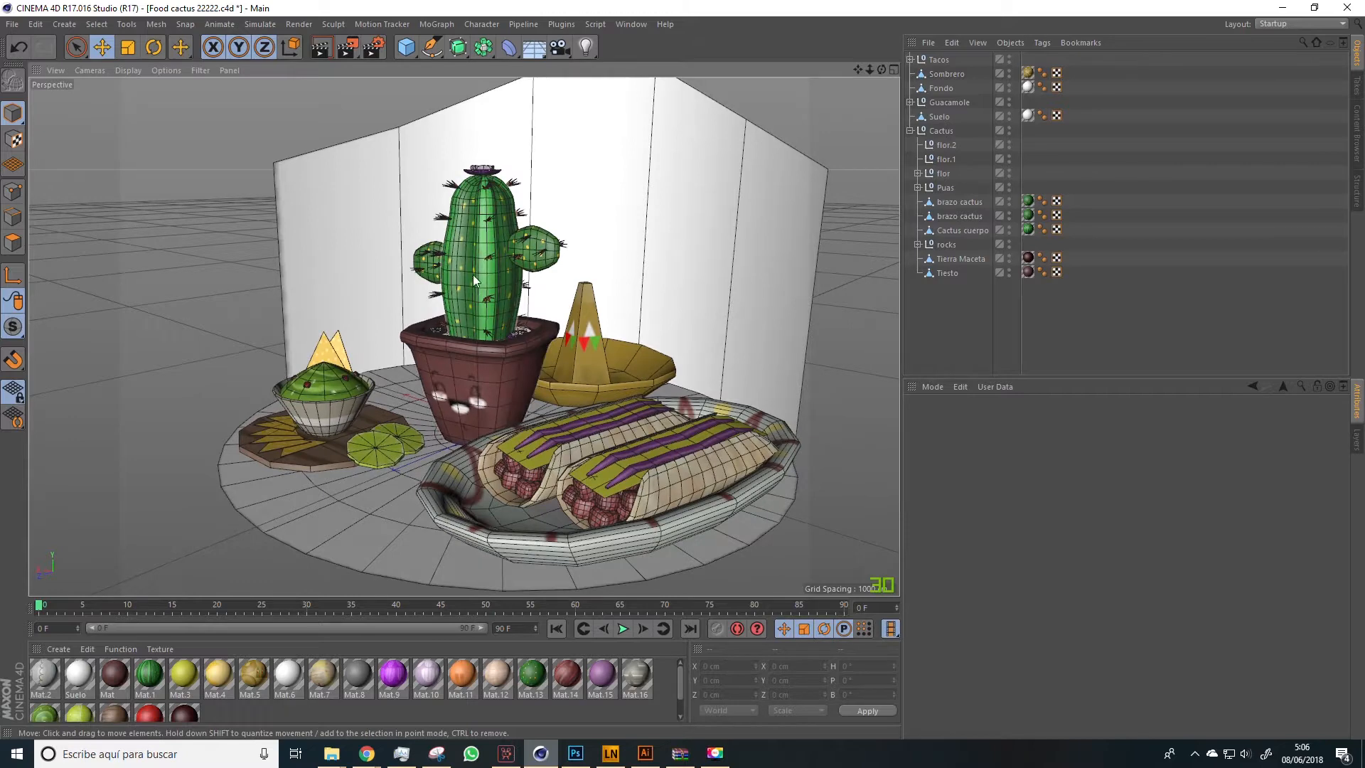
drag(484, 352, 522, 371)
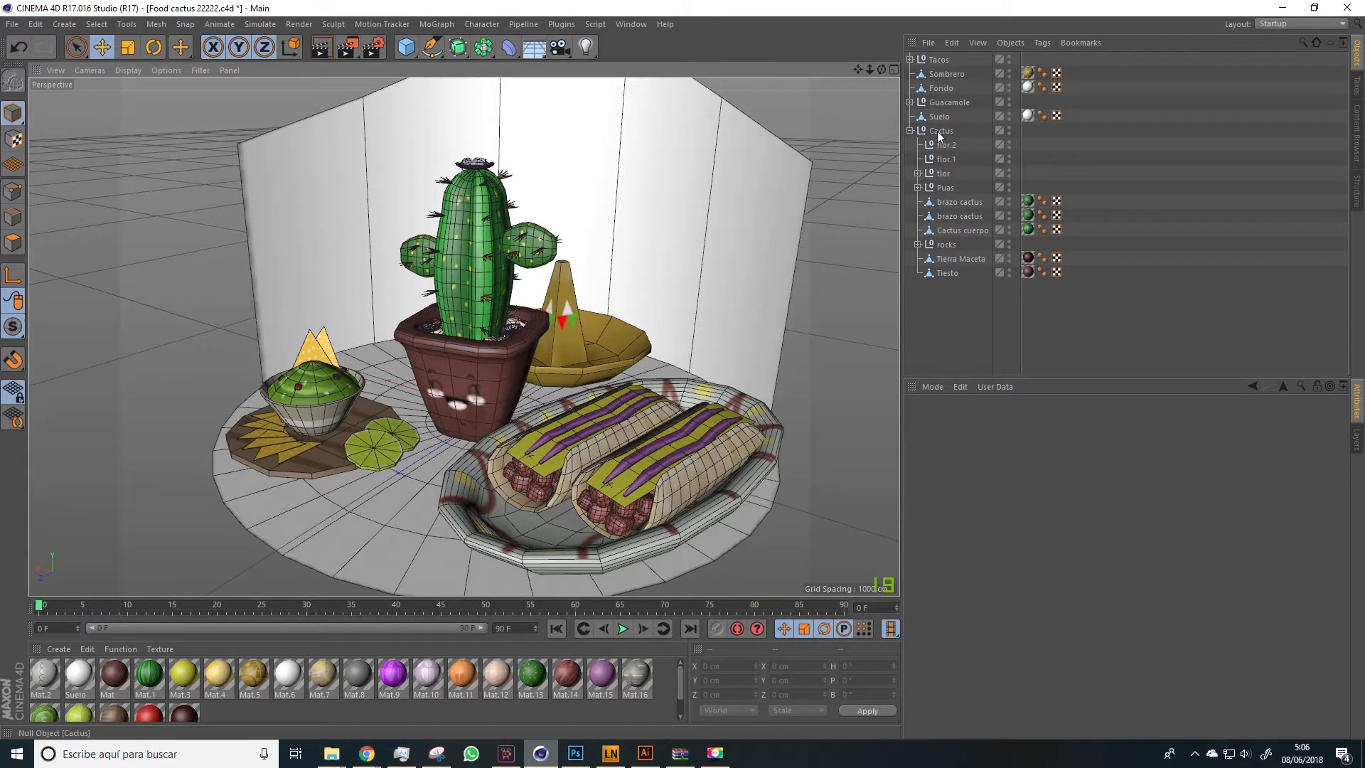
Expand the flor, Puas and rocks groups inside the Cactus group
click(916, 172)
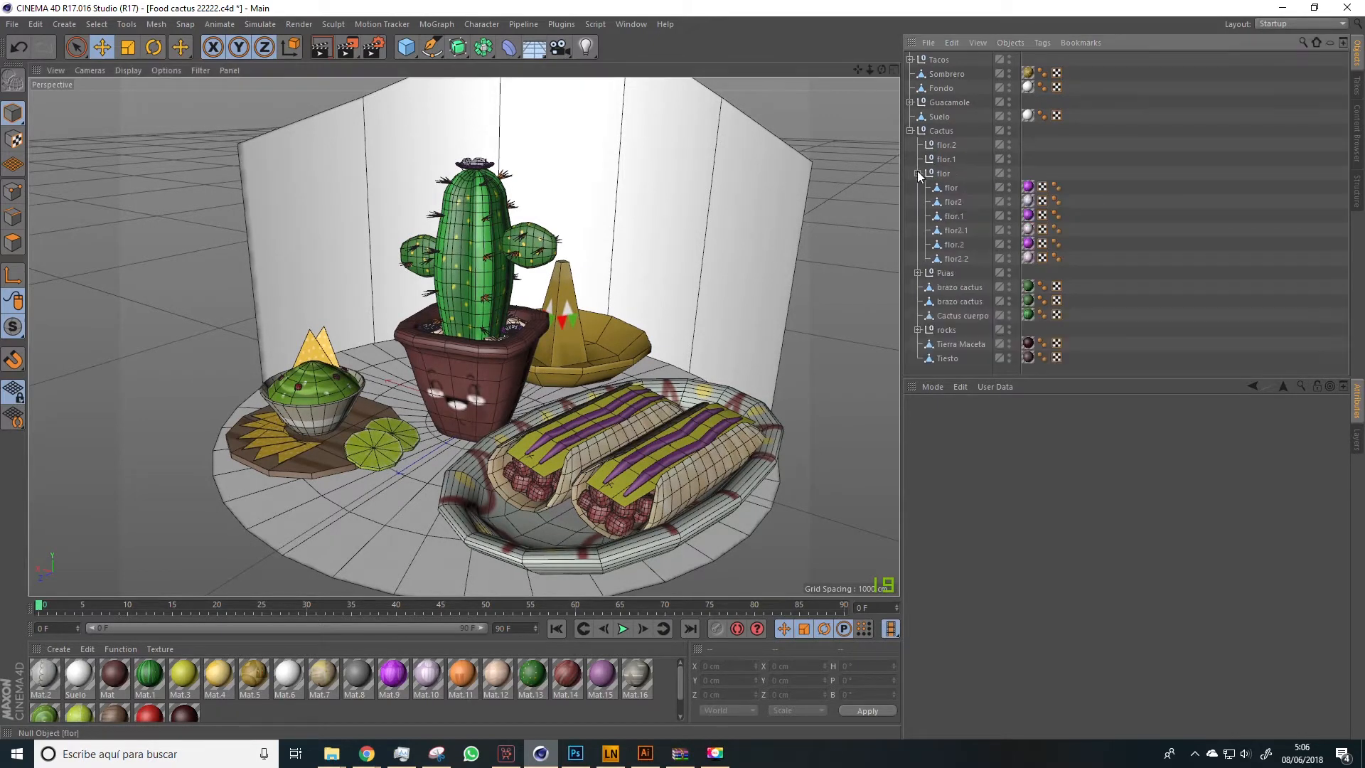
click(917, 272)
scroll(928, 302, down, 8)
scroll(929, 303, down, 3)
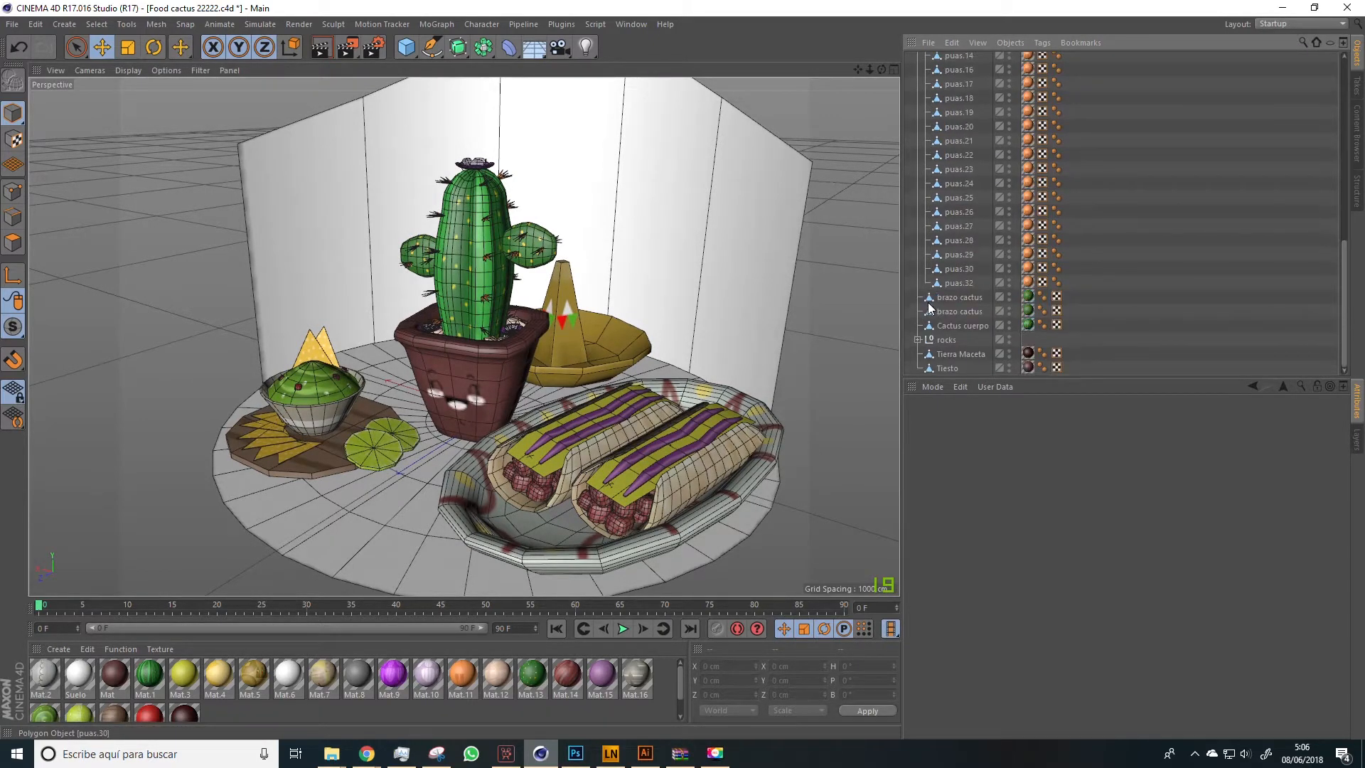
click(917, 339)
scroll(932, 326, down, 8)
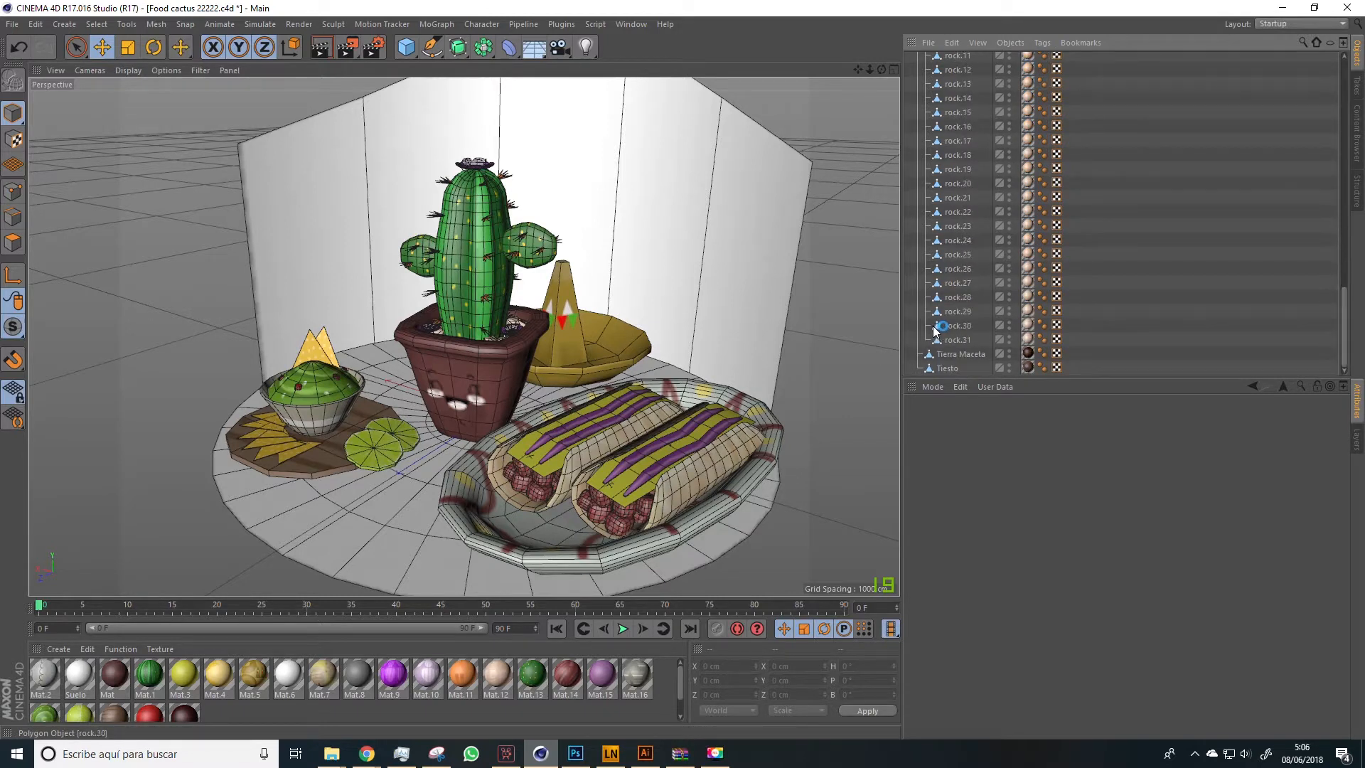
scroll(960, 324, up, 10)
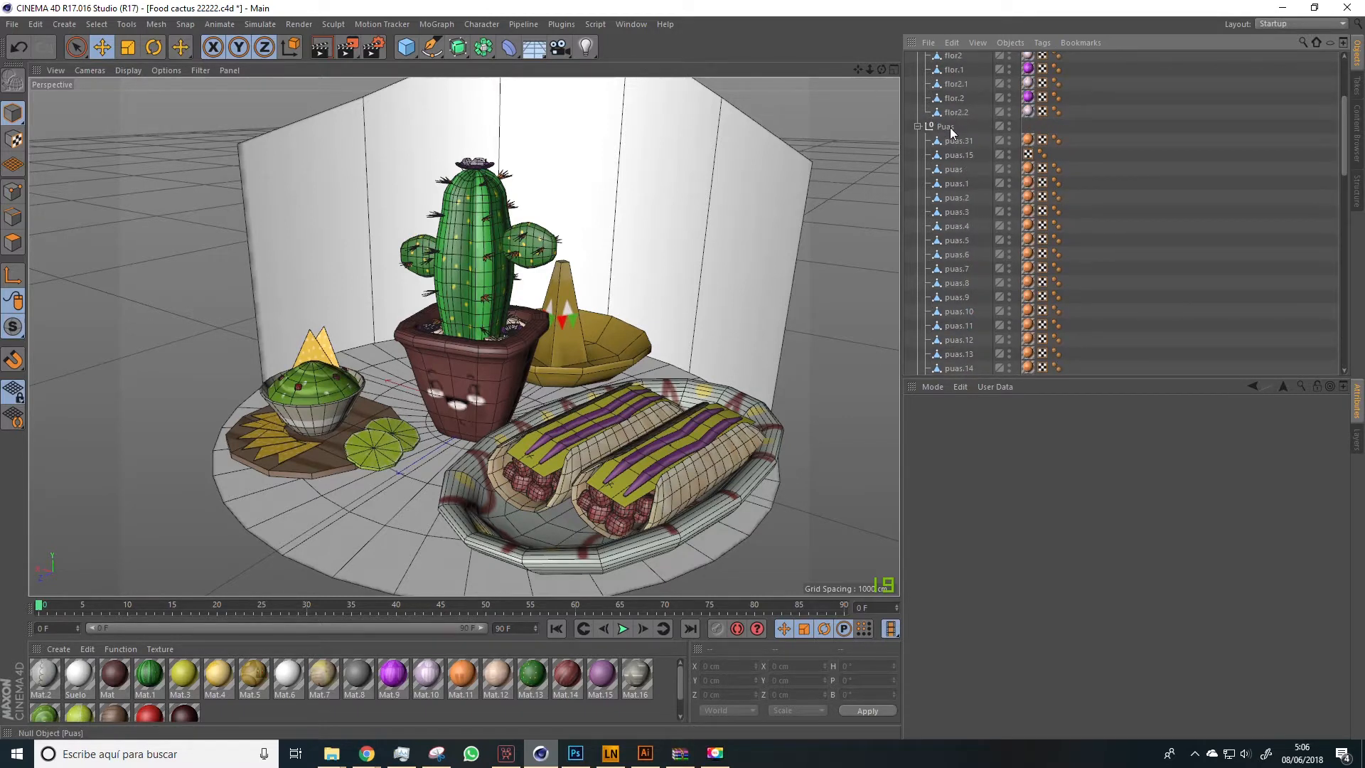
scroll(954, 135, up, 5)
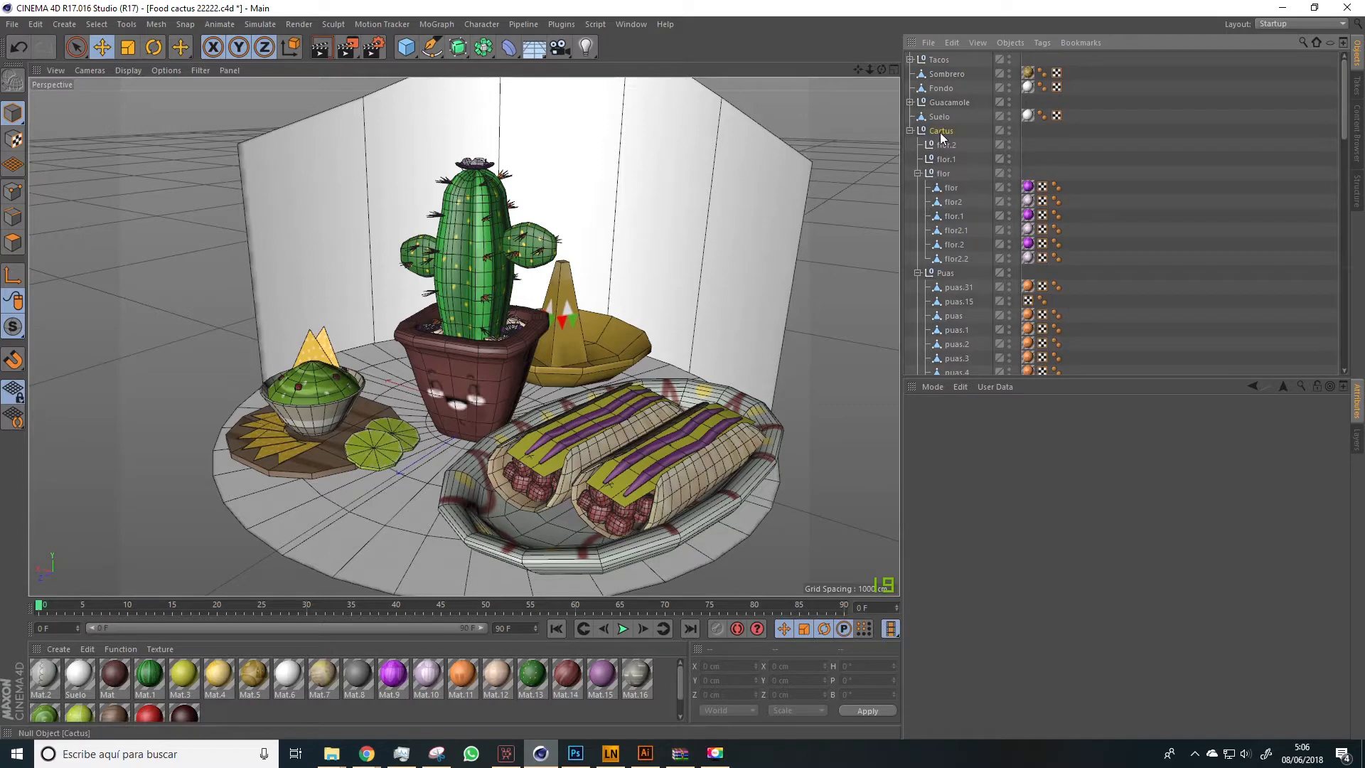
Merge the Cactus group and all its objects down to Tiesto into one object with Connect Objects + Delete
click(940, 131)
scroll(958, 199, down, 15)
shift+click(947, 368)
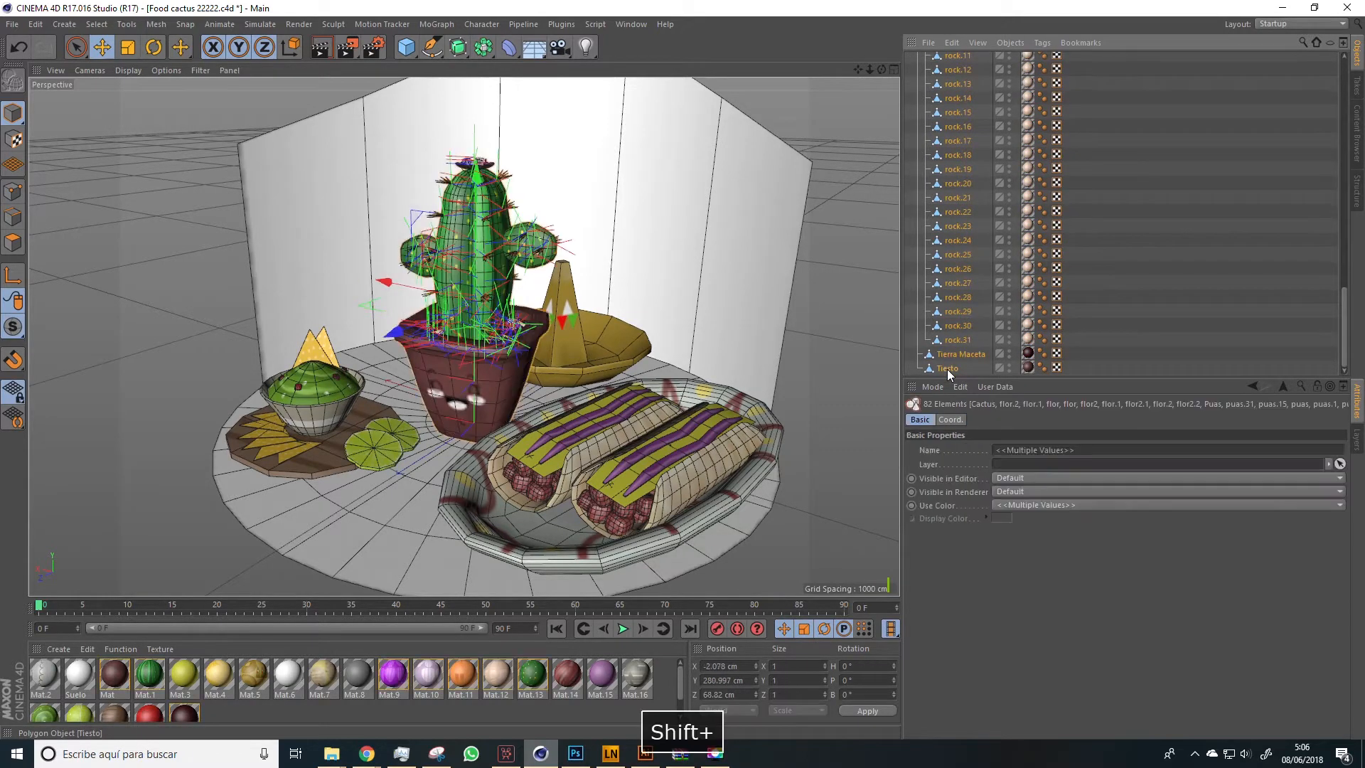
right_click(947, 369)
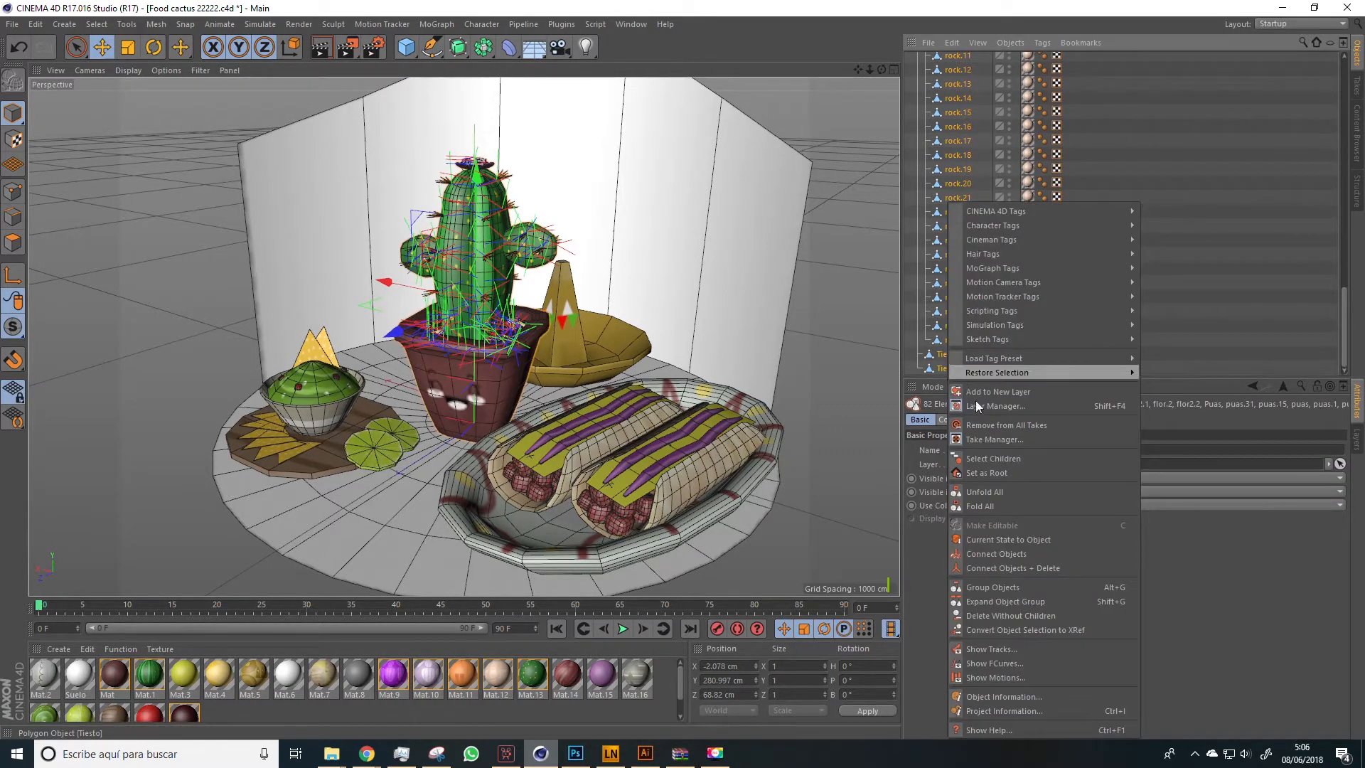
click(1011, 572)
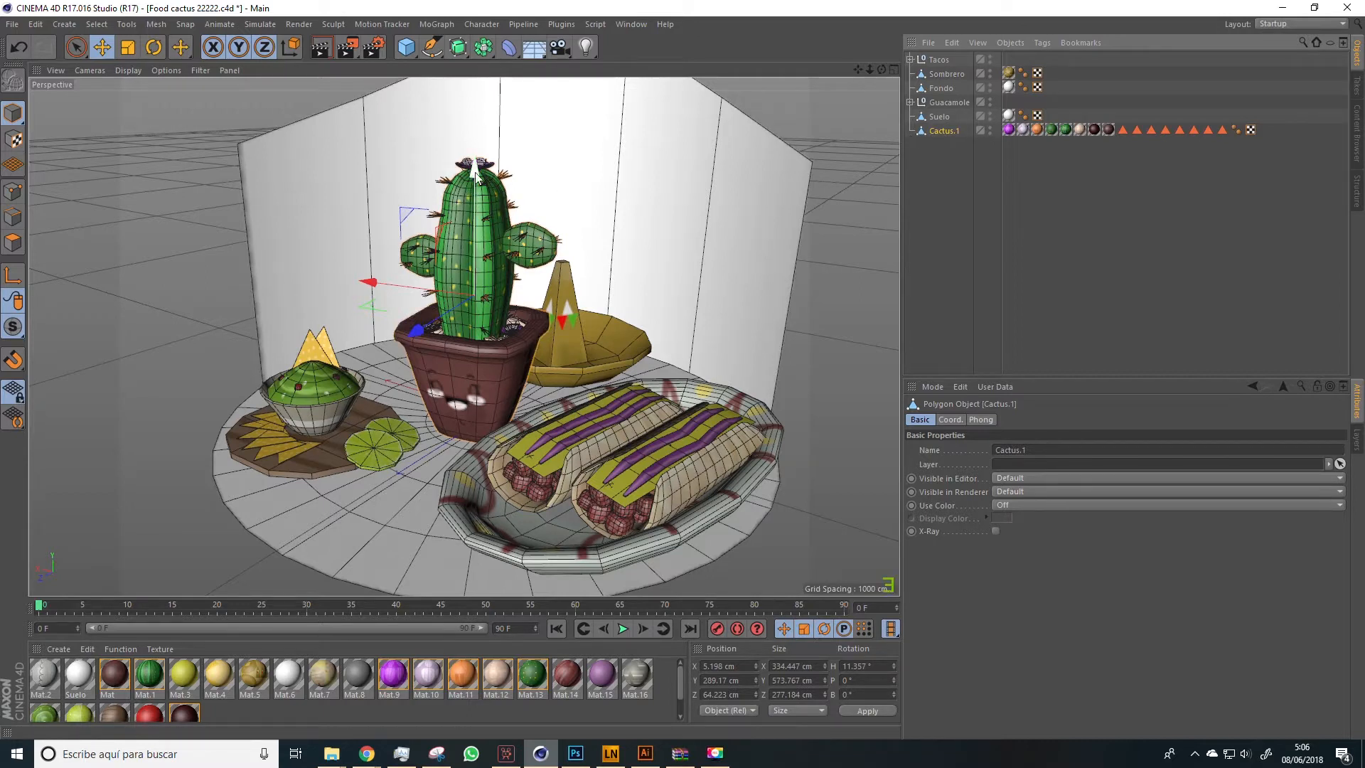
click(932, 197)
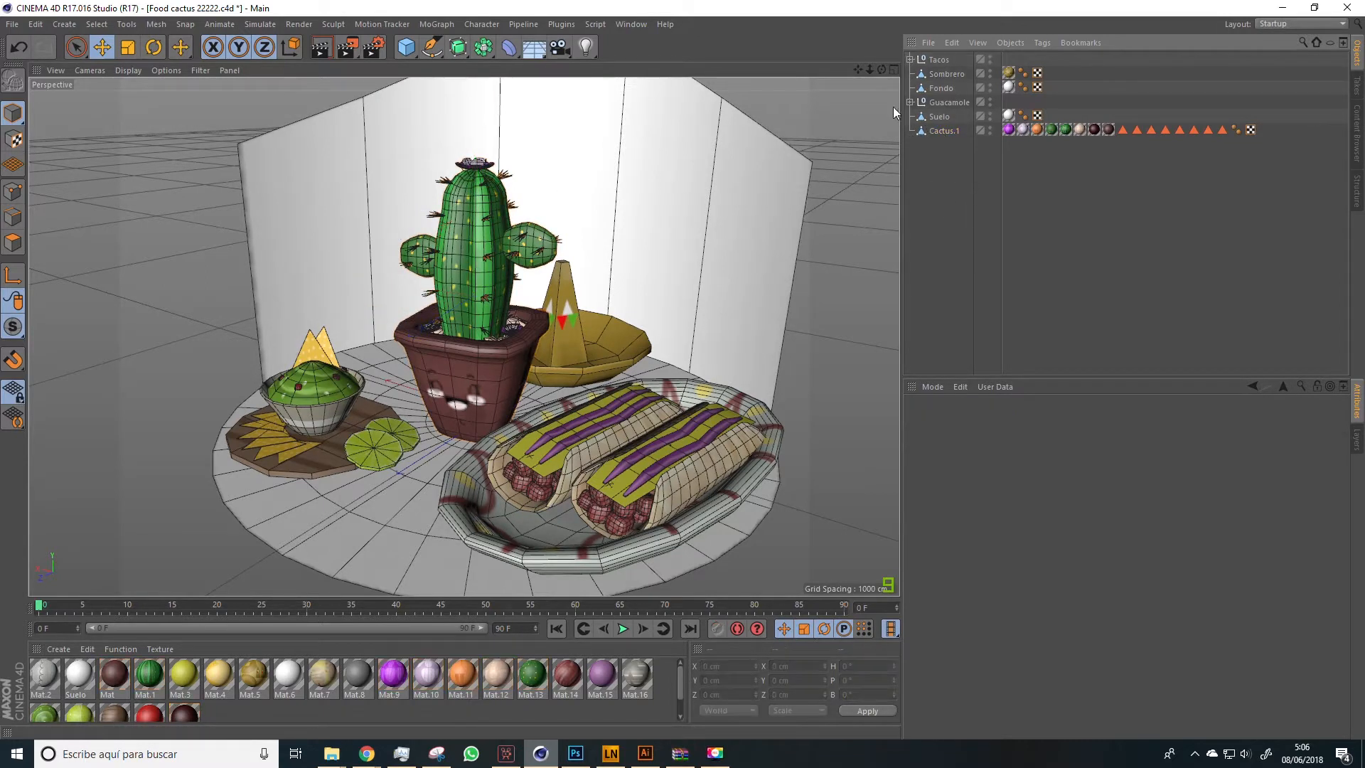
Add a Bend deformer, raise it about 110 cm and rotate its heading about 18°
click(509, 48)
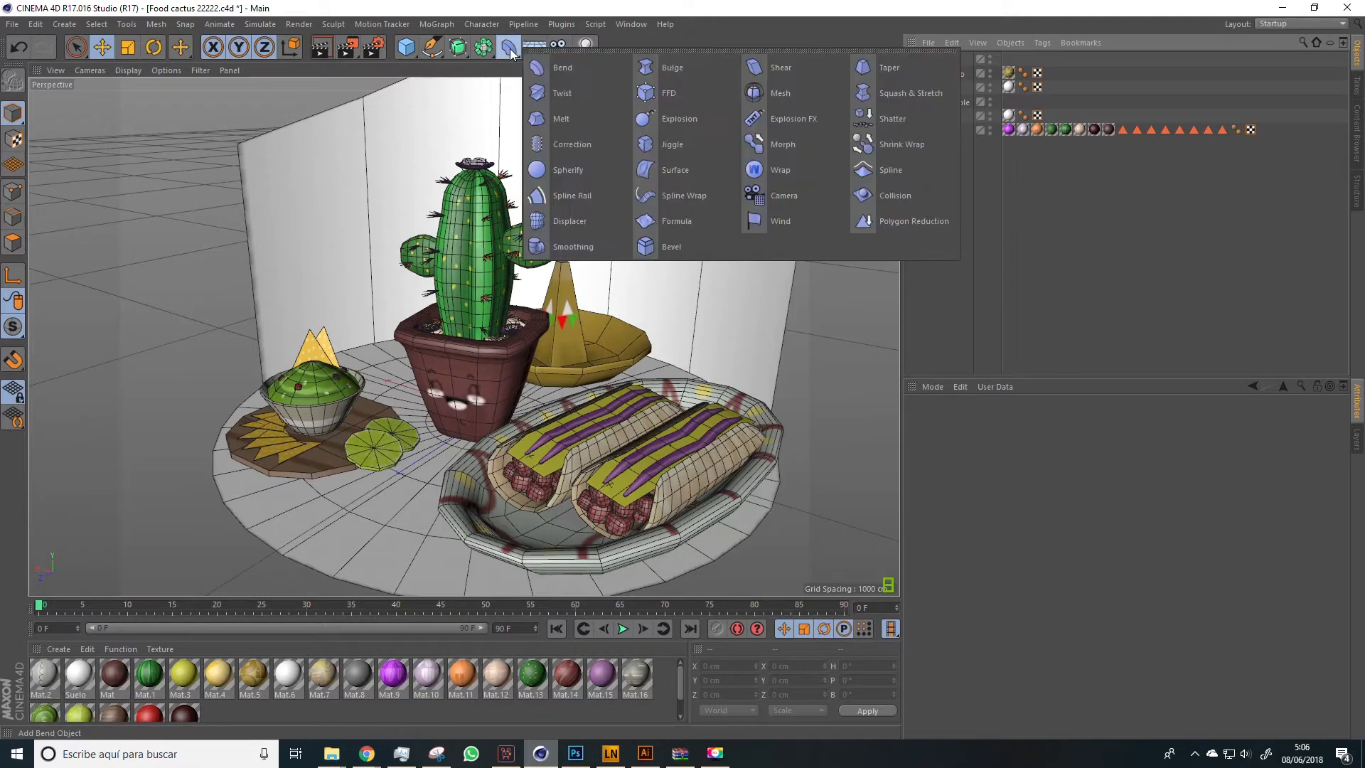
click(552, 59)
drag(492, 309, 479, 270)
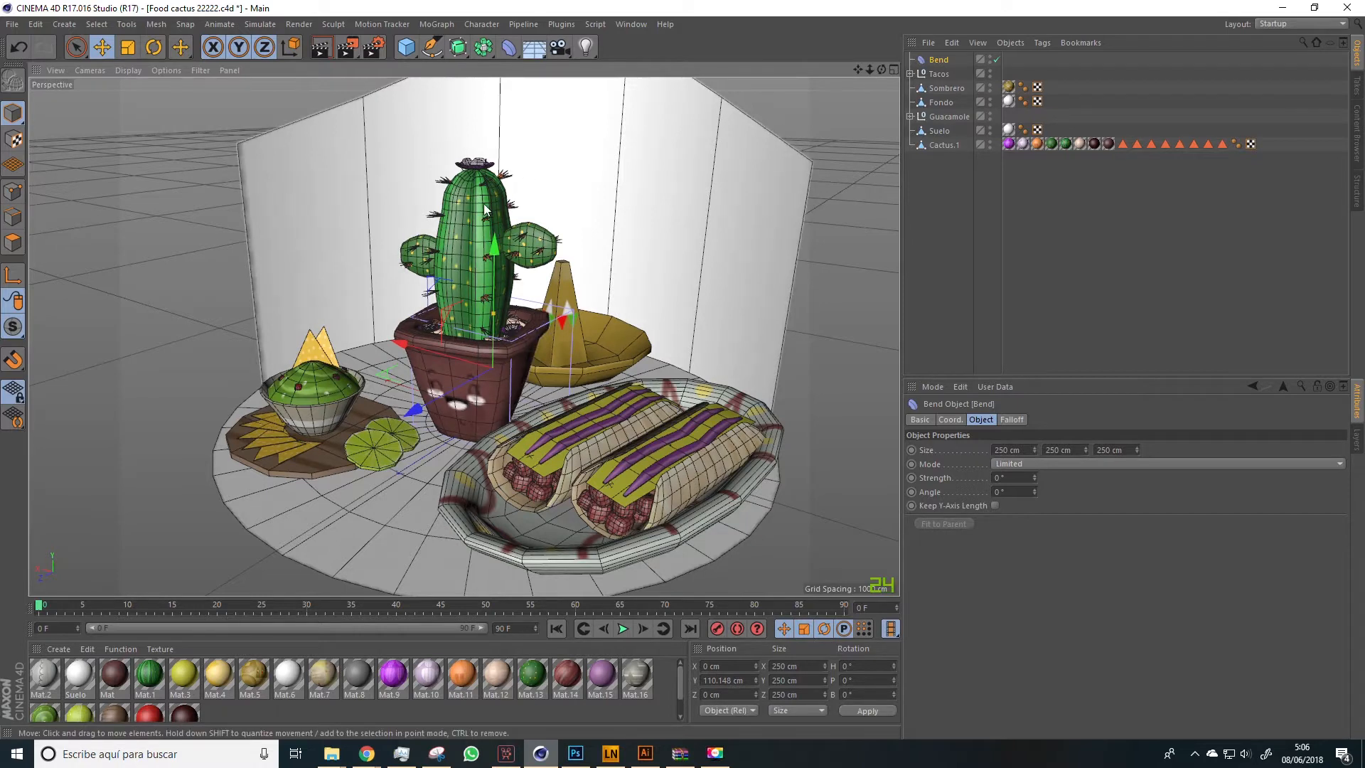
click(160, 49)
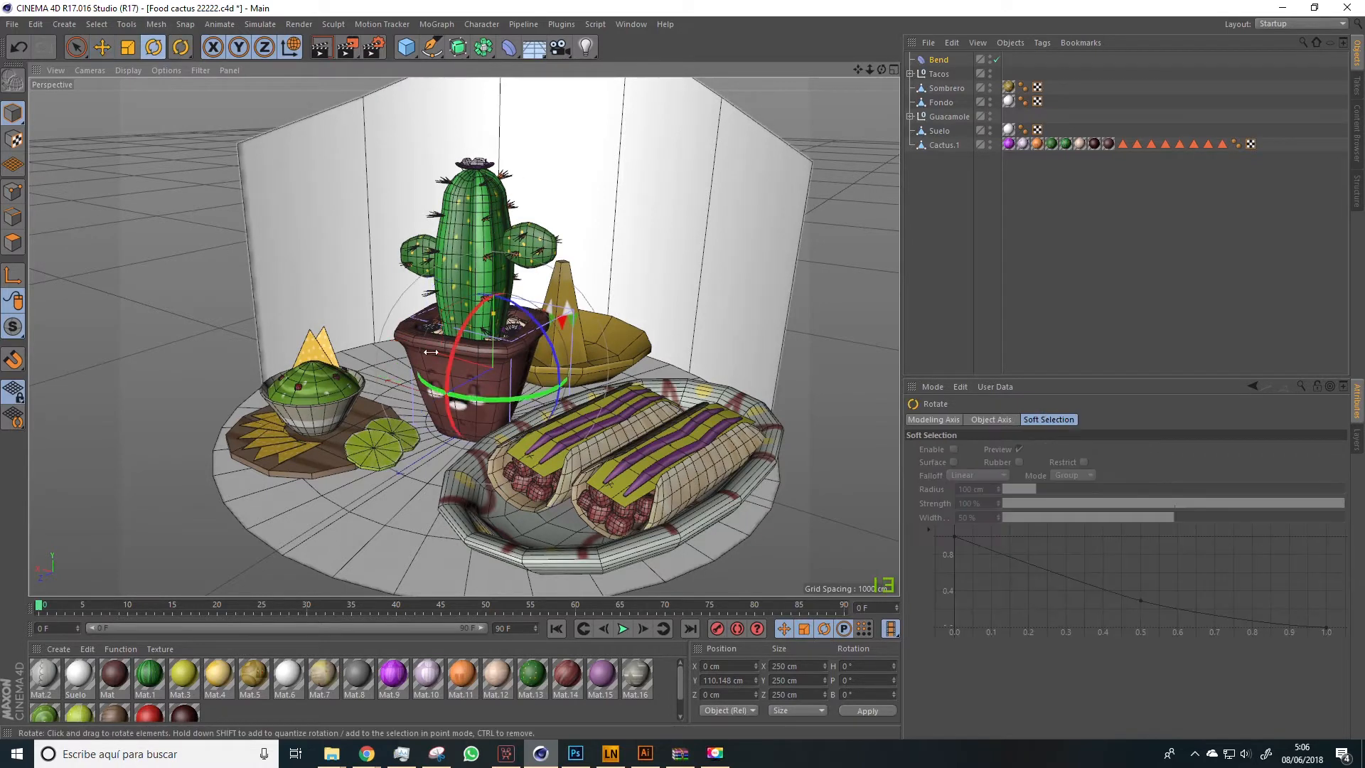
drag(480, 399, 512, 408)
Resize the Bend deformer to 375 × 741 × 328 cm and move it so its cage surrounds the potted cactus
click(938, 60)
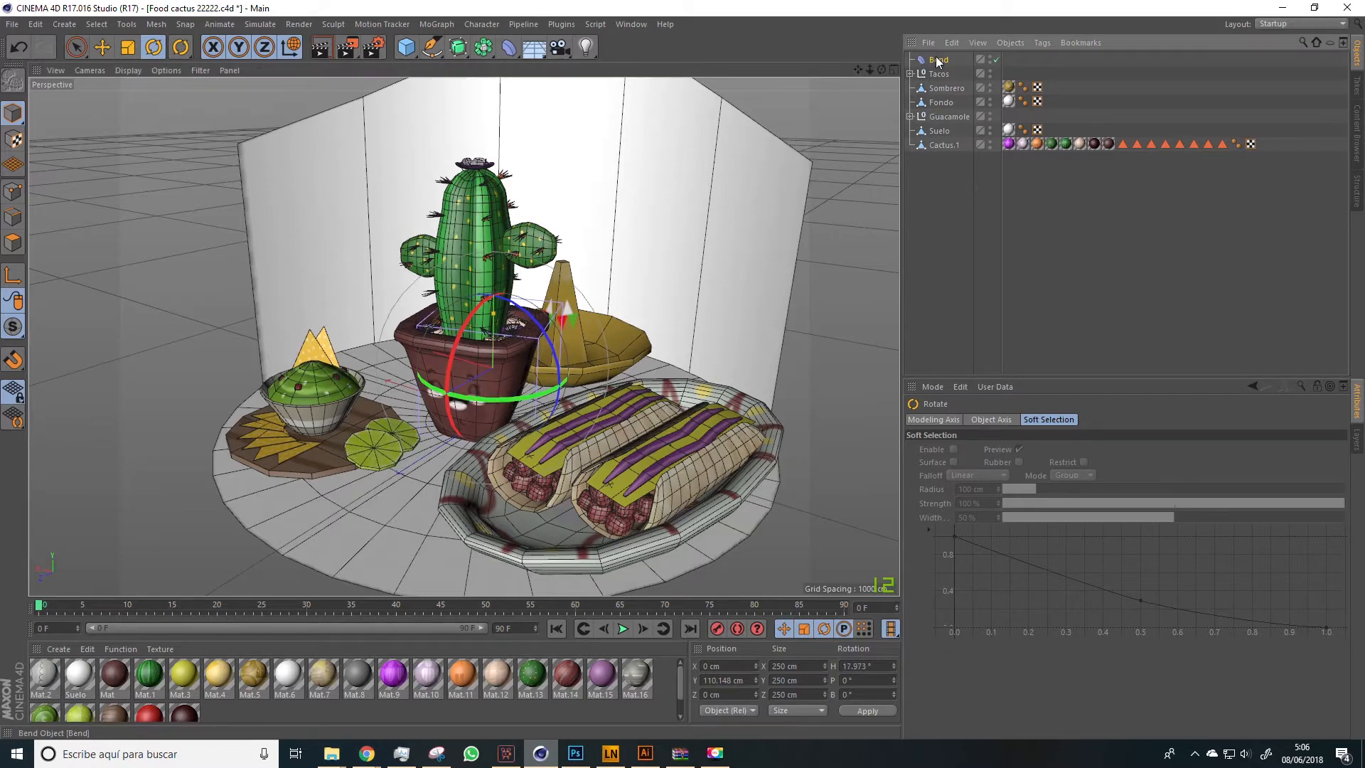
drag(1086, 450, 1032, 450)
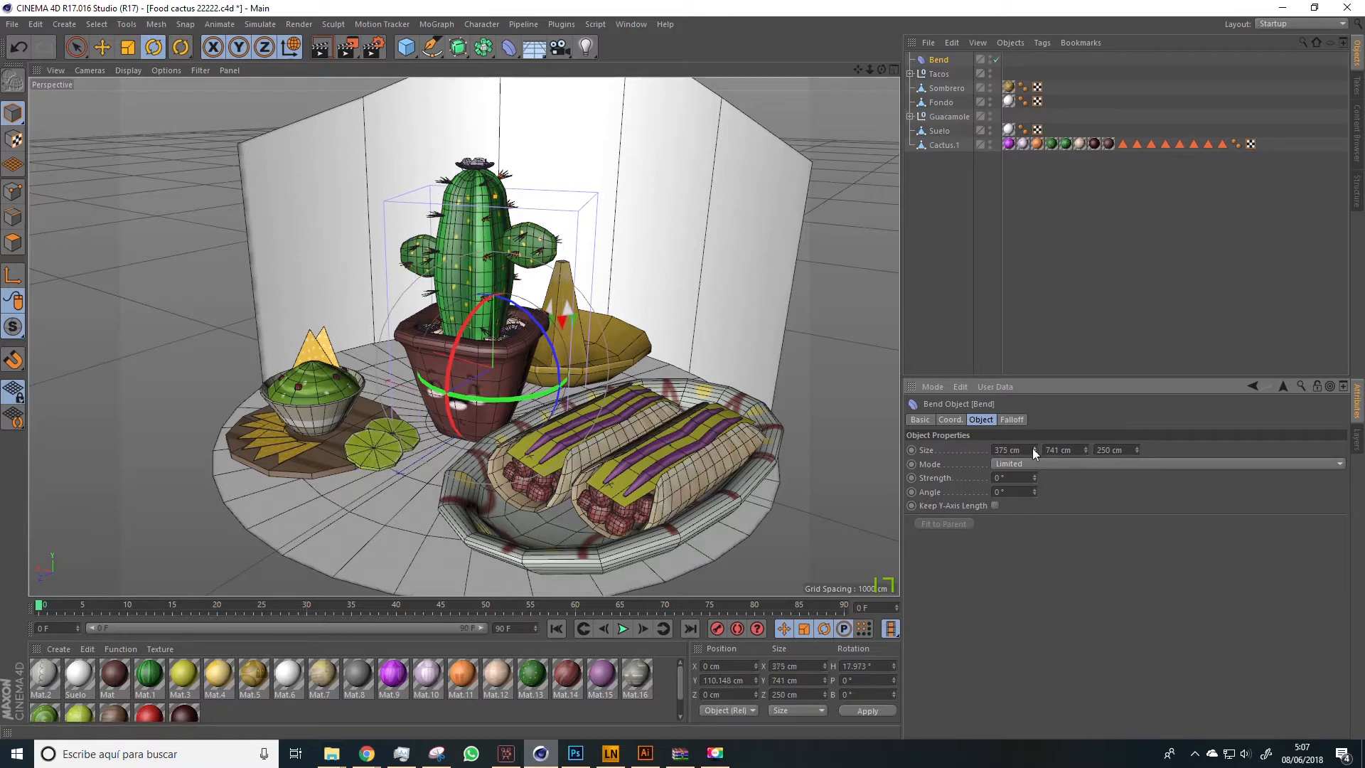
click(102, 47)
drag(397, 374, 365, 354)
click(937, 61)
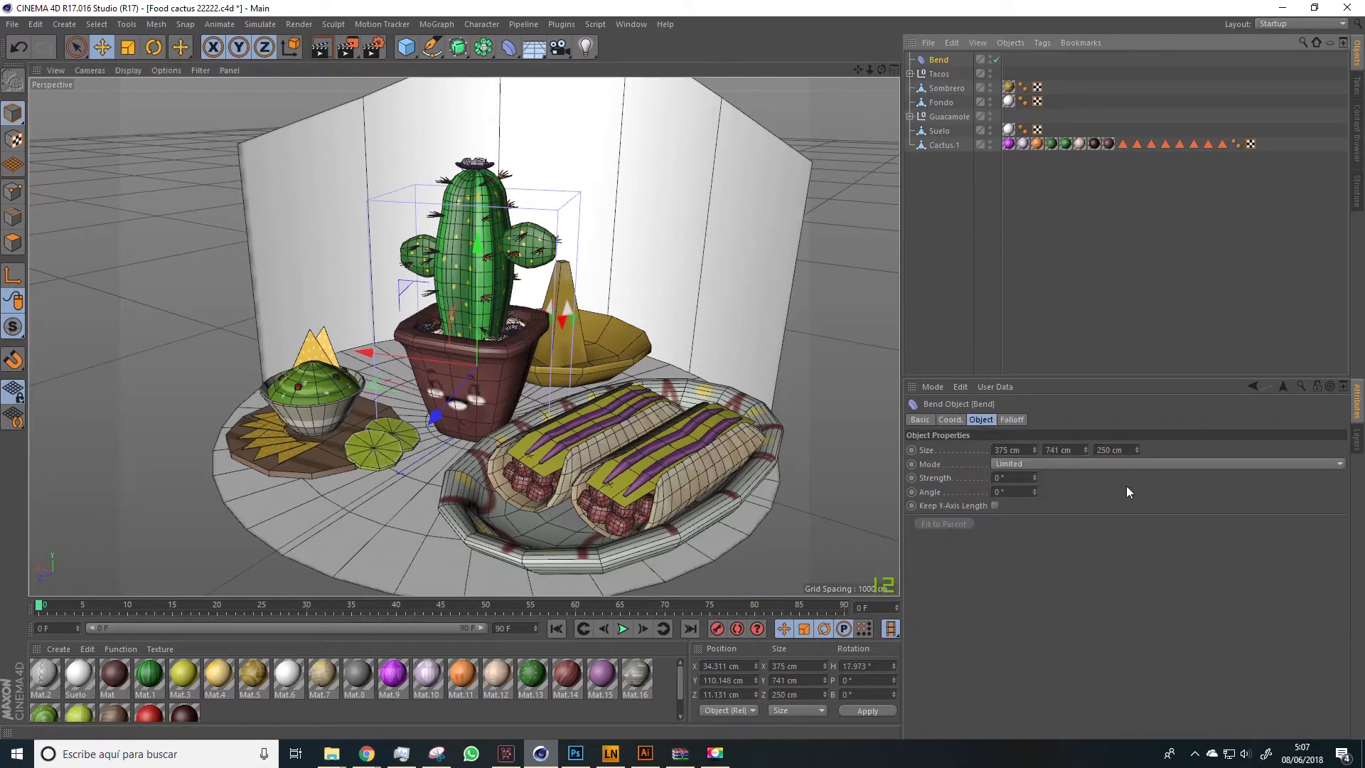
drag(1137, 450, 1137, 394)
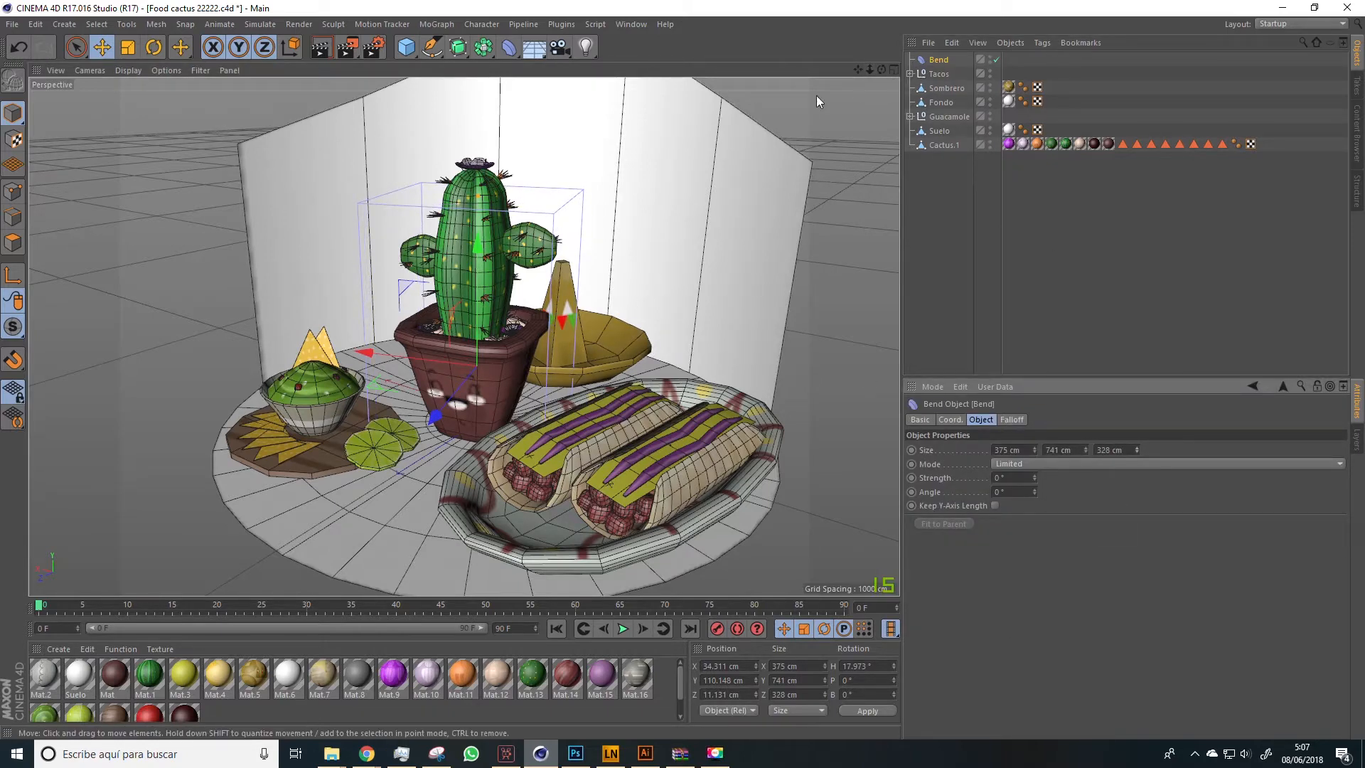
drag(477, 295, 463, 207)
Make the Bend deformer a child of Cactus.1 and set its strength to -12°
drag(938, 61, 941, 144)
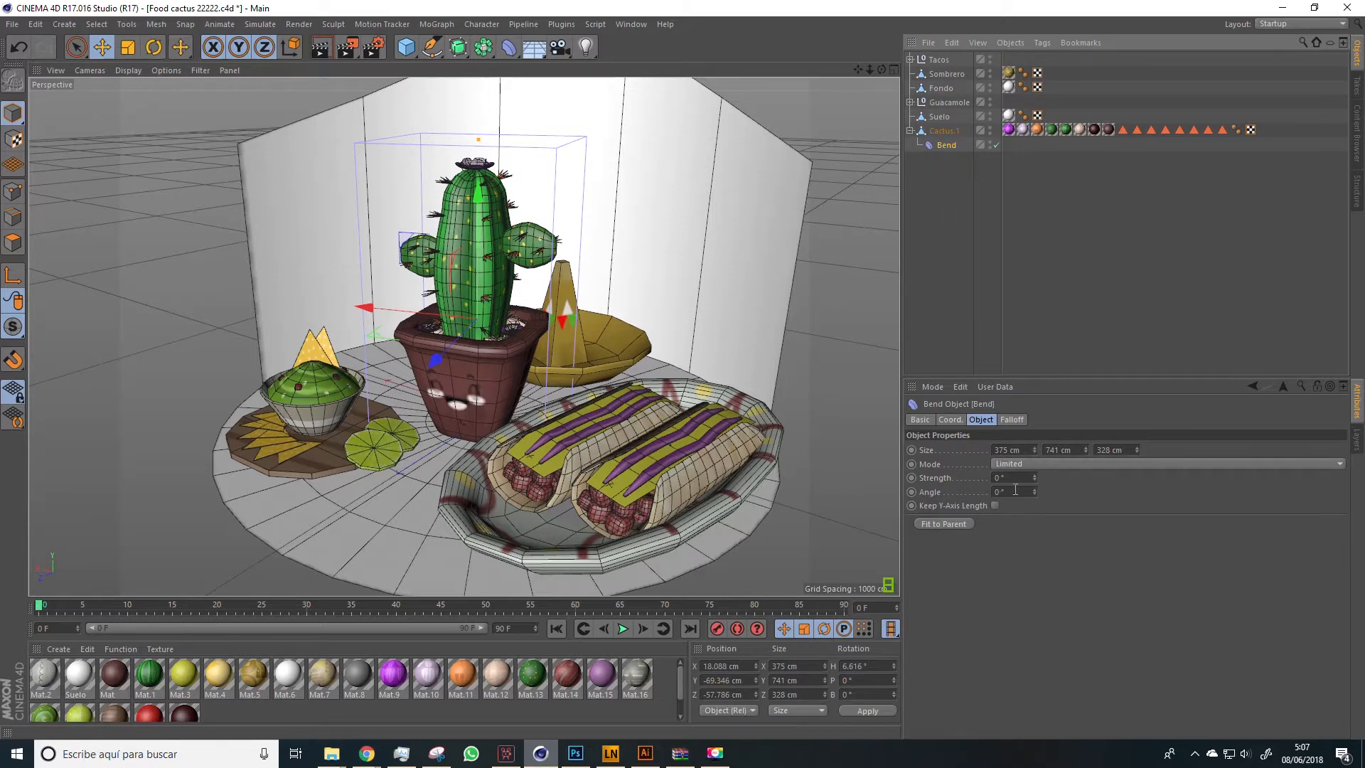
drag(1034, 477, 1035, 489)
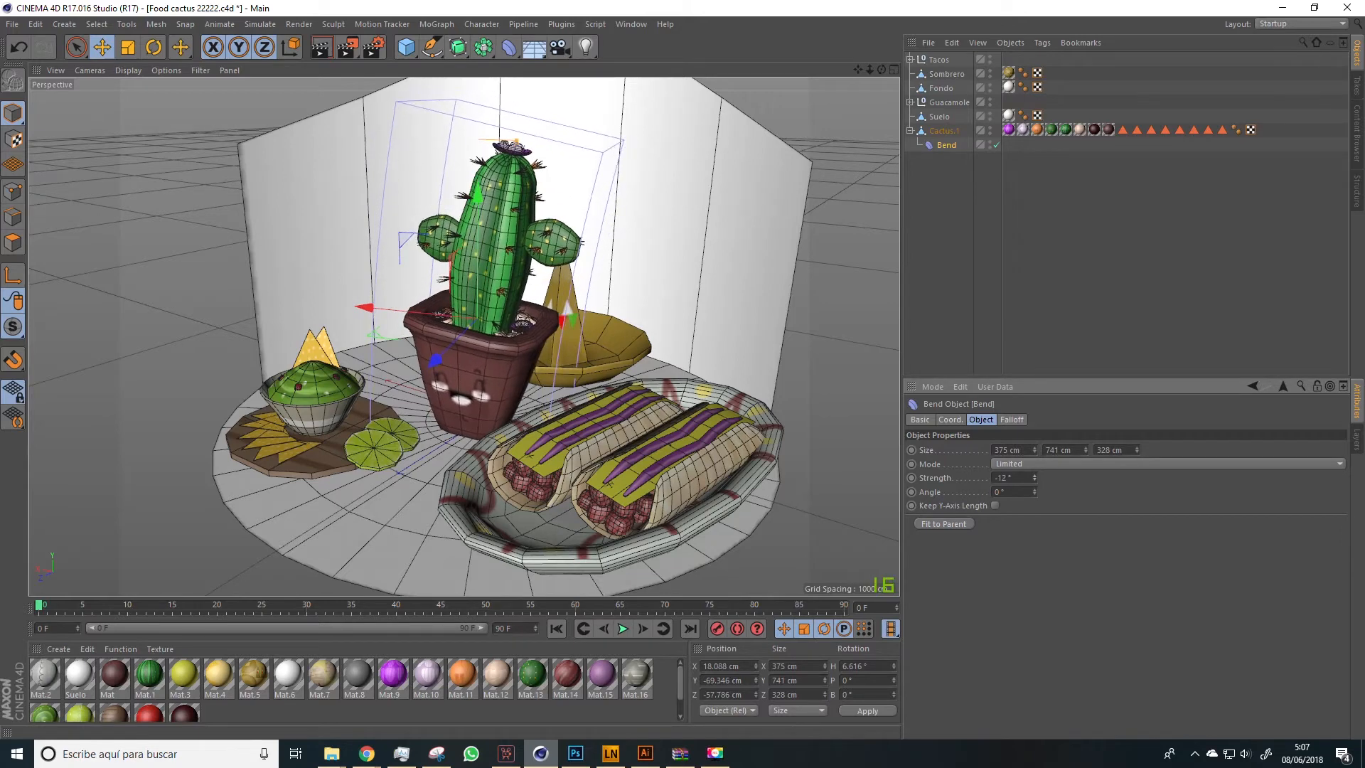
Set the Bend deformer's strength to -14° and its angle to 9°
drag(1032, 496, 1032, 485)
drag(1033, 492, 1034, 481)
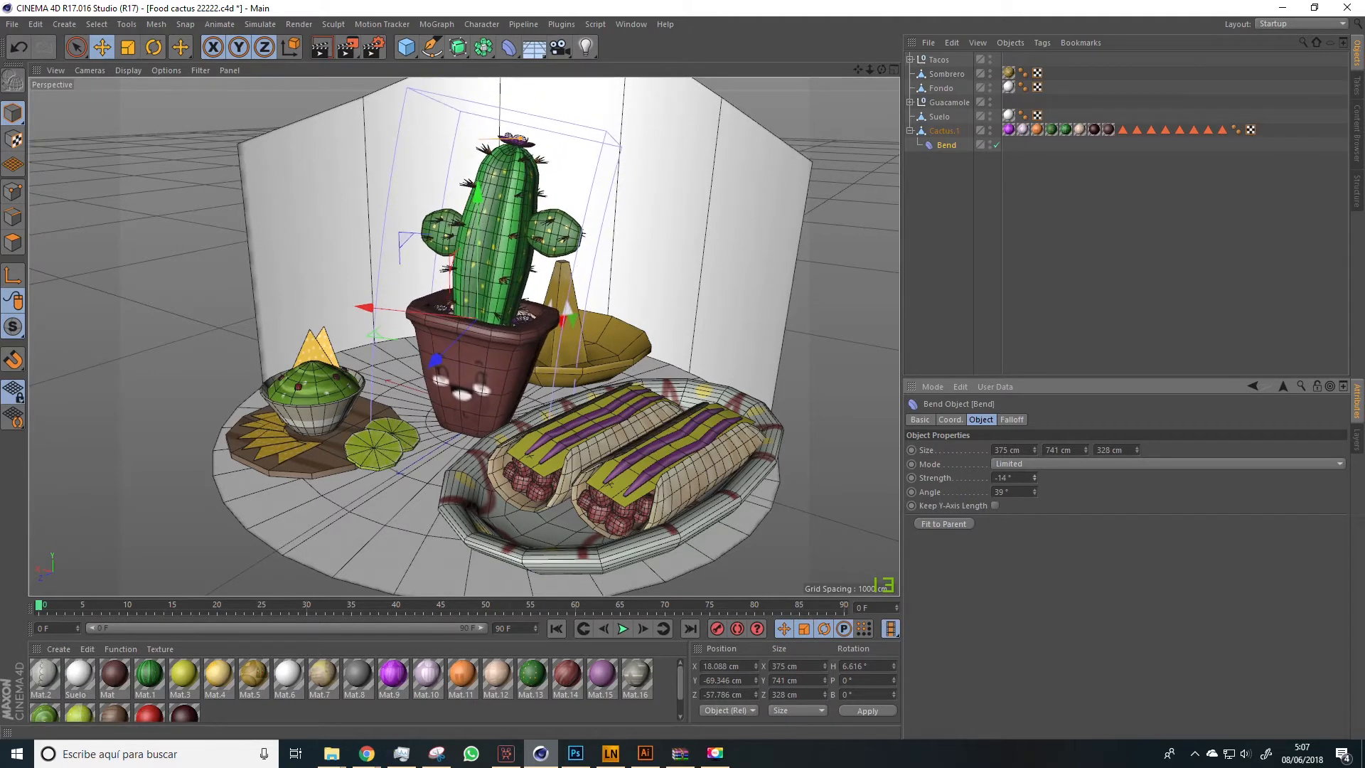
drag(555, 371, 599, 369)
drag(1034, 478, 1034, 485)
drag(611, 356, 616, 354)
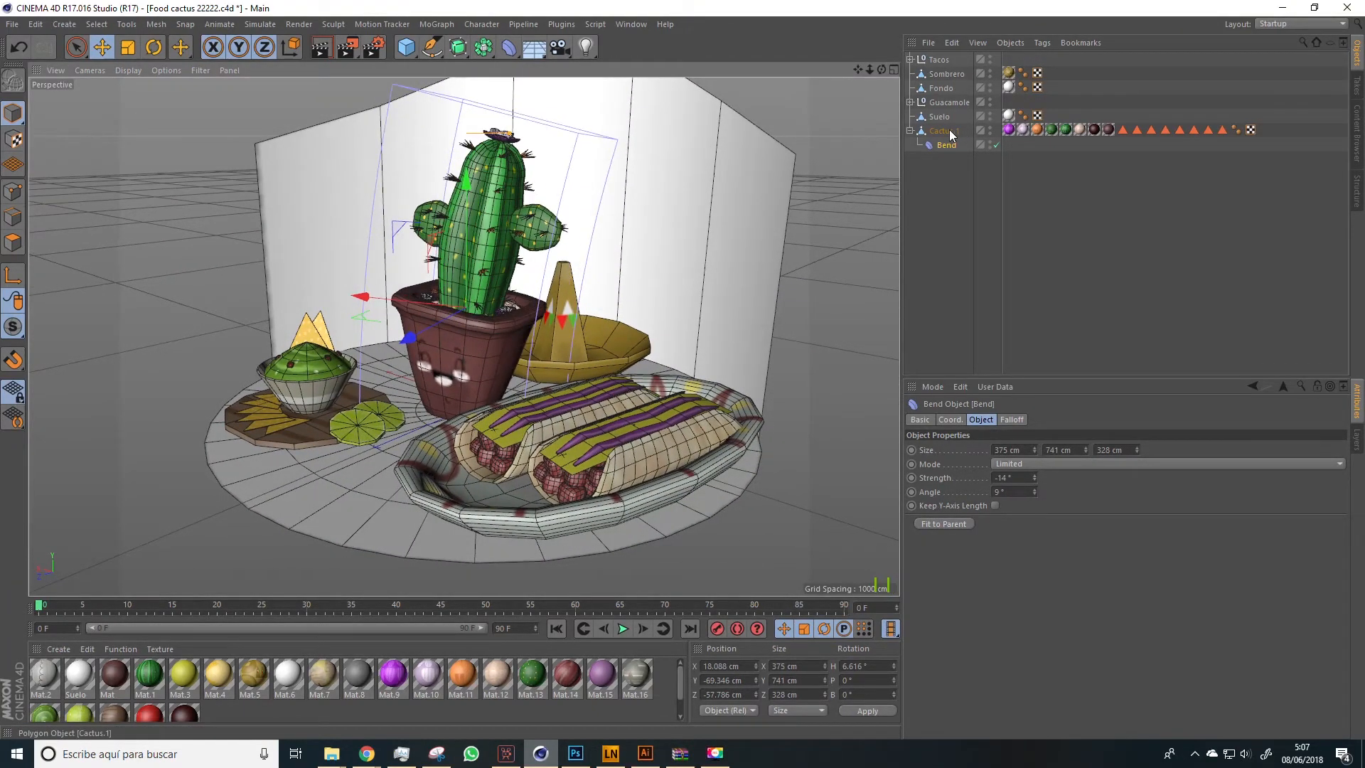
Bake the bent Cactus.1 with Current State to Object and delete the original mesh together with its Bend deformer
click(950, 133)
right_click(945, 133)
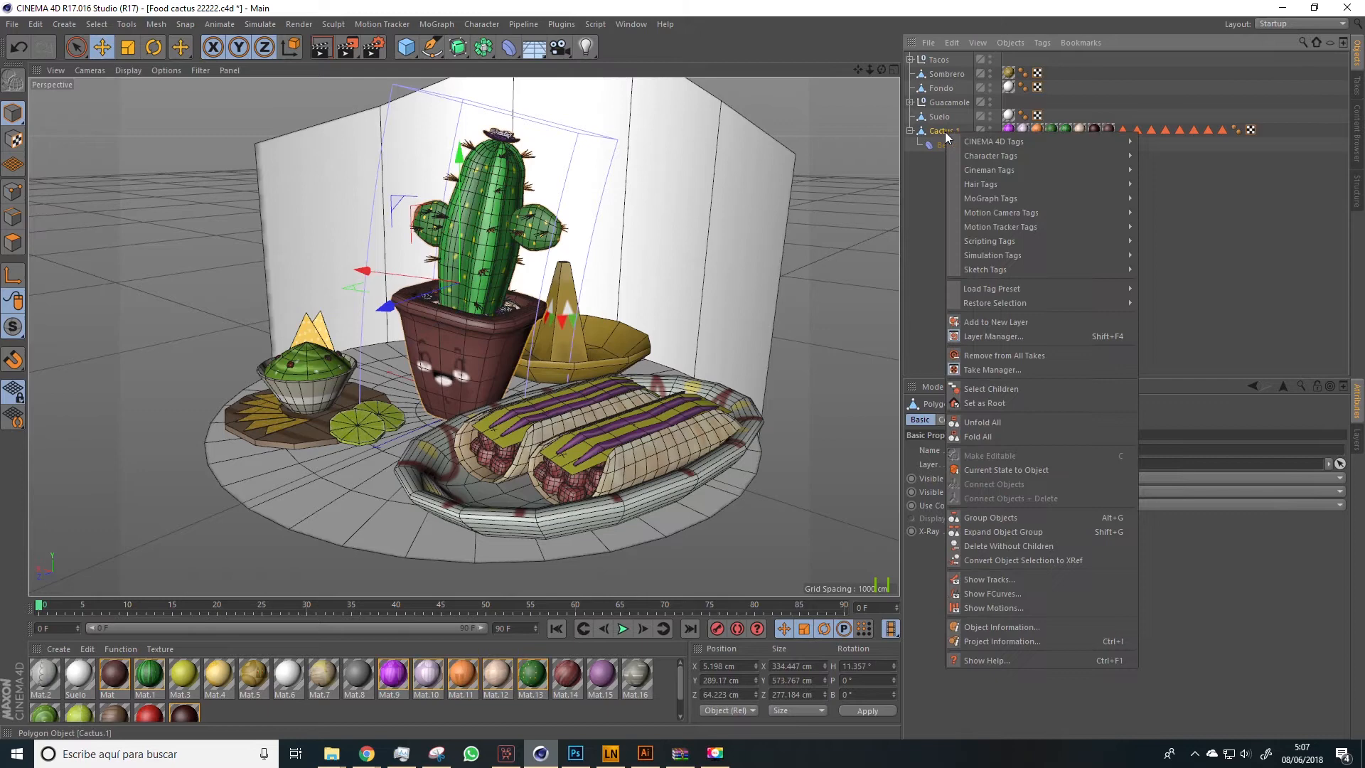
click(982, 472)
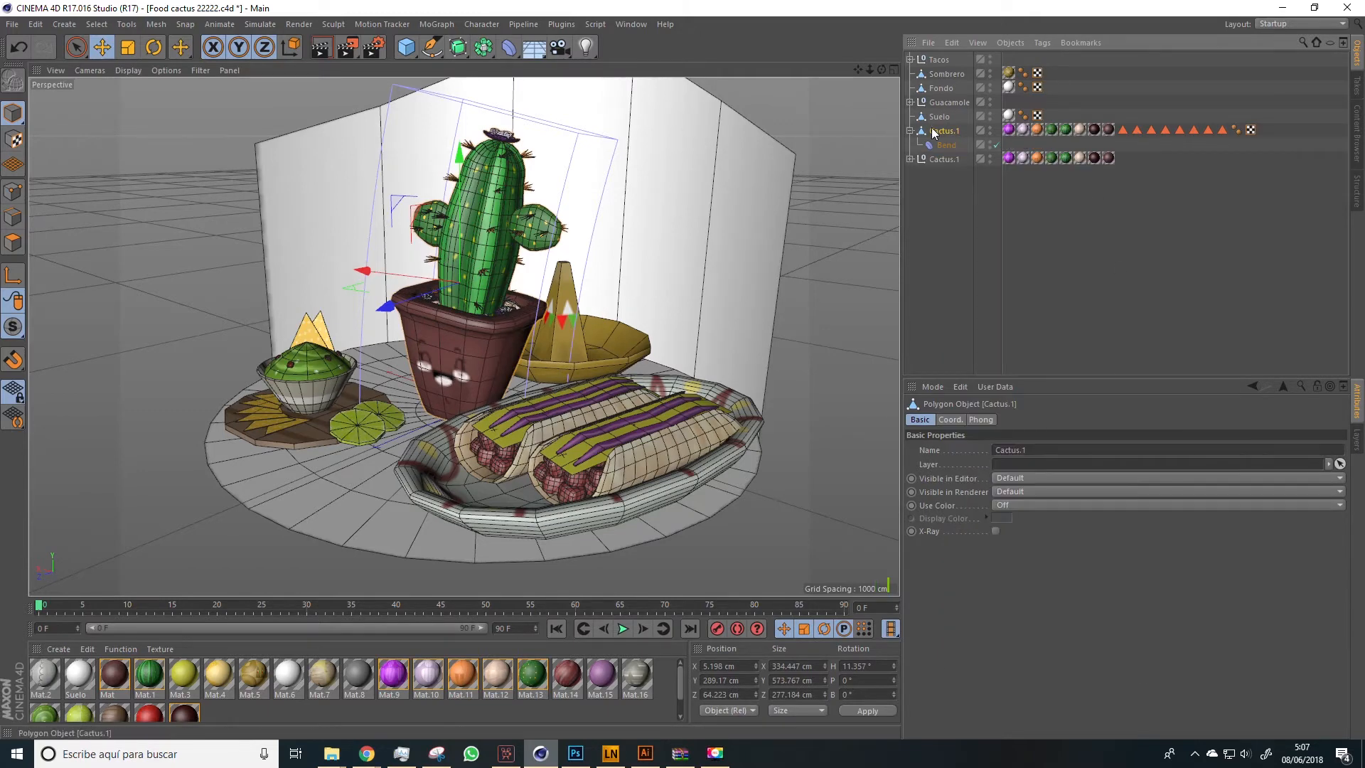
key(Delete)
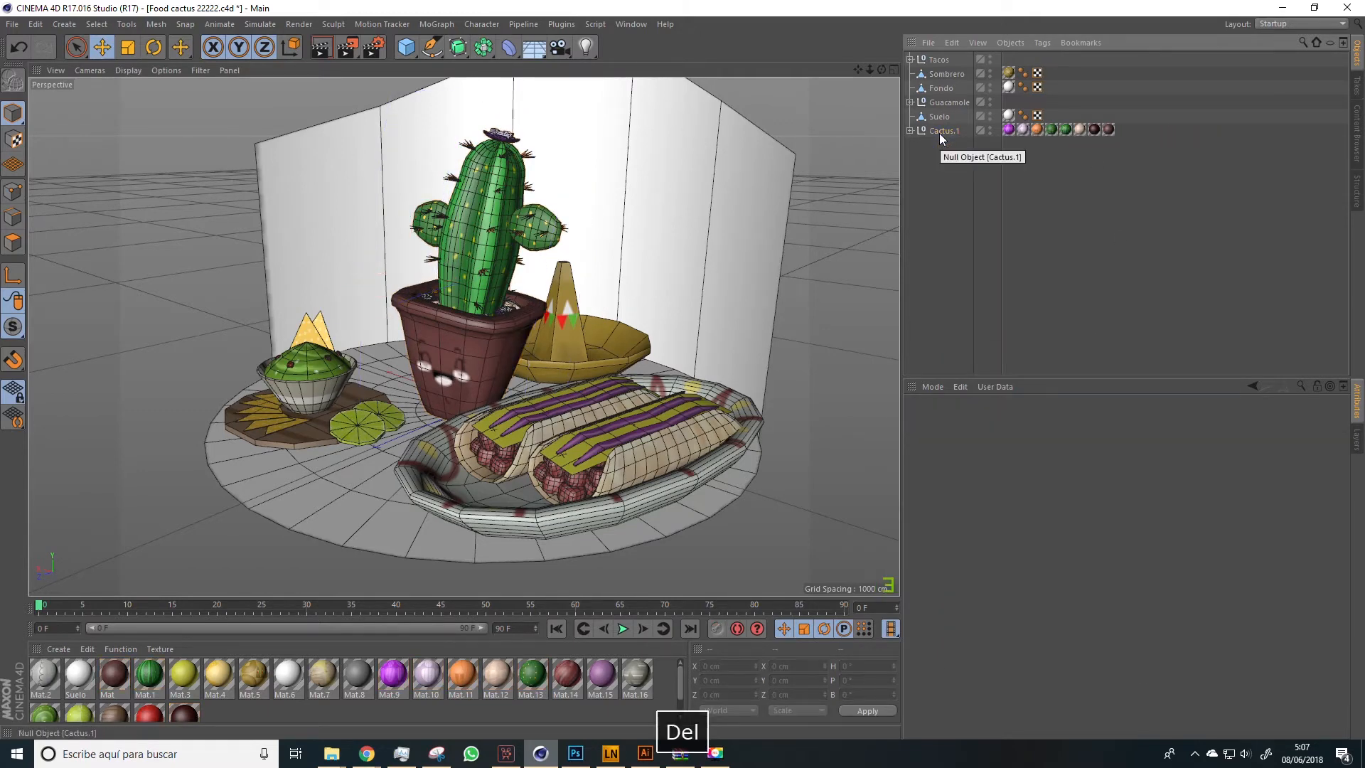
Move the baked Cactus.1 mesh out of its null to the top level and delete the empty null
click(911, 131)
click(953, 145)
drag(953, 145, 951, 125)
click(948, 146)
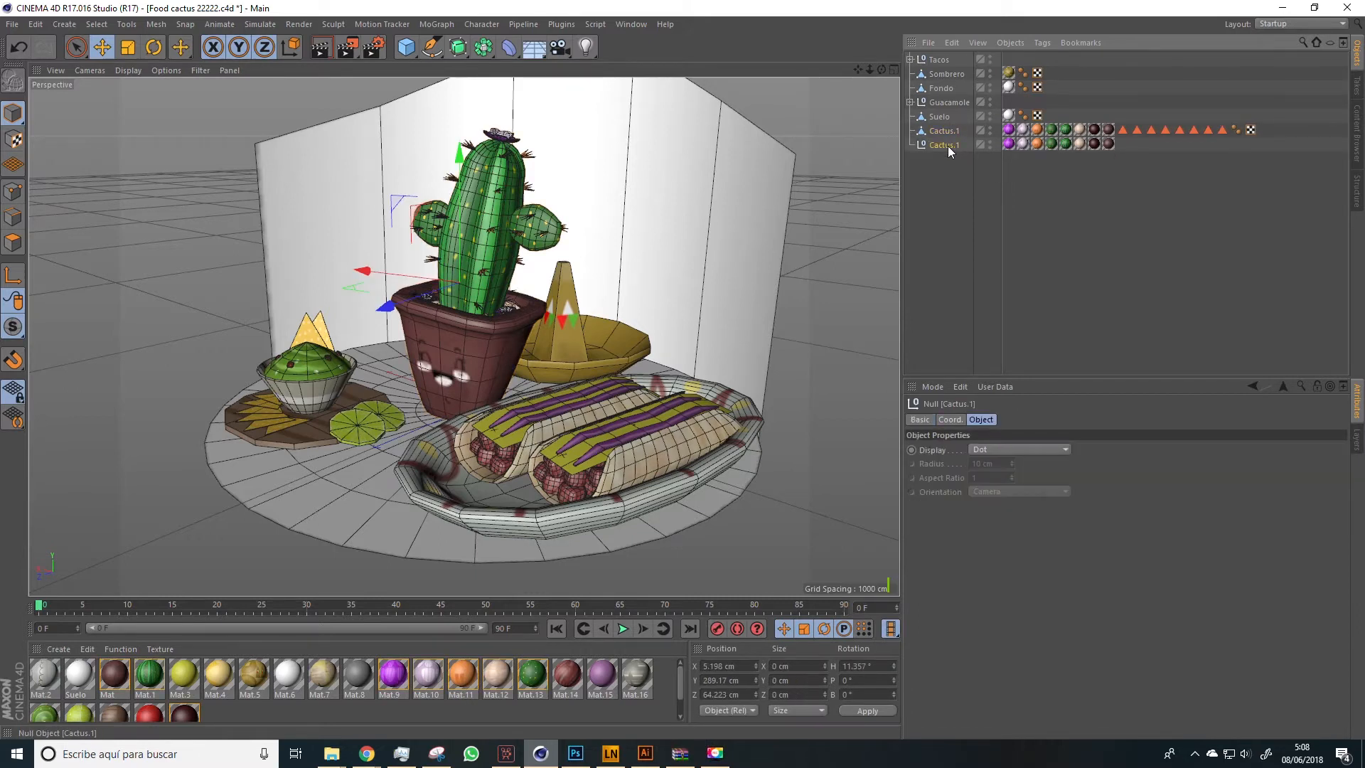
key(Delete)
Rotate the Cactus.1 mesh around its vertical axis to a heading of about 21°, then deselect it
click(931, 131)
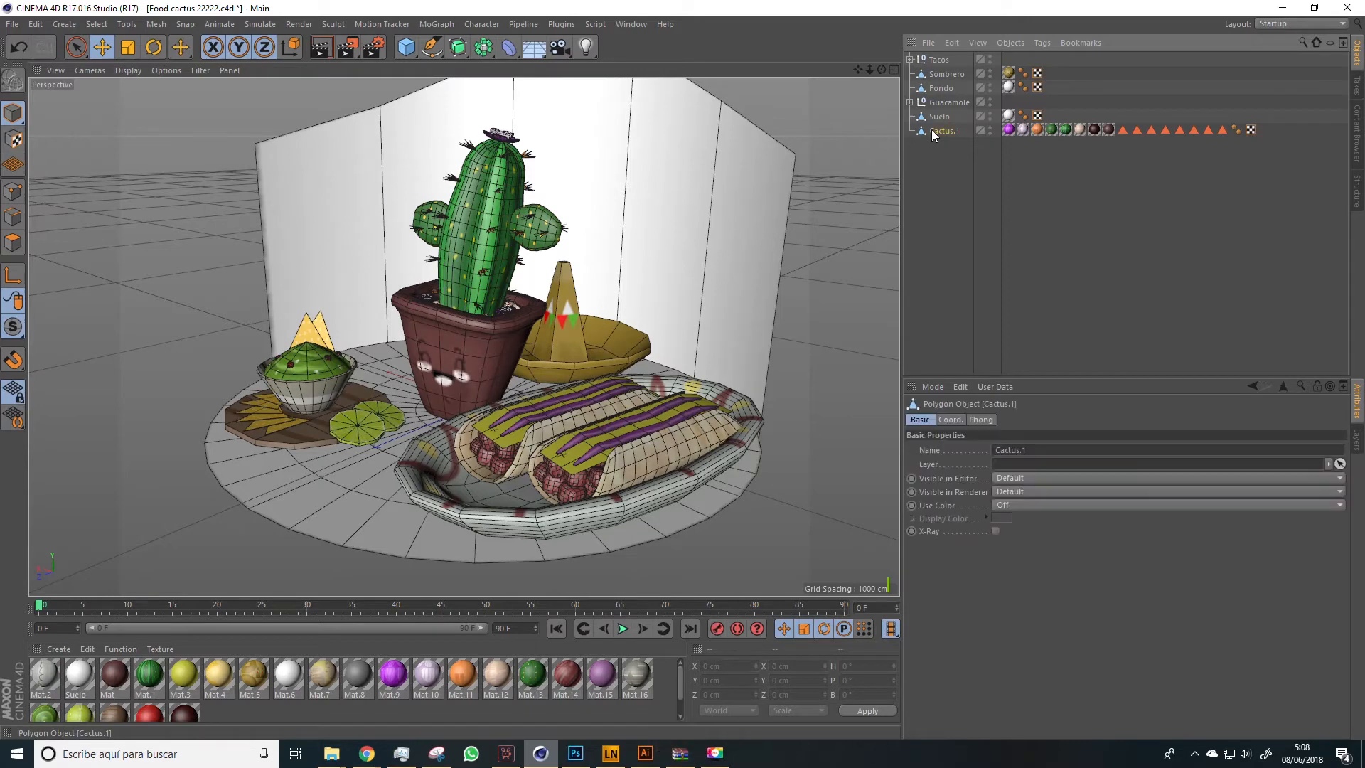
drag(493, 338, 502, 345)
click(161, 47)
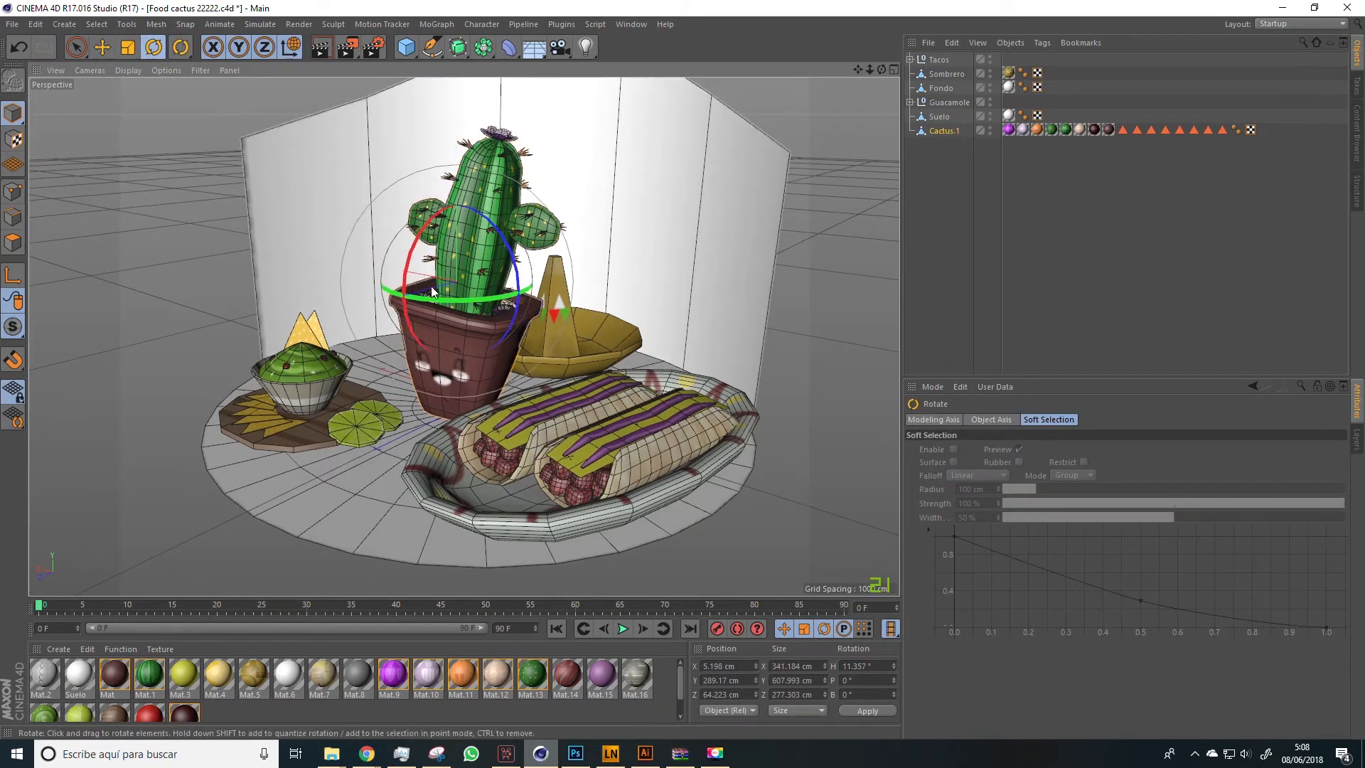
drag(449, 295, 463, 300)
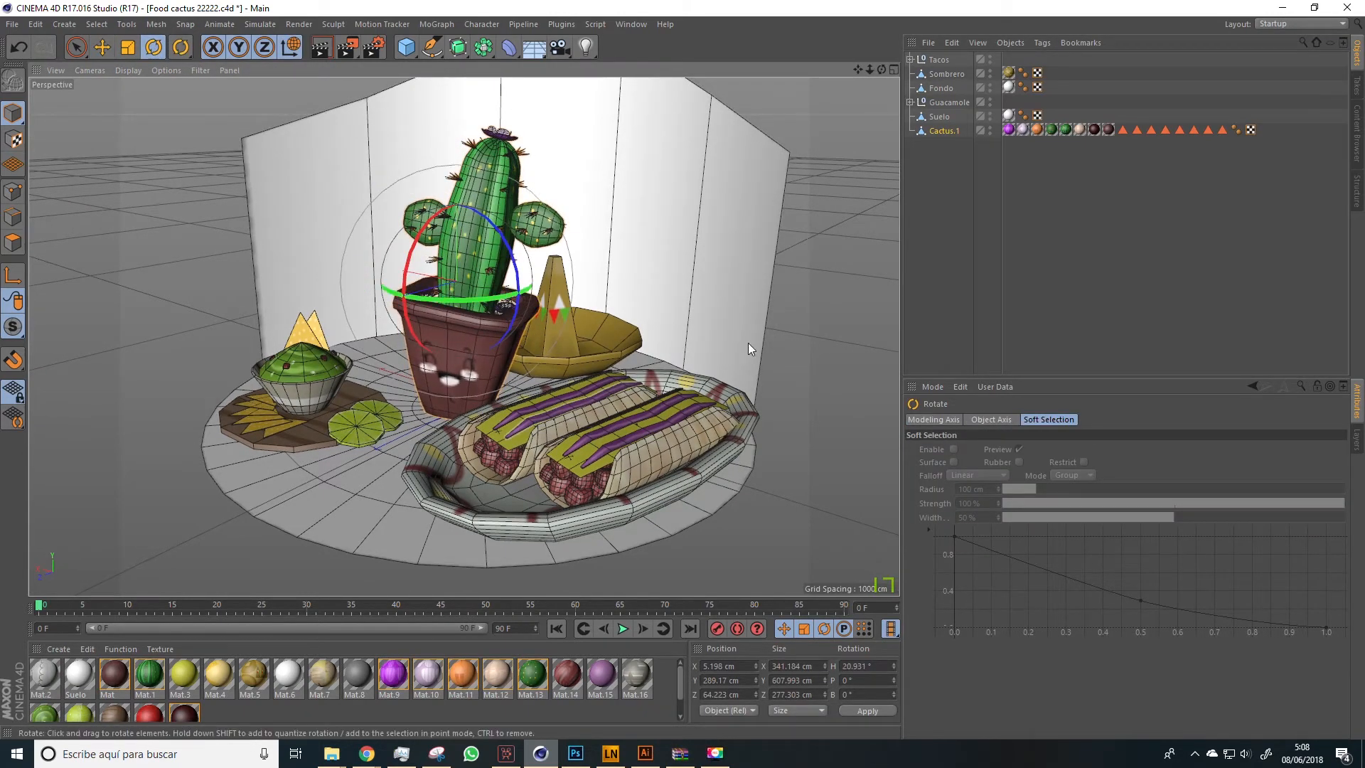
click(949, 300)
drag(605, 323, 435, 430)
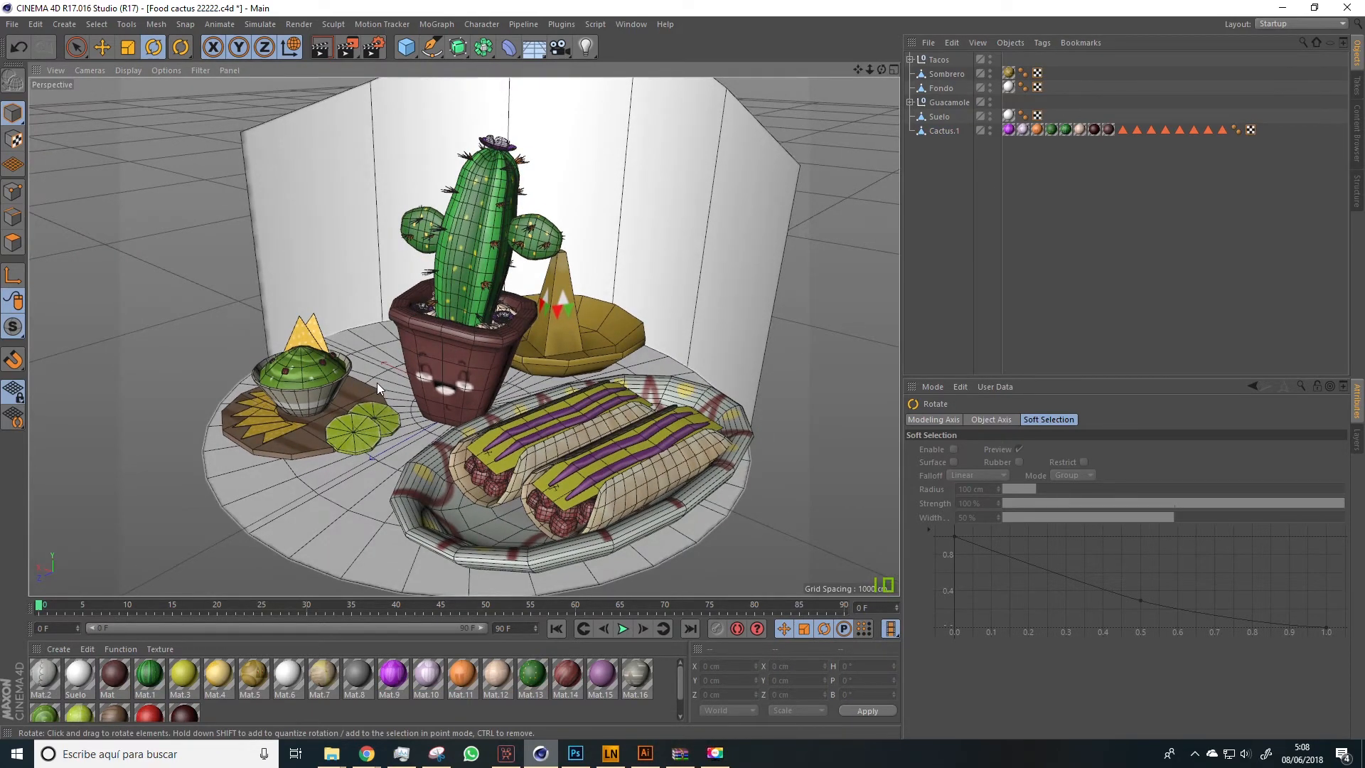
click(308, 489)
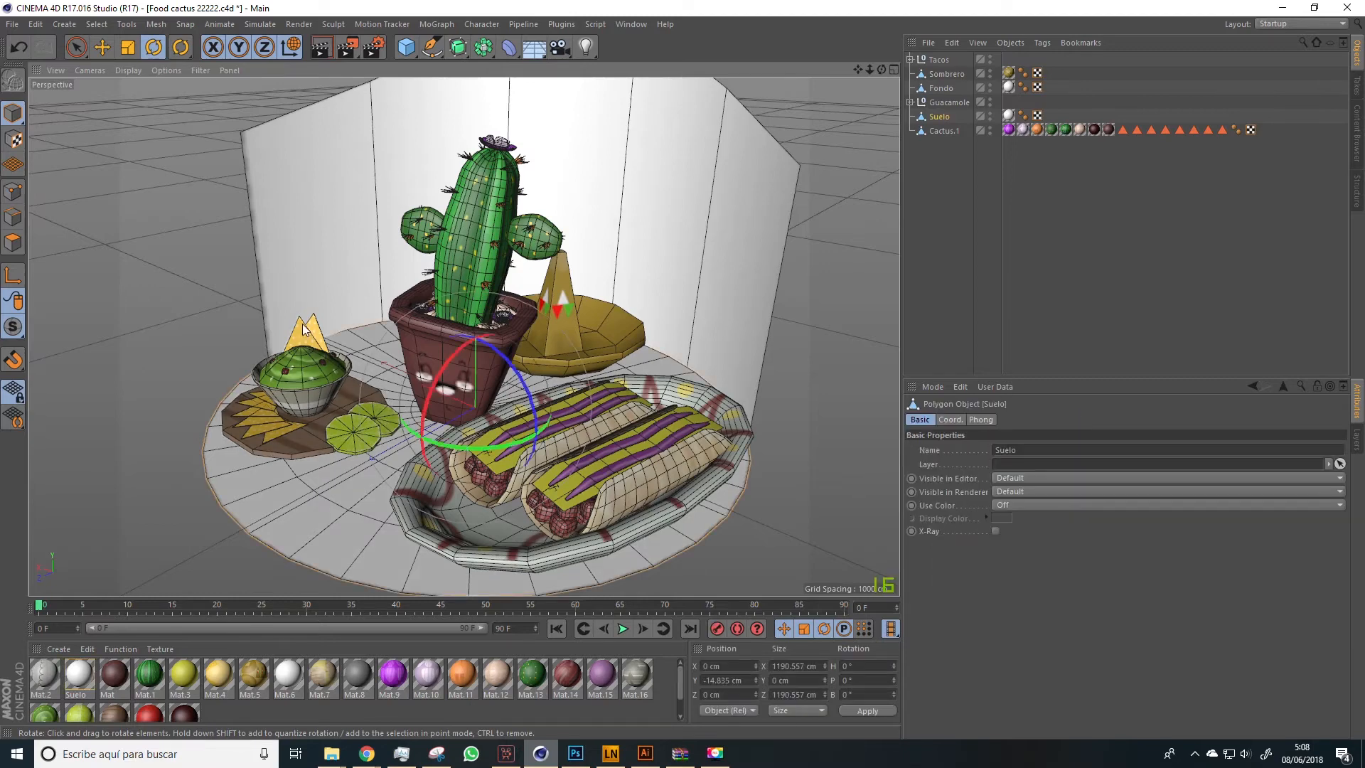
click(302, 174)
click(496, 460)
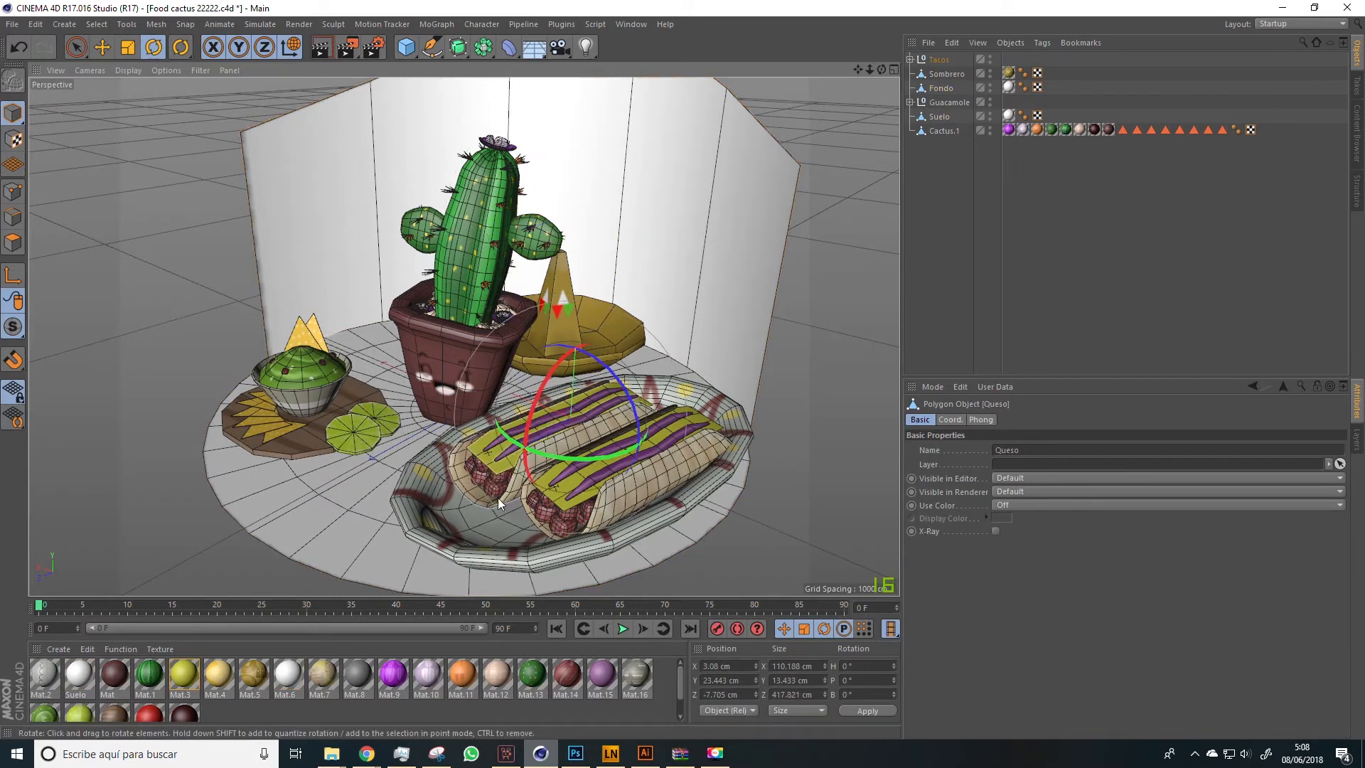
scroll(351, 323, down, 4)
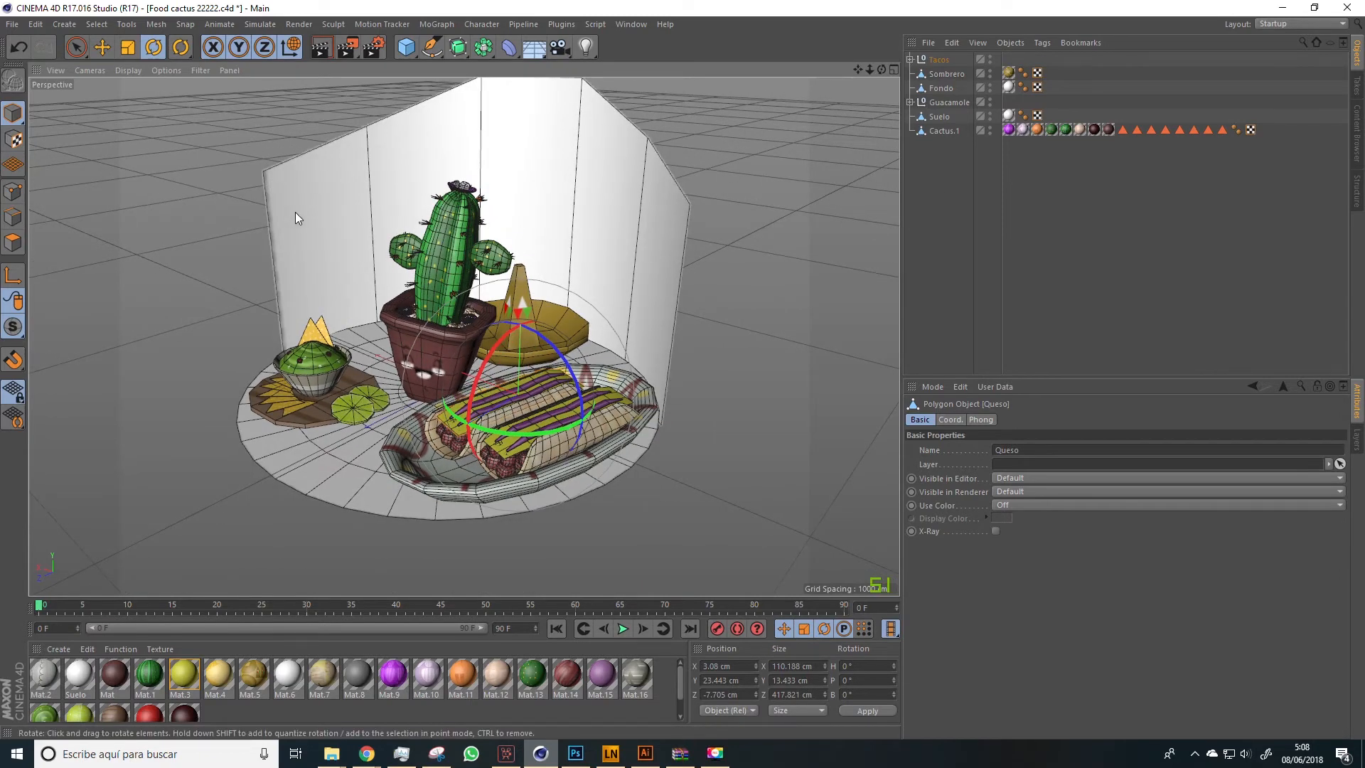
Export the scene as FBX version 7.4 (2014) with embedded textures, overwriting Food cactus 3 in the CURSO CACTUS folder
click(13, 24)
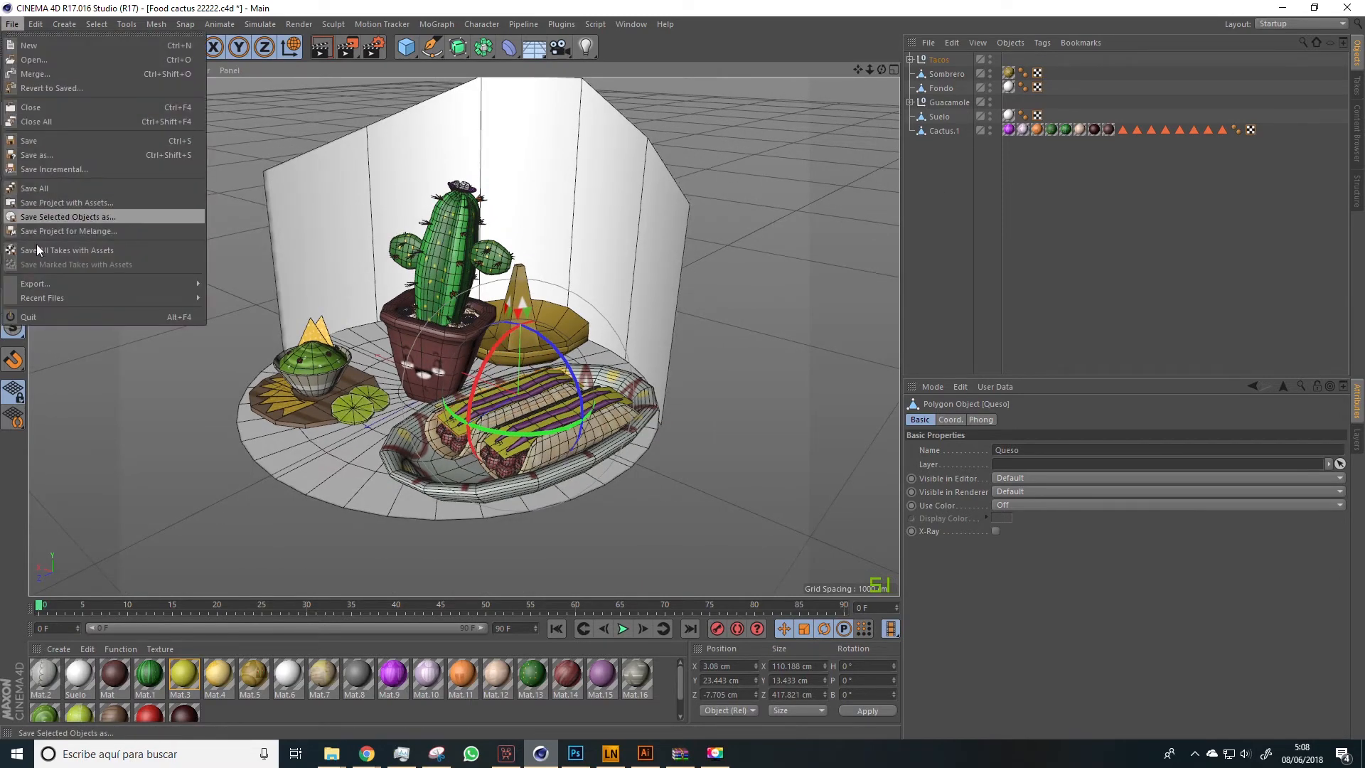
mouse_move(40, 283)
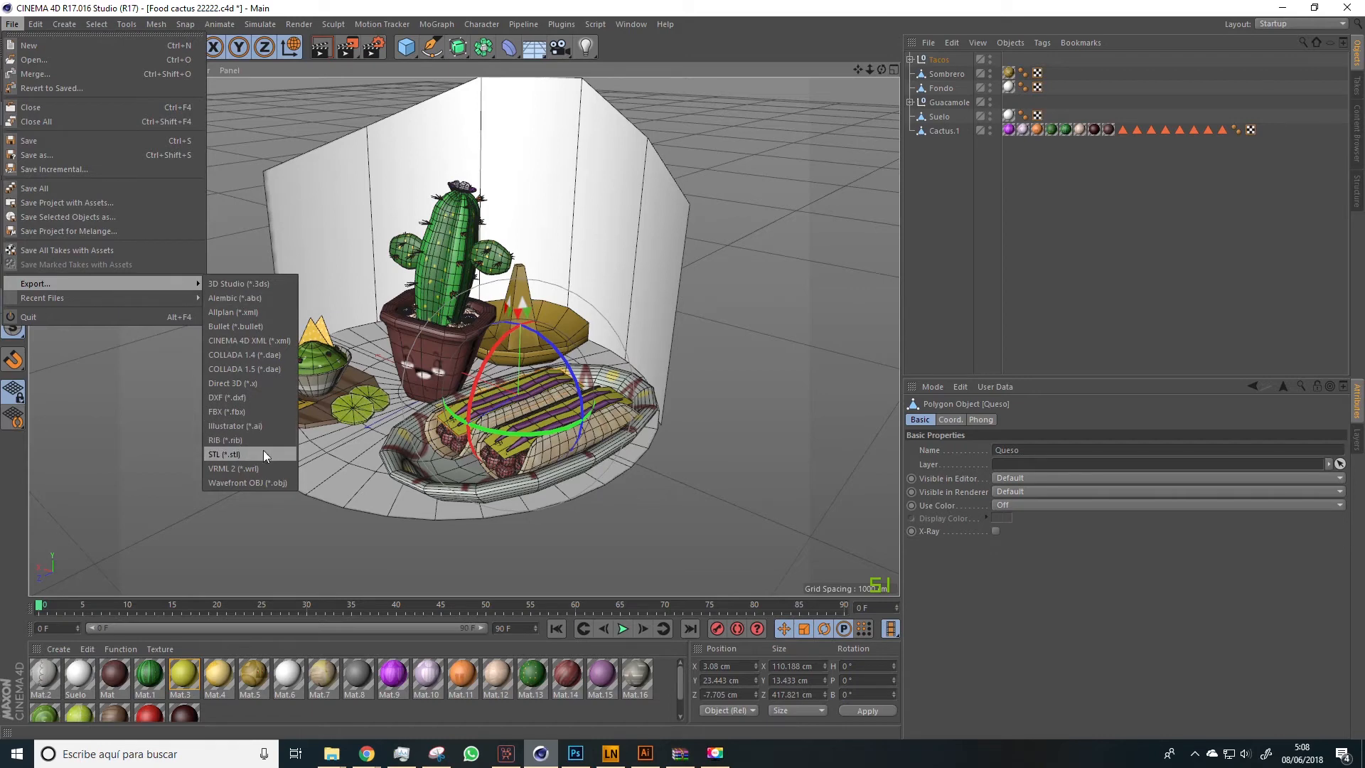
click(246, 411)
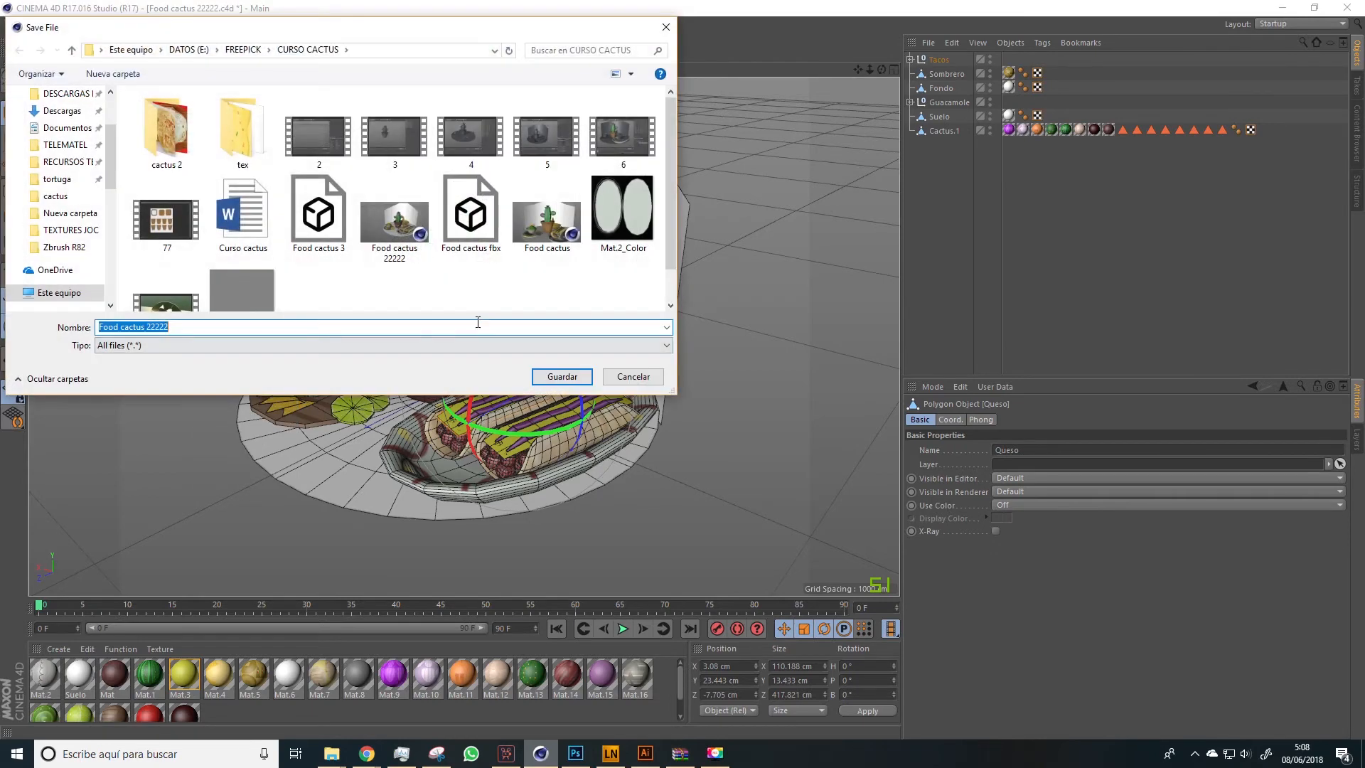
click(184, 328)
click(318, 213)
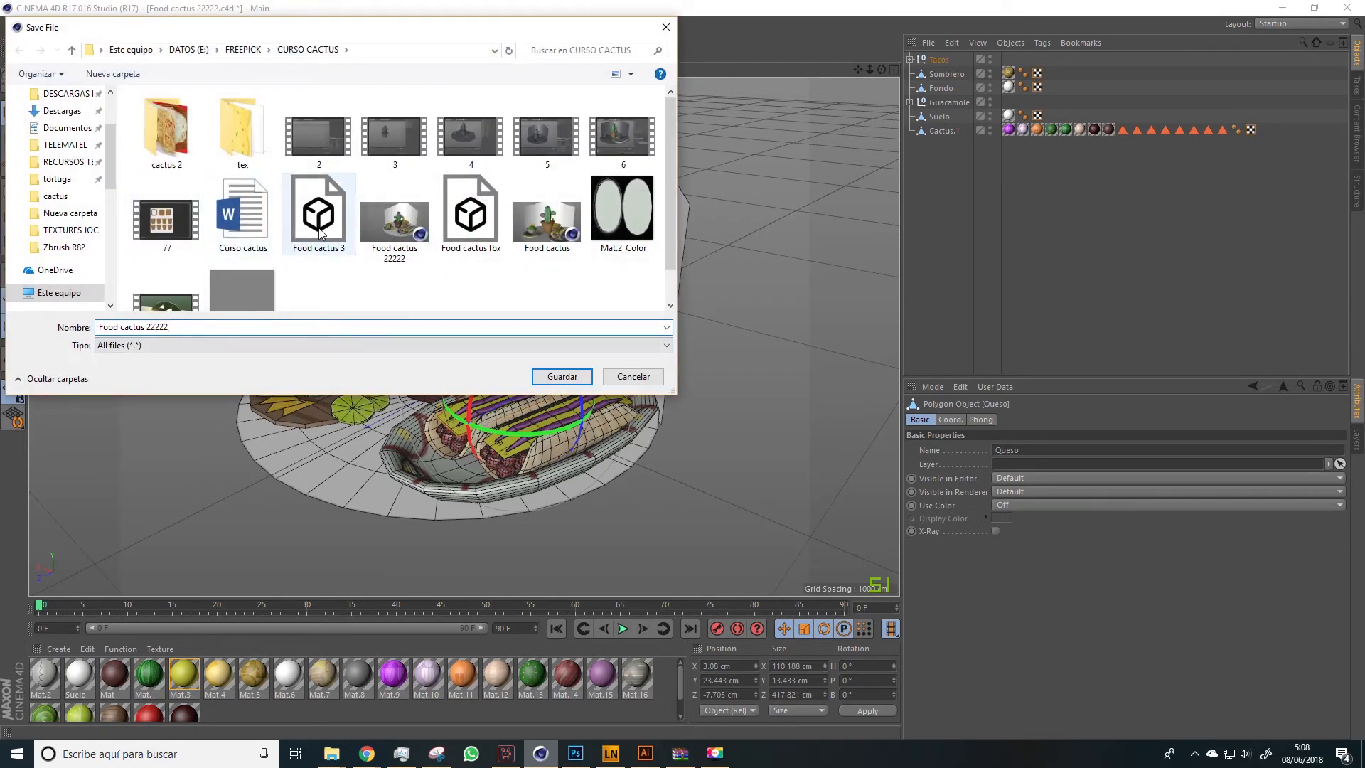
click(558, 377)
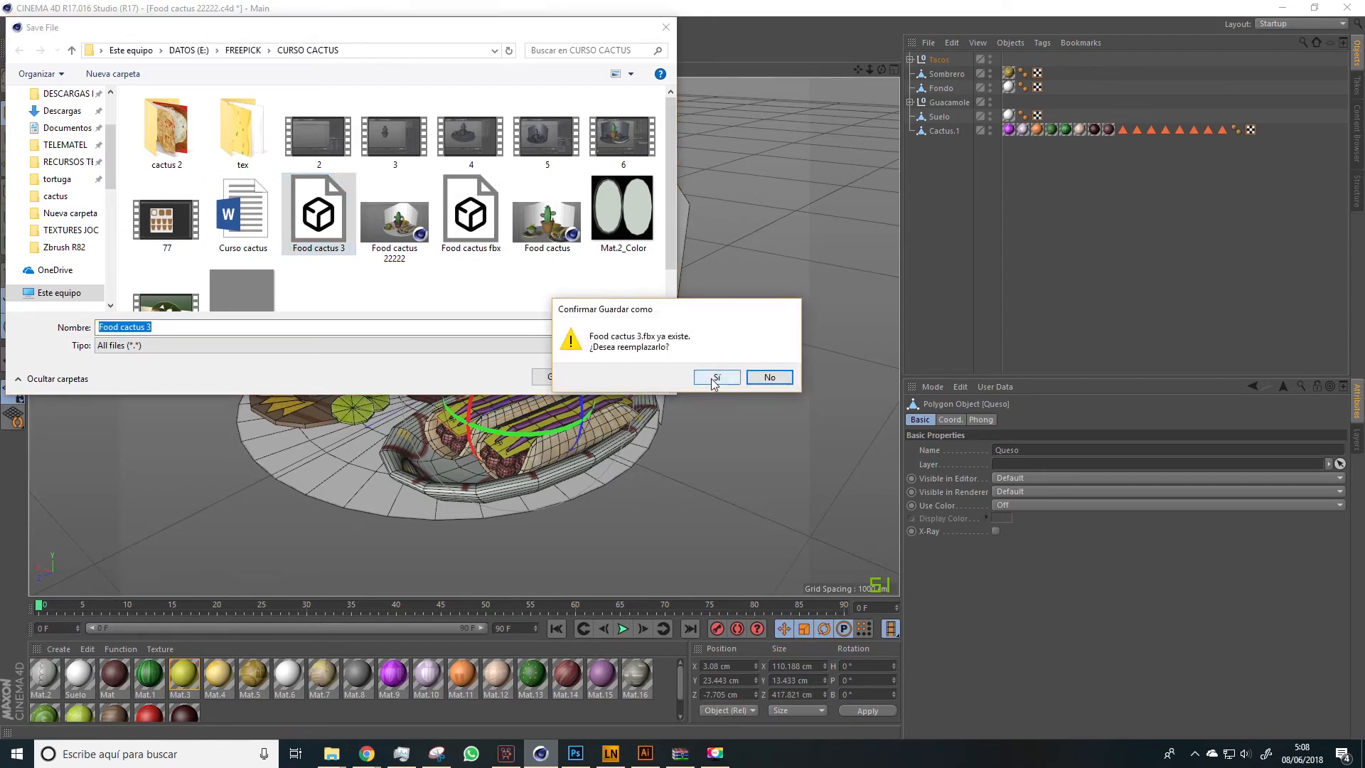
click(714, 378)
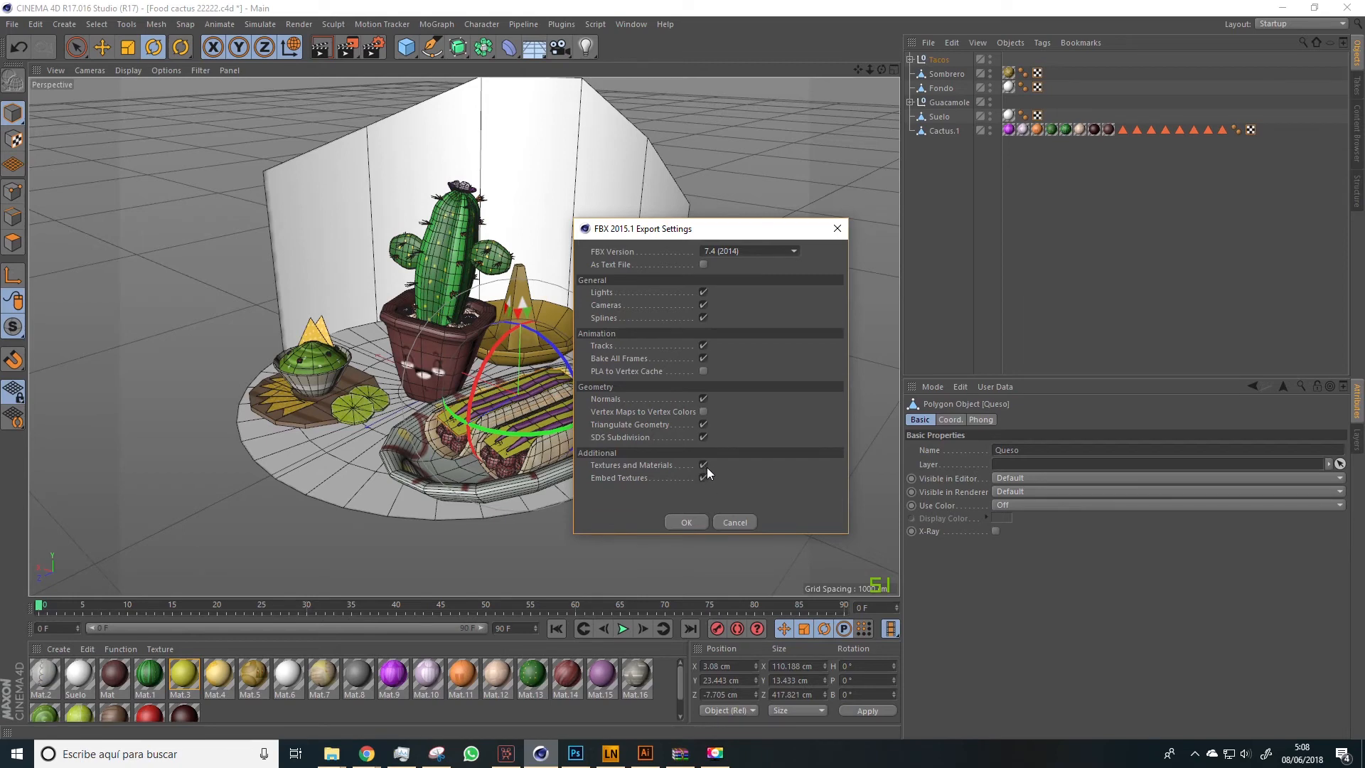
click(673, 519)
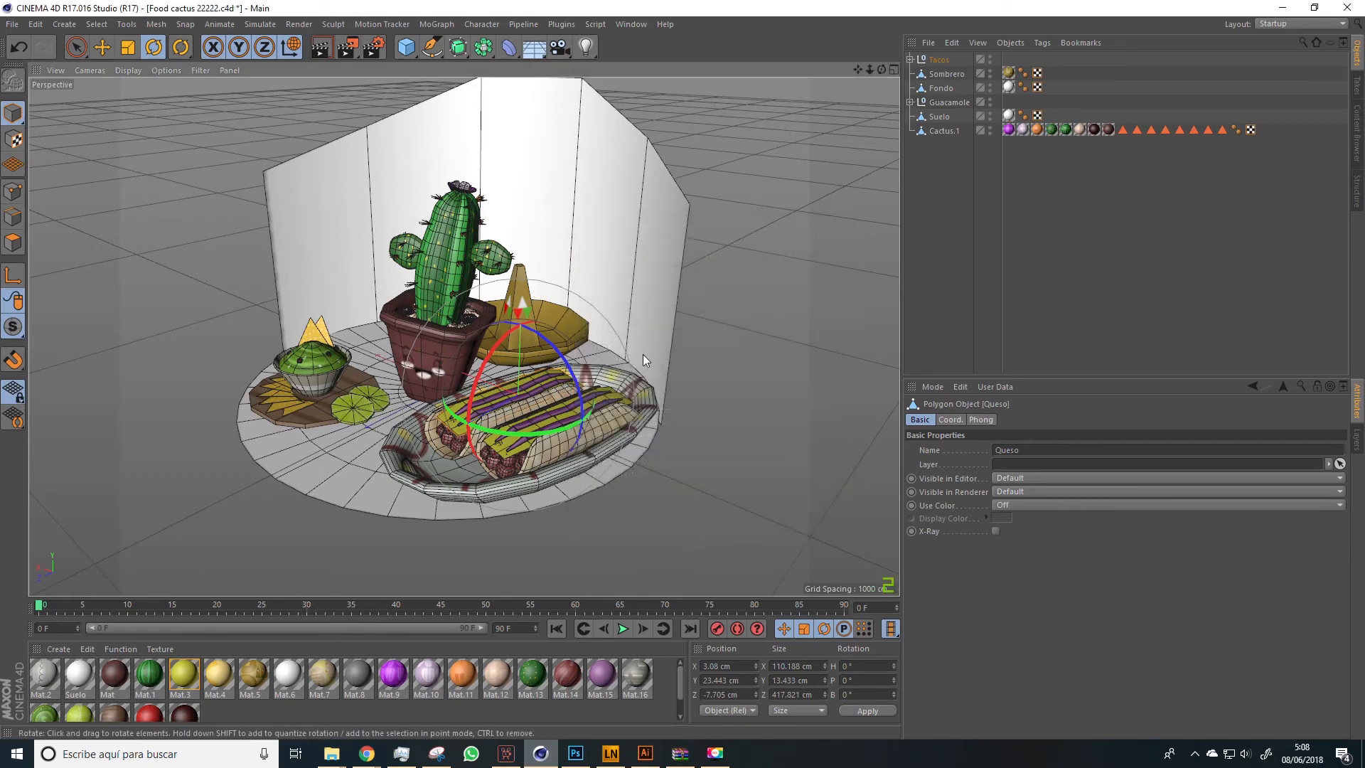